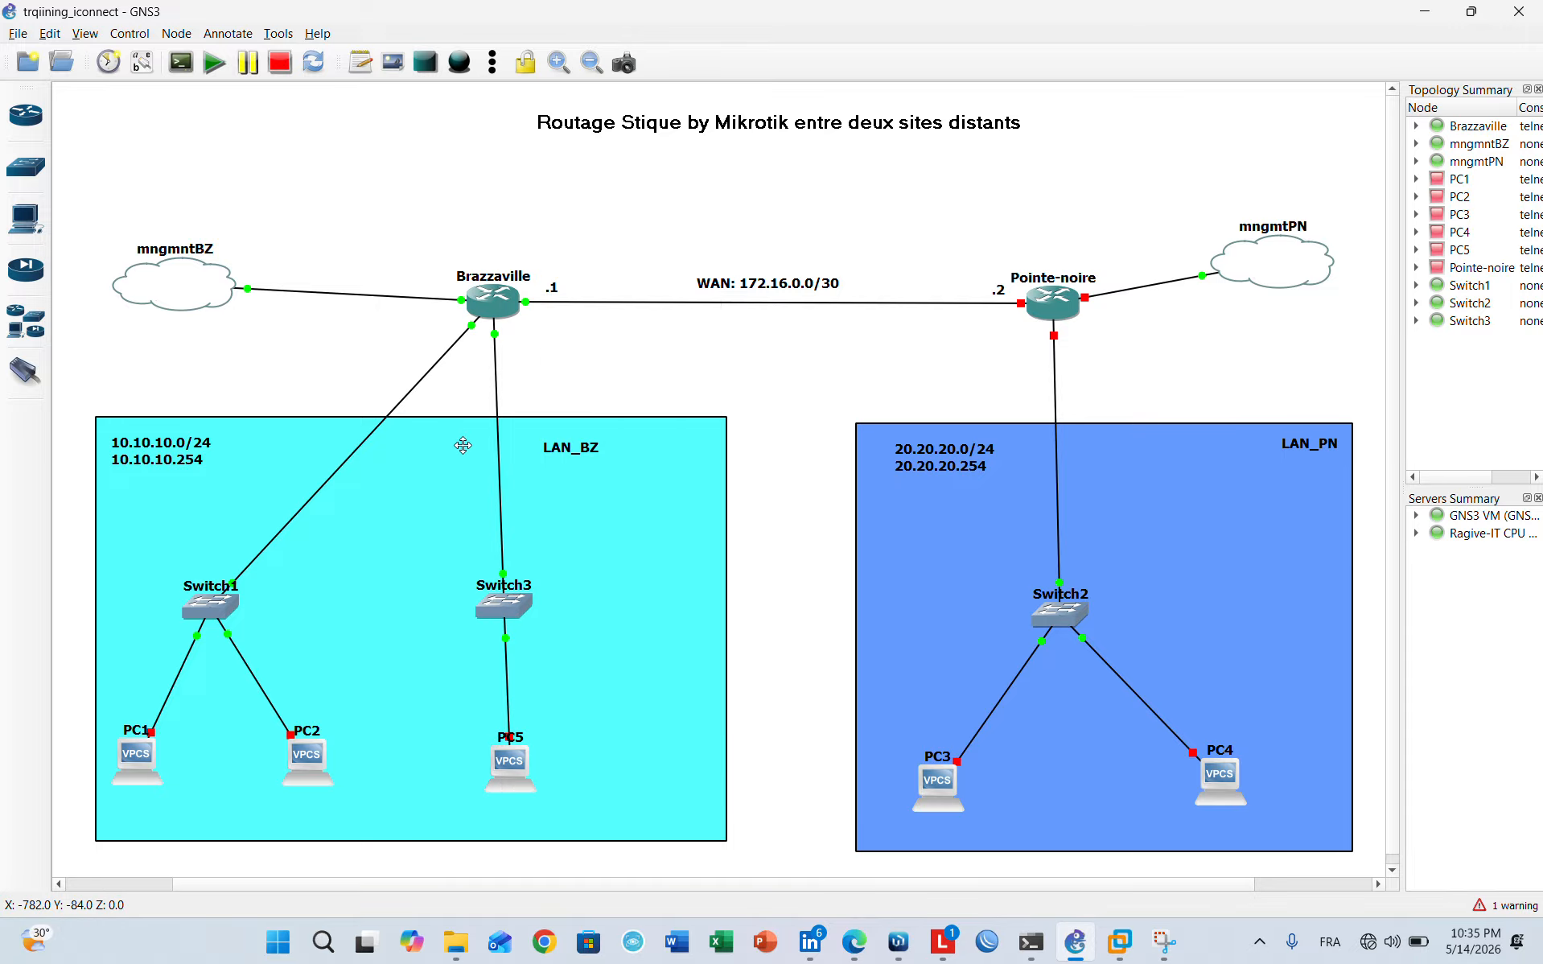
# Start the virtual PCs PC1, PC2 and PC5 in the LAN_BZ site
pyautogui.rightClick(142, 751)
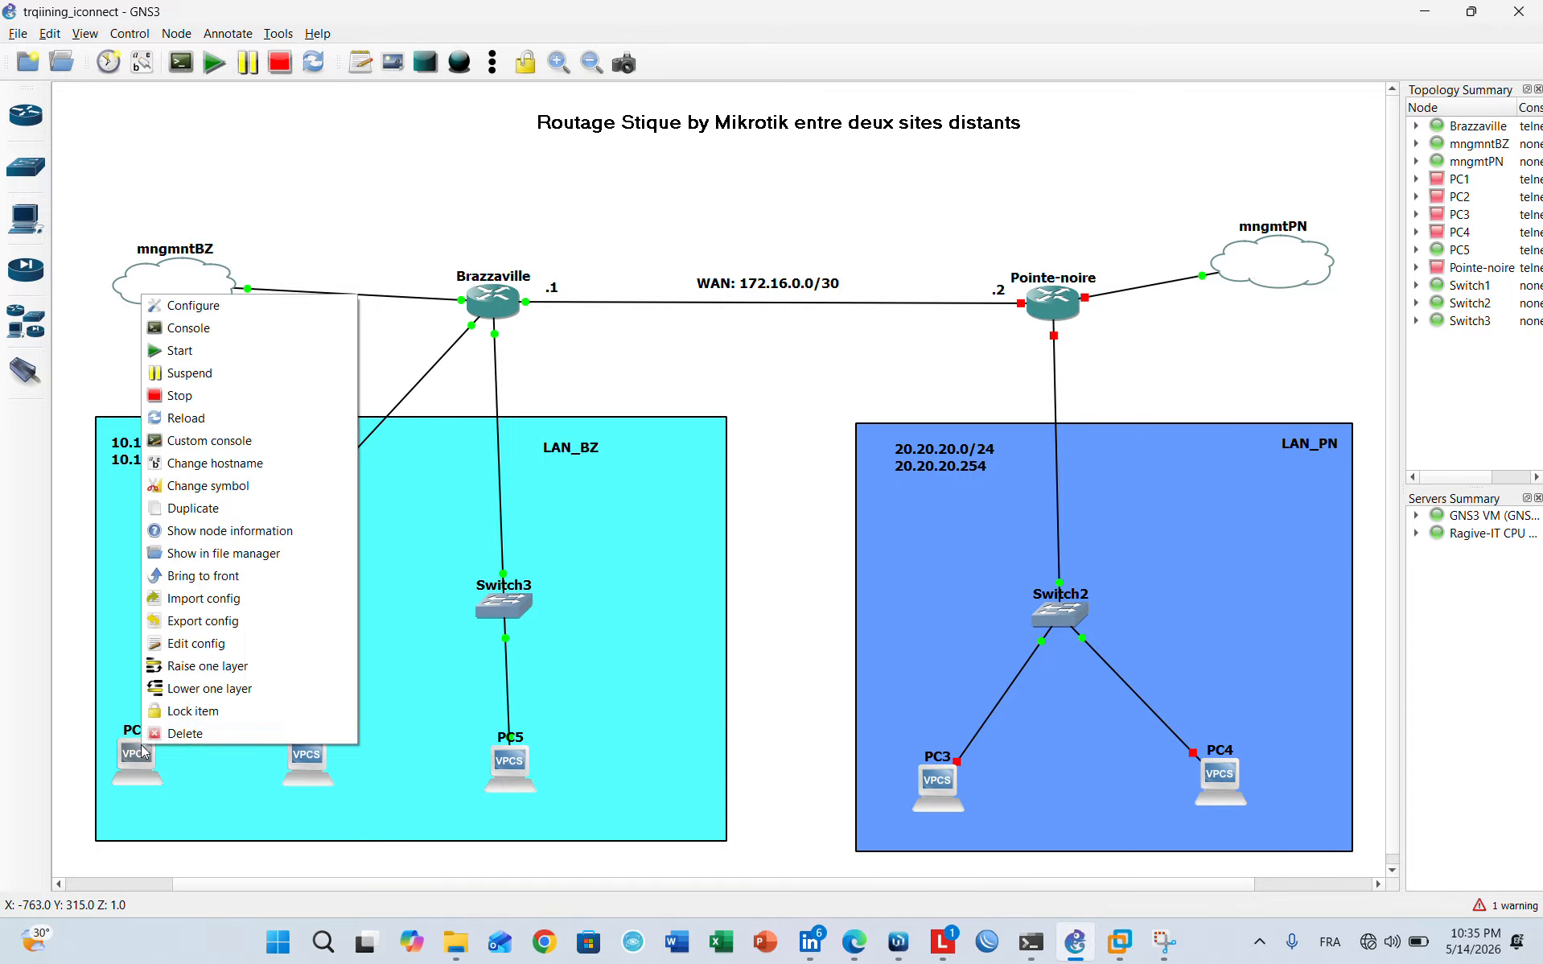
pyautogui.click(231, 356)
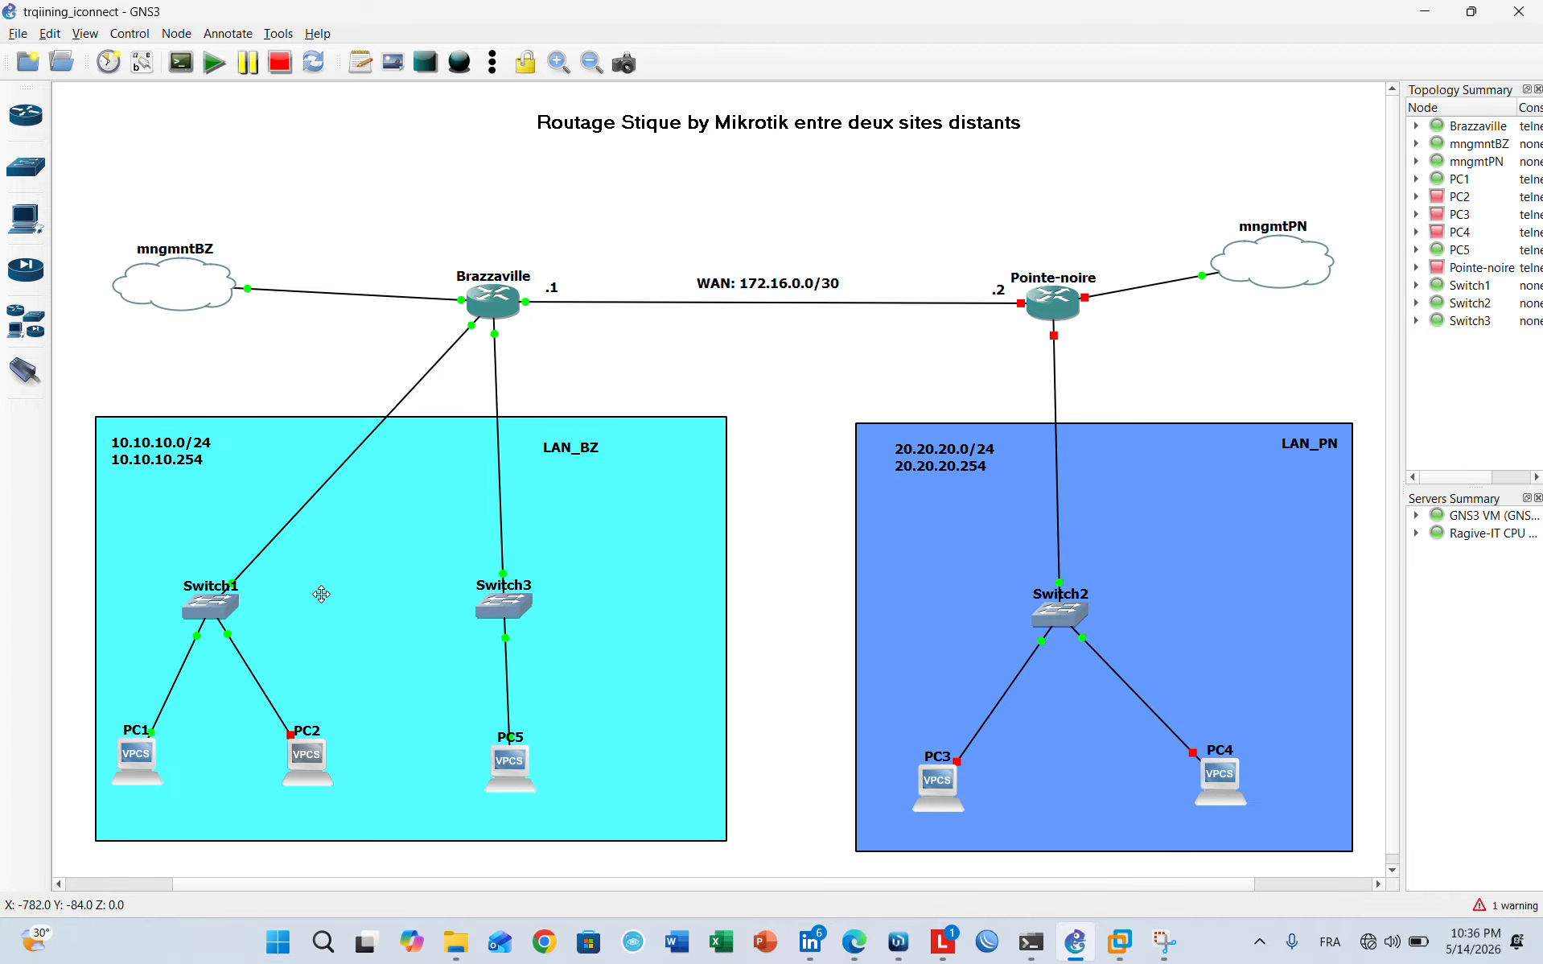
pyautogui.rightClick(289, 765)
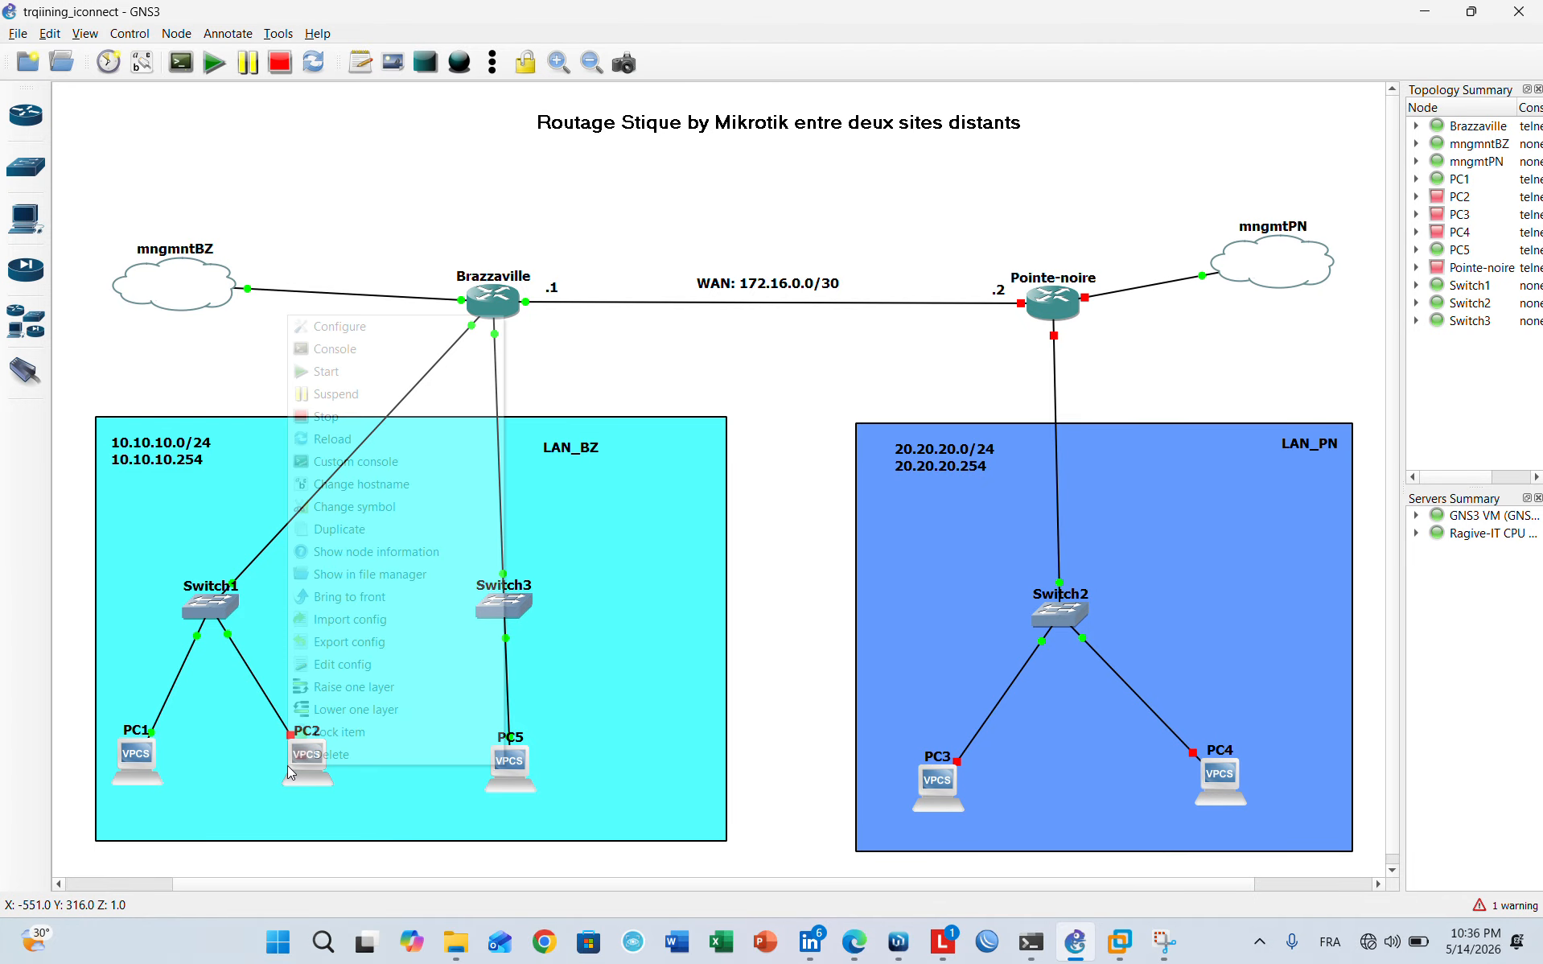
pyautogui.click(362, 371)
pyautogui.rightClick(452, 611)
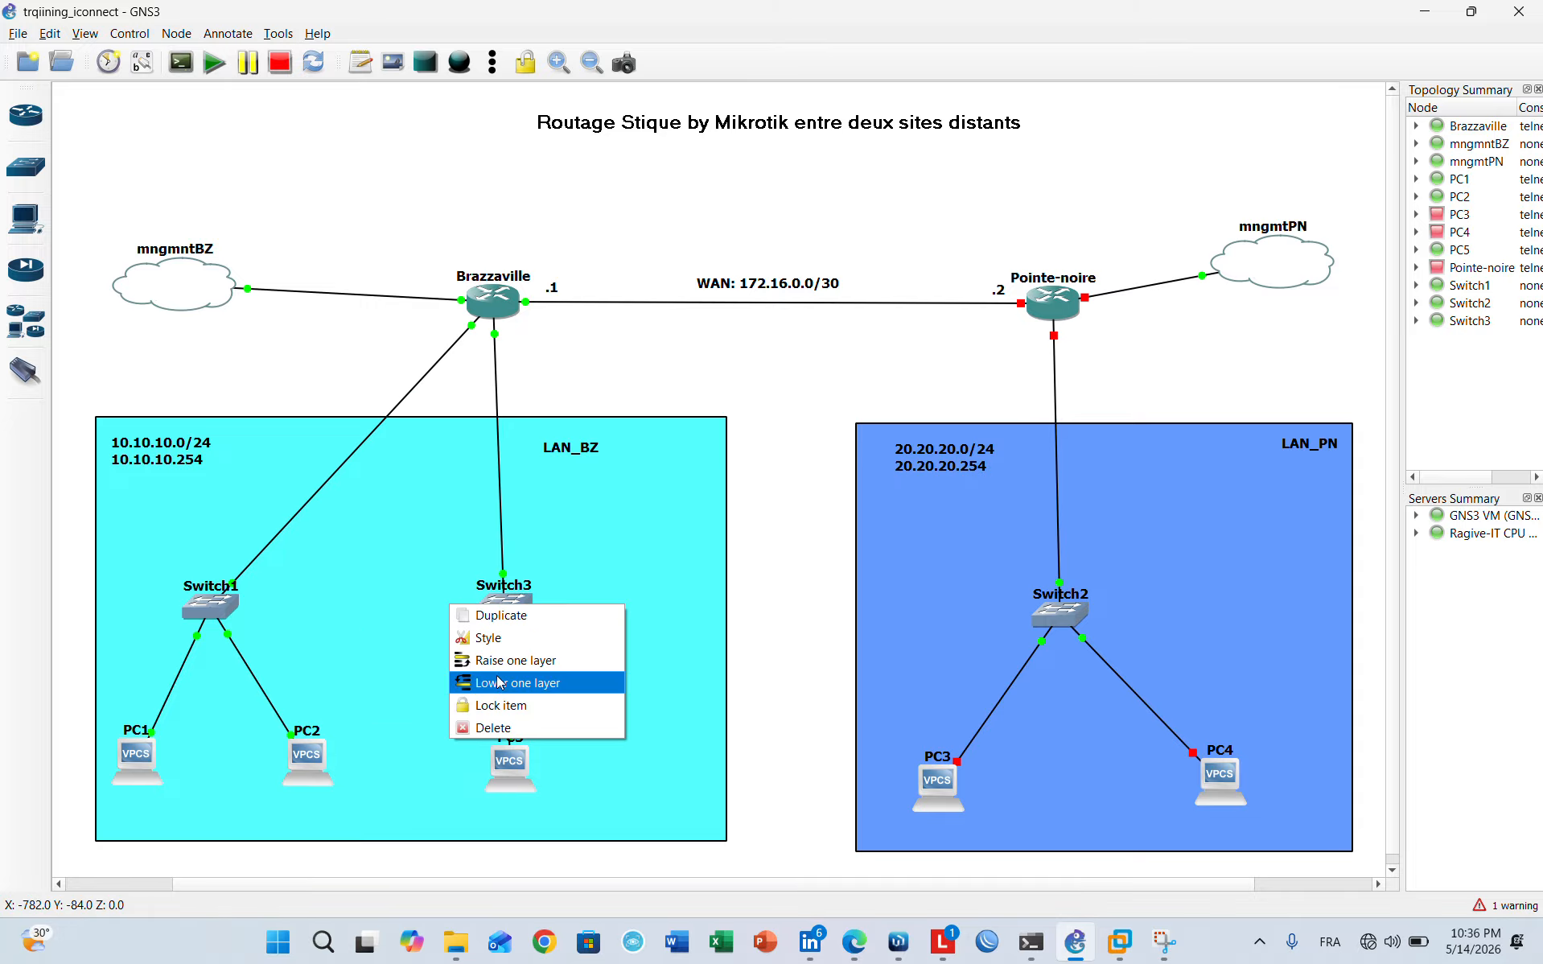
pyautogui.click(500, 705)
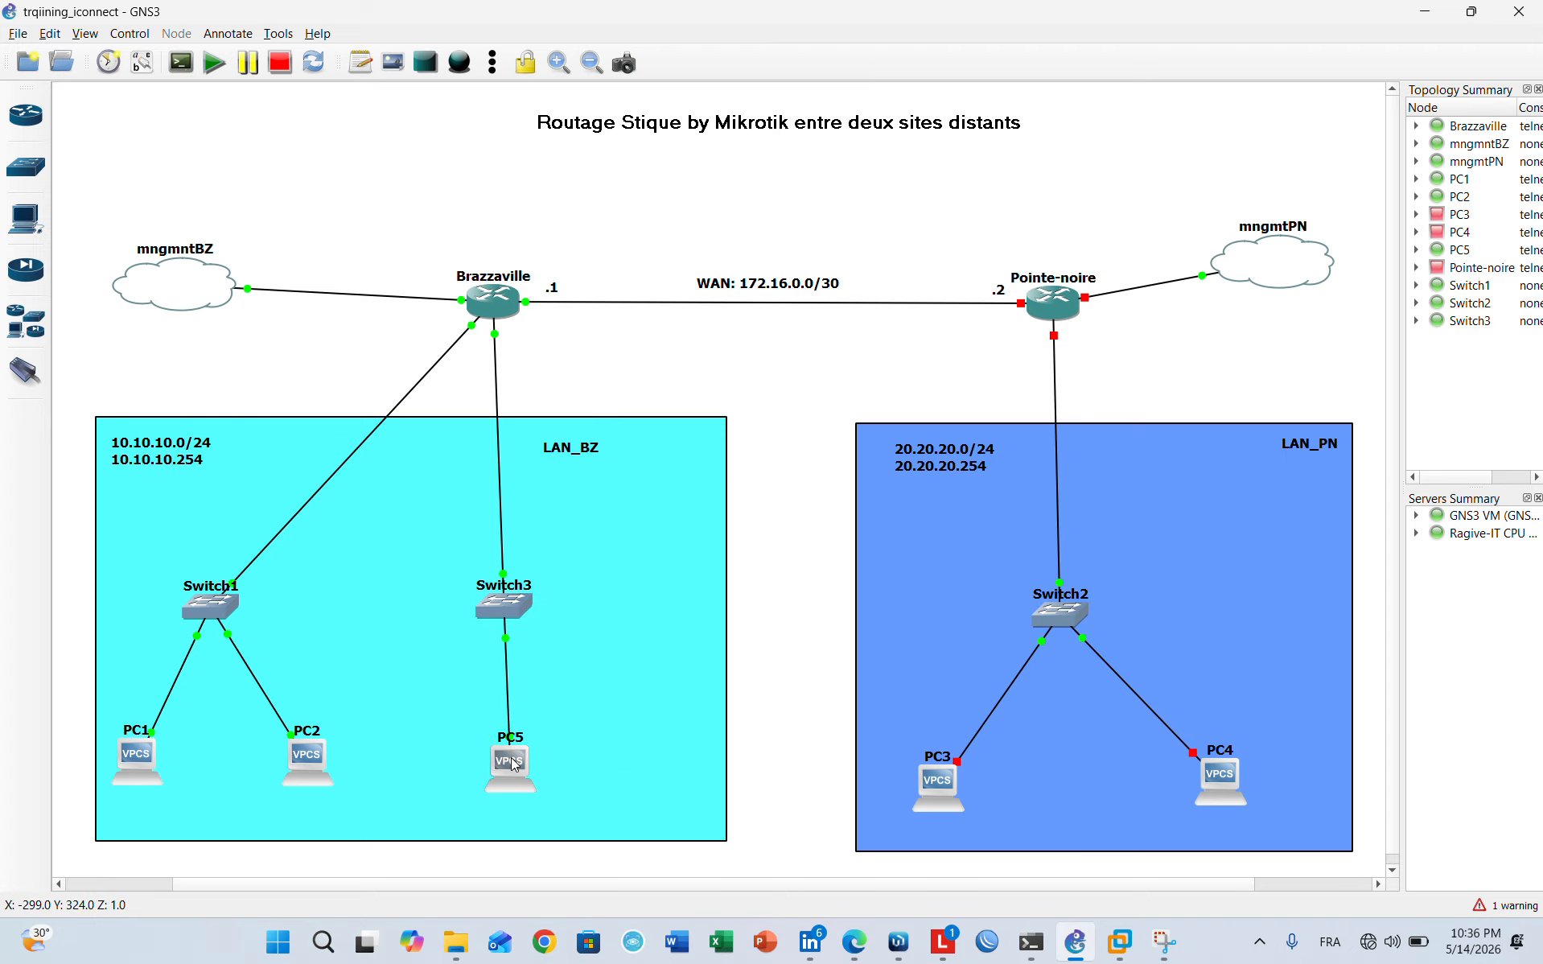
pyautogui.rightClick(513, 765)
pyautogui.click(575, 357)
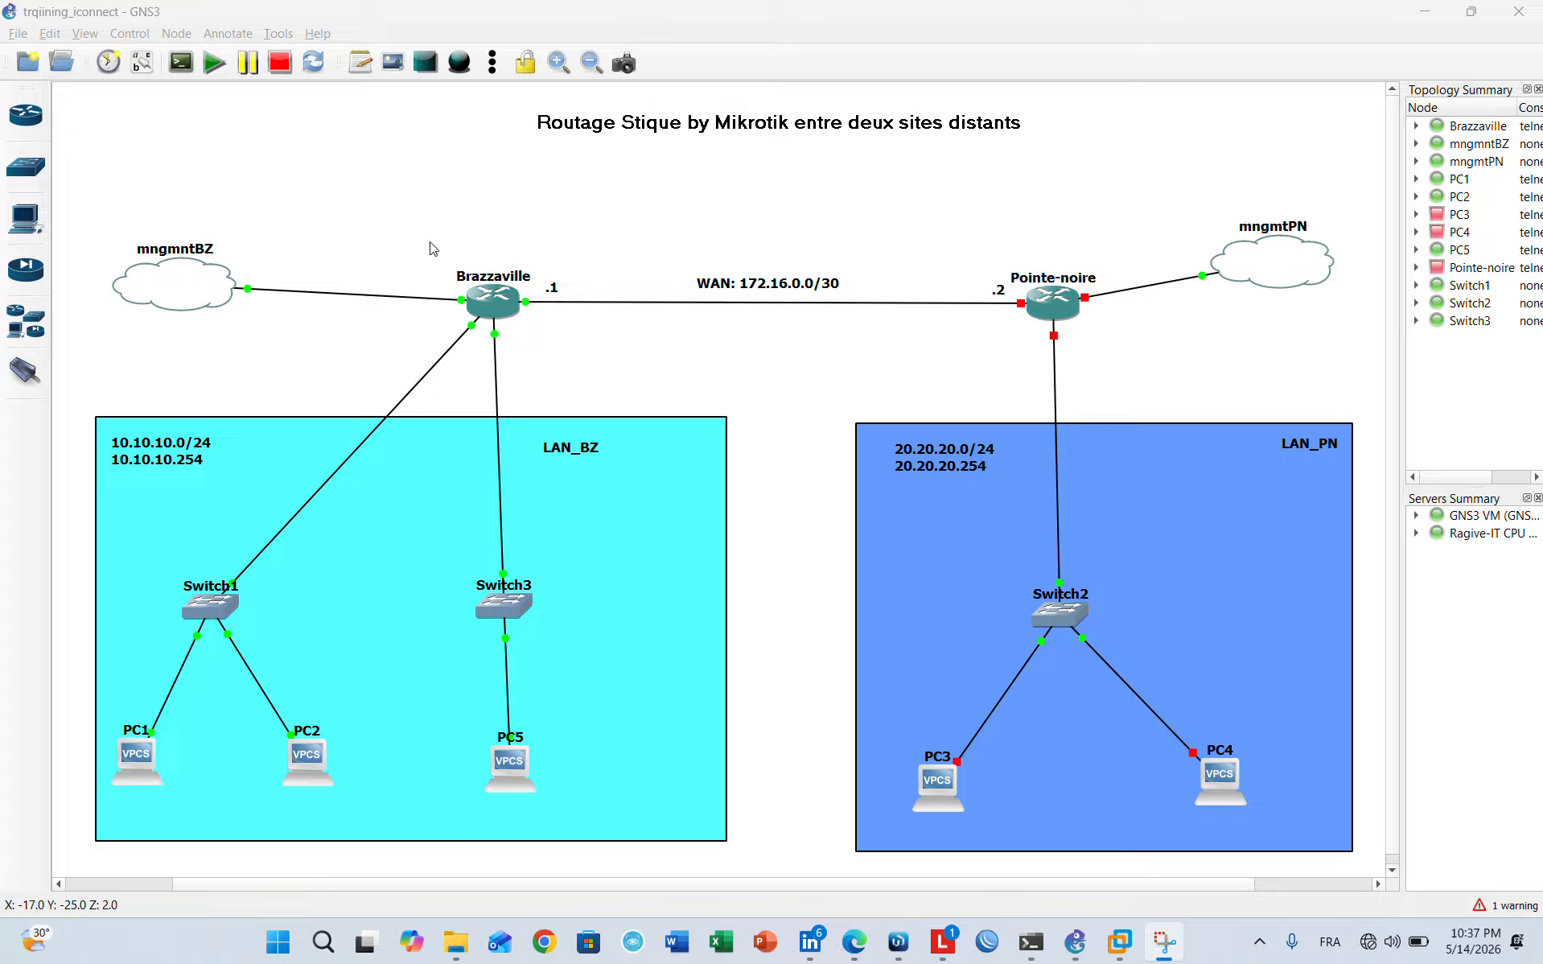
# Switch to WinBox, dismiss the lost connection, clear the stored password and connect as admin to the neighbor router at 192.168.126.143
pyautogui.click(899, 941)
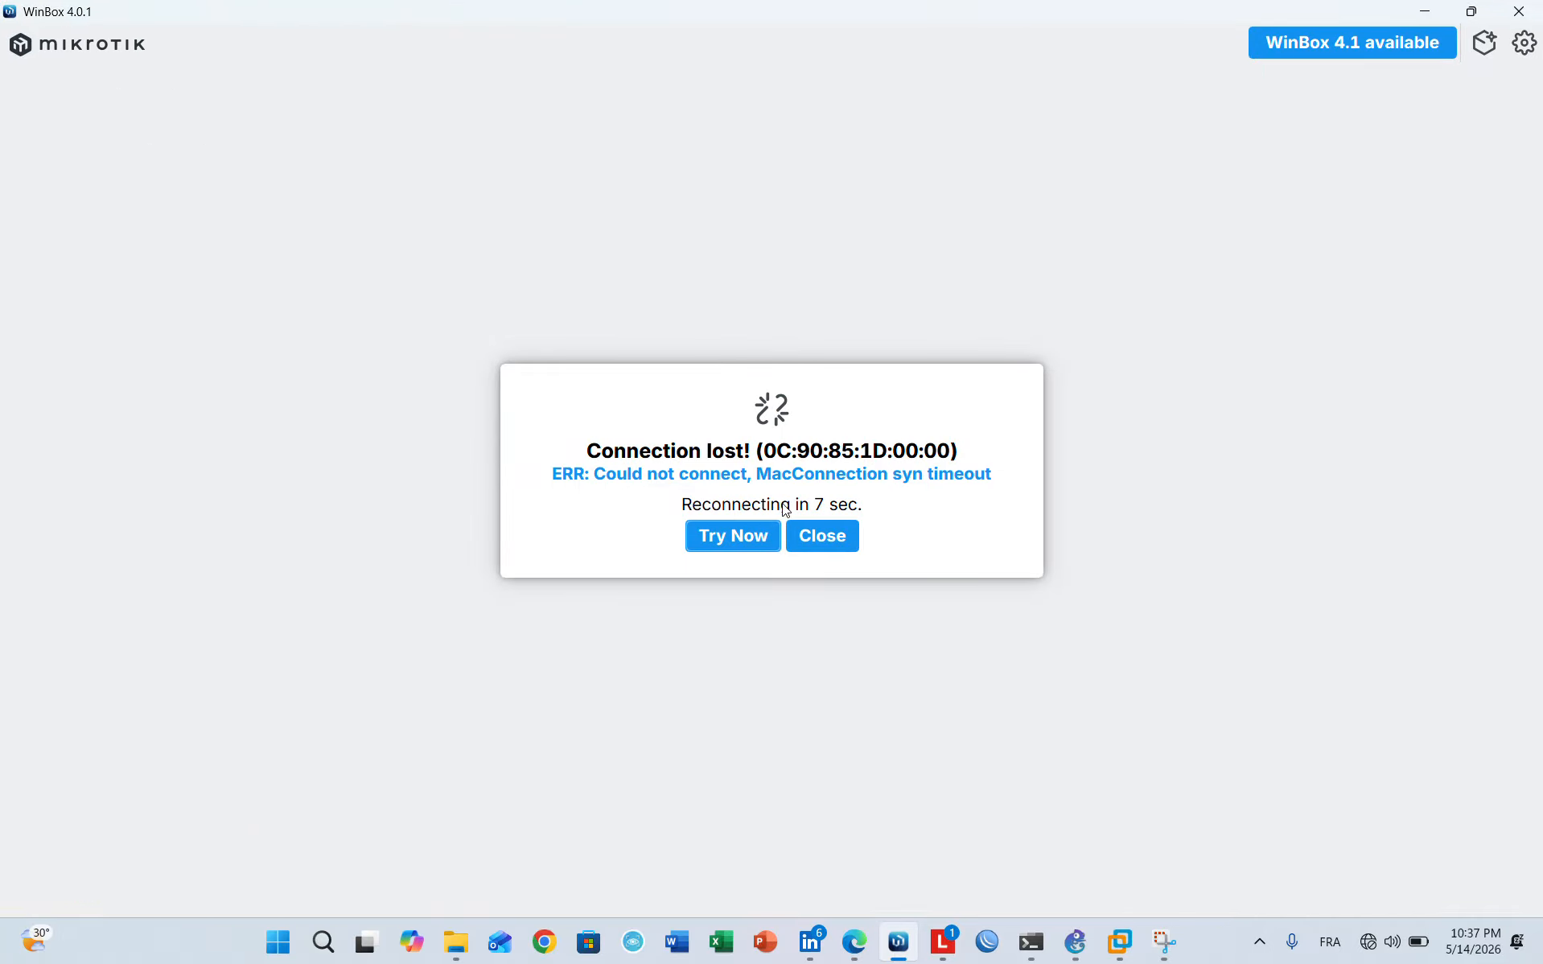
pyautogui.click(816, 537)
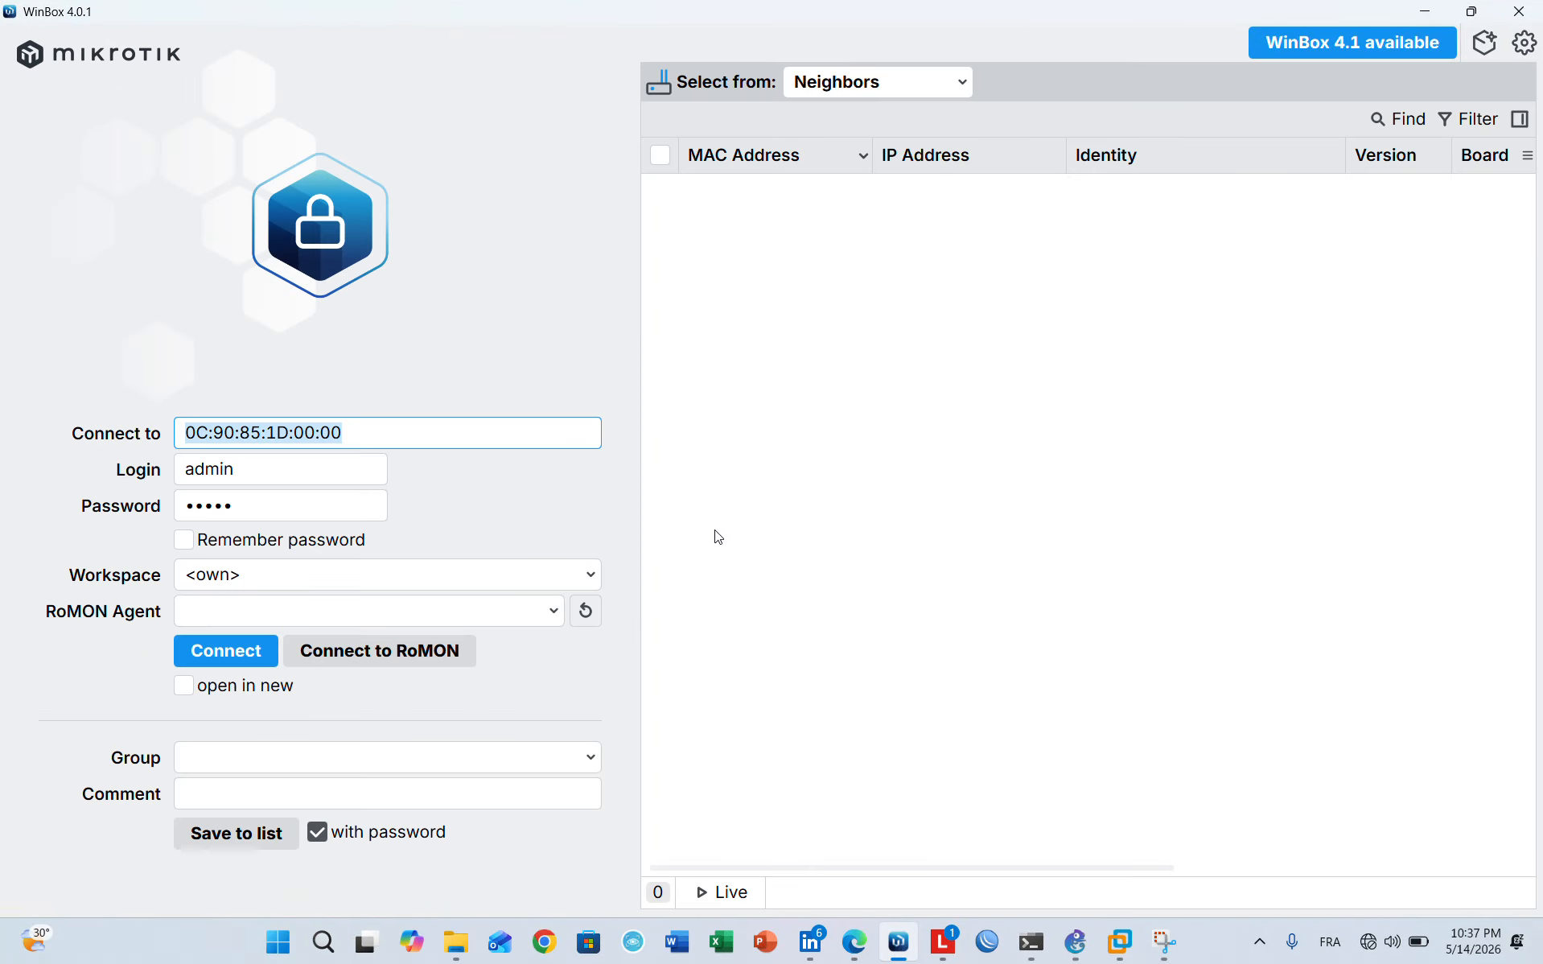
pyautogui.click(266, 518)
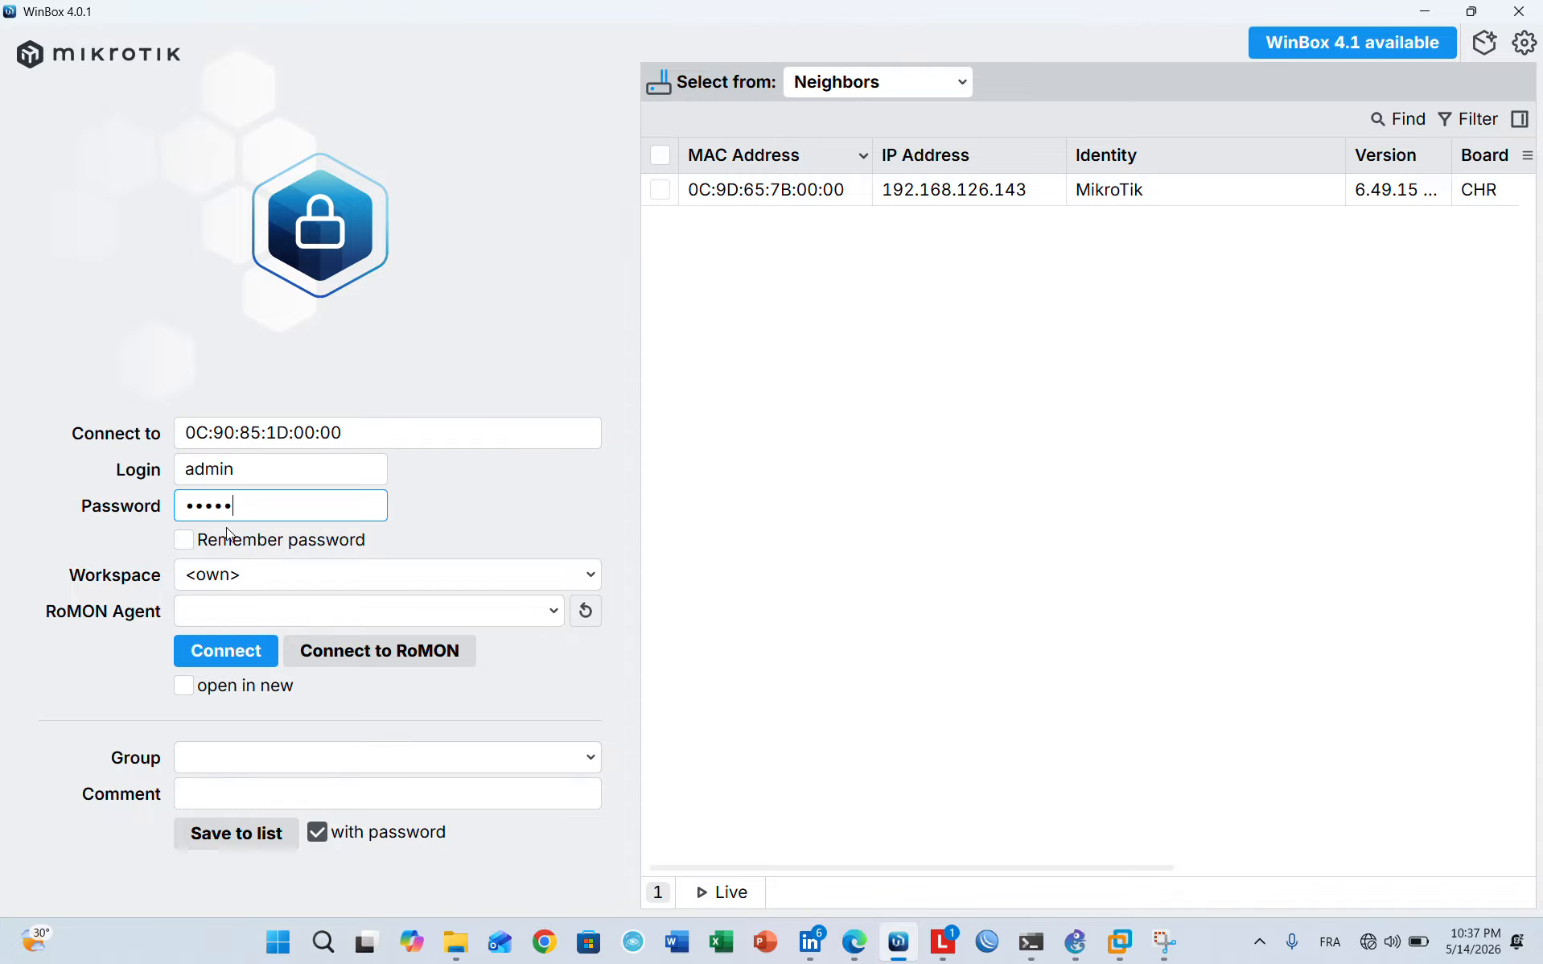
pyautogui.press('BackSpace')
pyautogui.doubleClick(747, 195)
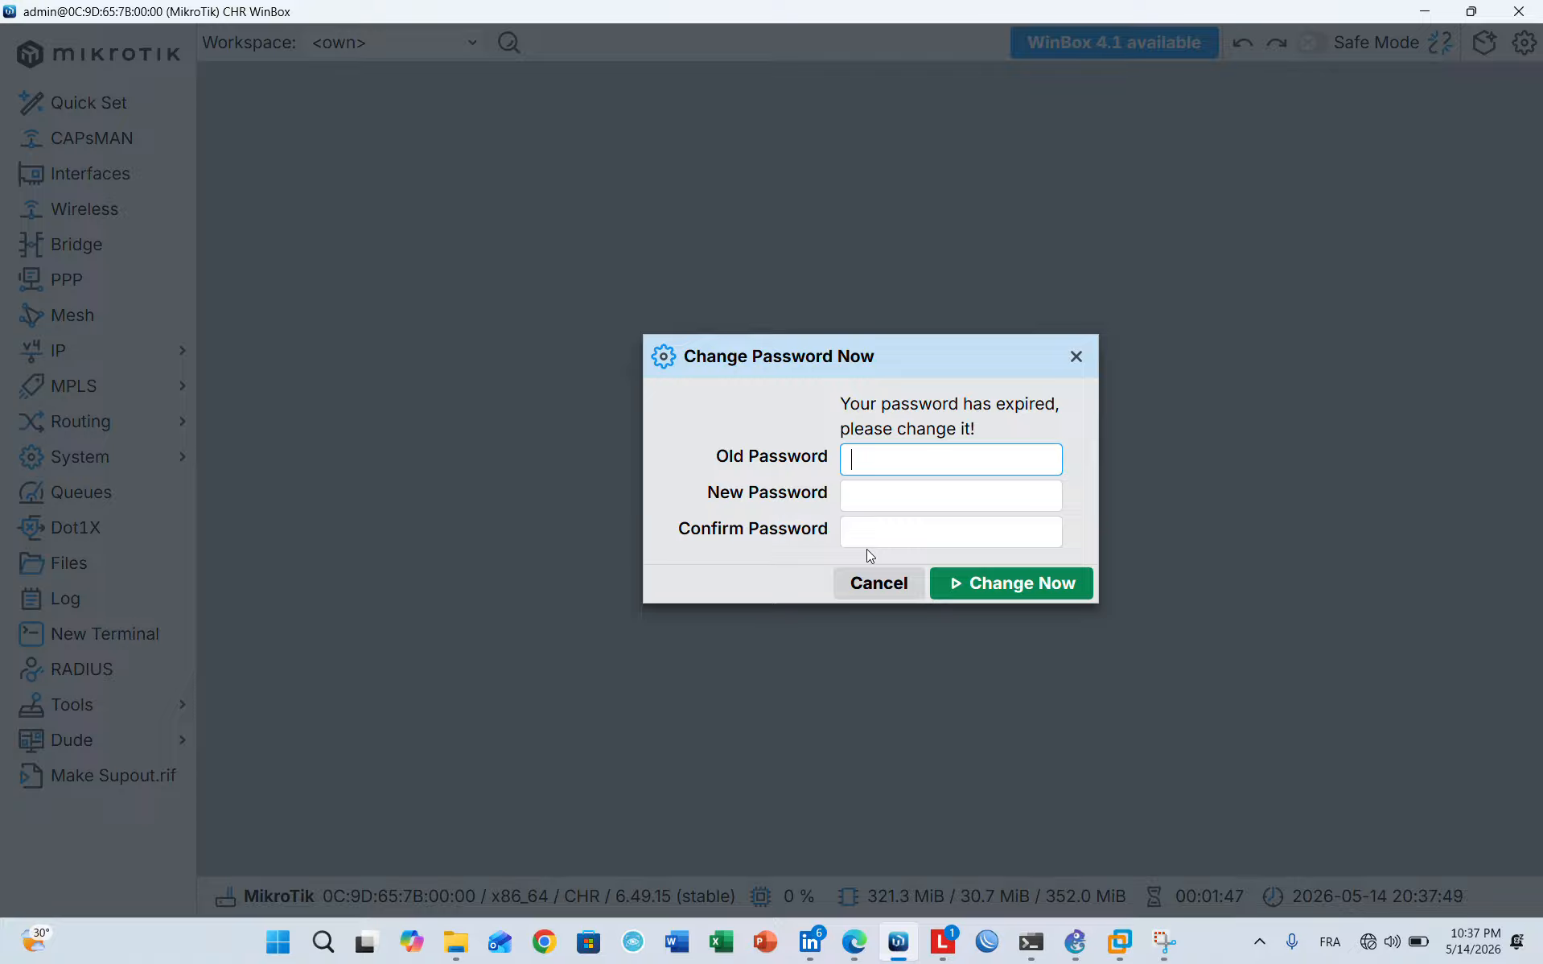
# Enter the router's new password in the password change form, leaving the old password empty
pyautogui.click(865, 494)
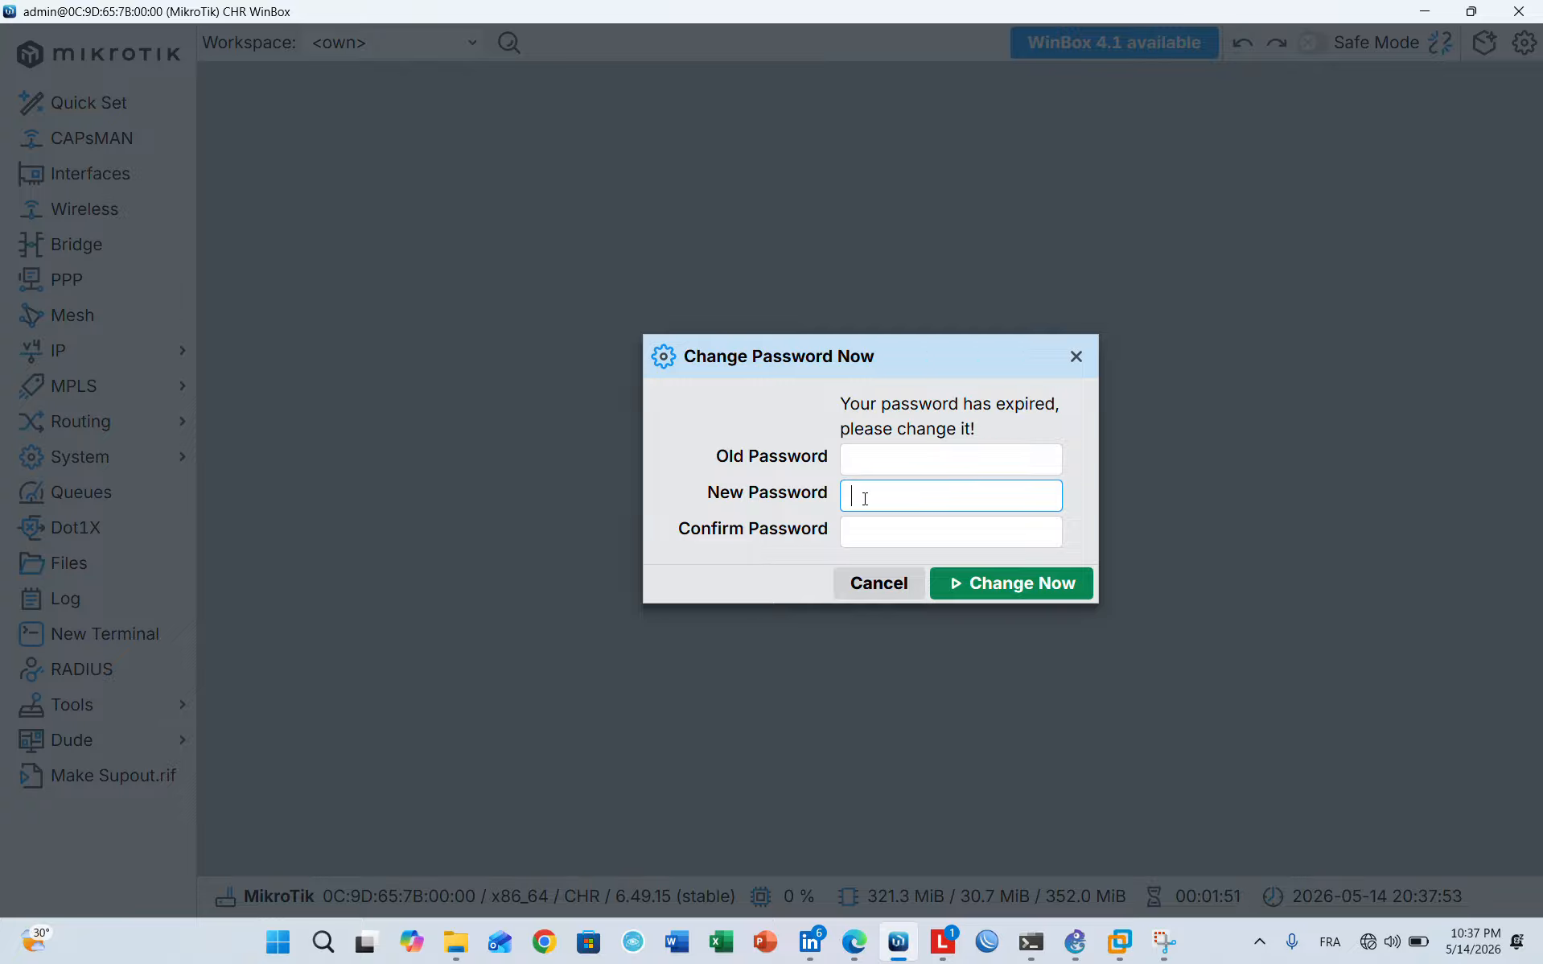
pyautogui.write('•')
pyautogui.press('capslock')
pyautogui.write('•')
pyautogui.press('capslock')
pyautogui.write('•••')
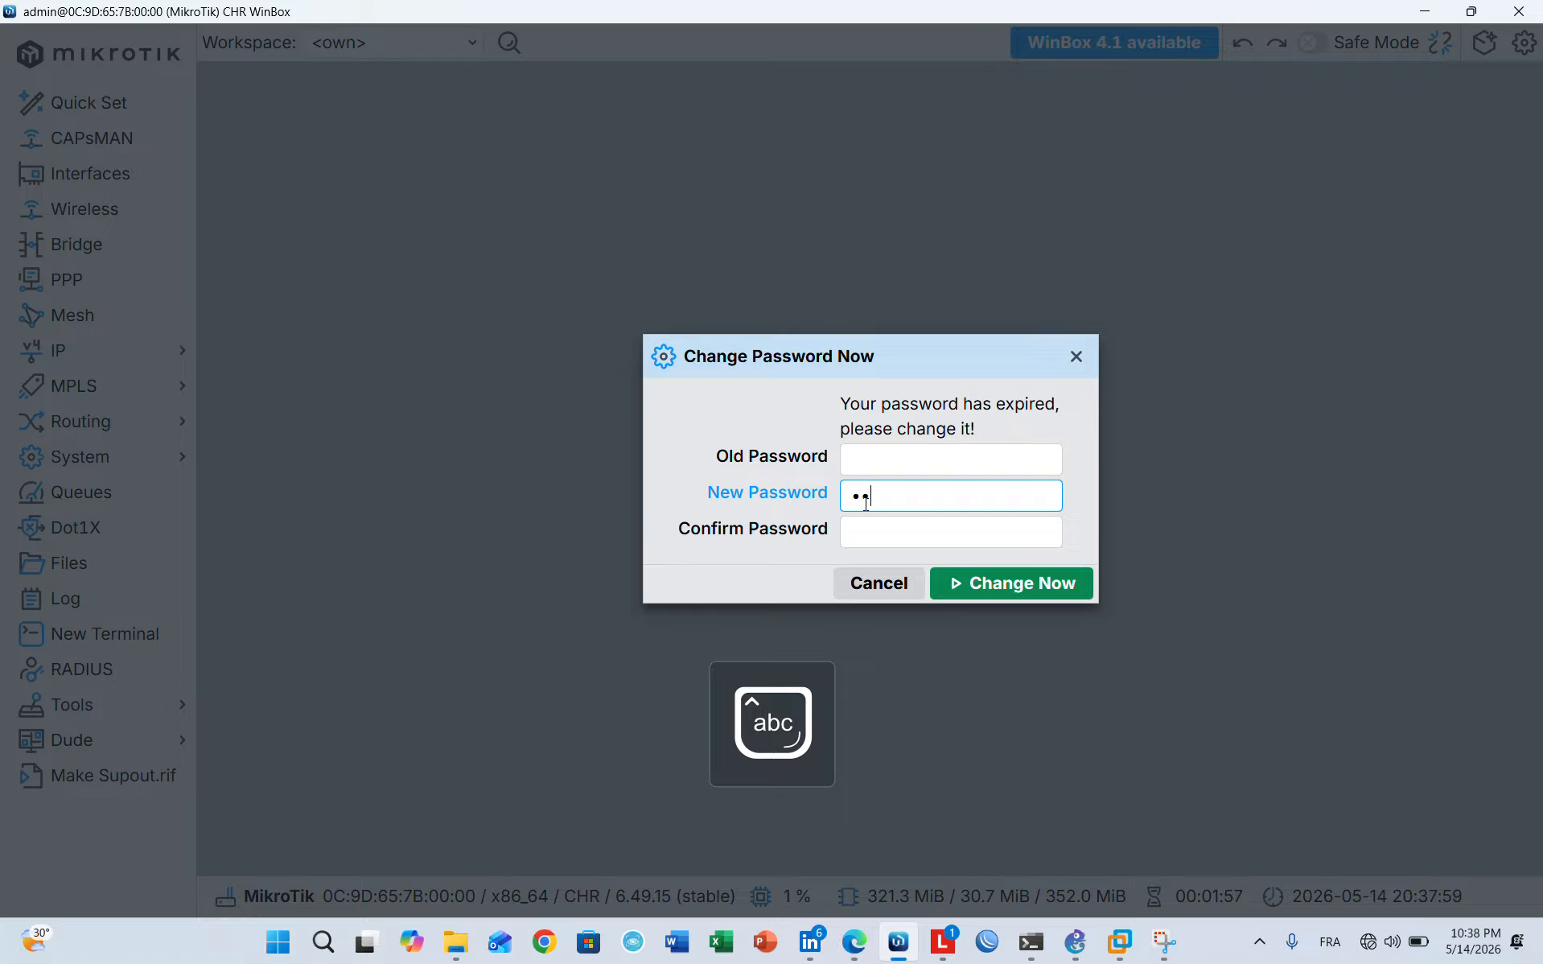
pyautogui.press('capslock')
pyautogui.write('••')
pyautogui.press('capslock')
pyautogui.write('••')
# Repeat the new password in the confirmation field and apply the password change
pyautogui.click(869, 548)
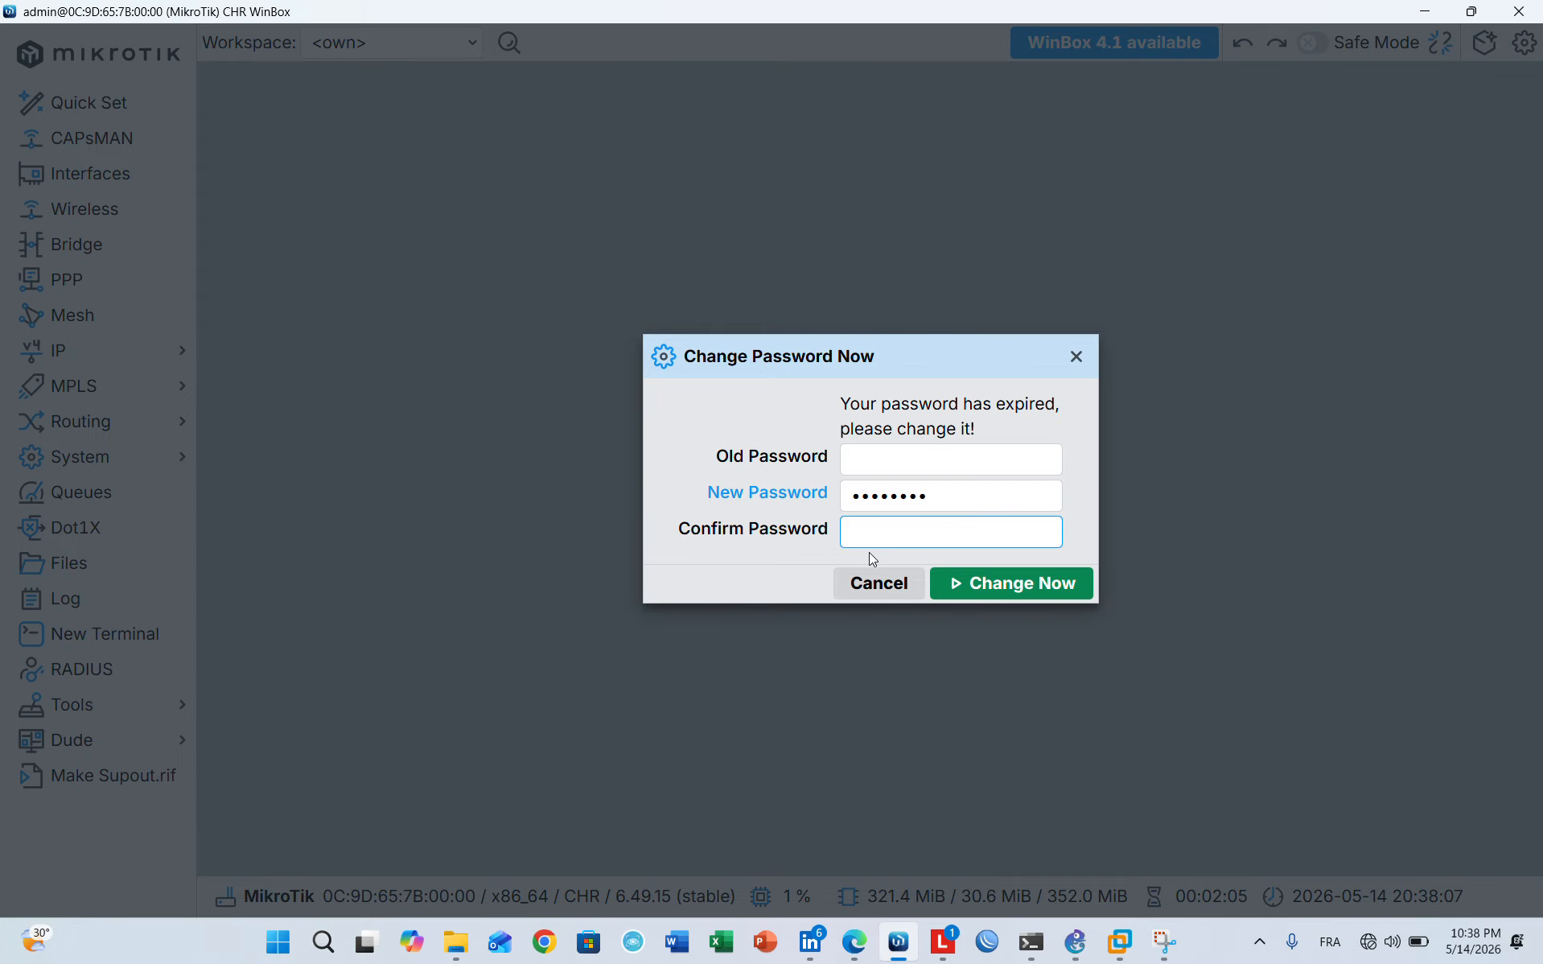
pyautogui.press('capslock')
pyautogui.write('•')
pyautogui.press('capslock')
pyautogui.write('••••')
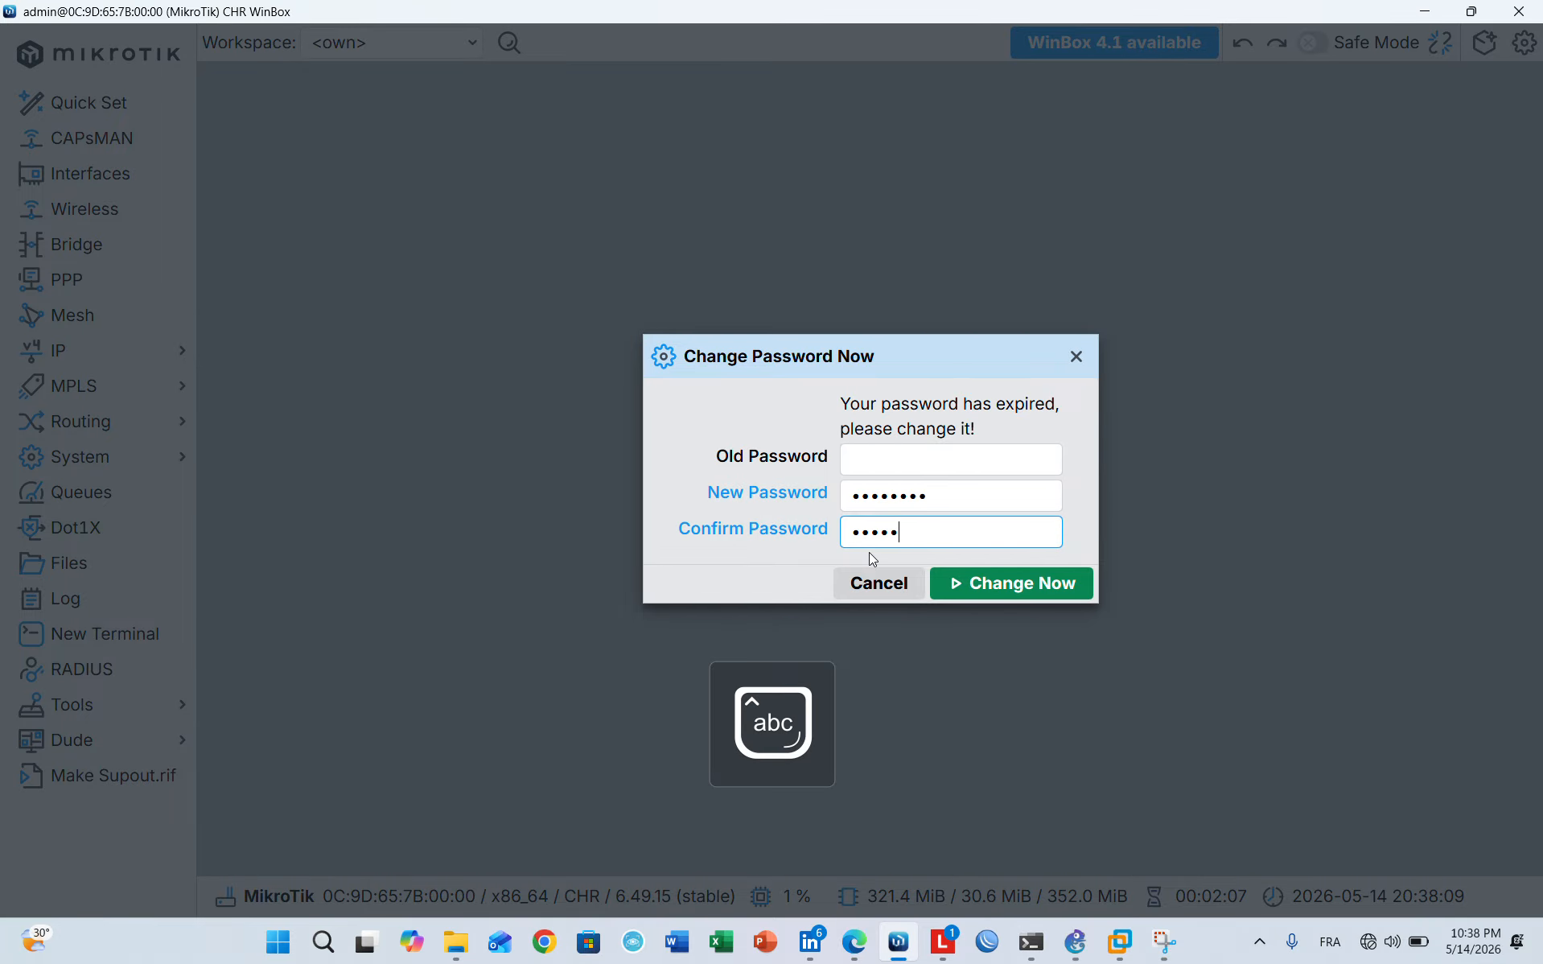
pyautogui.press('capslock')
pyautogui.write('•')
pyautogui.press('capslock')
pyautogui.write('••')
pyautogui.click(1026, 592)
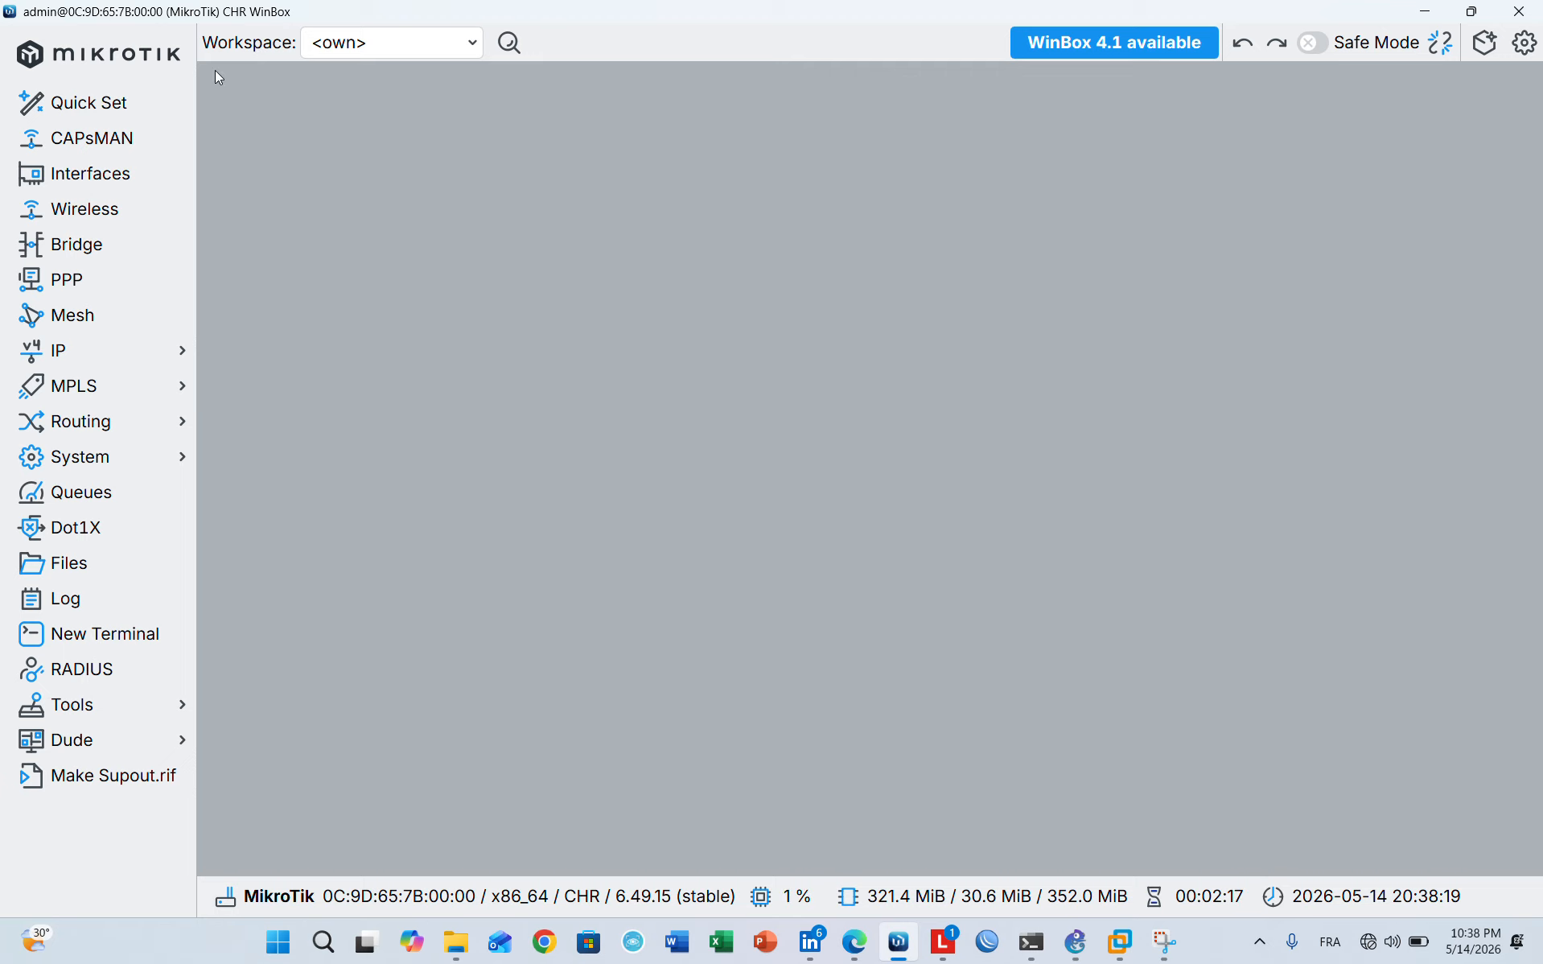
# Set the router's system identity to RT-BZ
pyautogui.click(84, 466)
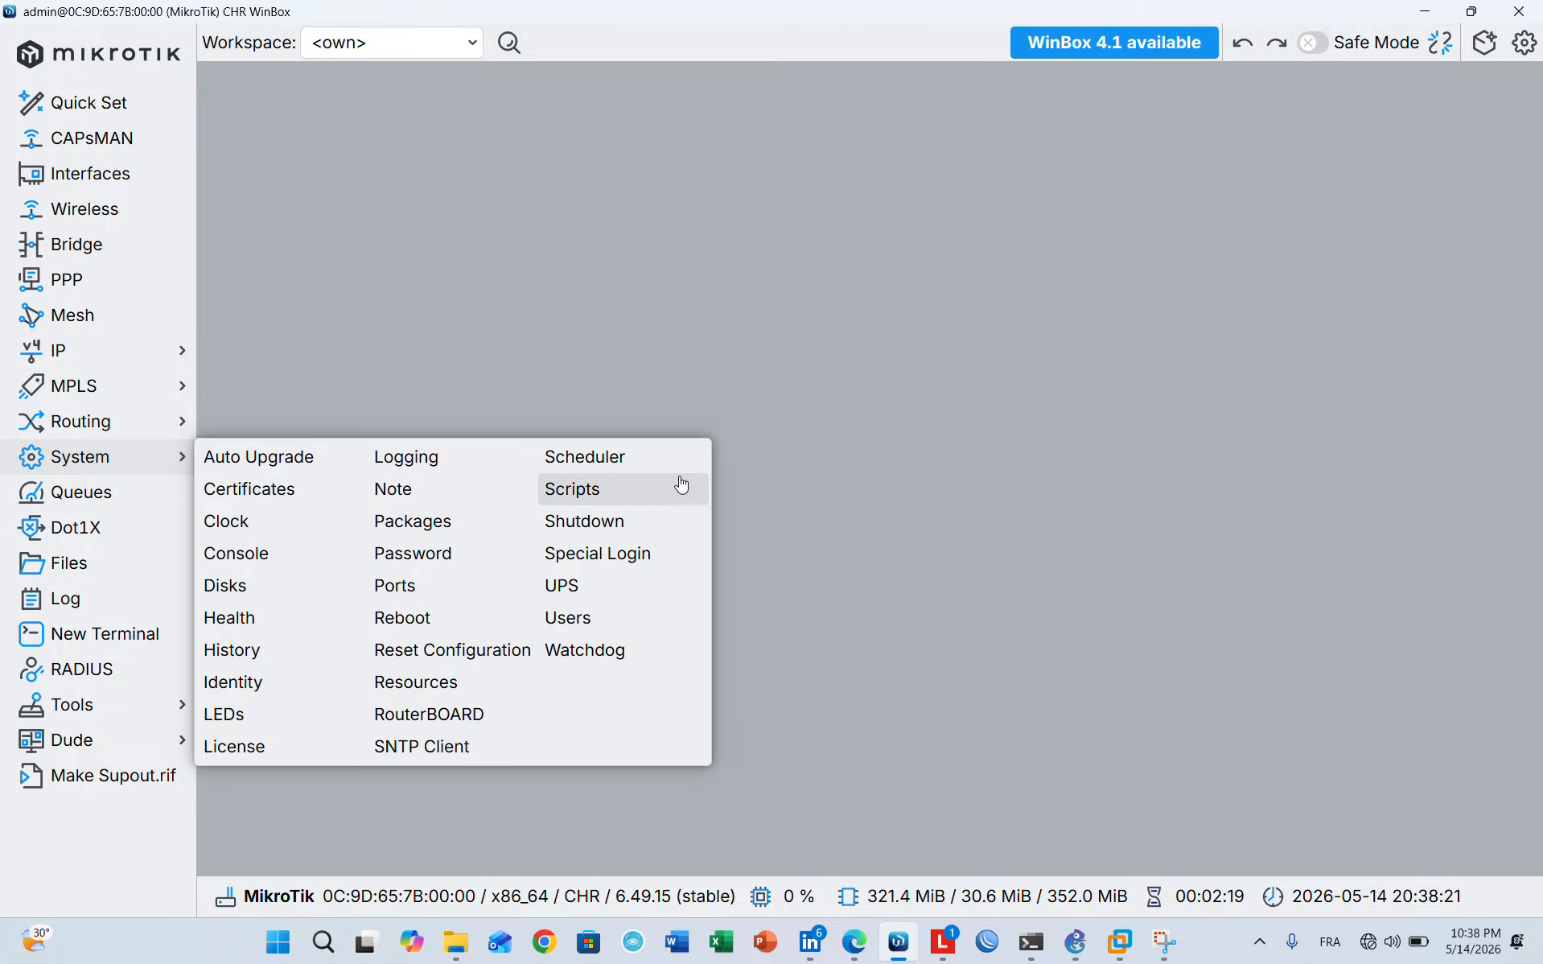
pyautogui.click(211, 682)
pyautogui.press('capslock')
pyautogui.write('RT')
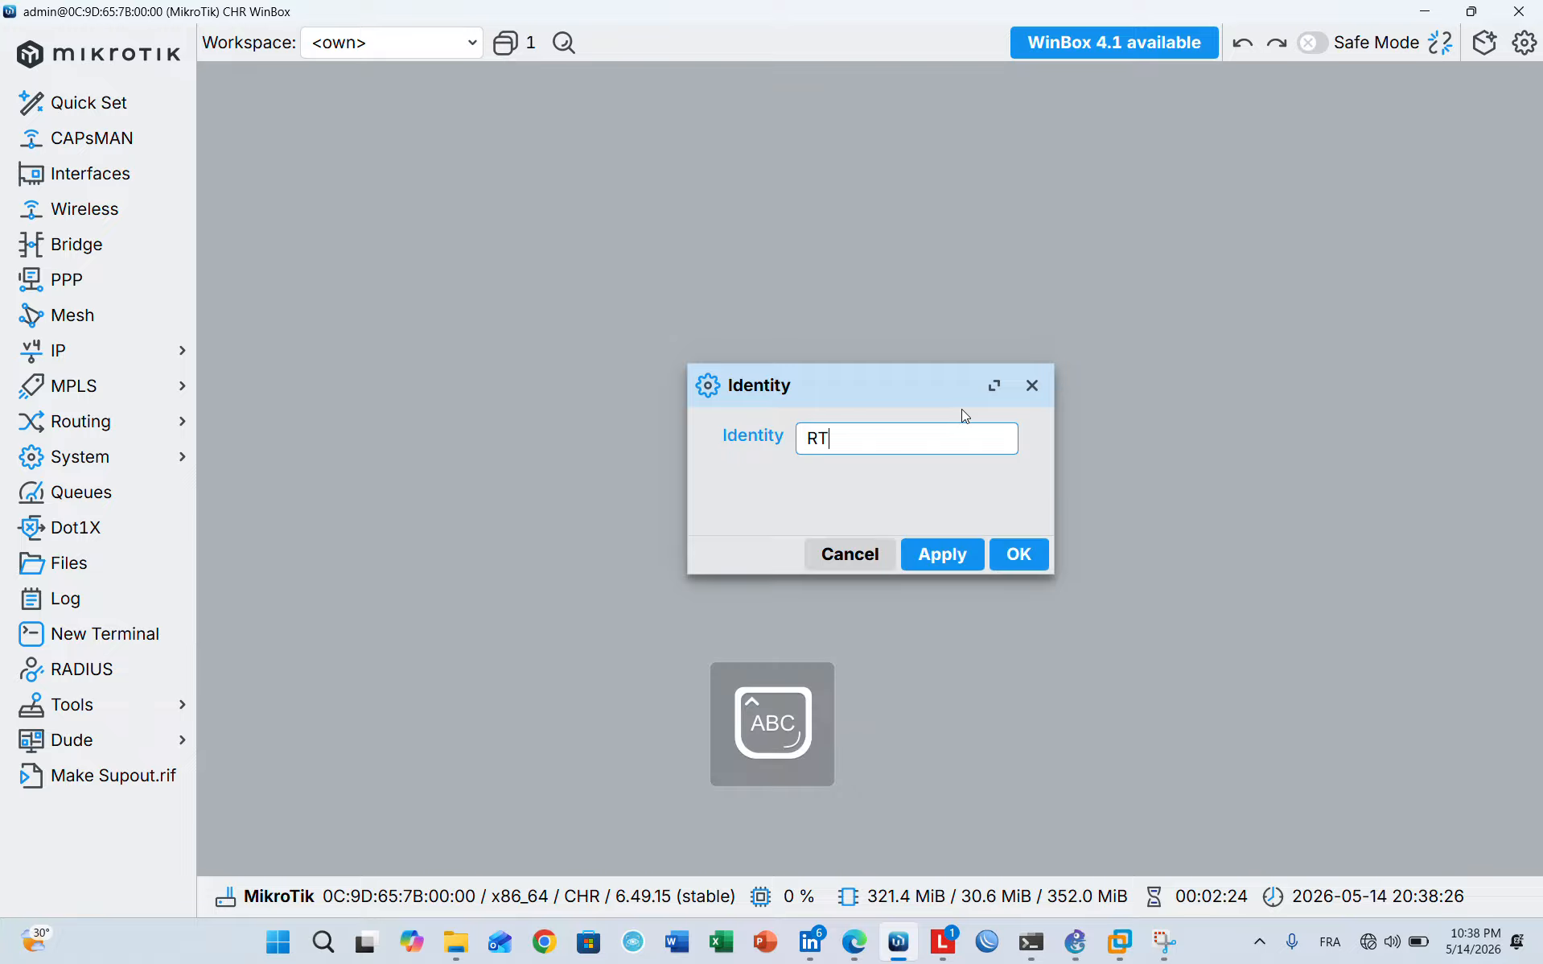
pyautogui.press('capslock')
pyautogui.press('capslock')
pyautogui.write('-BZ')
pyautogui.press('Return')
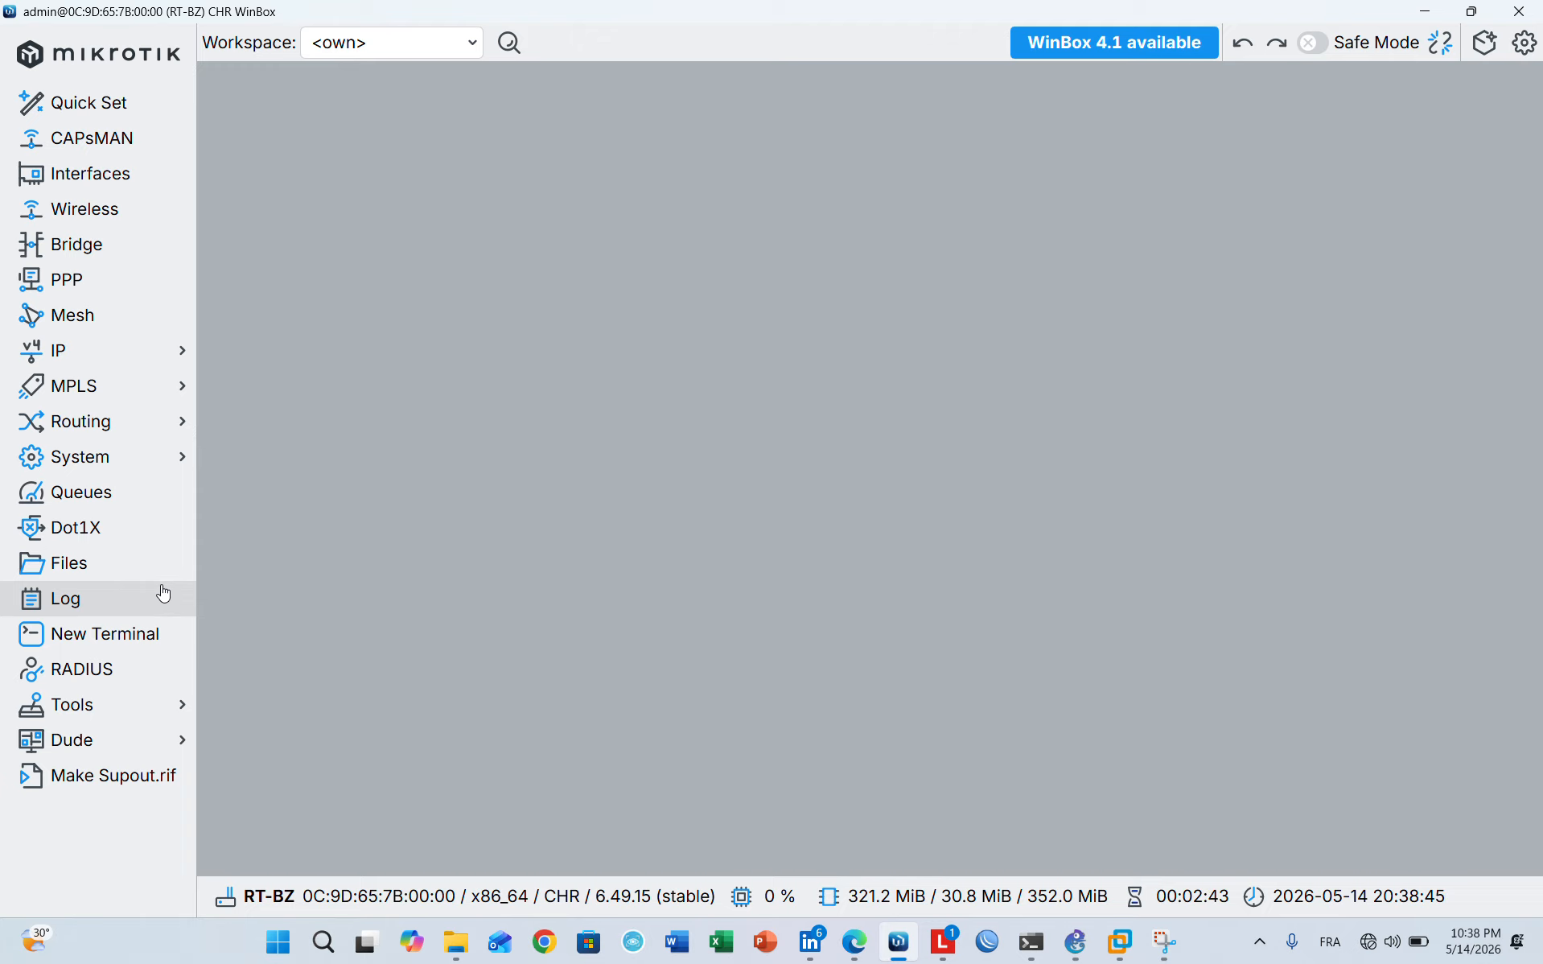
# Create a bridge interface named LAN with the default settings
pyautogui.click(43, 262)
pyautogui.click(104, 256)
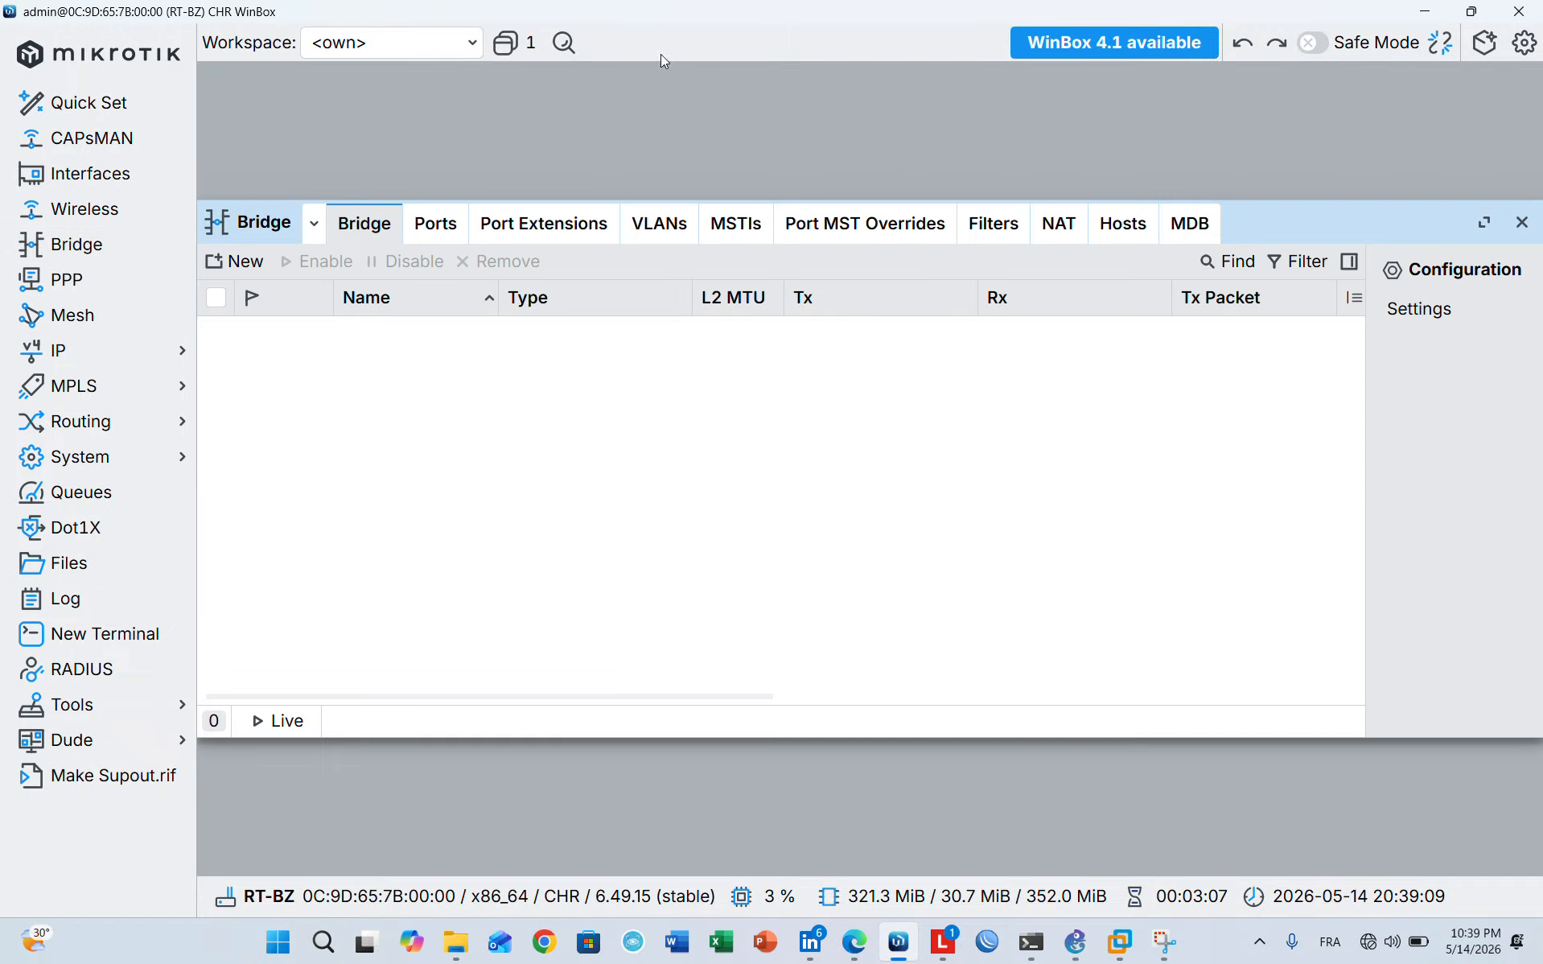
pyautogui.click(241, 262)
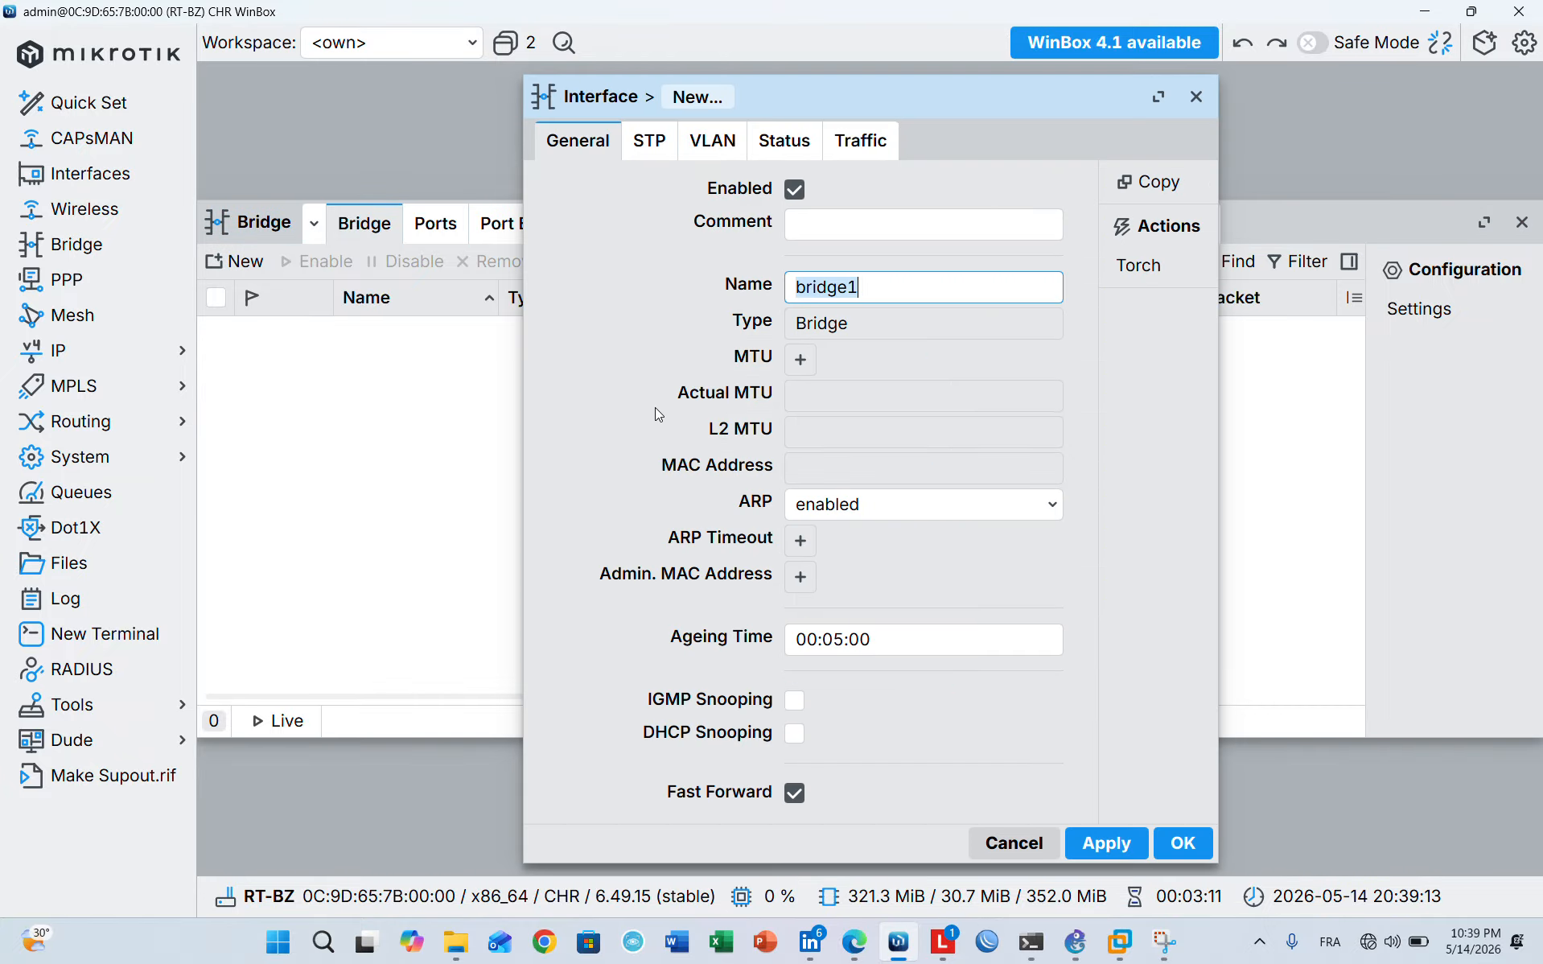
pyautogui.write('LAN')
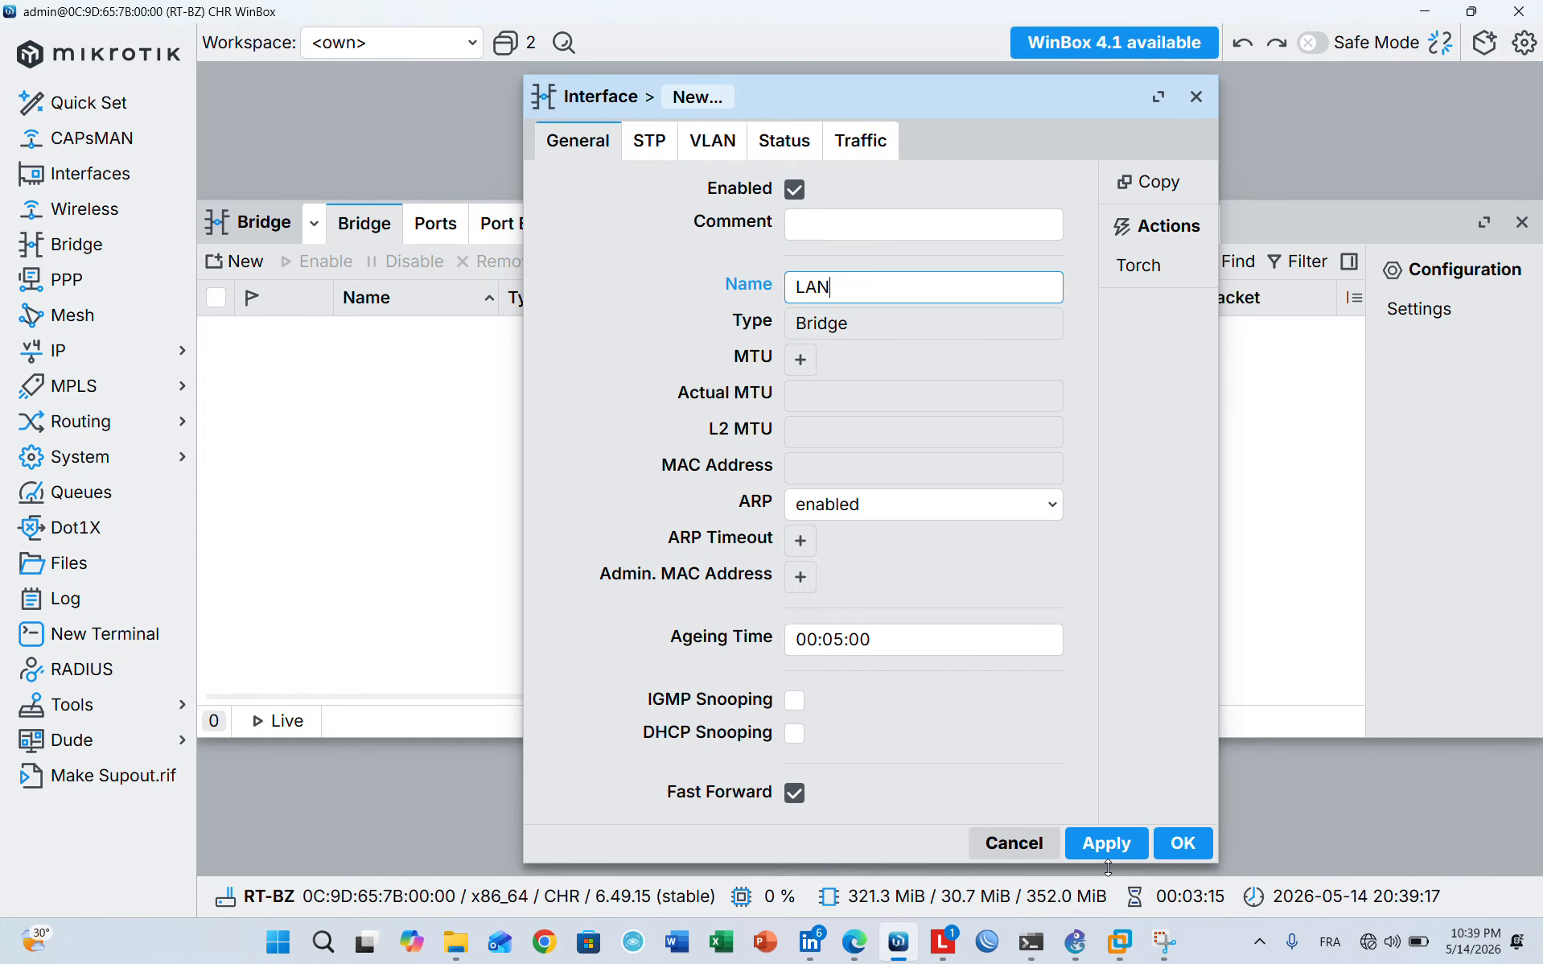
pyautogui.click(1106, 842)
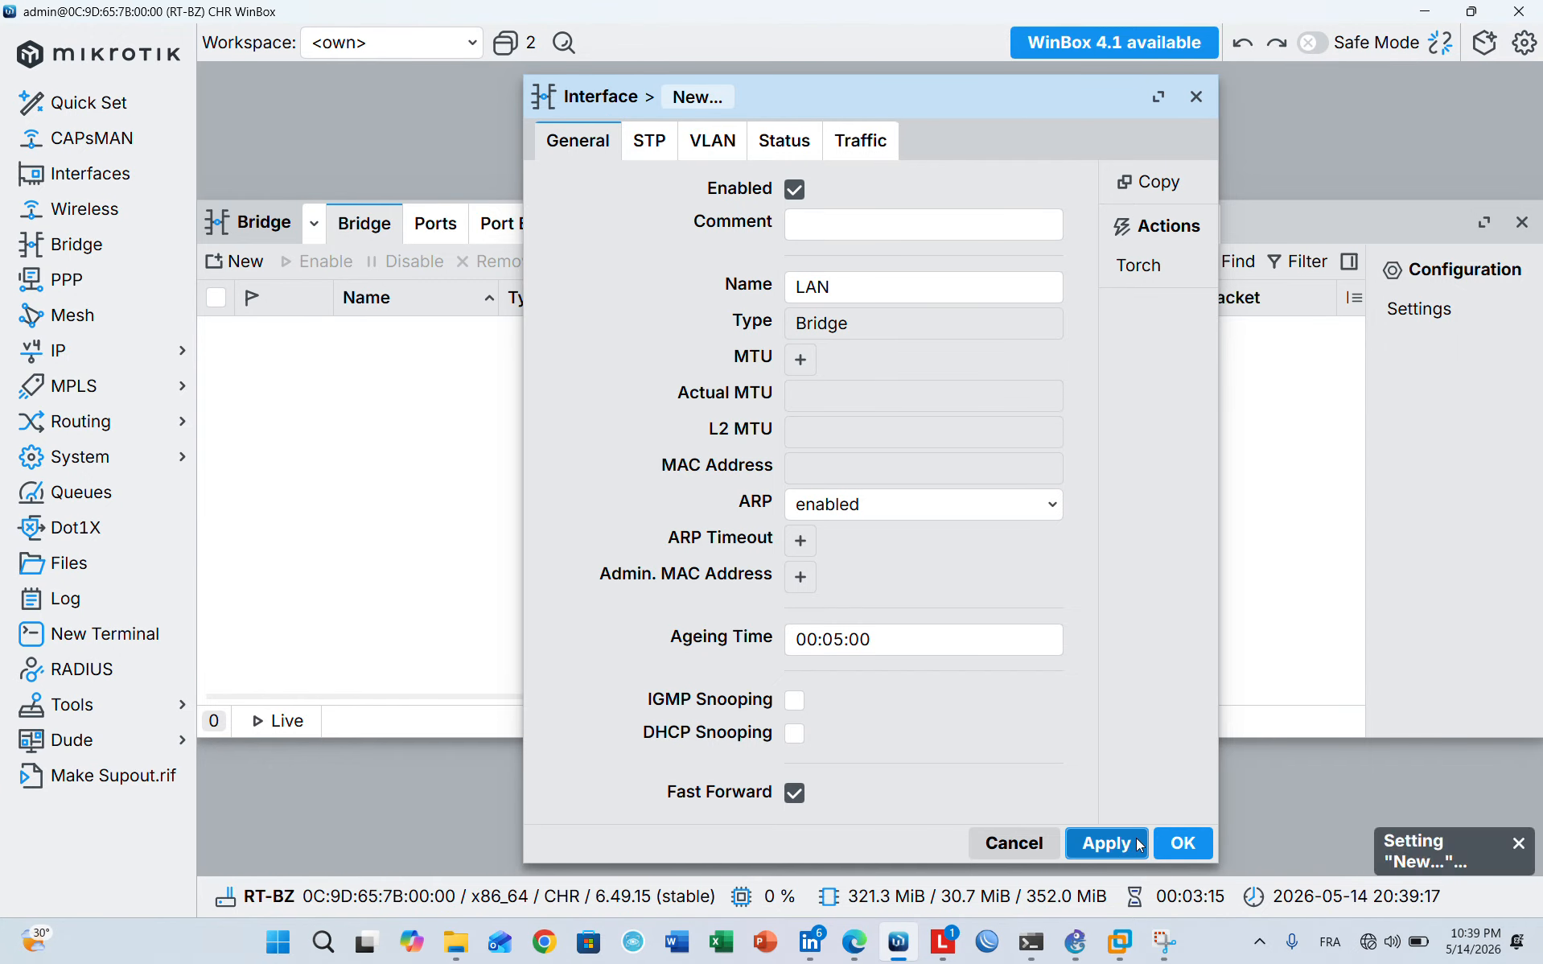
pyautogui.click(1183, 843)
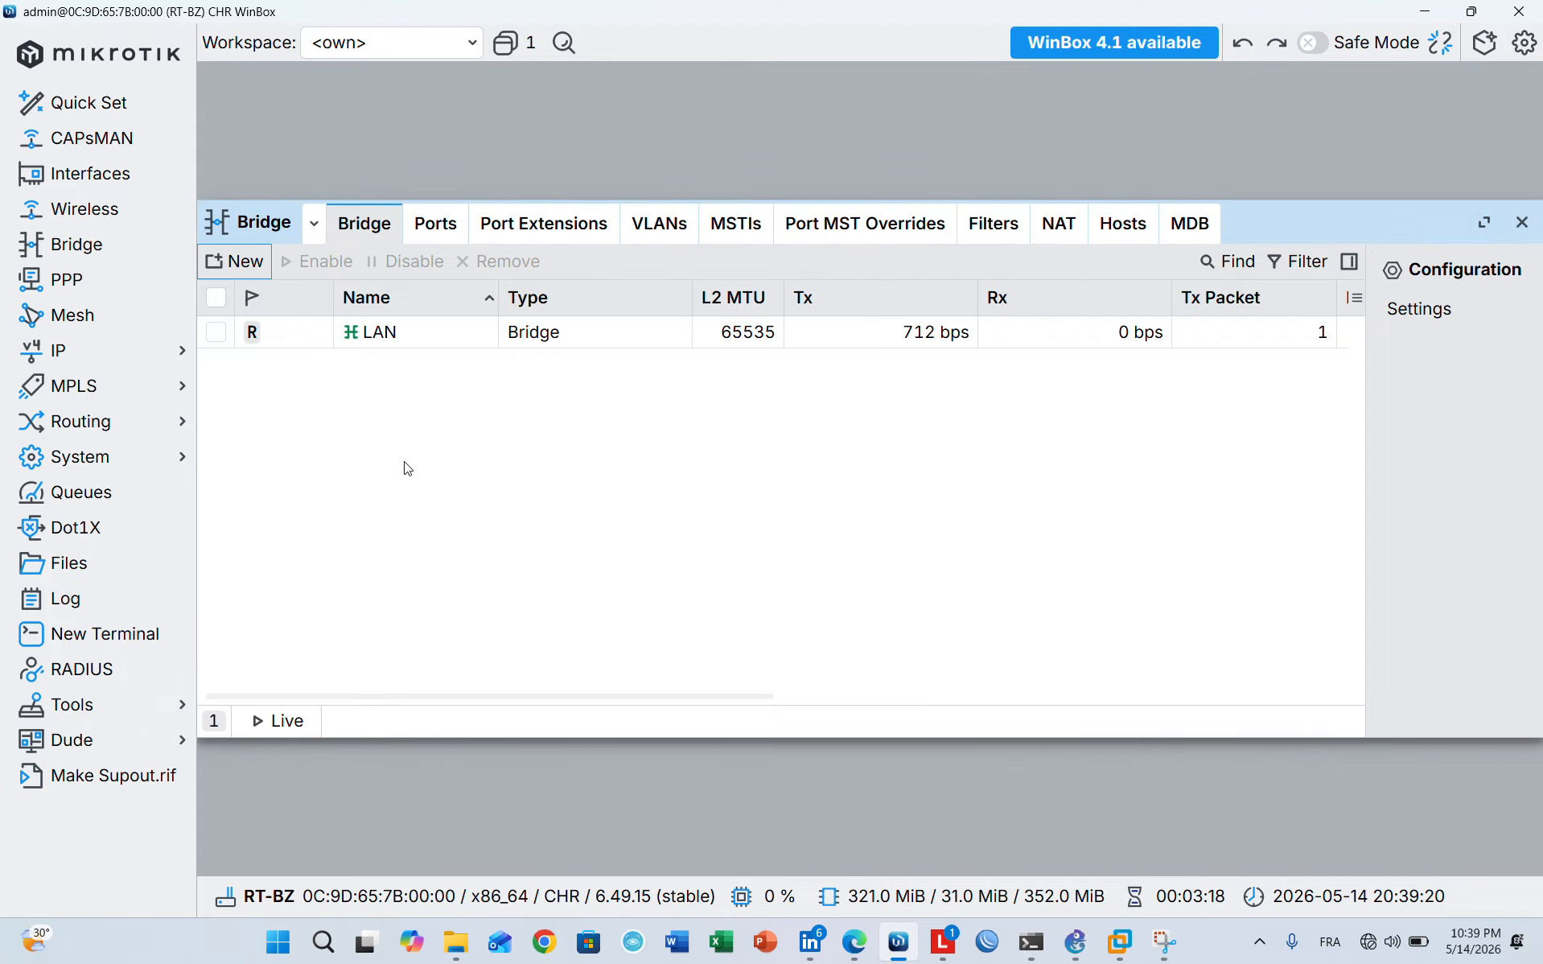
# Begin adding a second bridge interface
pyautogui.click(216, 266)
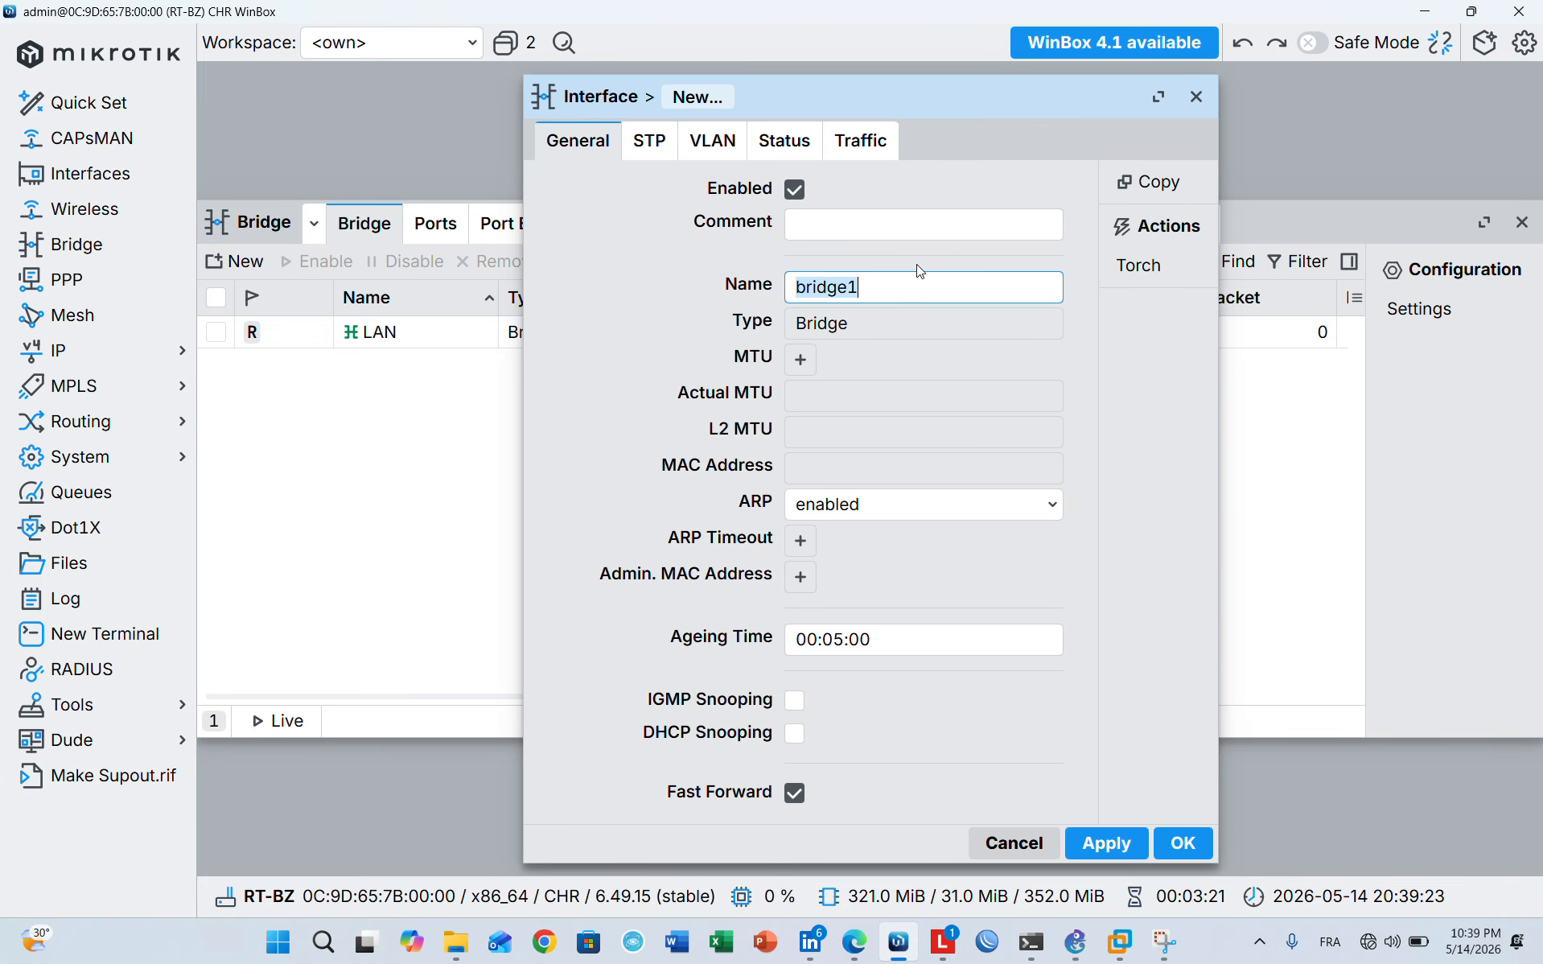
pyautogui.write('WAN')
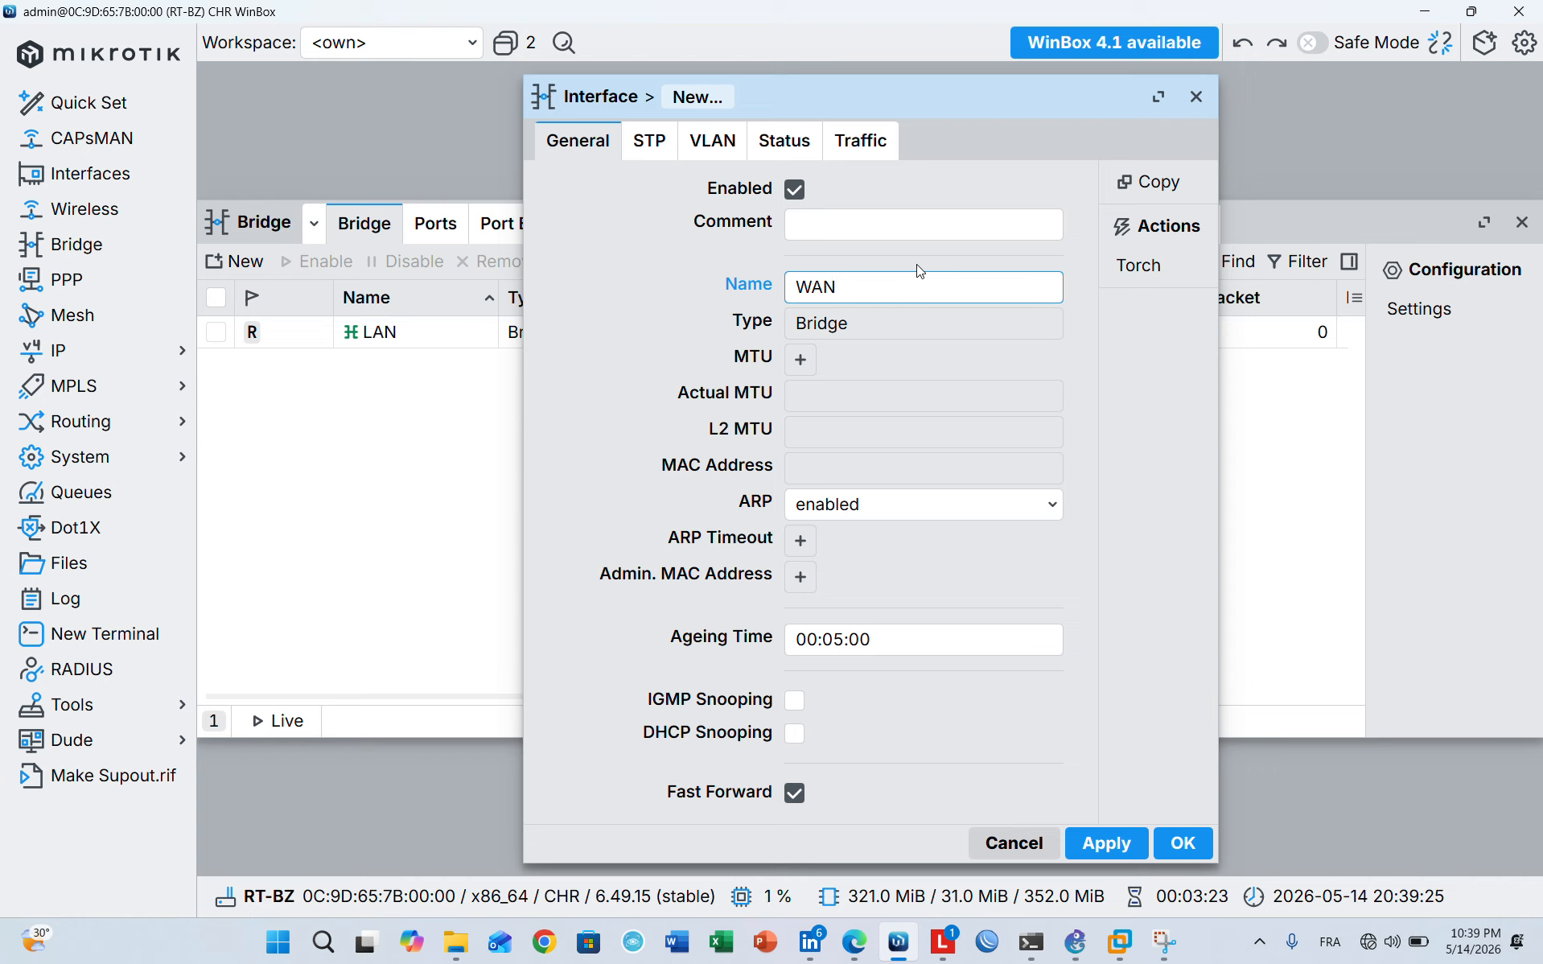
pyautogui.press('BackSpace')
pyautogui.press('BackSpace')
pyautogui.press('BackSpace')
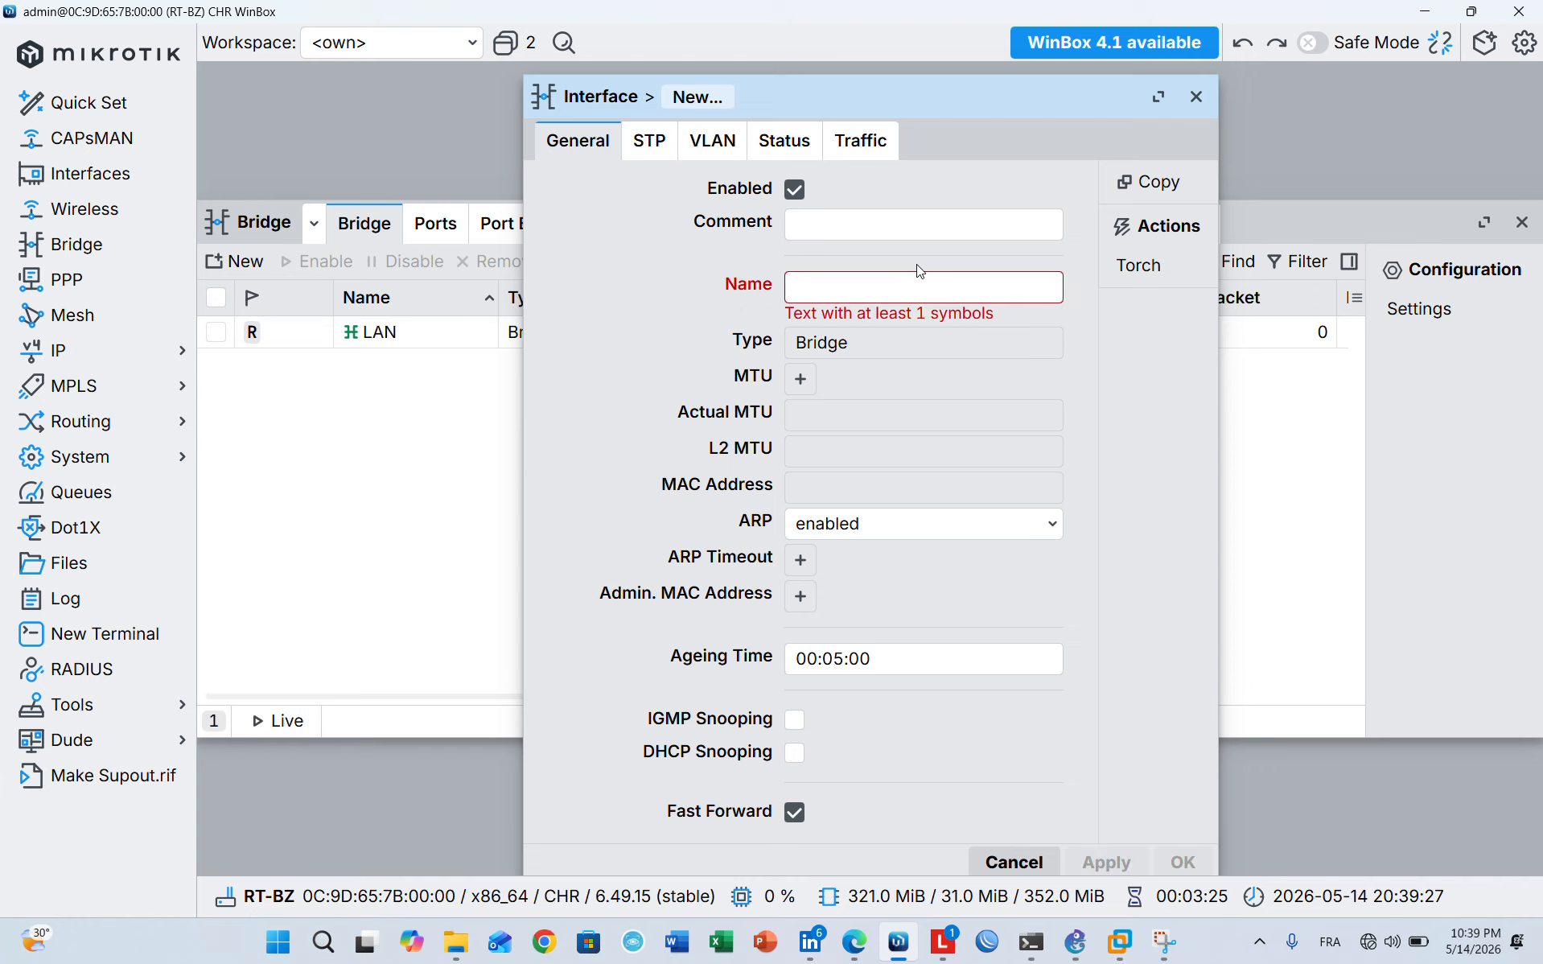
pyautogui.write('INT')
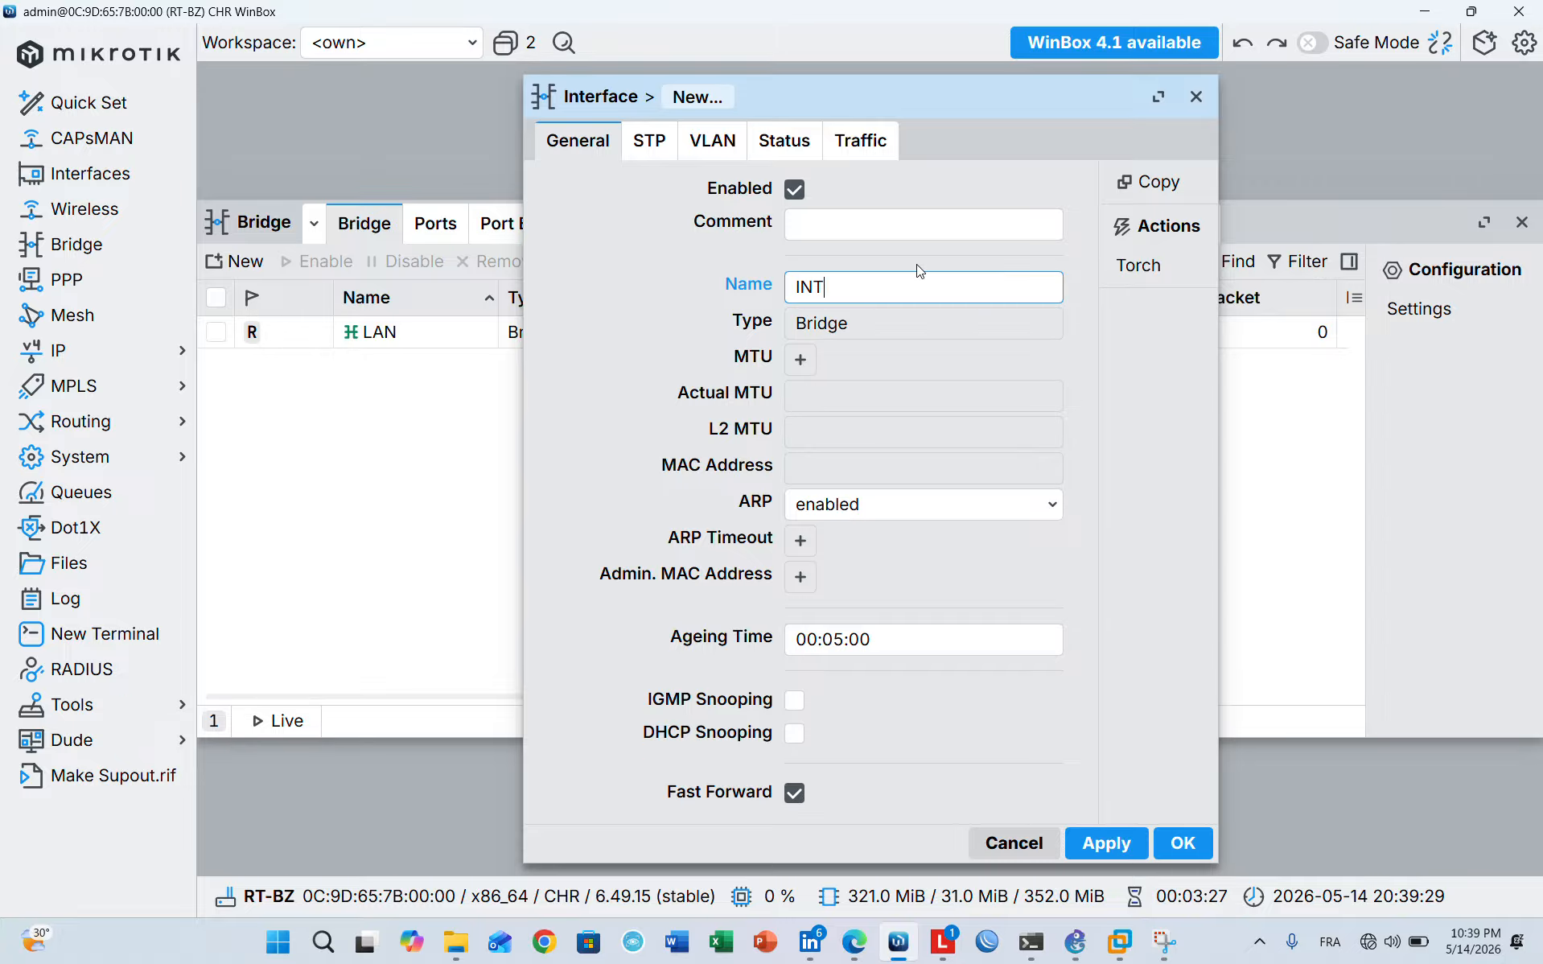
pyautogui.press('BackSpace')
pyautogui.press('BackSpace')
pyautogui.press('BackSpace')
pyautogui.press('Num_Lock')
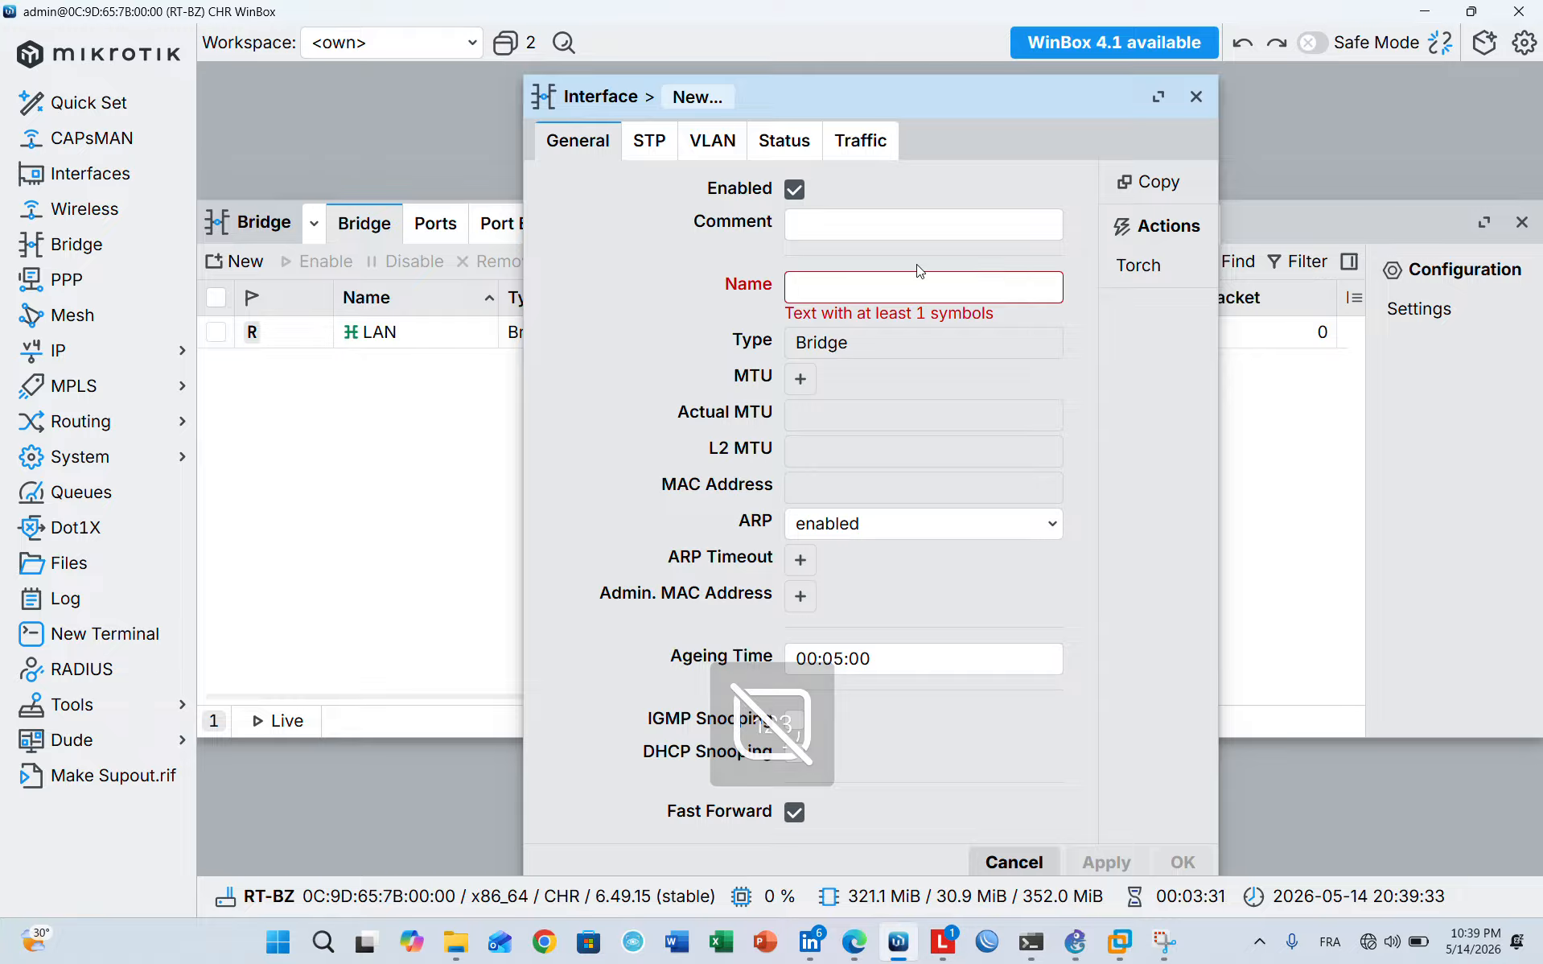
pyautogui.write('INT')
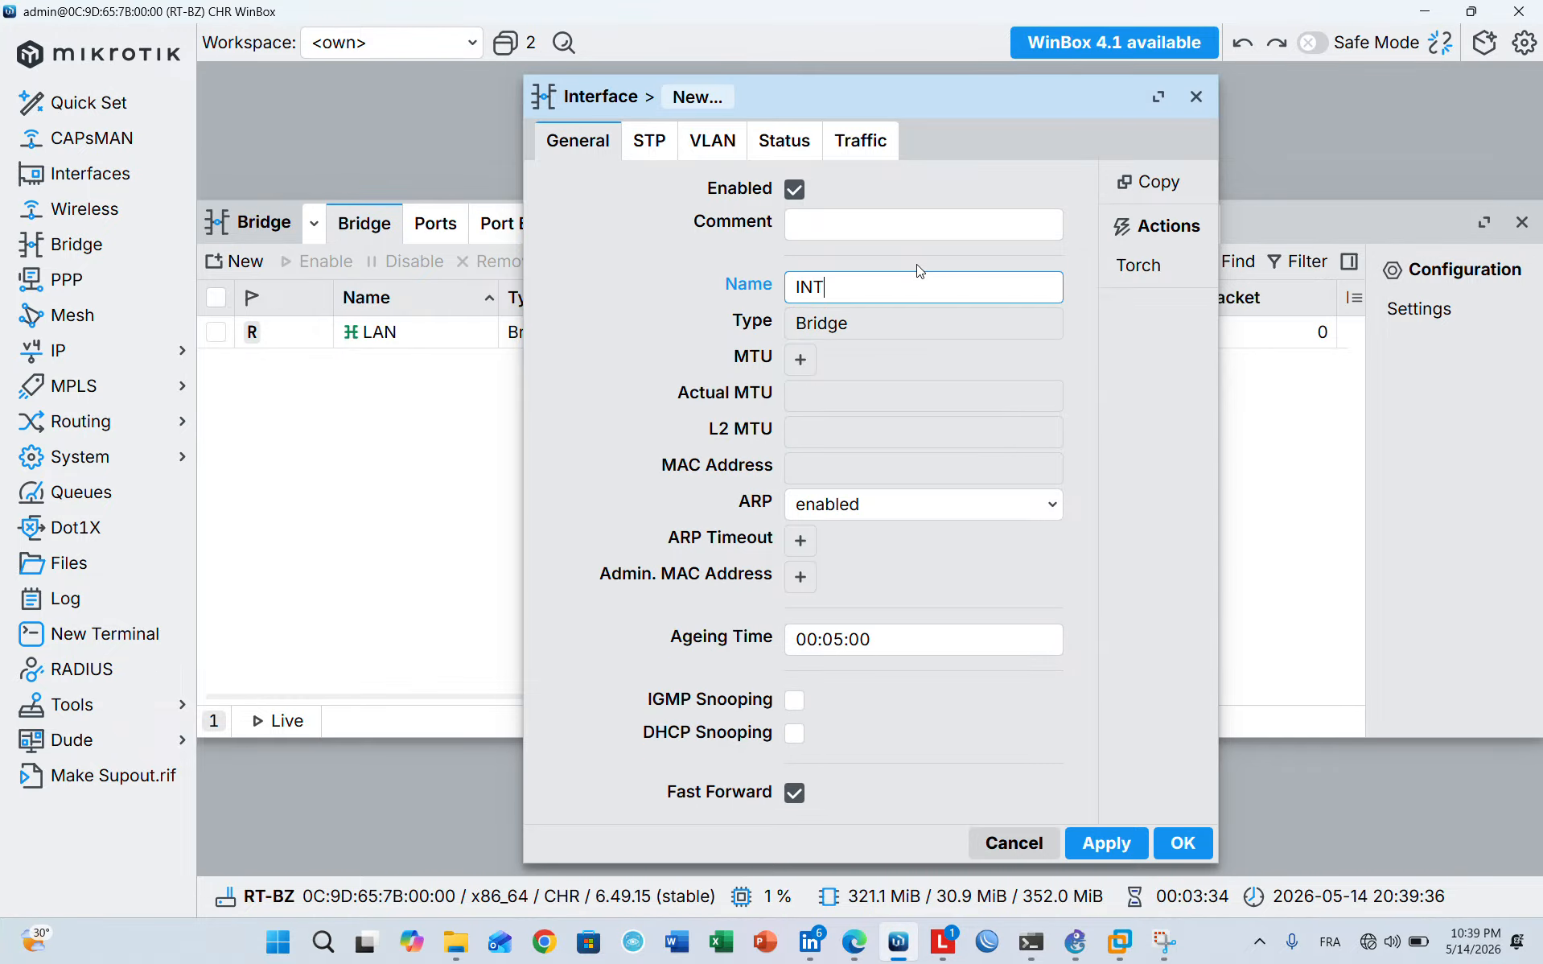
pyautogui.press('capslock')
pyautogui.write('-')
pyautogui.press('capslock')
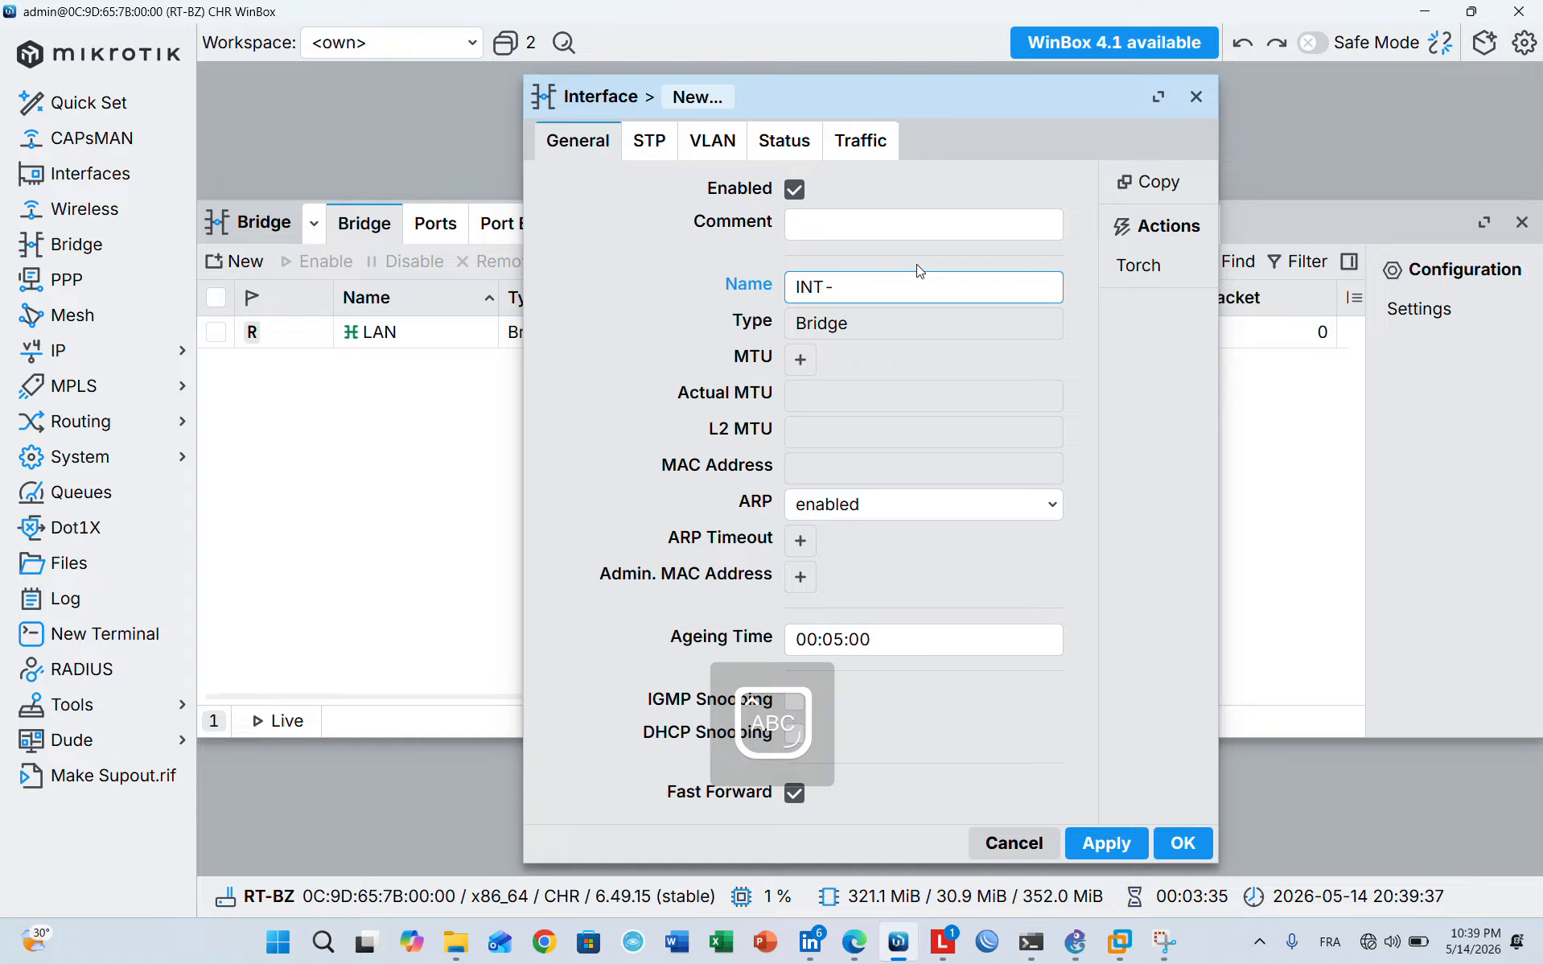
pyautogui.write('INTER')
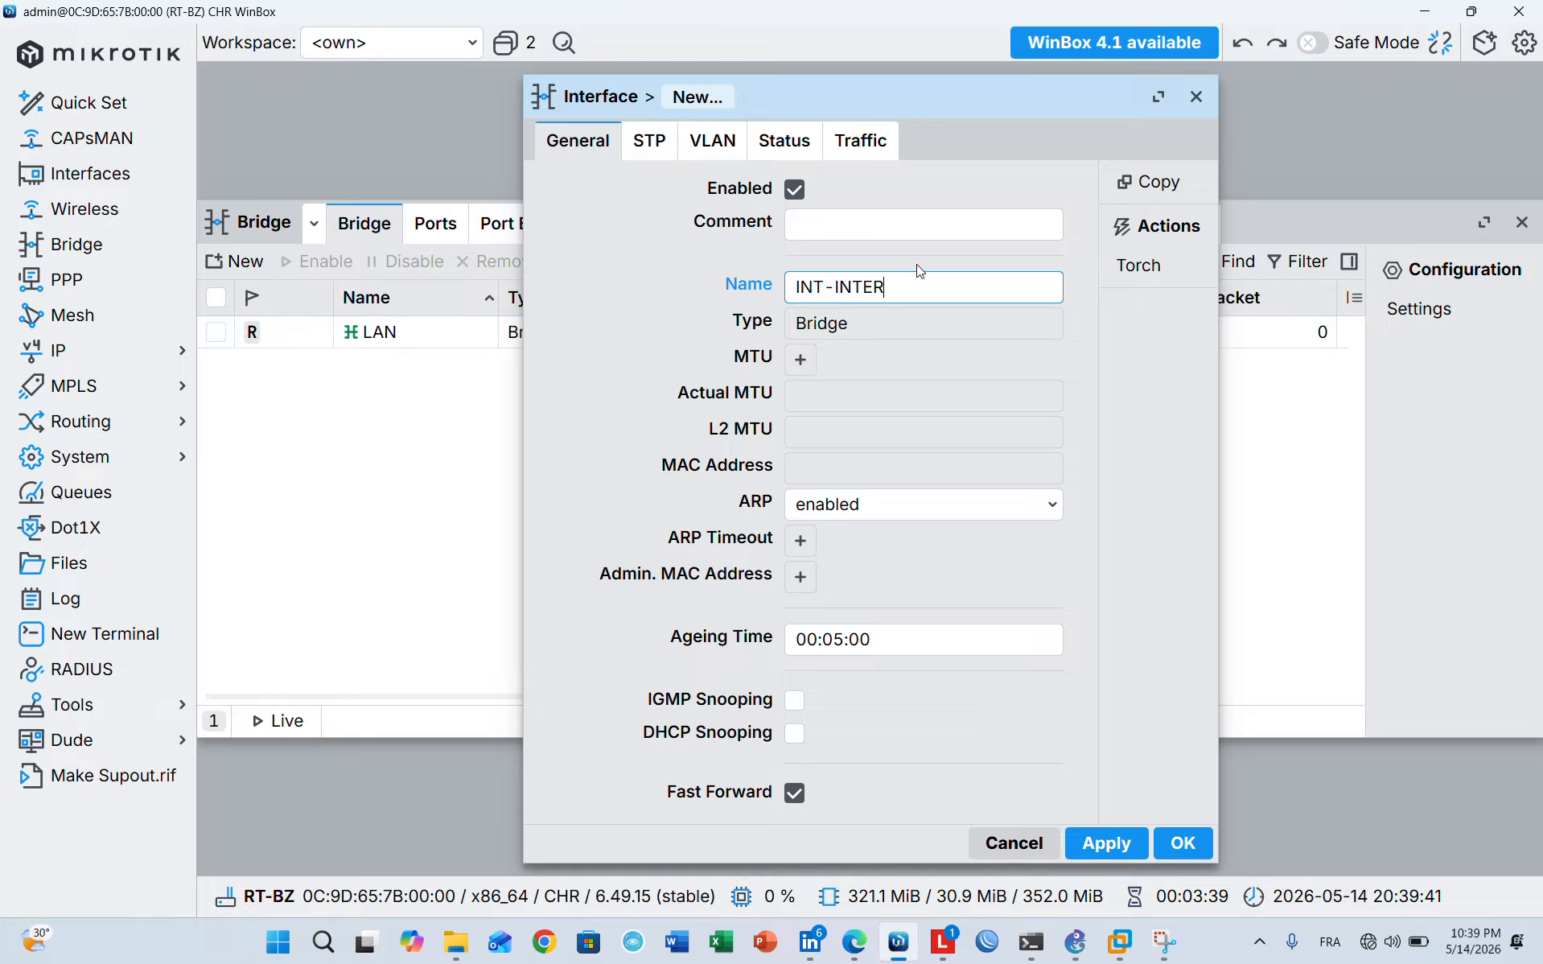
pyautogui.press('BackSpace')
pyautogui.press('BackSpace')
pyautogui.press('BackSpace')
pyautogui.press('BackSpace')
pyautogui.press('BackSpace')
pyautogui.press('BackSpace')
pyautogui.press('BackSpace')
pyautogui.press('BackSpace')
pyautogui.press('BackSpace')
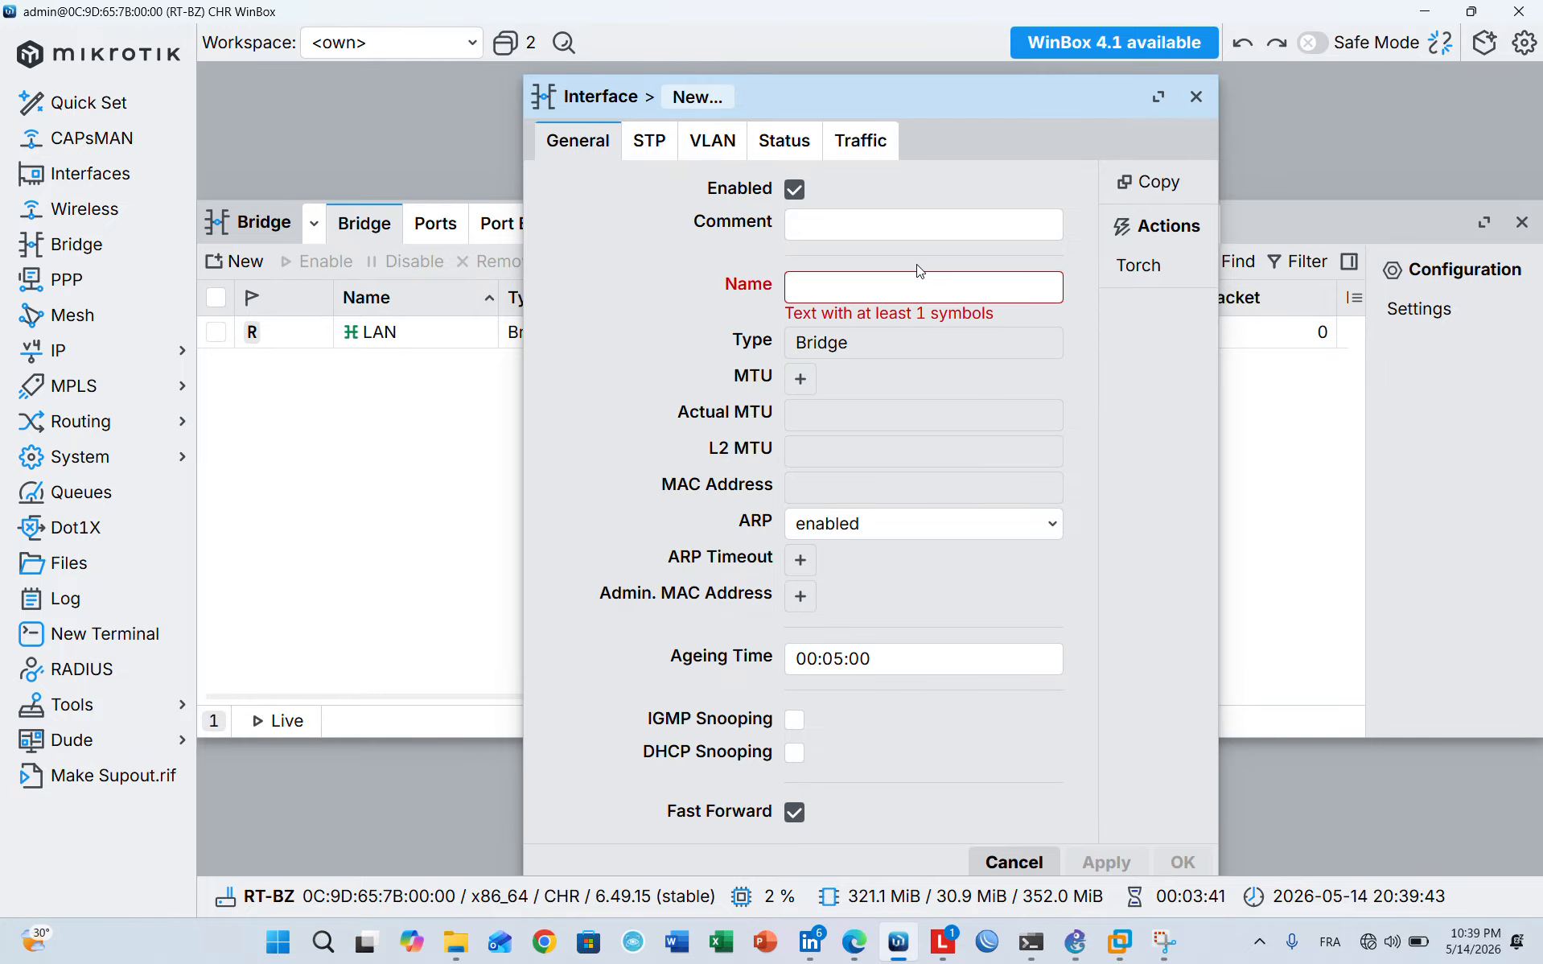
# Name the second bridge interface BR-INTERCO and create it with the default settings
pyautogui.write('BR')
pyautogui.press('capslock')
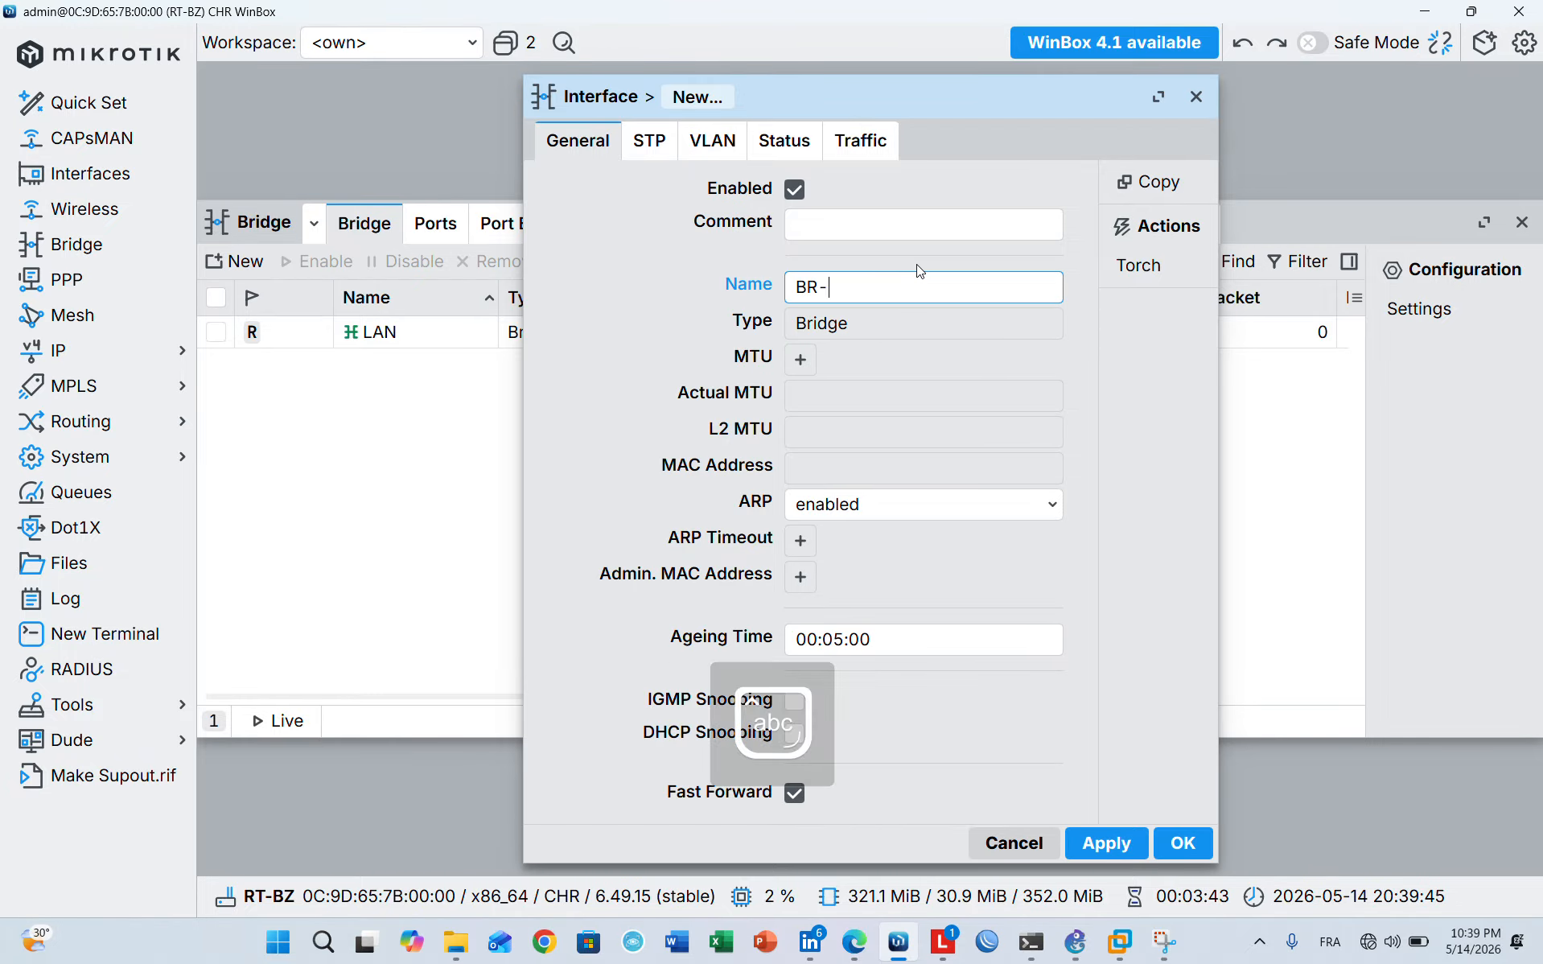
pyautogui.write('-')
pyautogui.press('capslock')
pyautogui.write('O')
pyautogui.press('BackSpace')
pyautogui.write('INTERN')
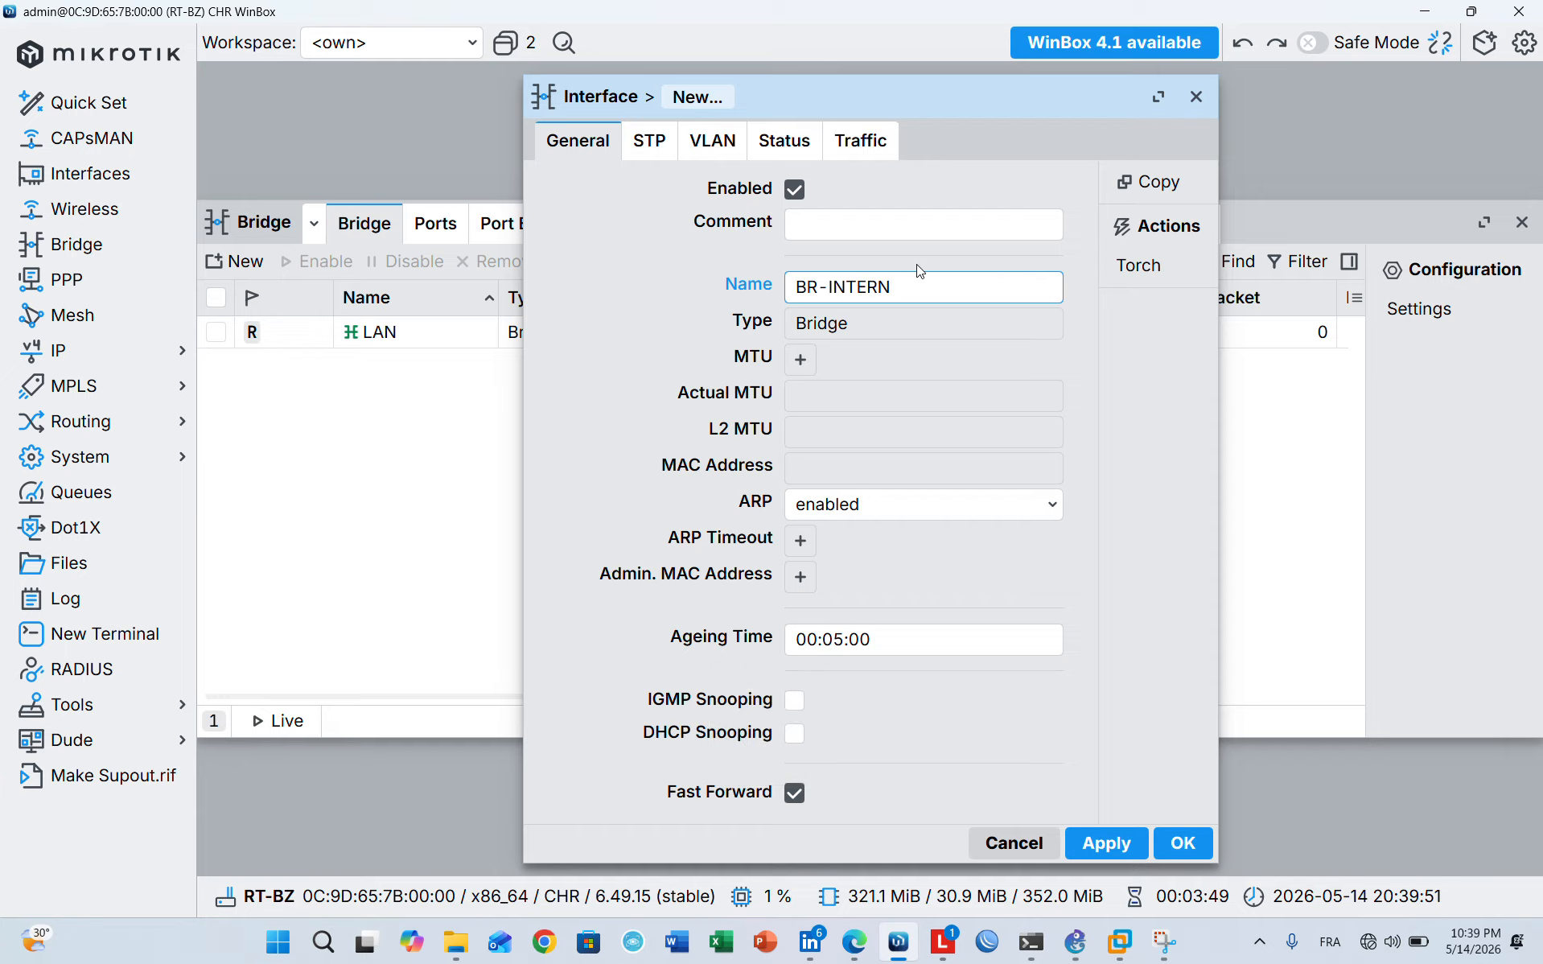
pyautogui.press('BackSpace')
pyautogui.write('CO')
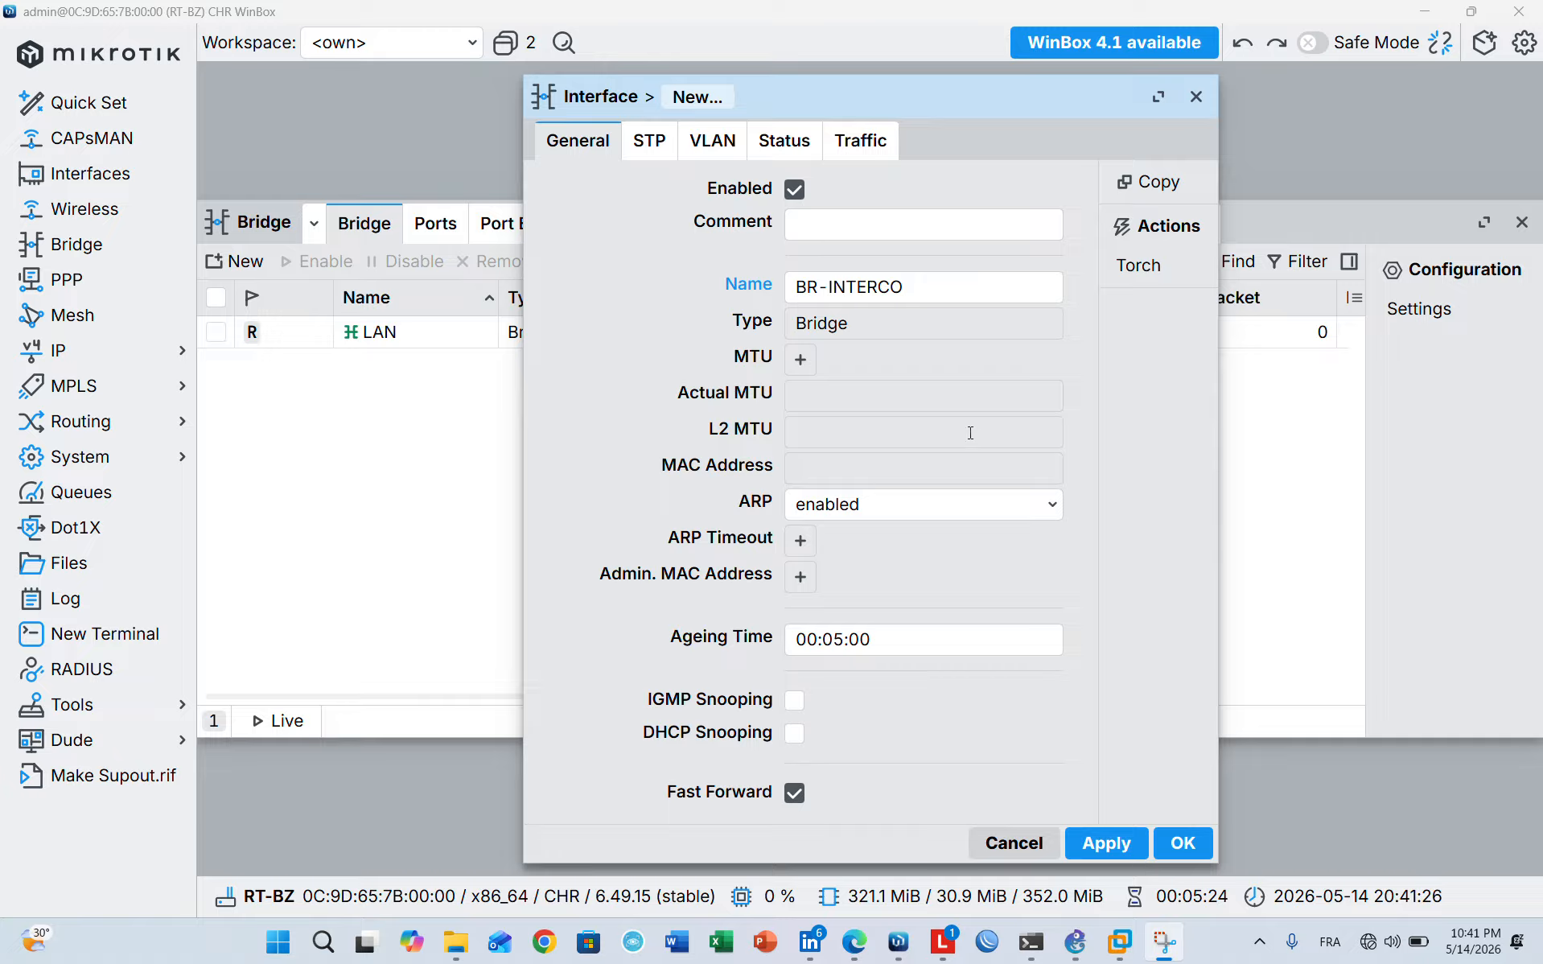
pyautogui.click(1125, 845)
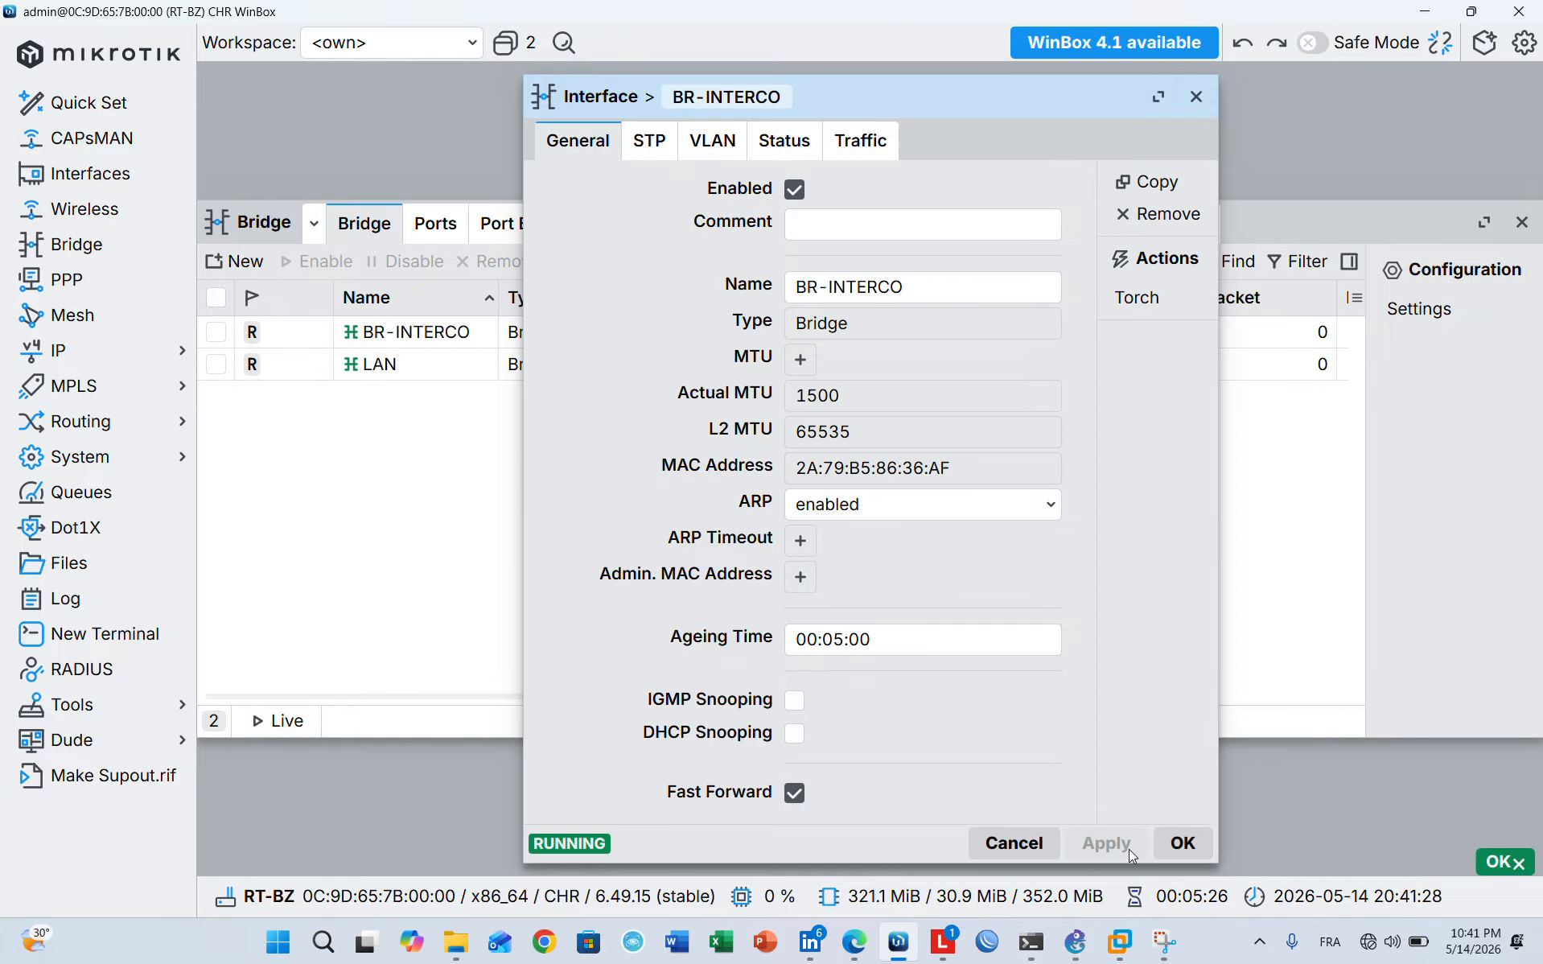
pyautogui.click(1181, 845)
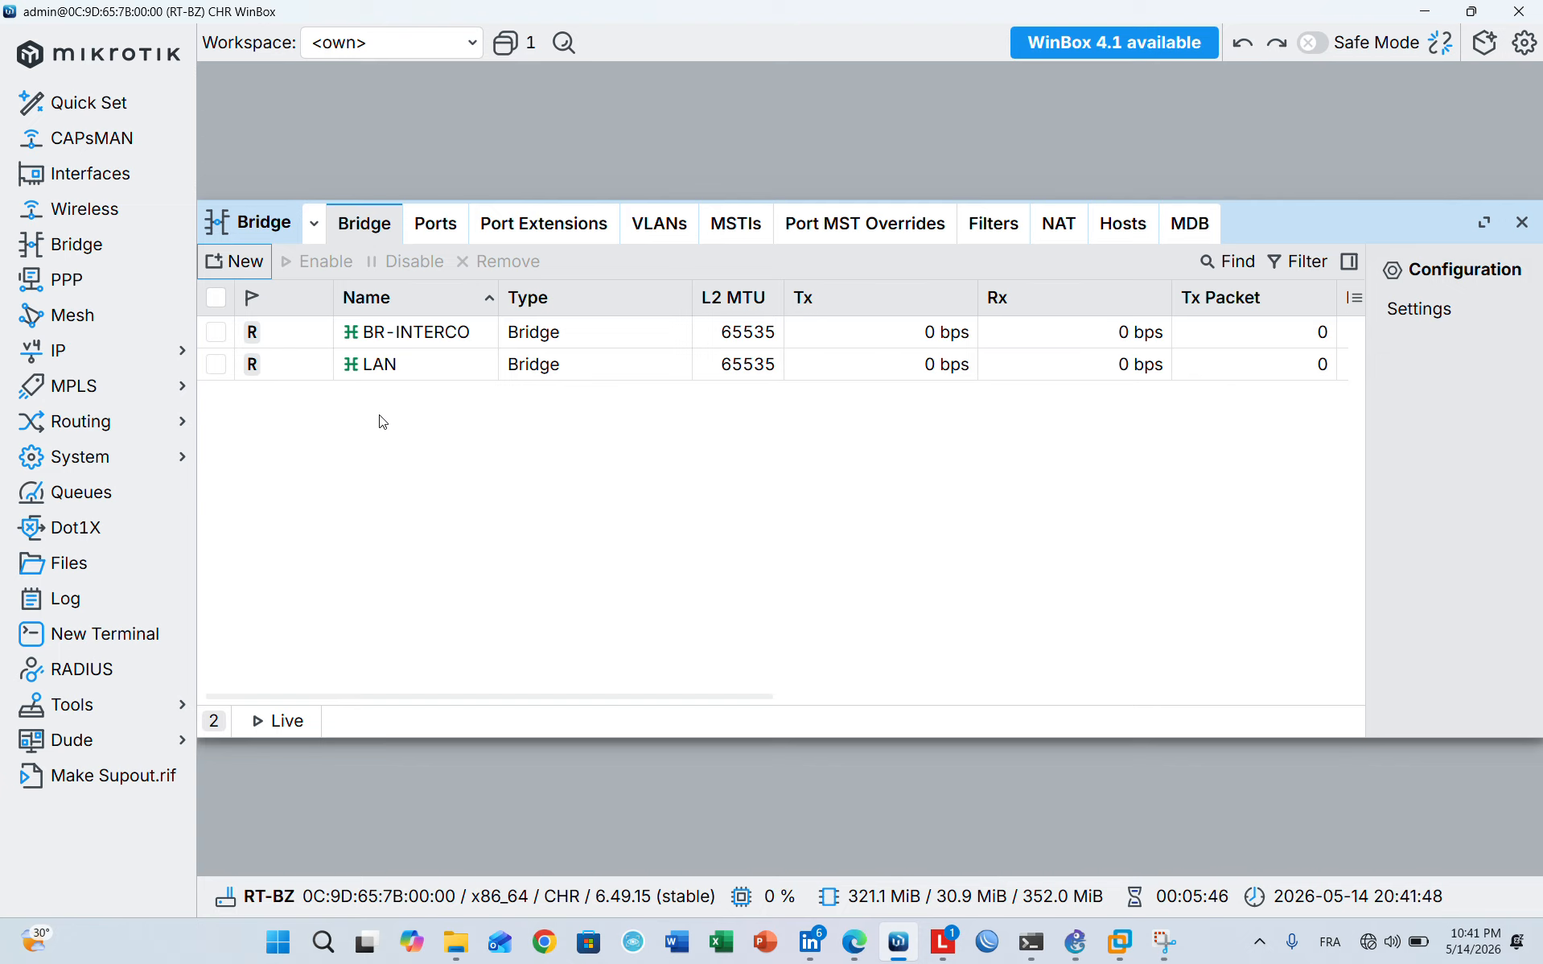
# Add interface ether2 as a port of the LAN bridge, keeping the other port settings at their defaults
pyautogui.click(425, 233)
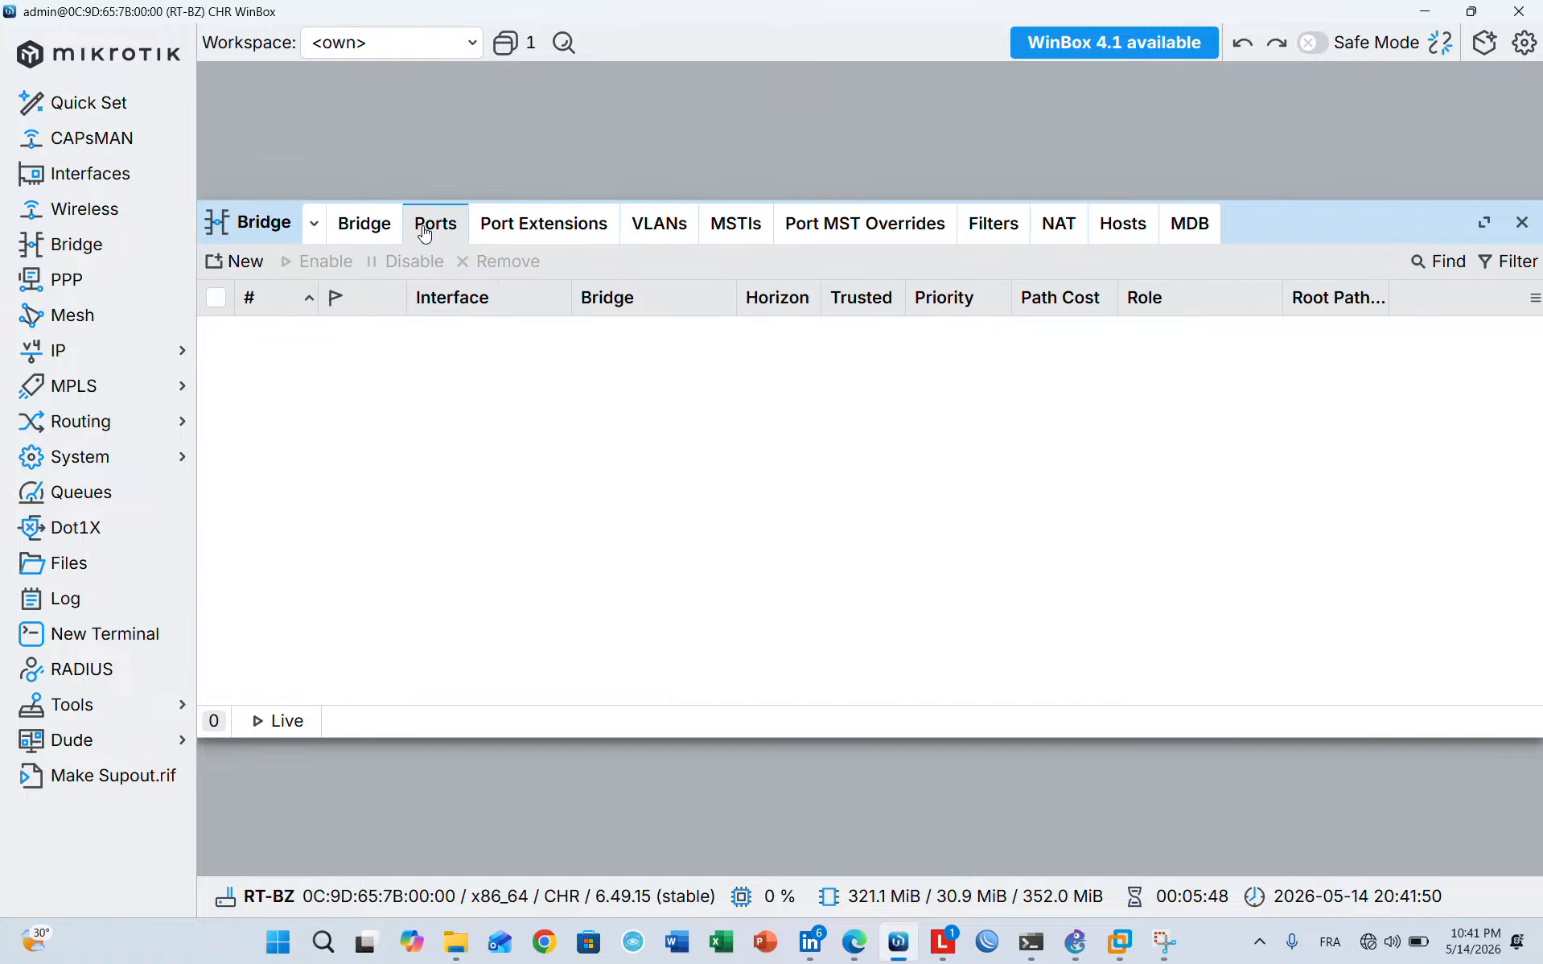
pyautogui.click(250, 276)
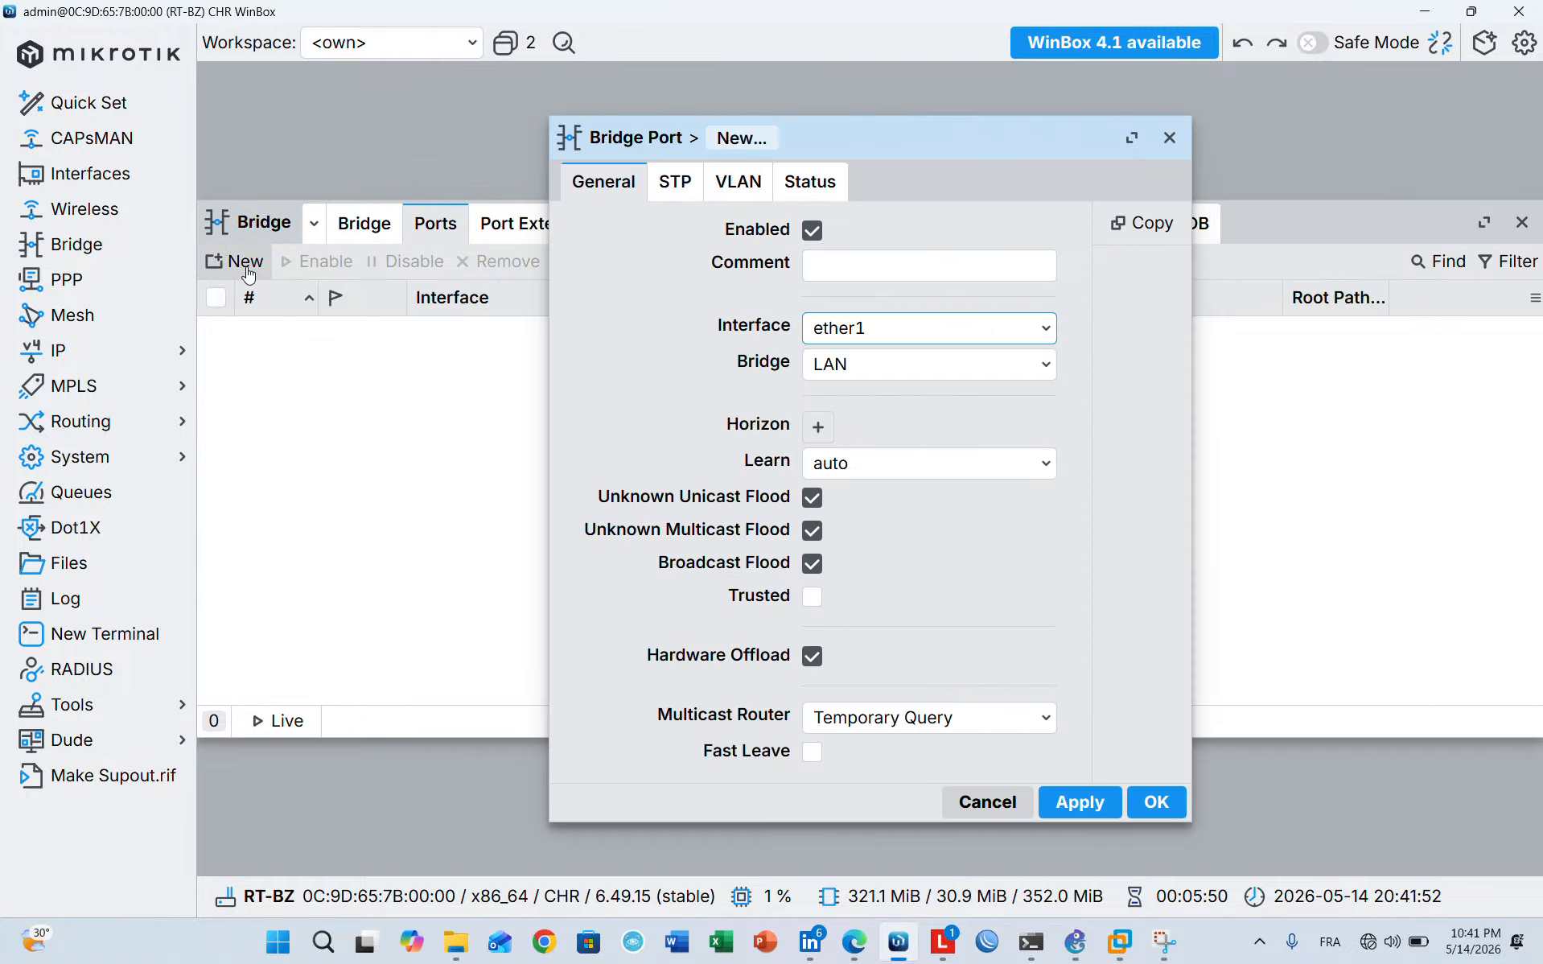
pyautogui.click(909, 266)
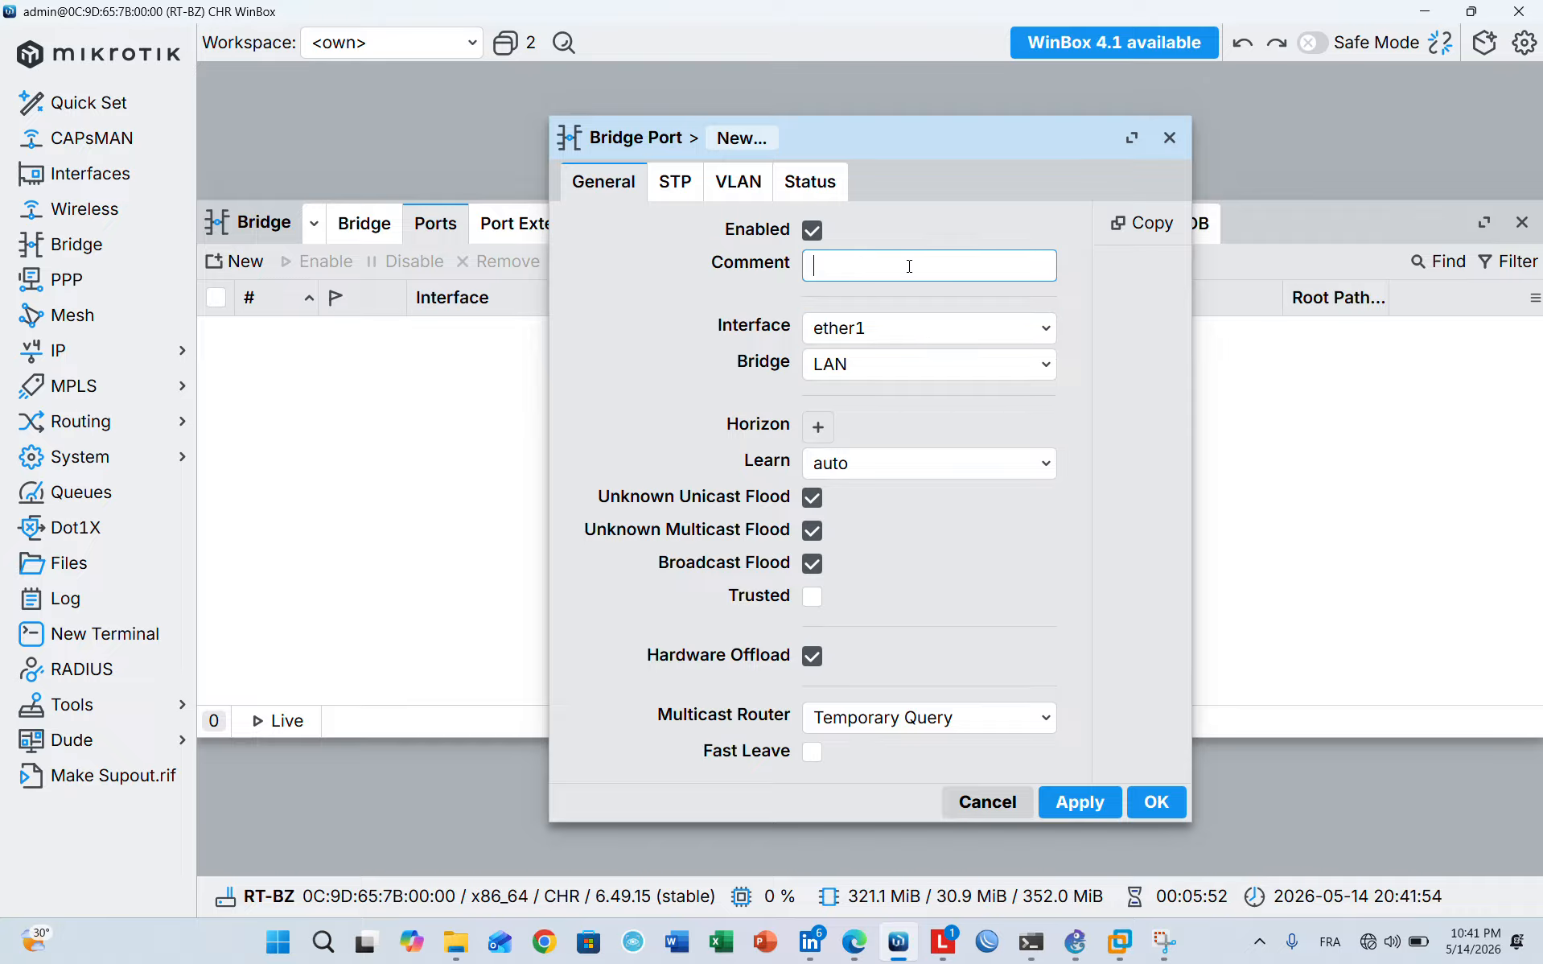
pyautogui.click(845, 340)
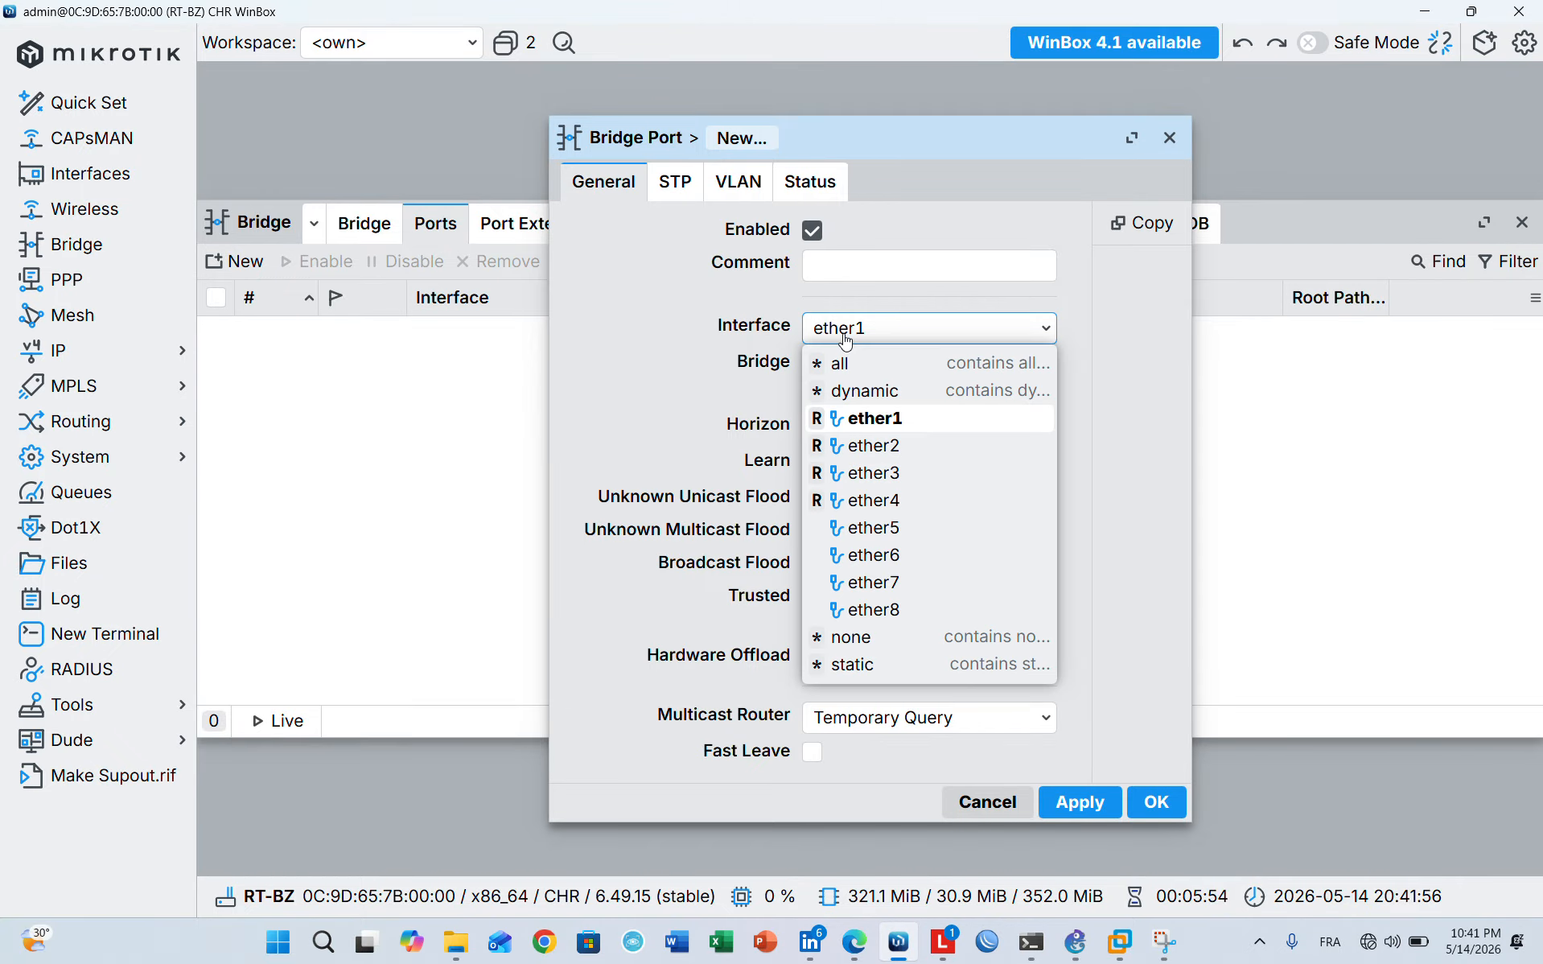
pyautogui.click(887, 448)
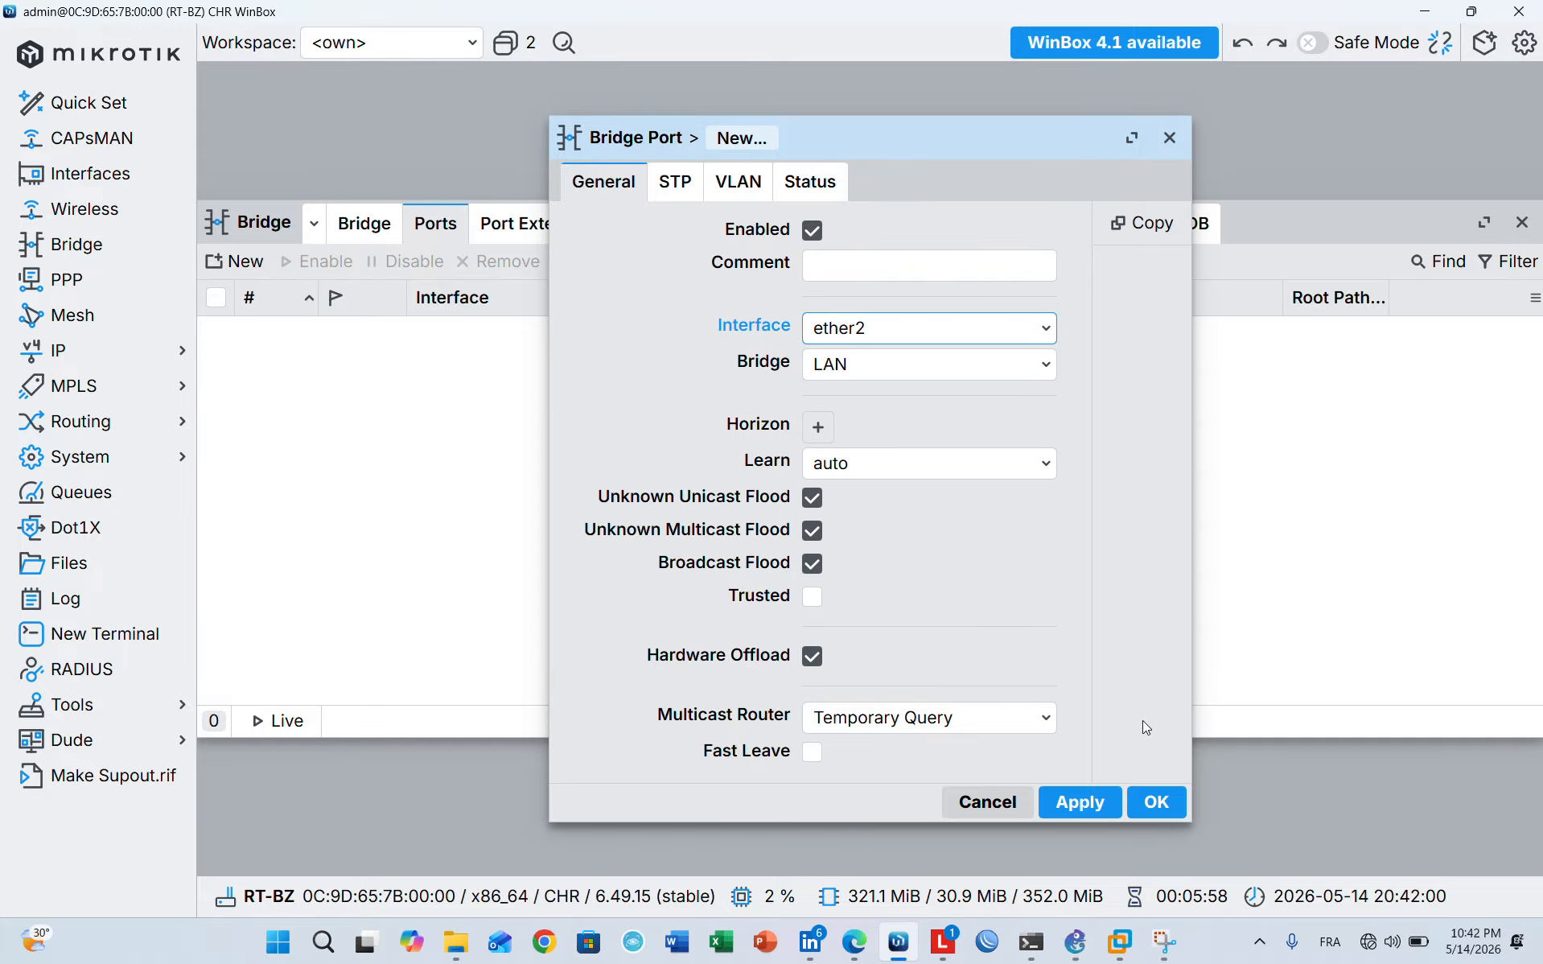
pyautogui.click(1111, 803)
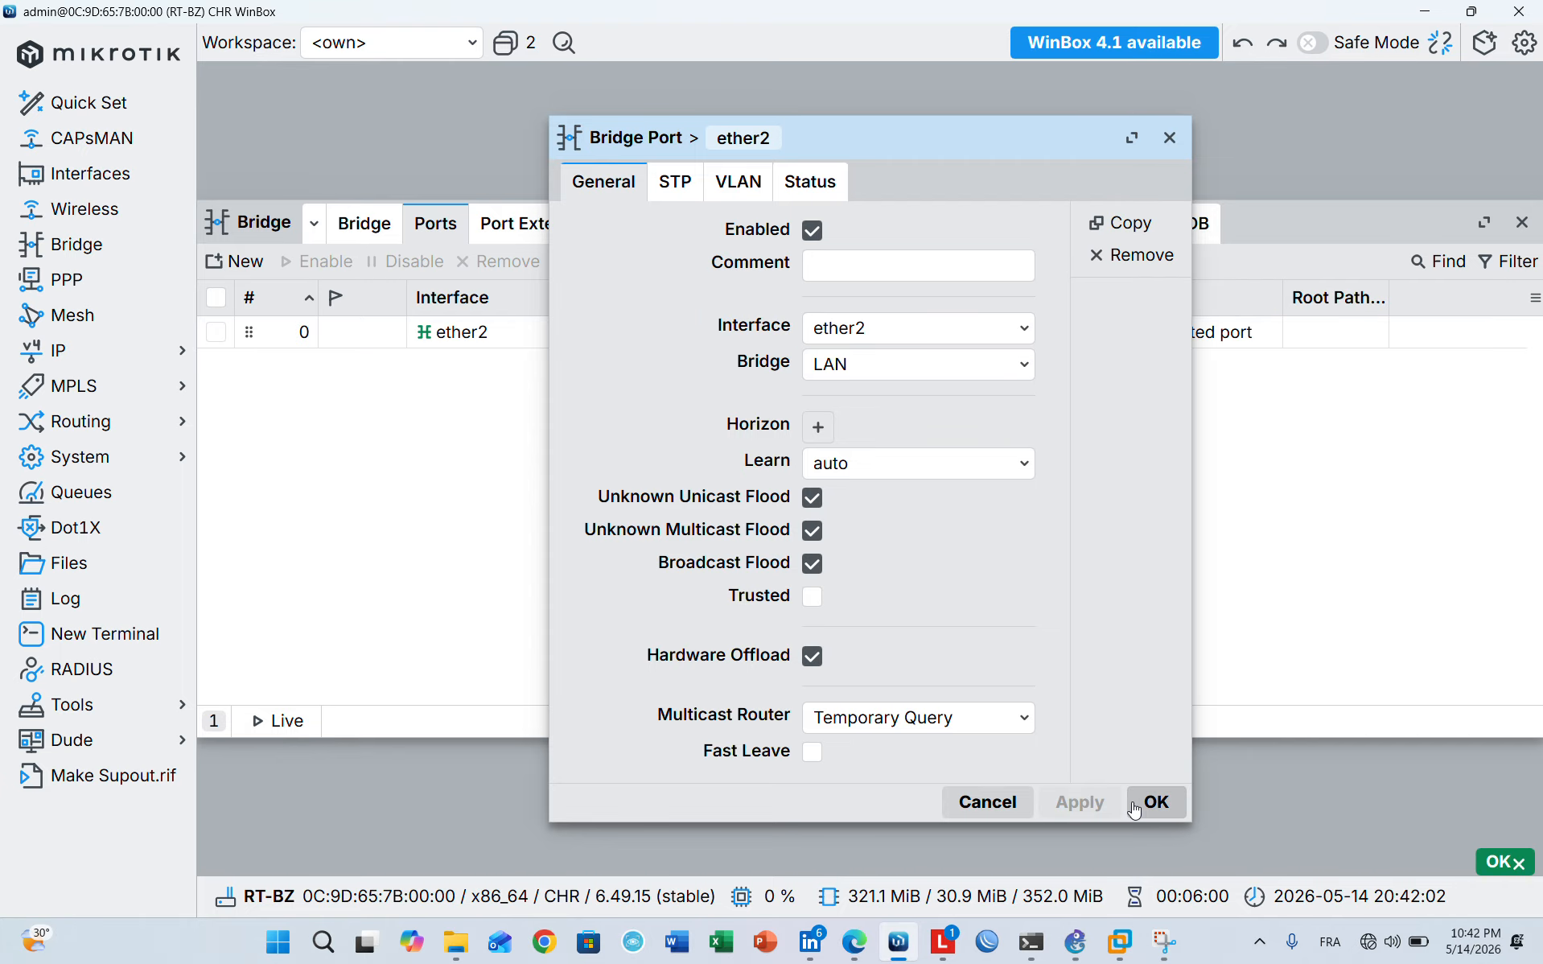
pyautogui.click(1135, 808)
# Add interface ether4 as another port of the LAN bridge
pyautogui.click(256, 268)
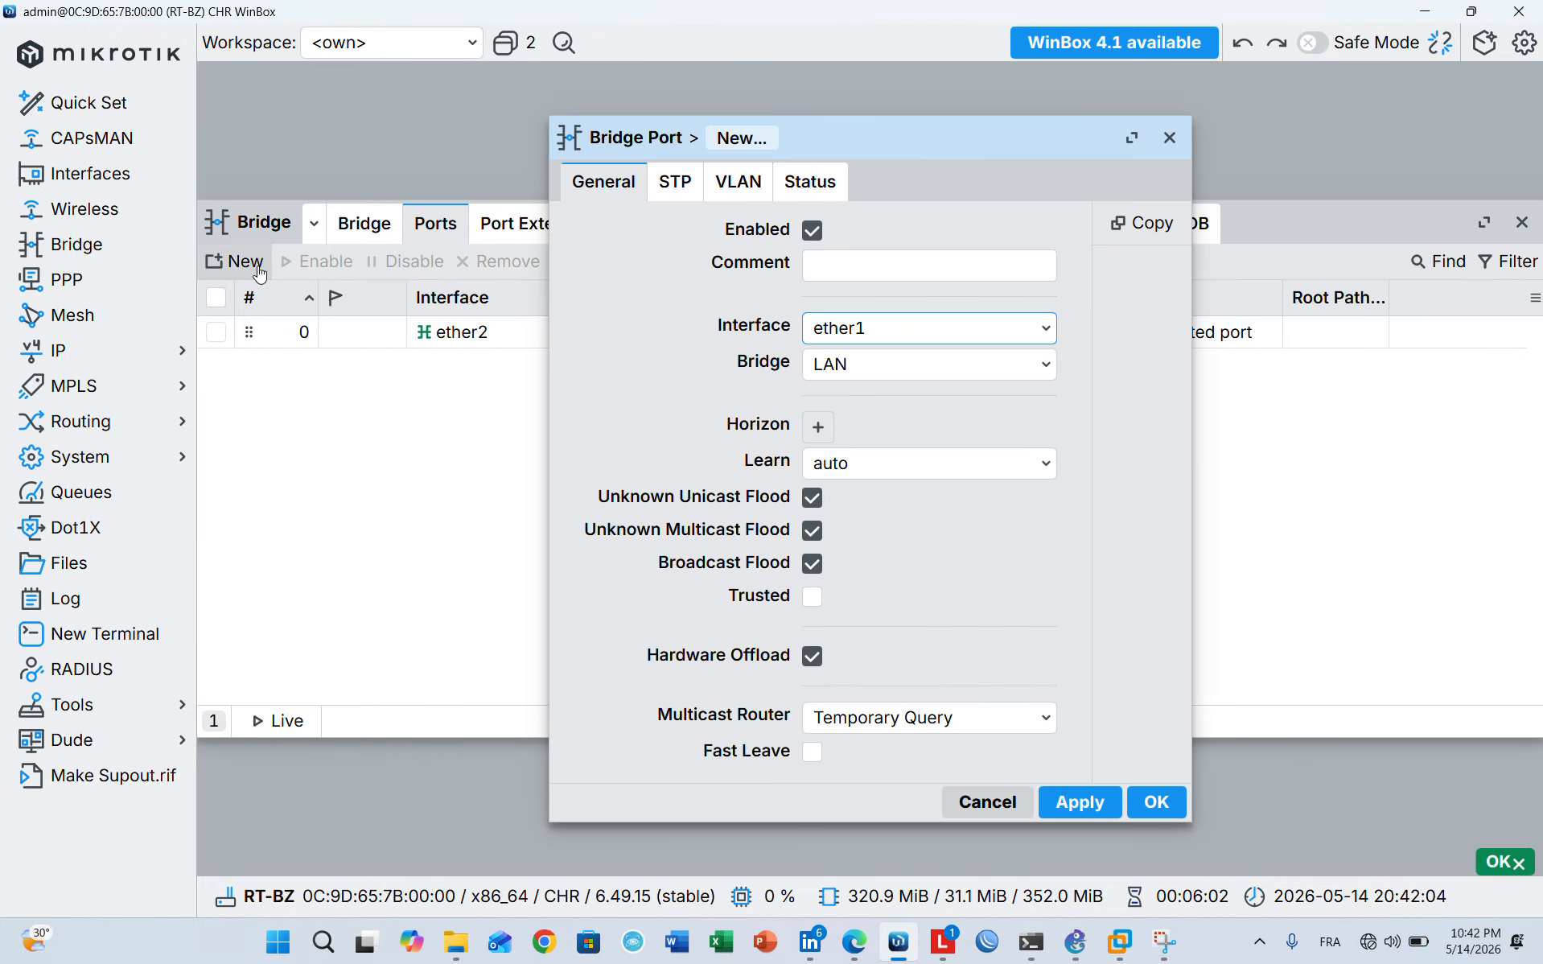
pyautogui.click(943, 333)
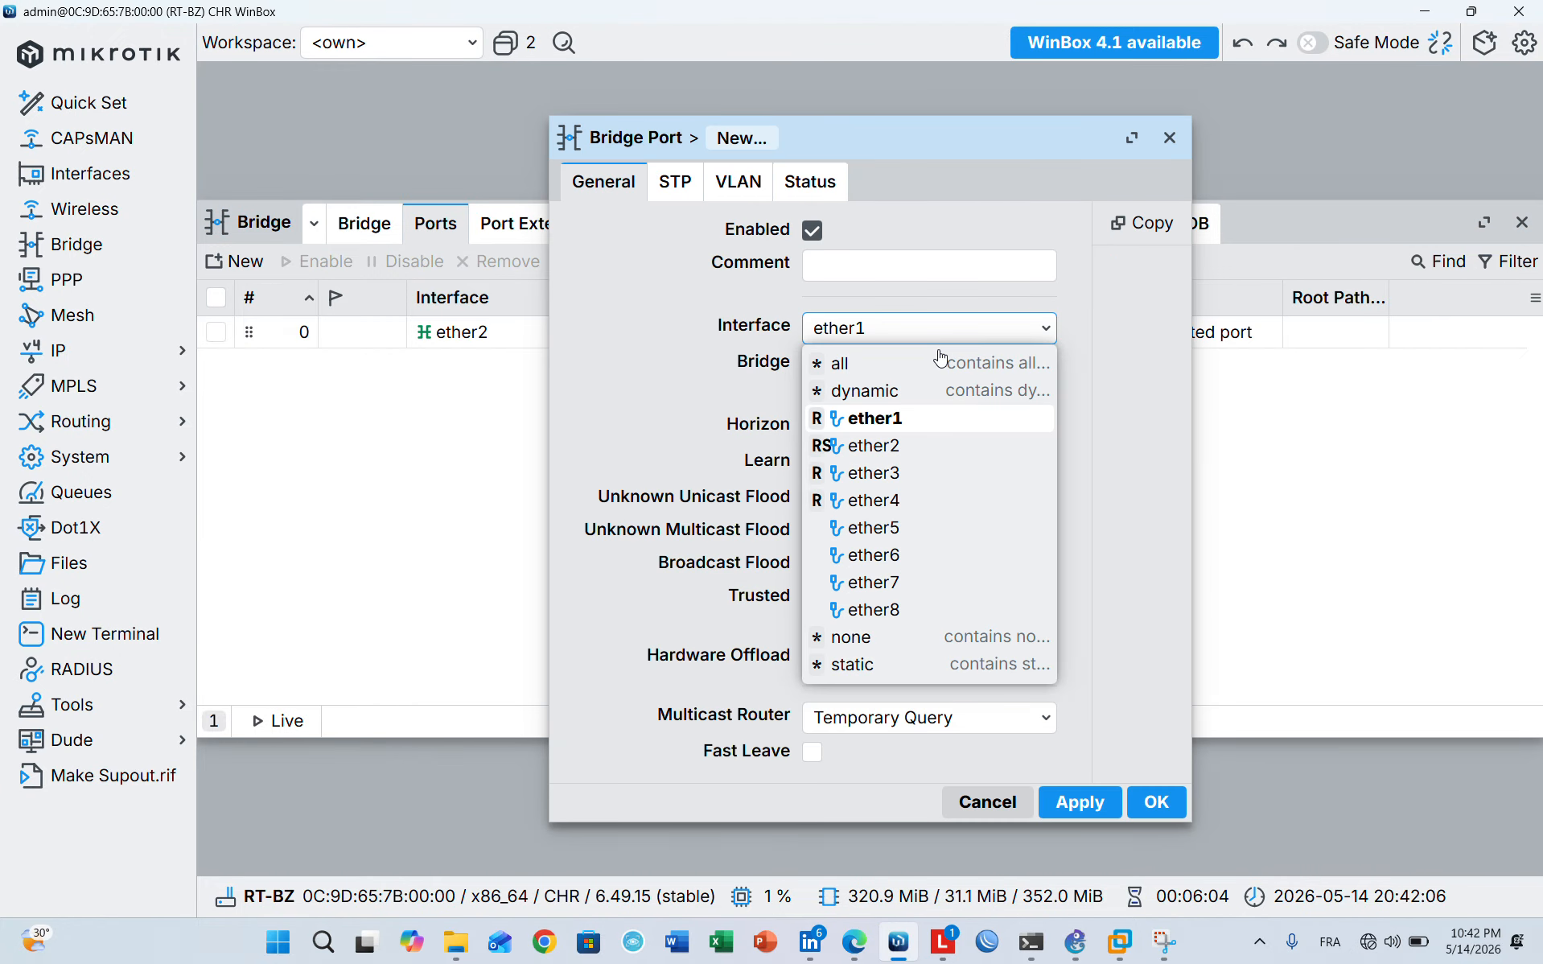
pyautogui.click(918, 500)
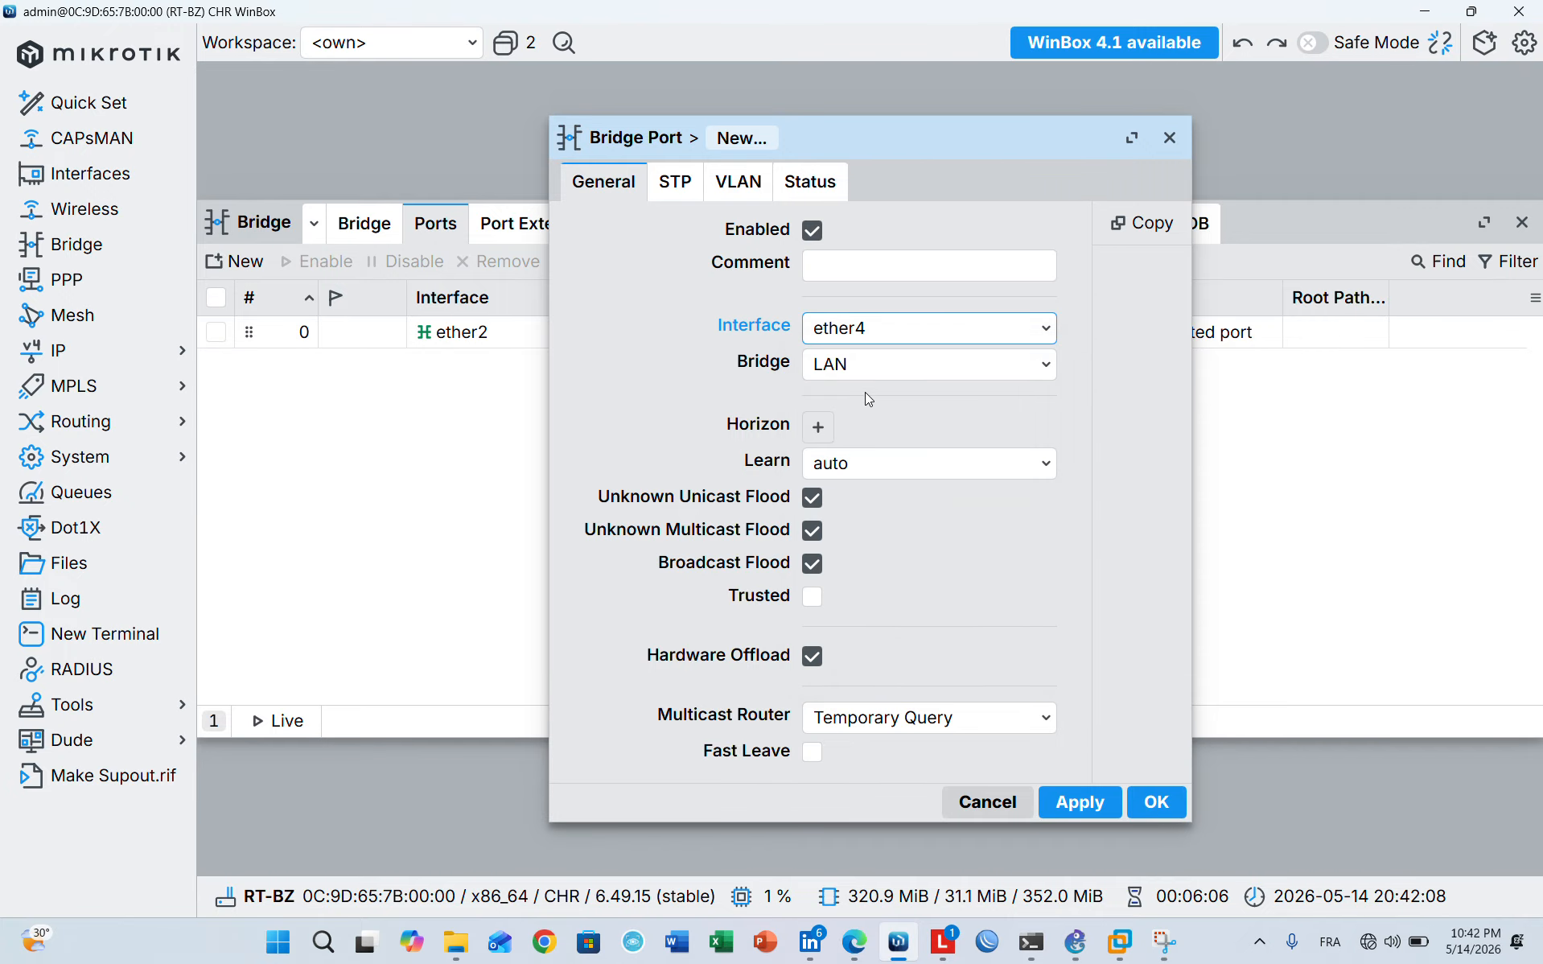
pyautogui.click(1064, 801)
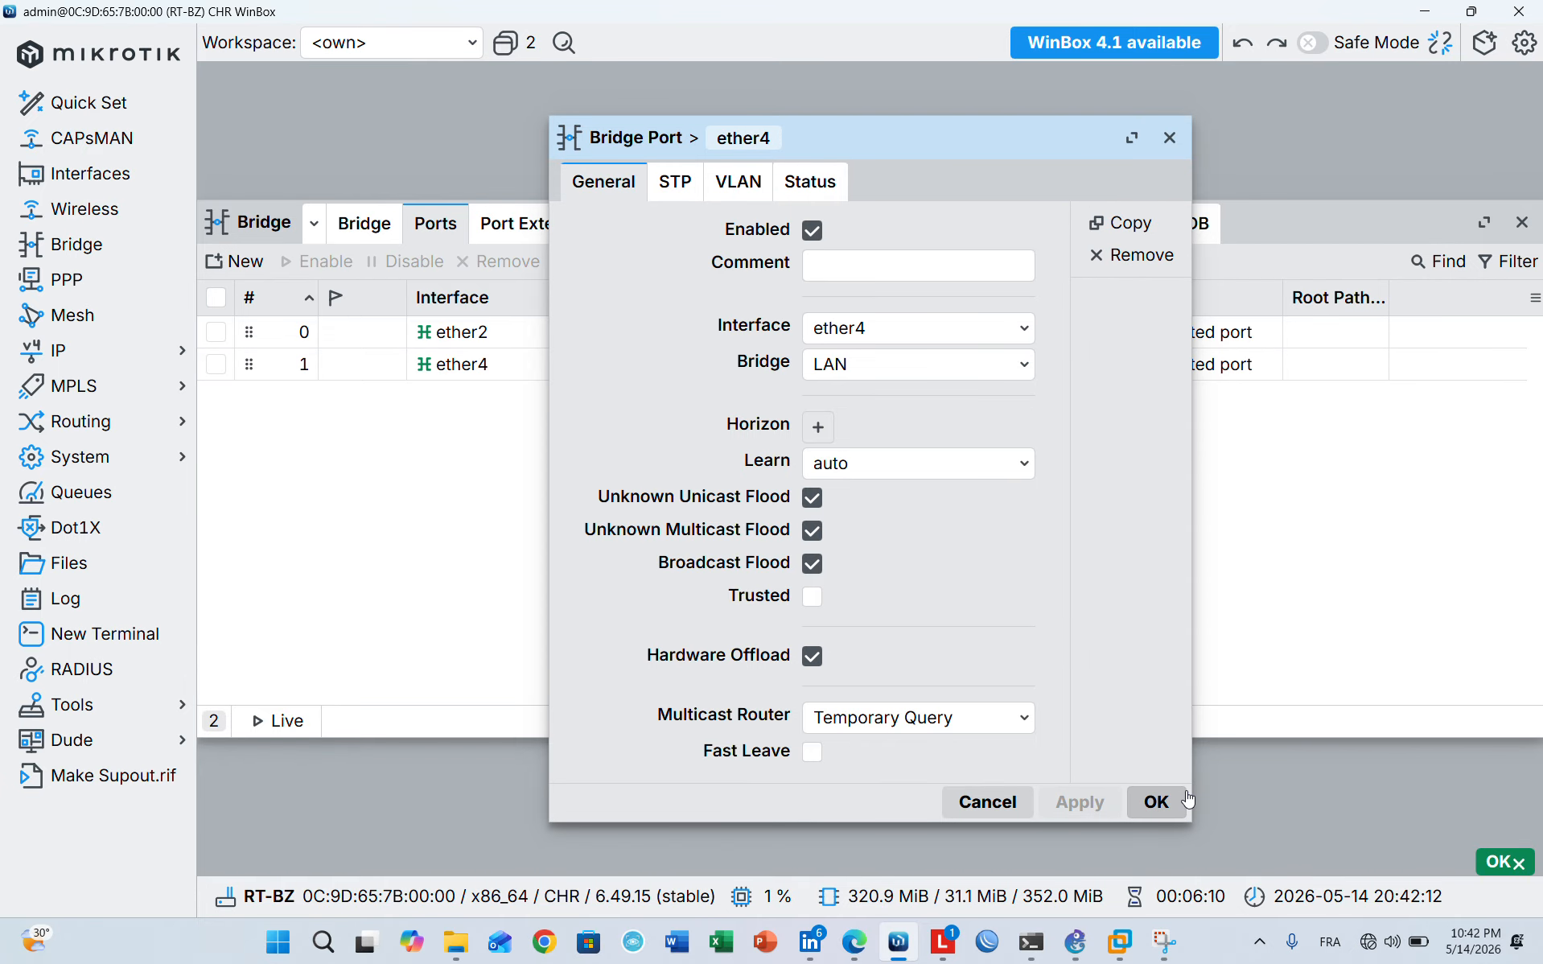
pyautogui.click(1157, 801)
# Add interface ether3 as a port of the BR-INTERCO bridge and close the bridge configuration
pyautogui.click(234, 260)
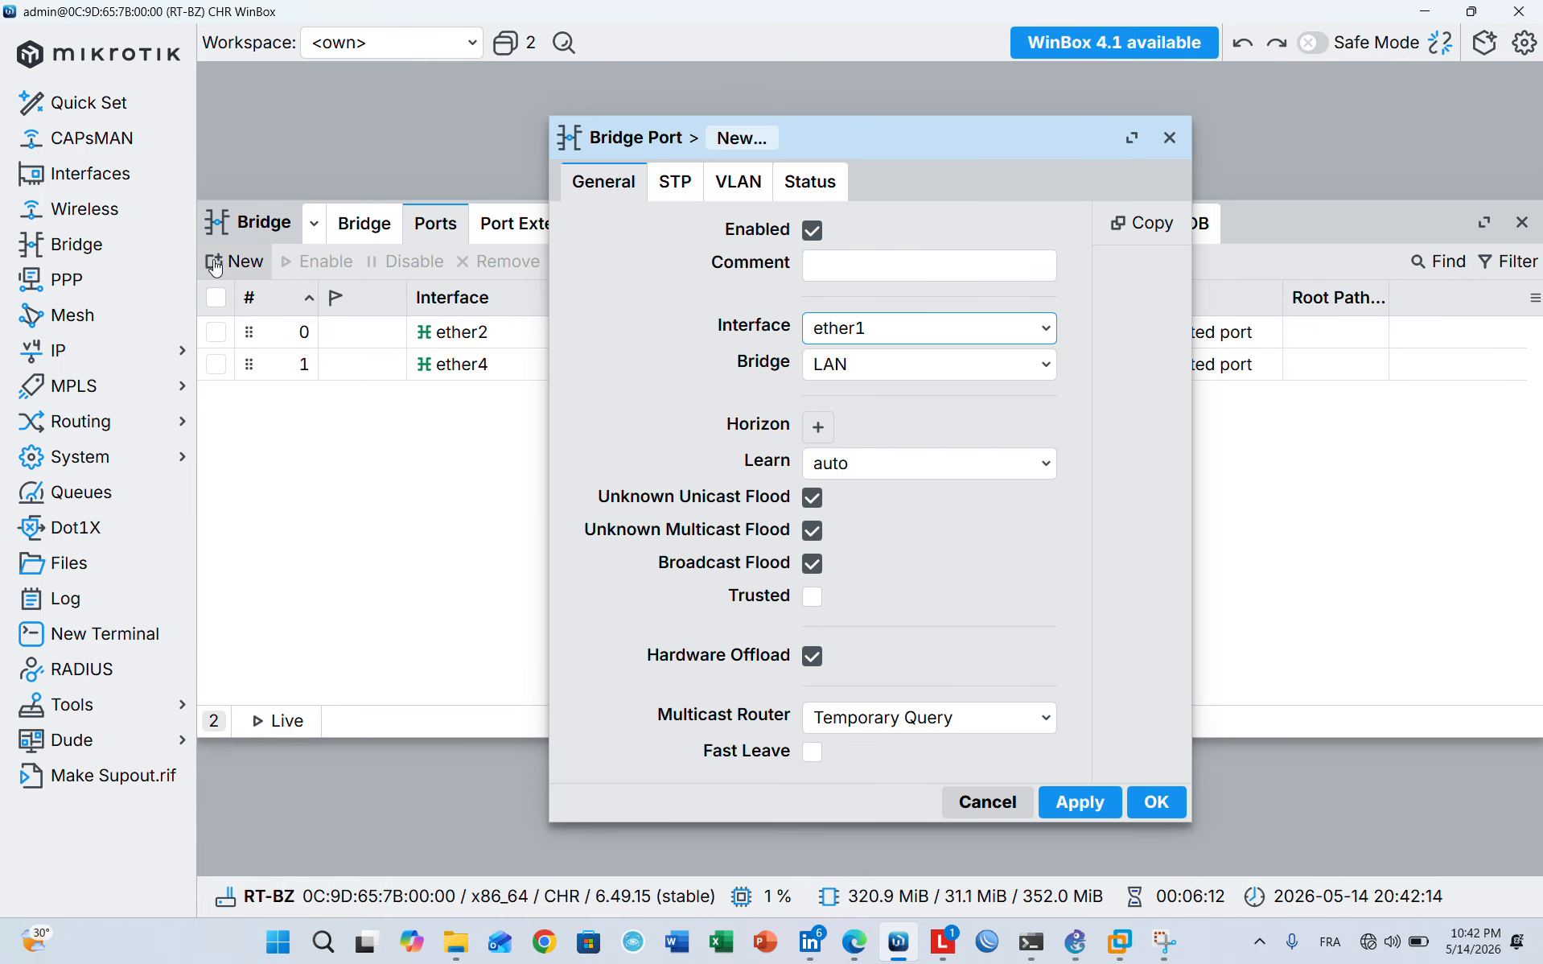
pyautogui.click(883, 326)
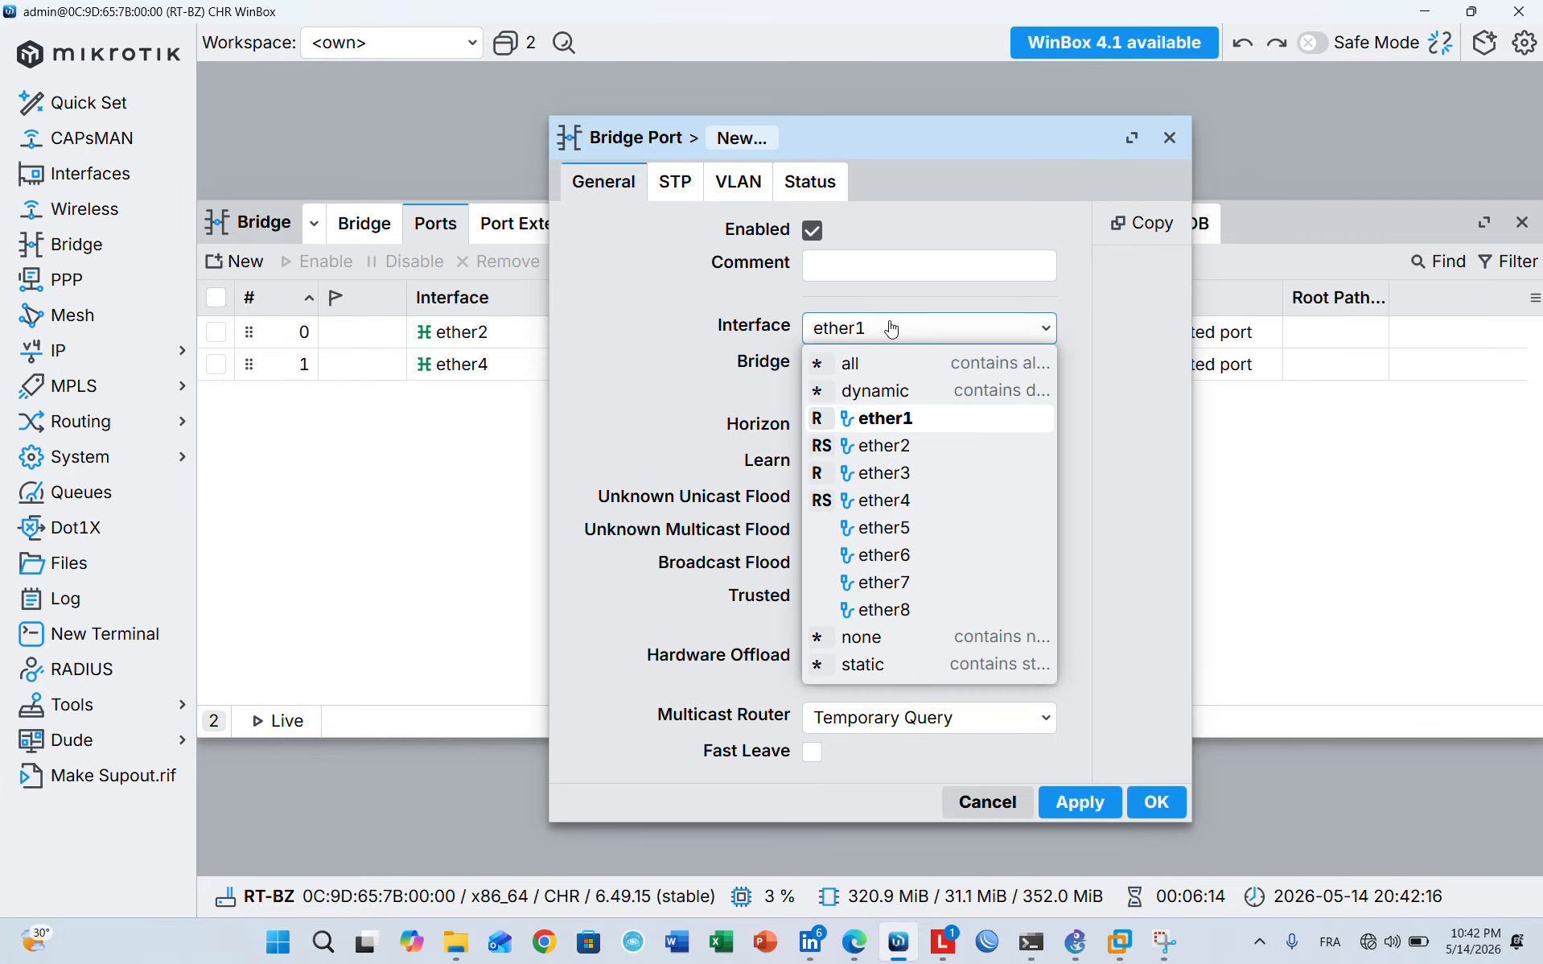
pyautogui.click(900, 470)
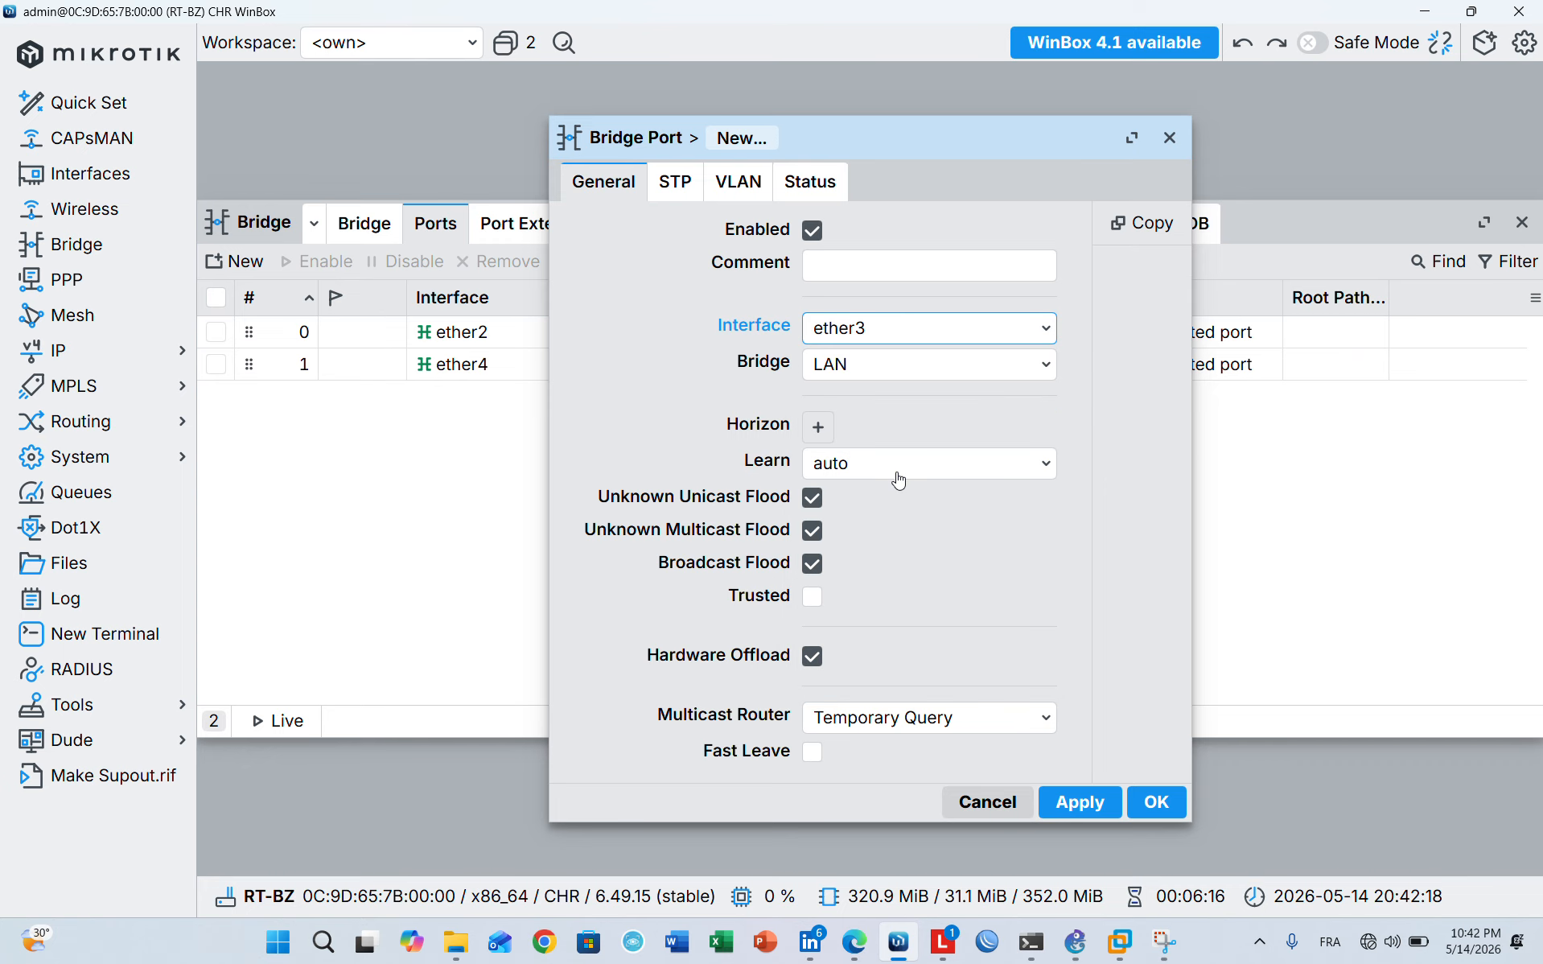
pyautogui.click(861, 376)
pyautogui.click(869, 399)
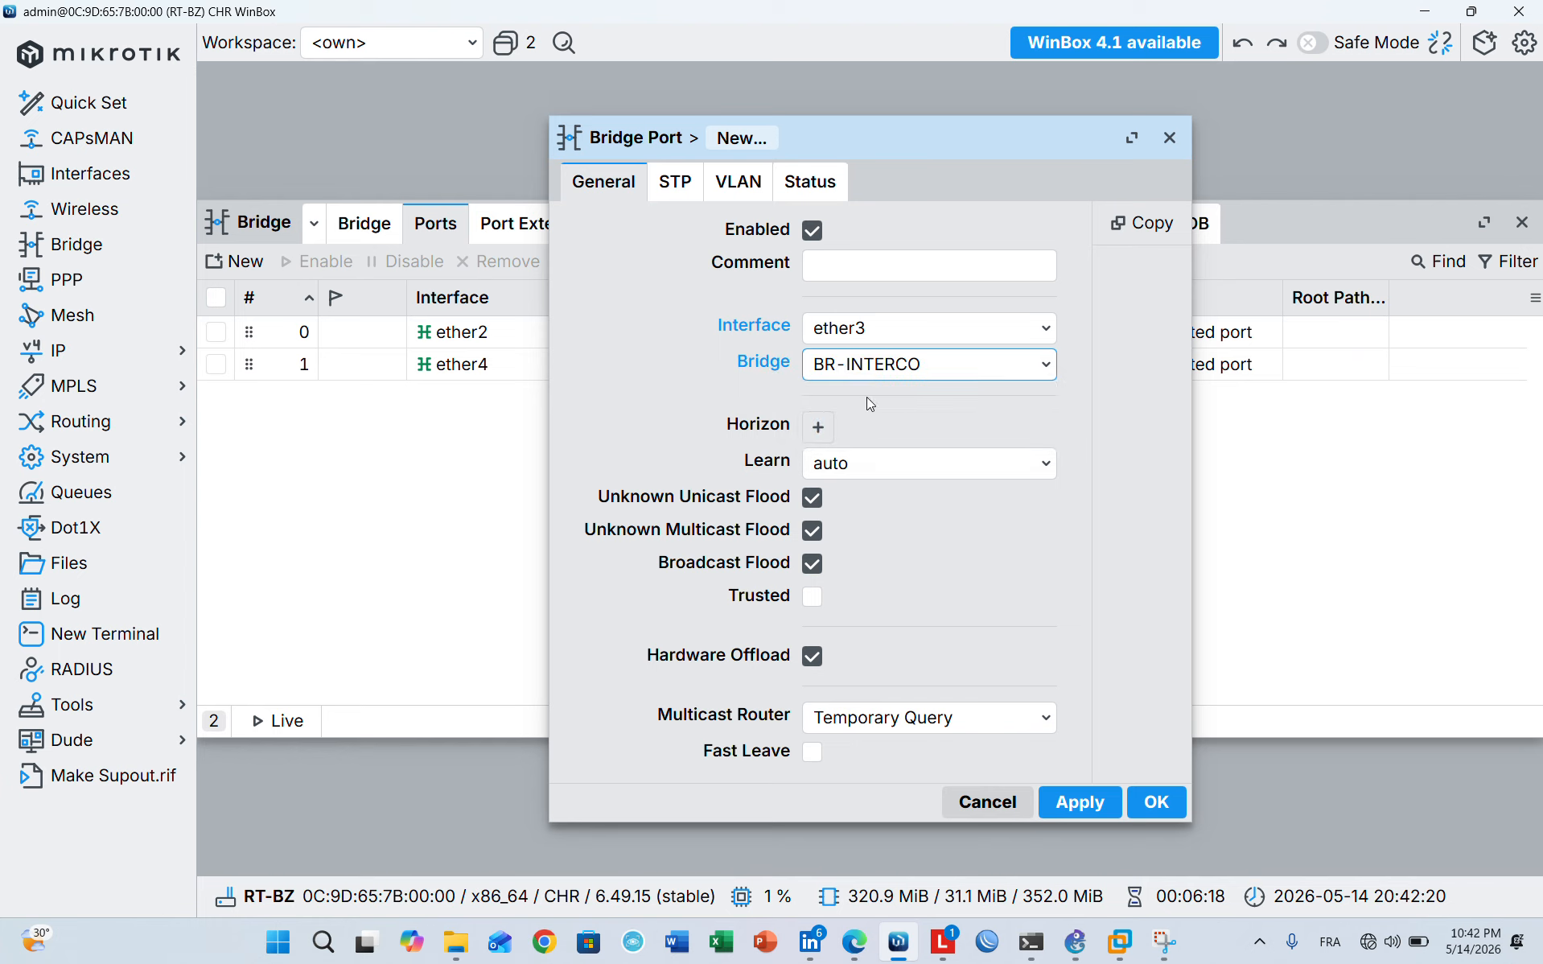
pyautogui.click(1078, 802)
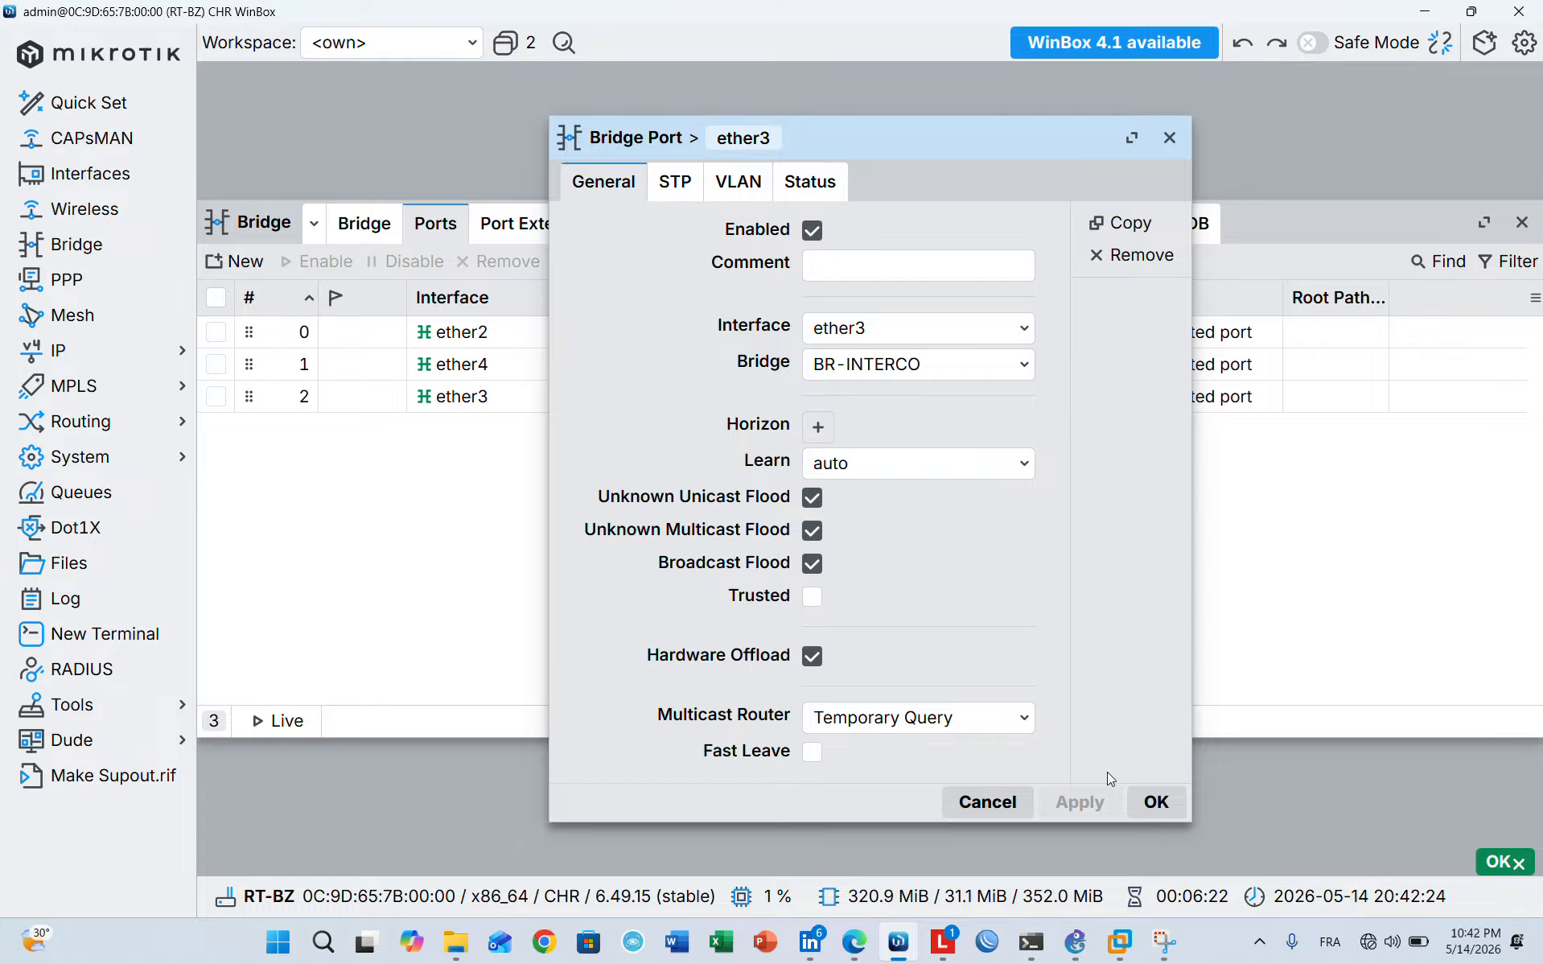
pyautogui.click(1143, 803)
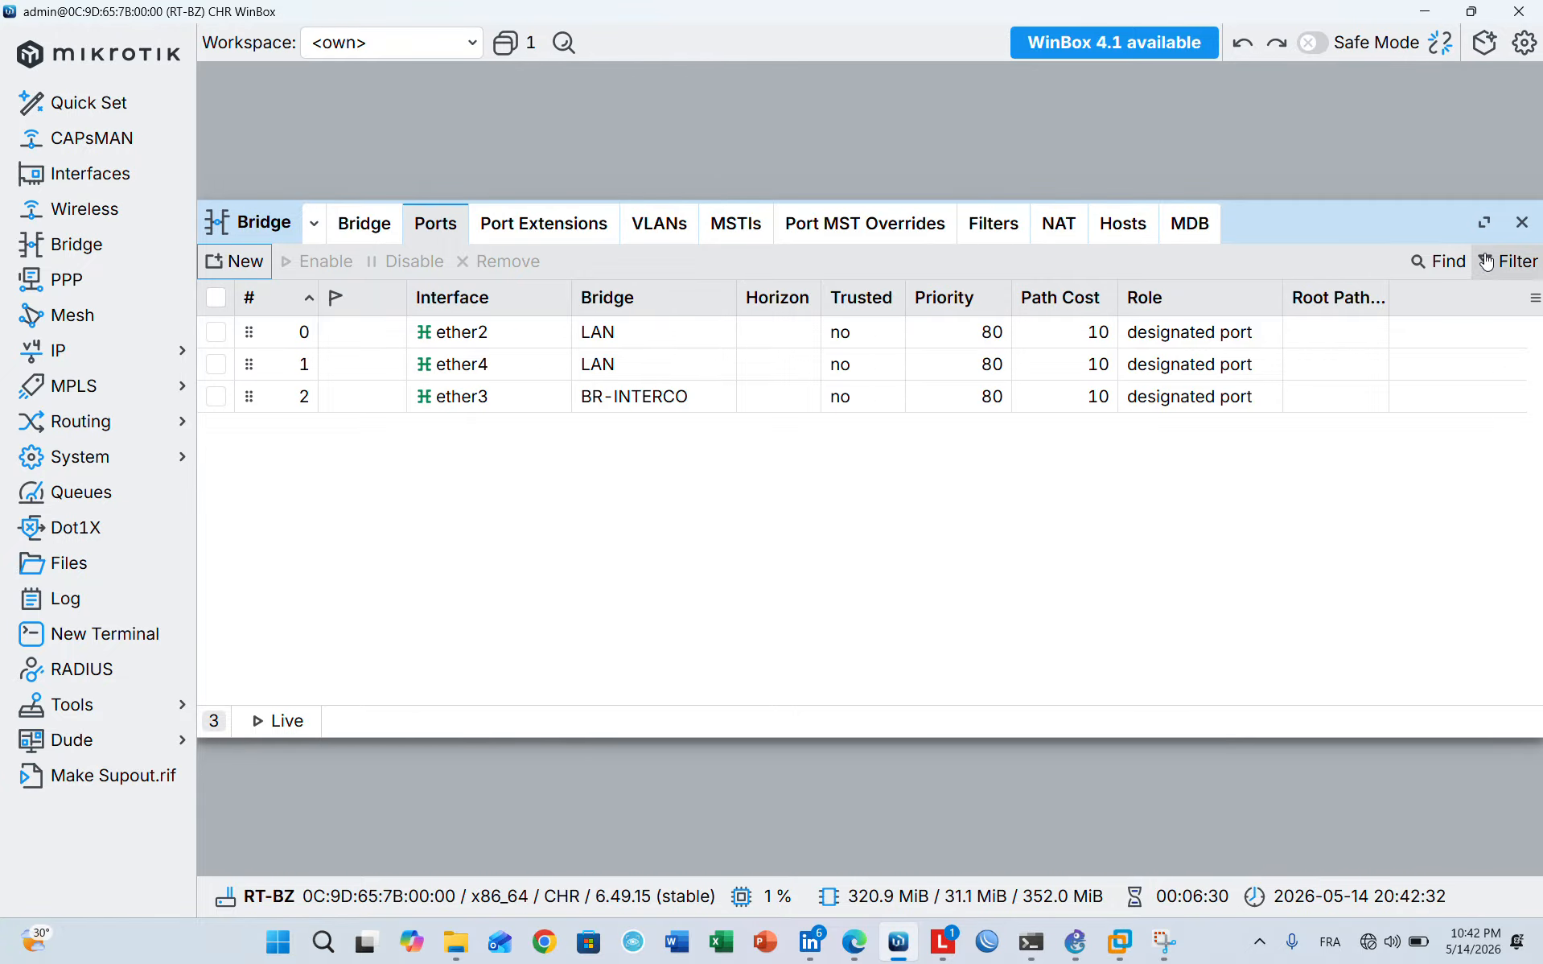
pyautogui.click(1522, 222)
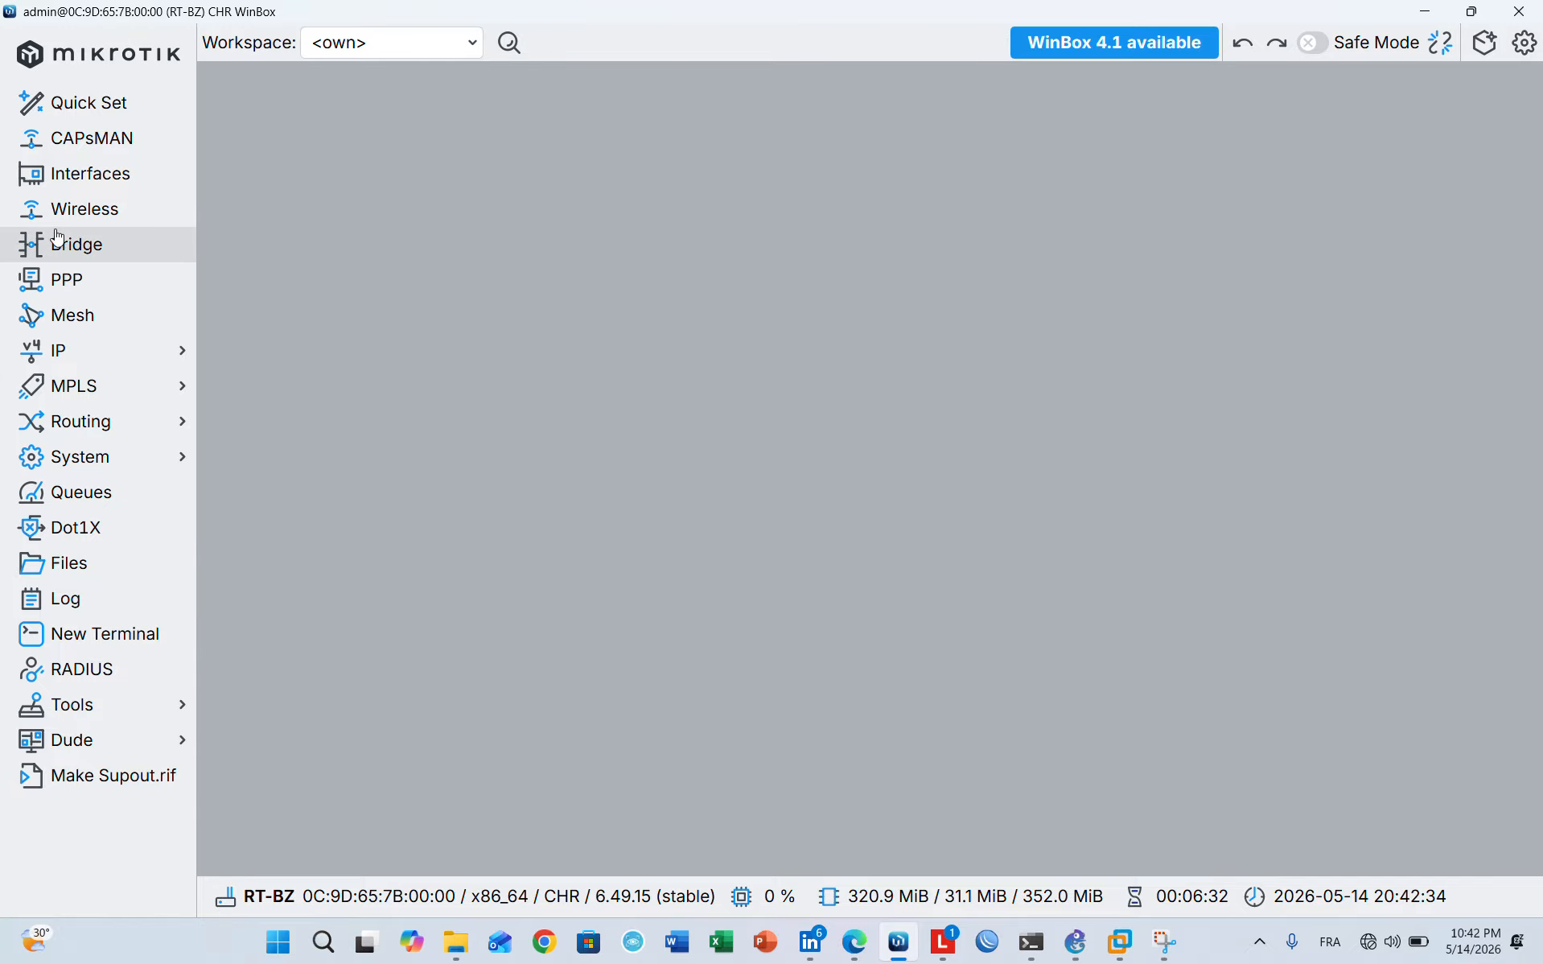
# Open the router's IP address list and widen the Address column enough to show full addresses
pyautogui.click(62, 362)
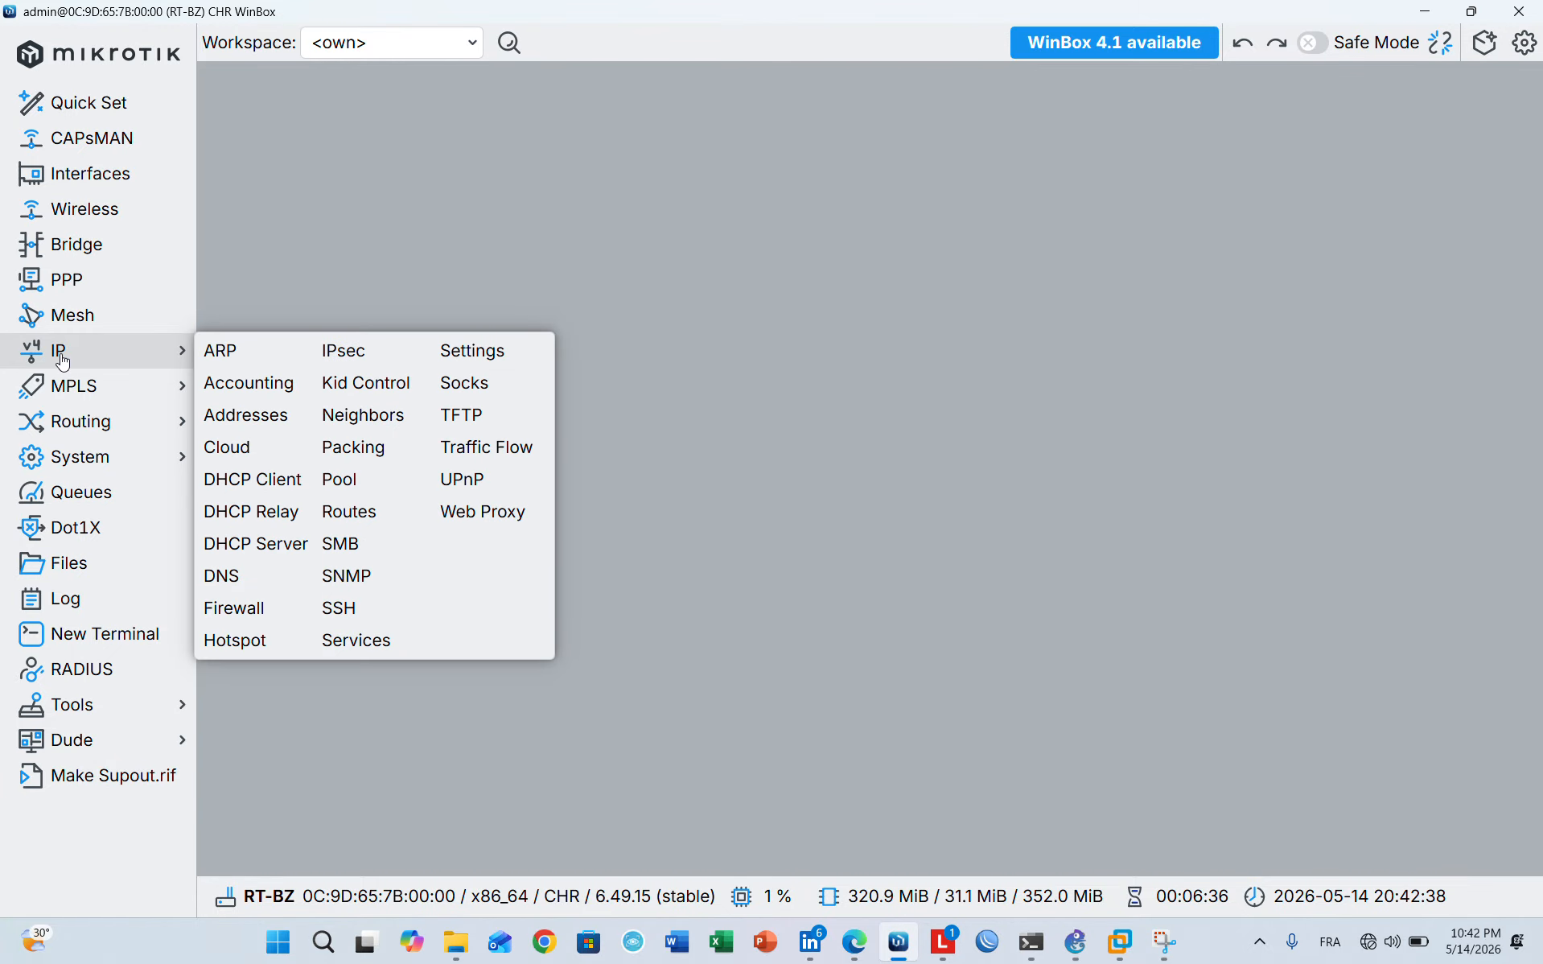
pyautogui.click(95, 347)
pyautogui.click(244, 425)
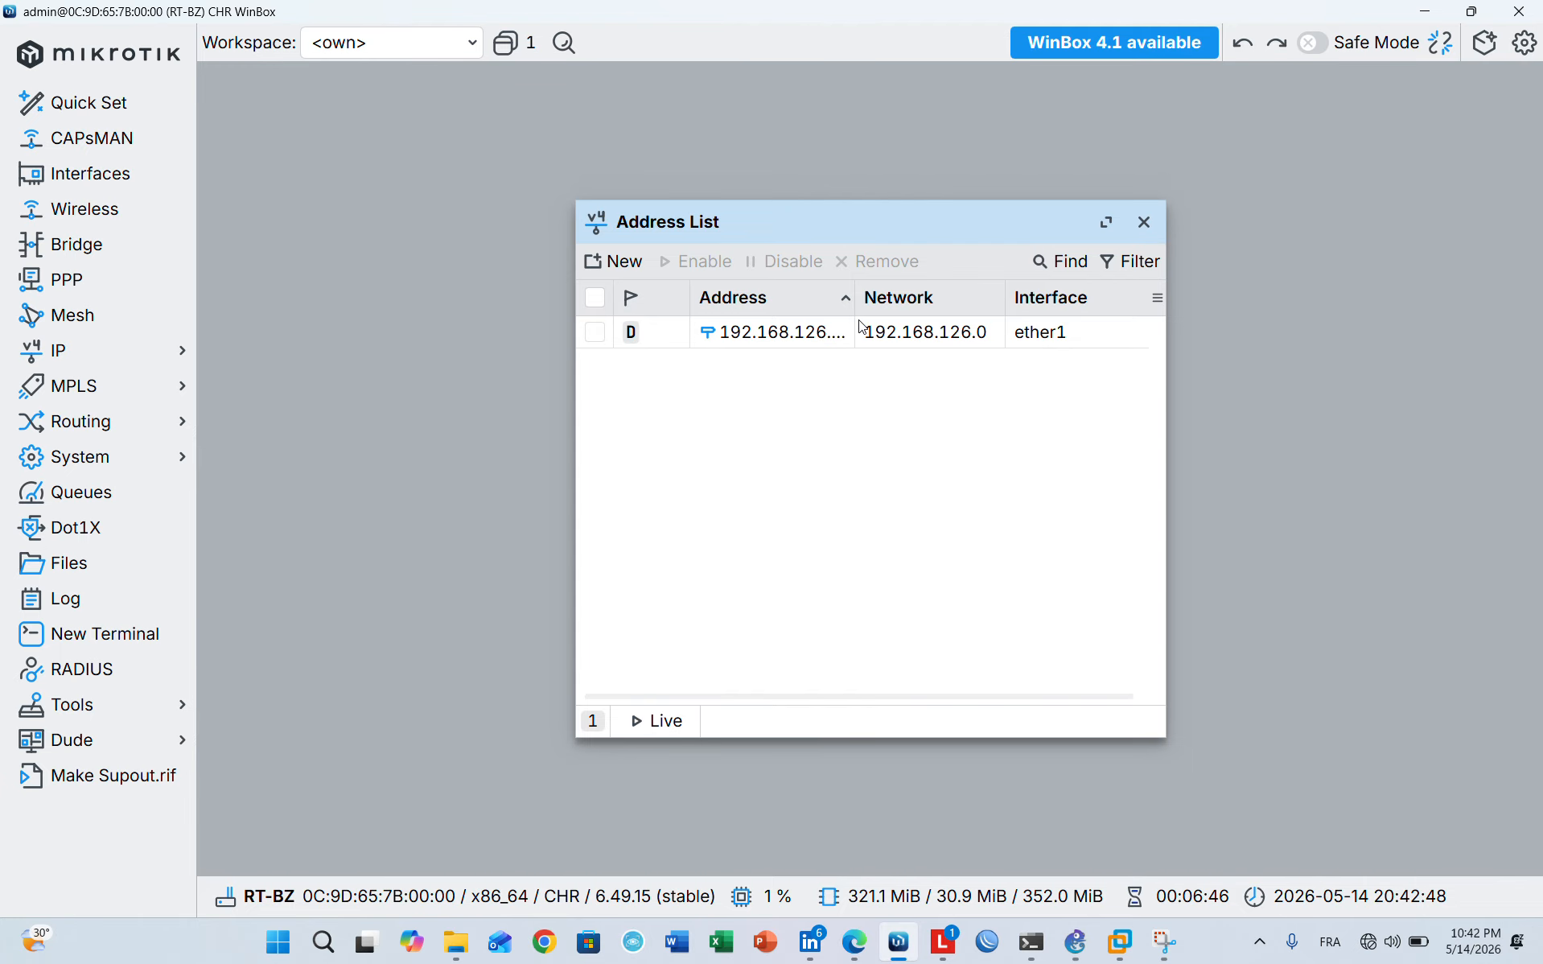
pyautogui.moveTo(854, 312); pyautogui.dragTo(927, 313)
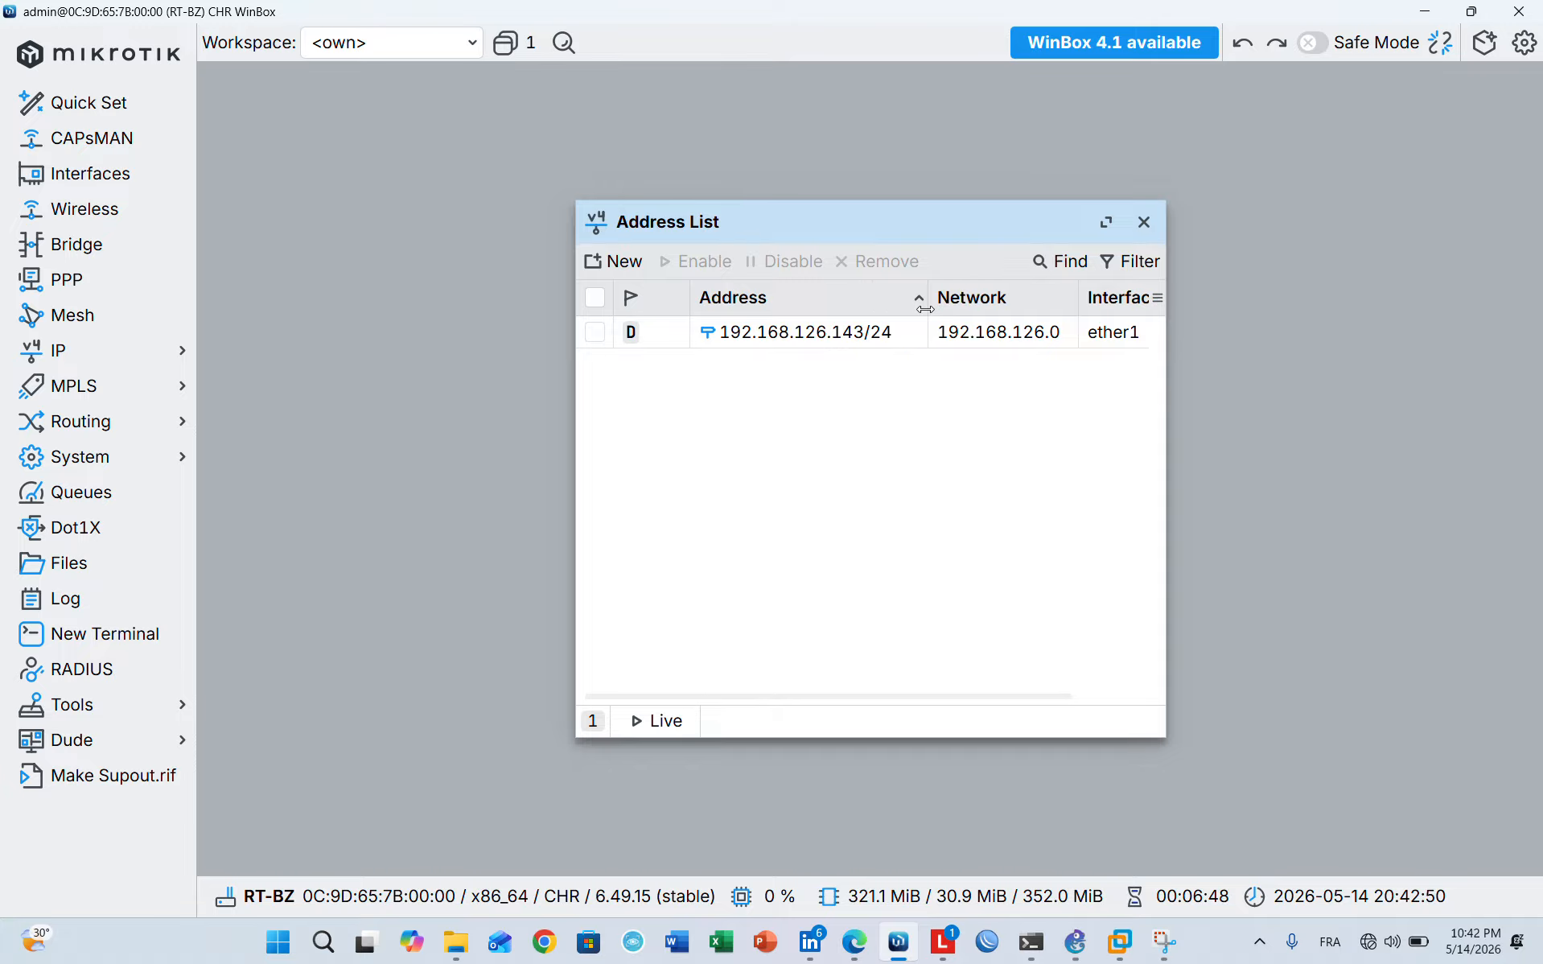
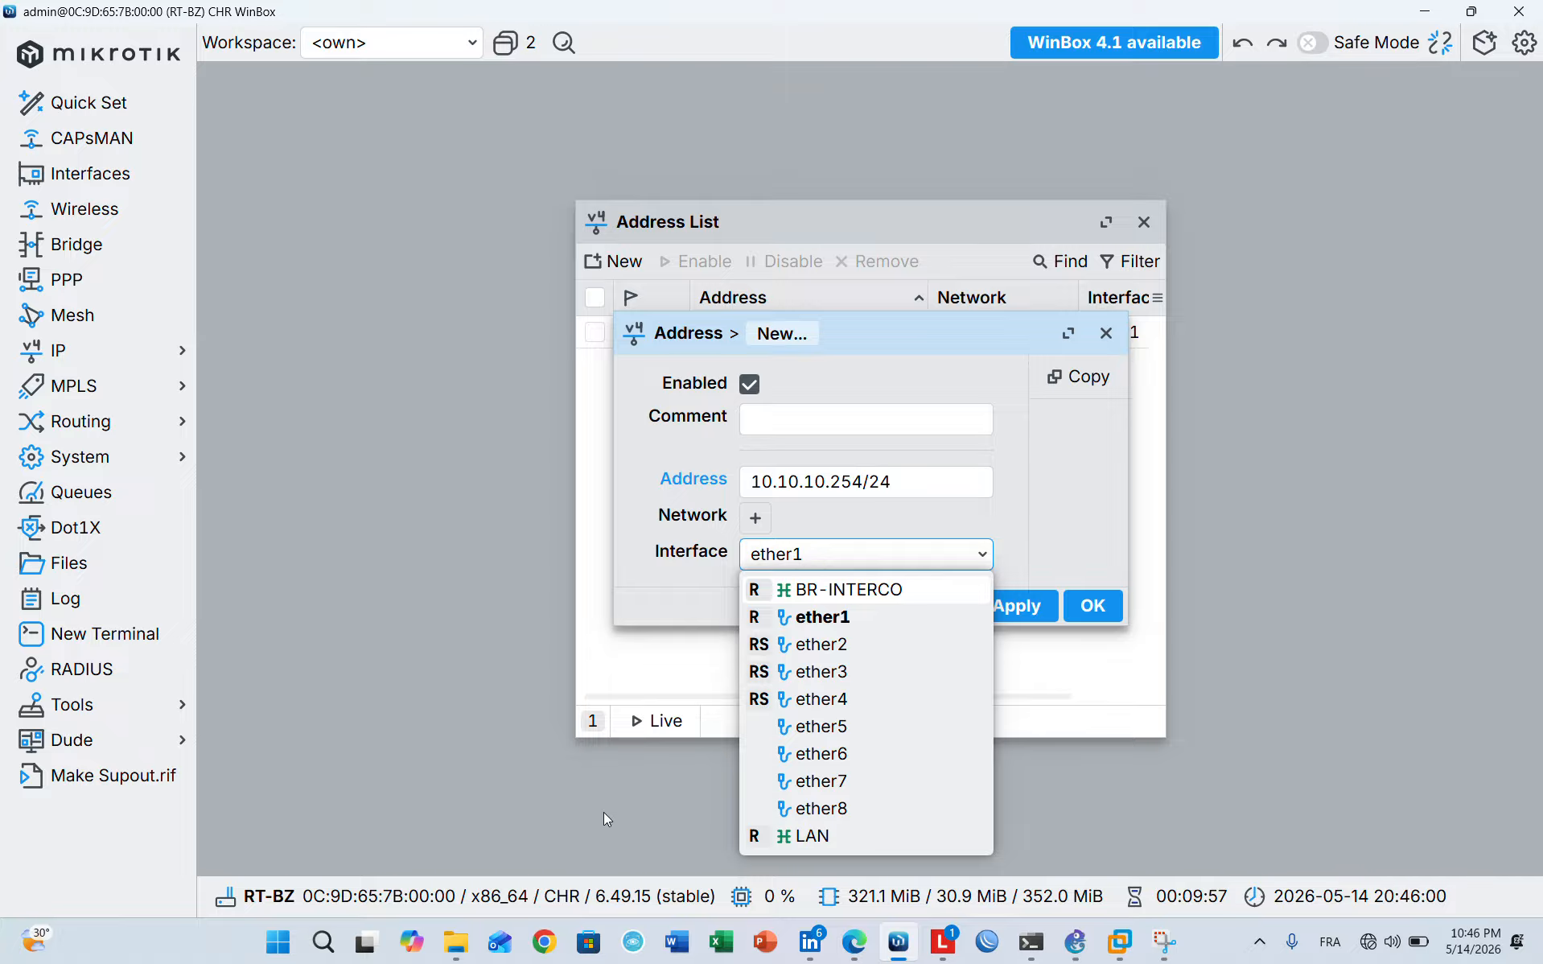
# Launch Paint and draw a rough freehand rectangle on the blank canvas as the router's outline
pyautogui.press('super')
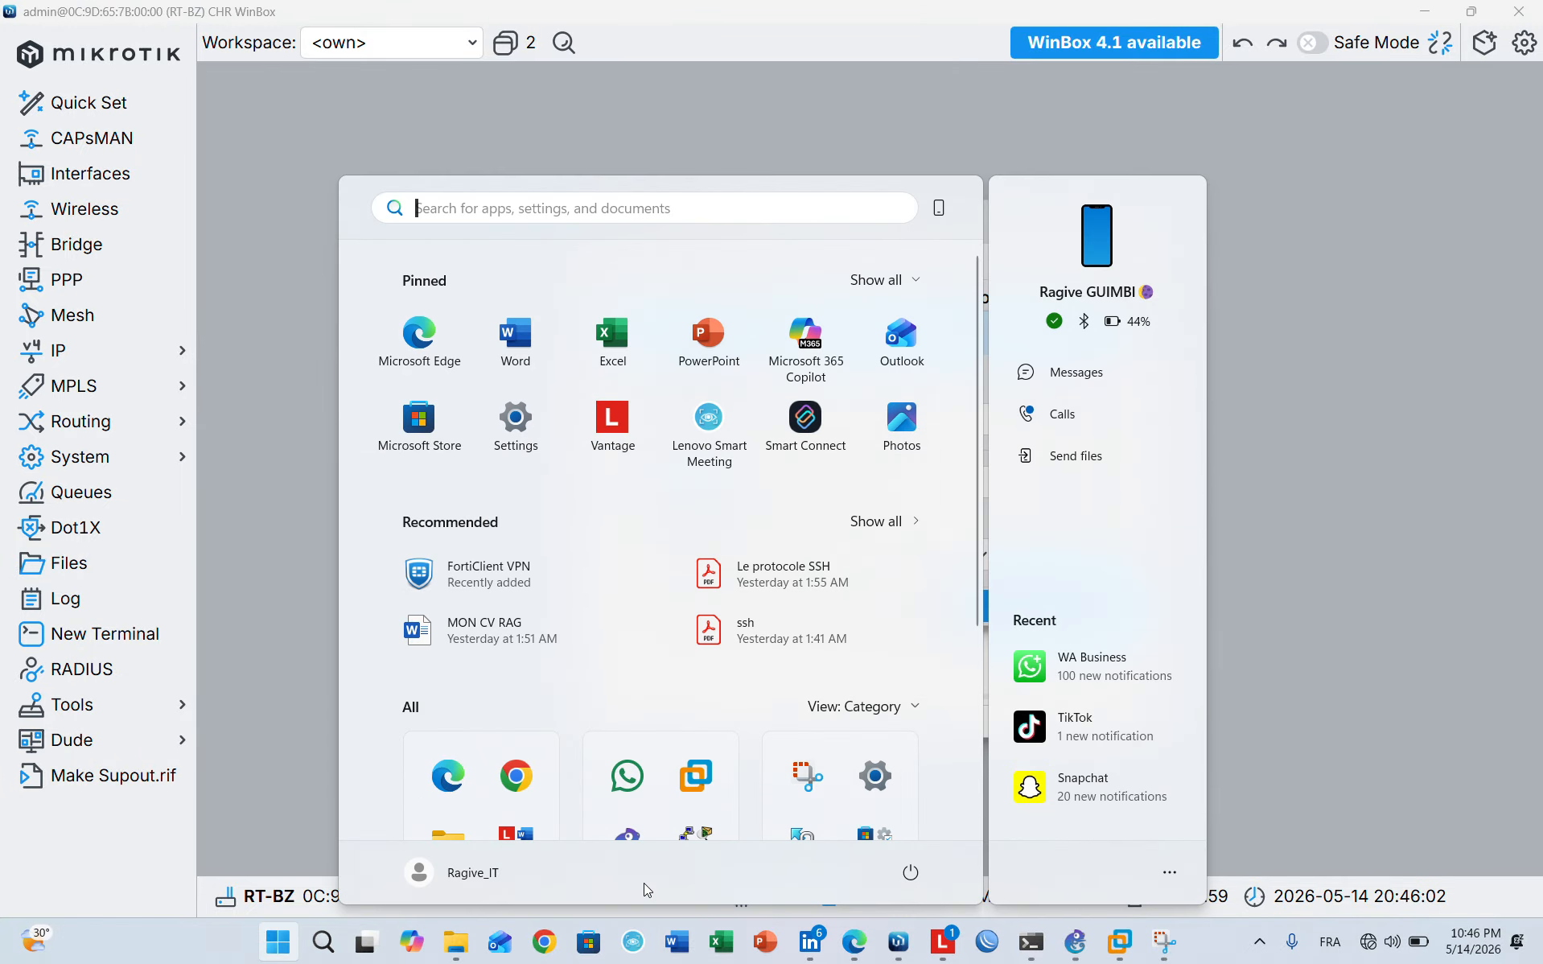
pyautogui.write('PAINT')
pyautogui.press('Return')
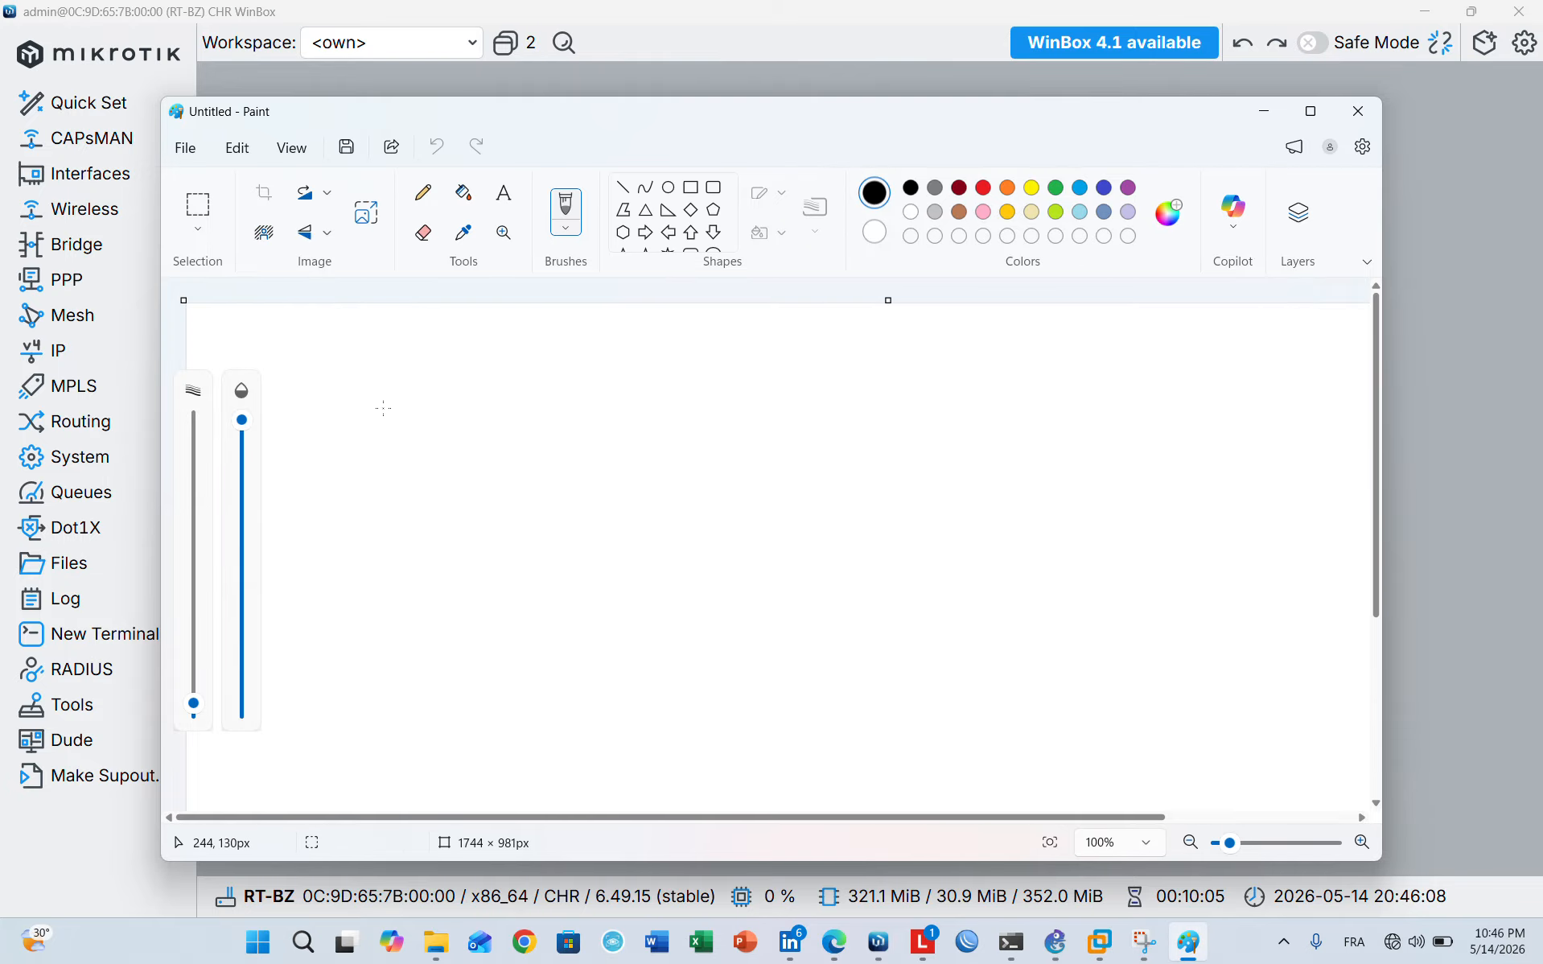
pyautogui.moveTo(383, 408)
pyautogui.mouseDown()
pyautogui.moveTo(754, 365)
pyautogui.moveTo(786, 480)
pyautogui.moveTo(404, 535)
pyautogui.moveTo(364, 417)
pyautogui.moveTo(421, 388)
pyautogui.mouseUp()
pyautogui.click(429, 427)
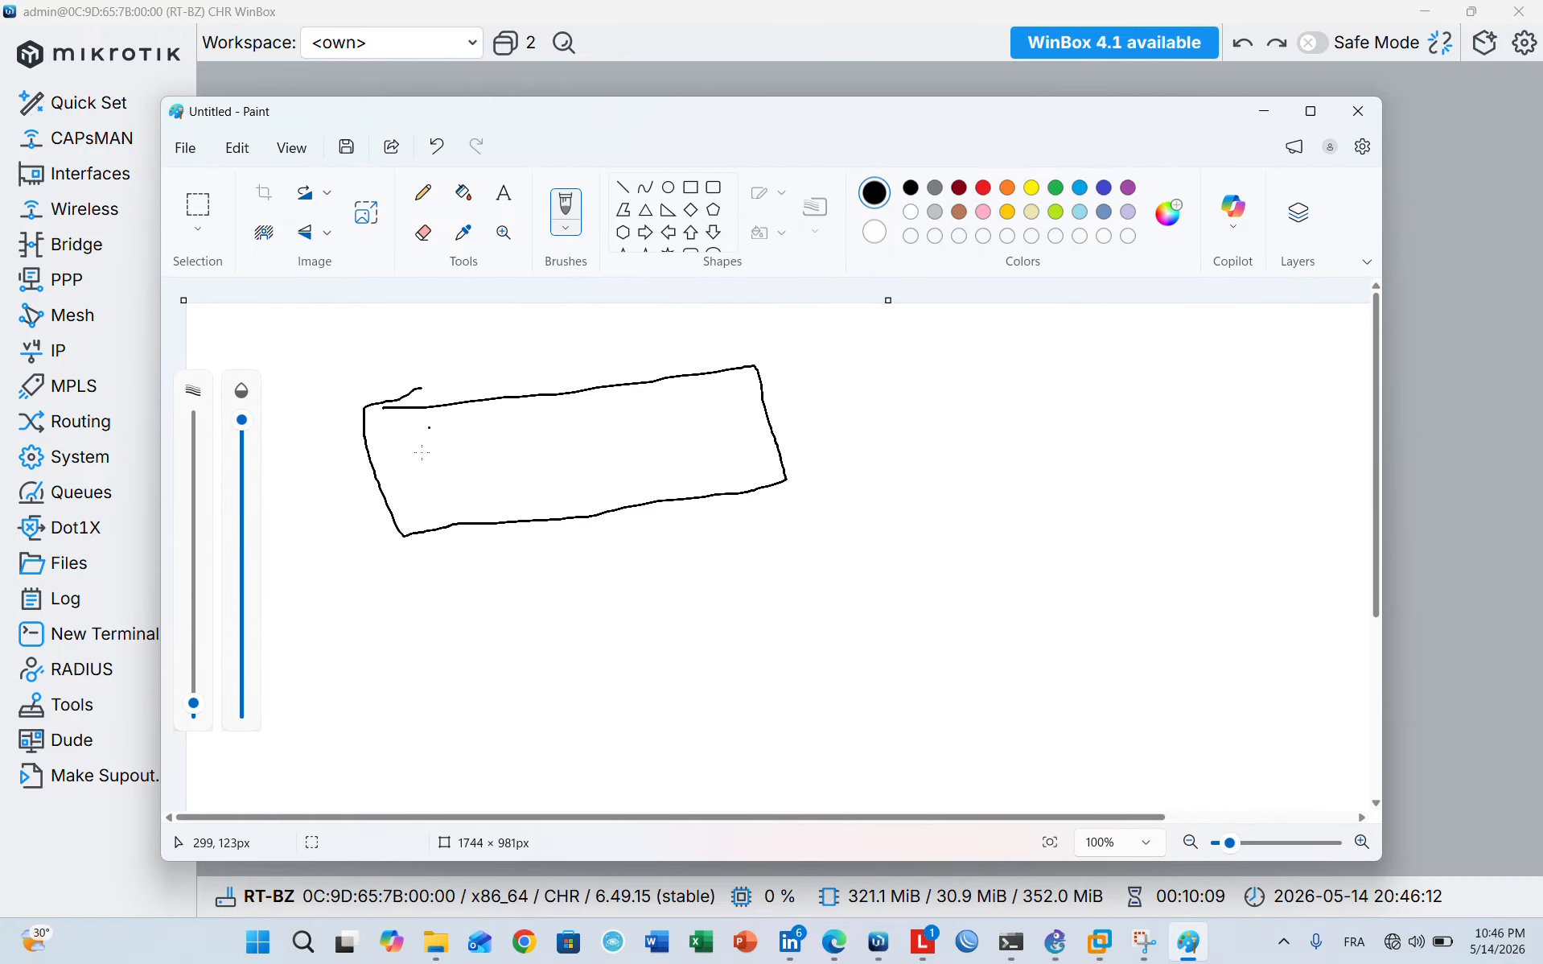
# Maximize the Paint window and sketch a row of five small port shapes inside the router outline
pyautogui.moveTo(387, 448); pyautogui.dragTo(395, 475)
pyautogui.click(1310, 111)
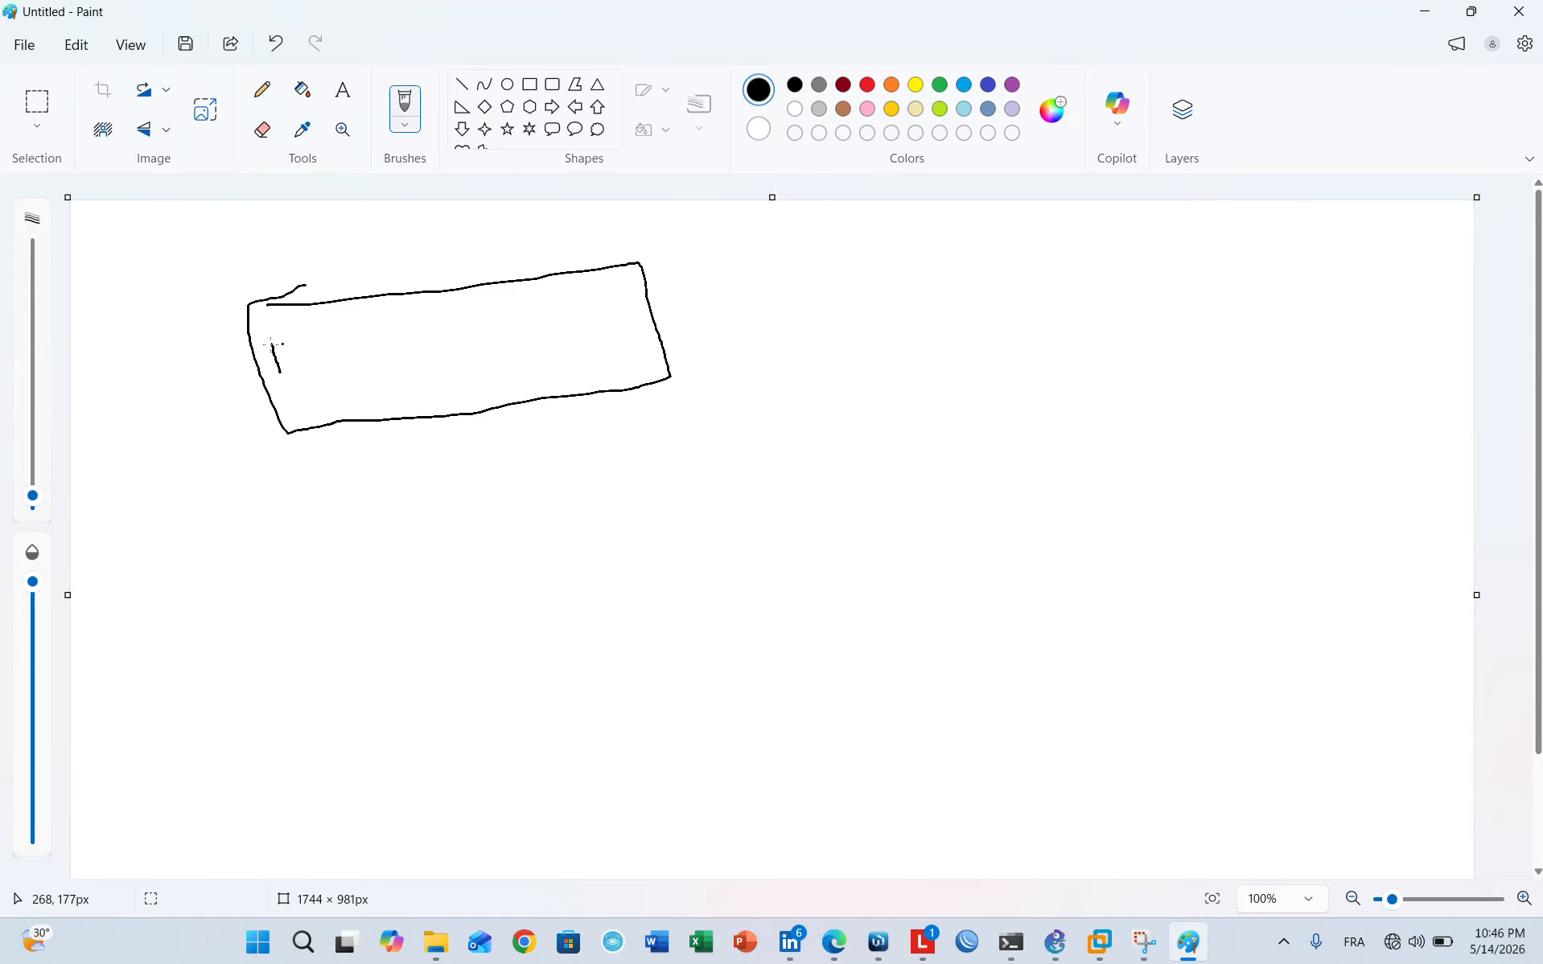
pyautogui.moveTo(272, 343)
pyautogui.mouseDown()
pyautogui.moveTo(295, 362)
pyautogui.moveTo(337, 346)
pyautogui.moveTo(327, 330)
pyautogui.mouseUp()
pyautogui.moveTo(439, 314)
pyautogui.mouseDown()
pyautogui.moveTo(425, 333)
pyautogui.moveTo(427, 318)
pyautogui.moveTo(514, 307)
pyautogui.moveTo(590, 315)
pyautogui.moveTo(565, 305)
pyautogui.mouseUp()
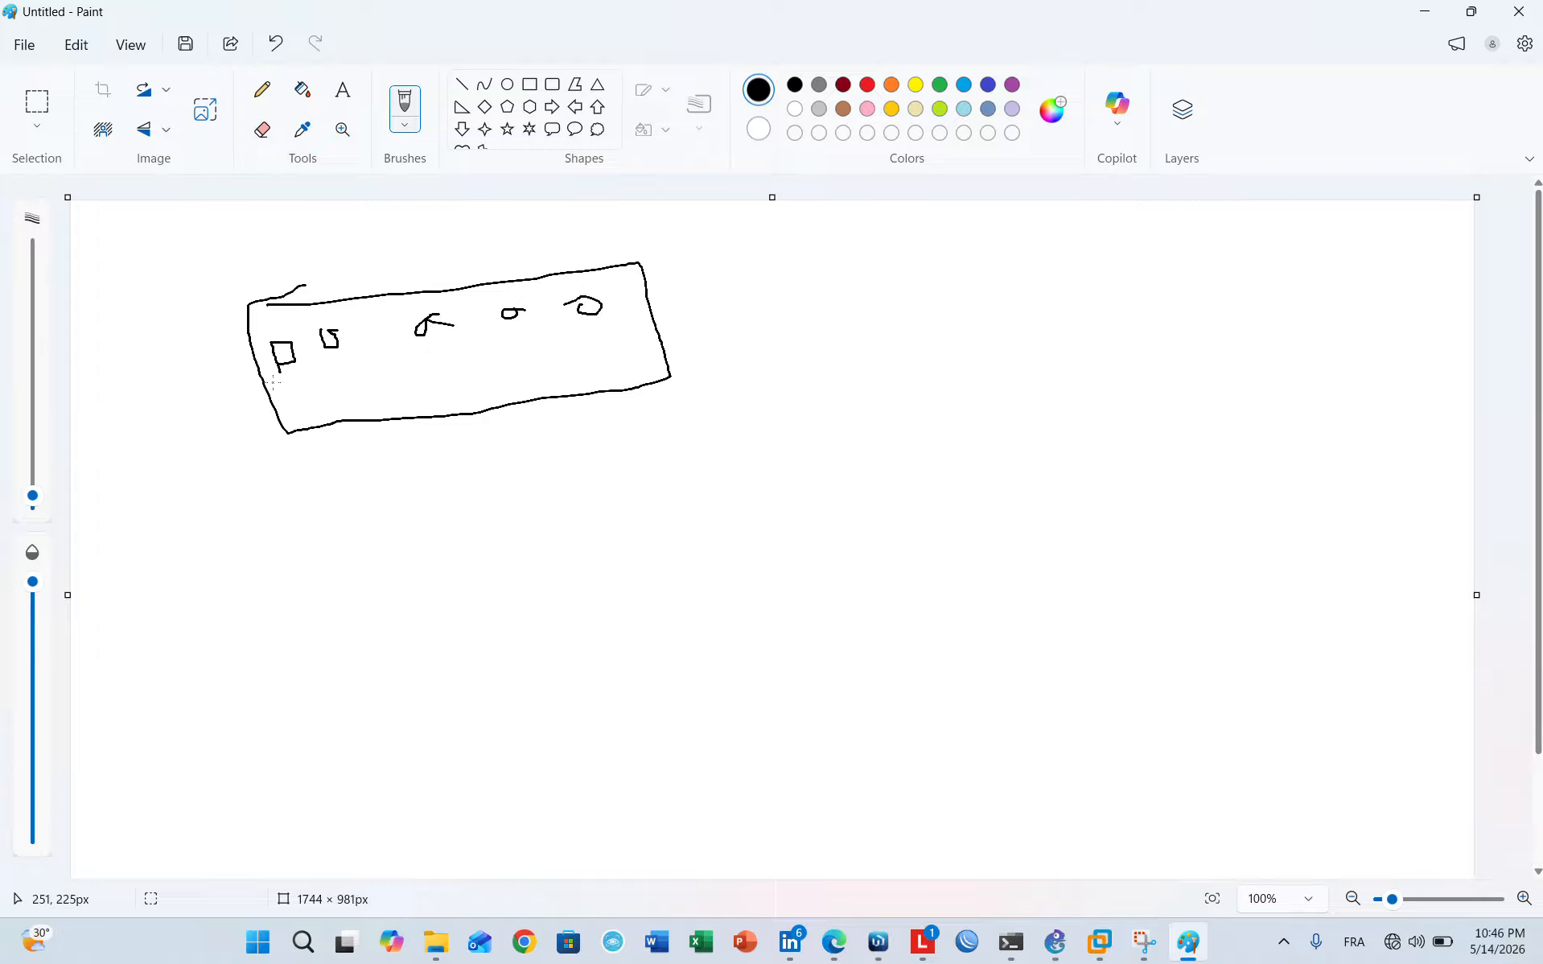
# Number the five sketched router ports 1 to 5 by hand beneath their shapes
pyautogui.moveTo(274, 386); pyautogui.dragTo(344, 384)
pyautogui.moveTo(428, 336)
pyautogui.mouseDown()
pyautogui.moveTo(452, 387)
pyautogui.moveTo(436, 387)
pyautogui.mouseUp()
pyautogui.moveTo(512, 330)
pyautogui.mouseDown()
pyautogui.moveTo(509, 354)
pyautogui.moveTo(551, 352)
pyautogui.moveTo(527, 372)
pyautogui.mouseUp()
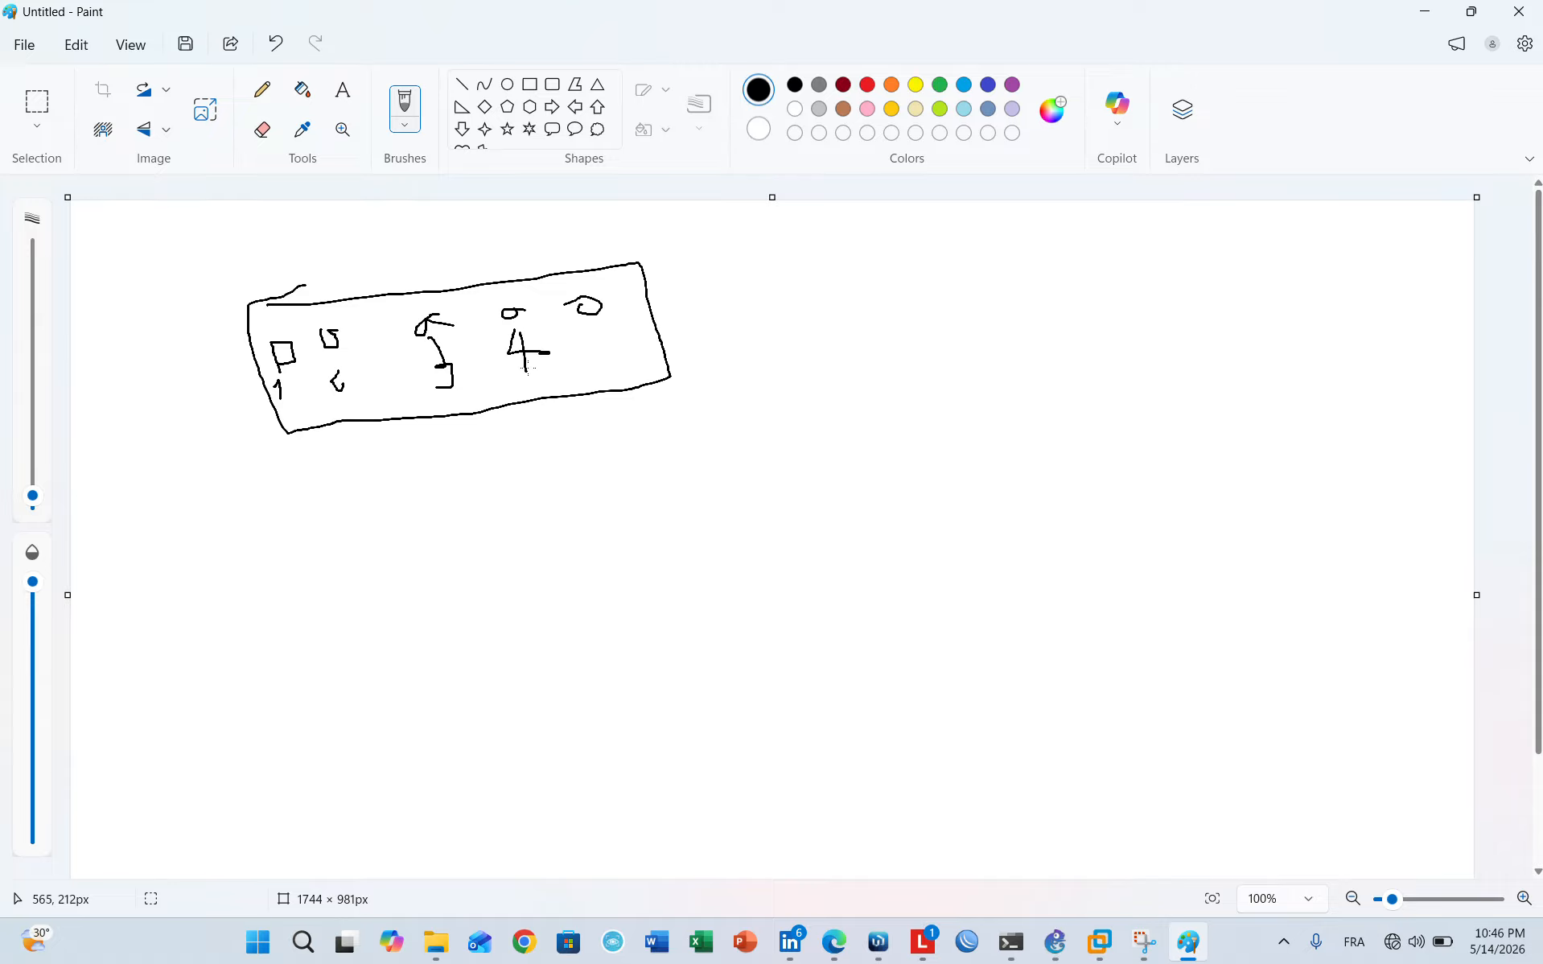
pyautogui.moveTo(609, 329)
pyautogui.mouseDown()
pyautogui.moveTo(610, 364)
pyautogui.moveTo(623, 326)
pyautogui.mouseUp()
# Draw a cable from port 1 out of the router to a cloud shape, and sketch an elongated loop inside the cloud
pyautogui.moveTo(278, 355)
pyautogui.mouseDown()
pyautogui.moveTo(233, 356)
pyautogui.moveTo(164, 288)
pyautogui.mouseUp()
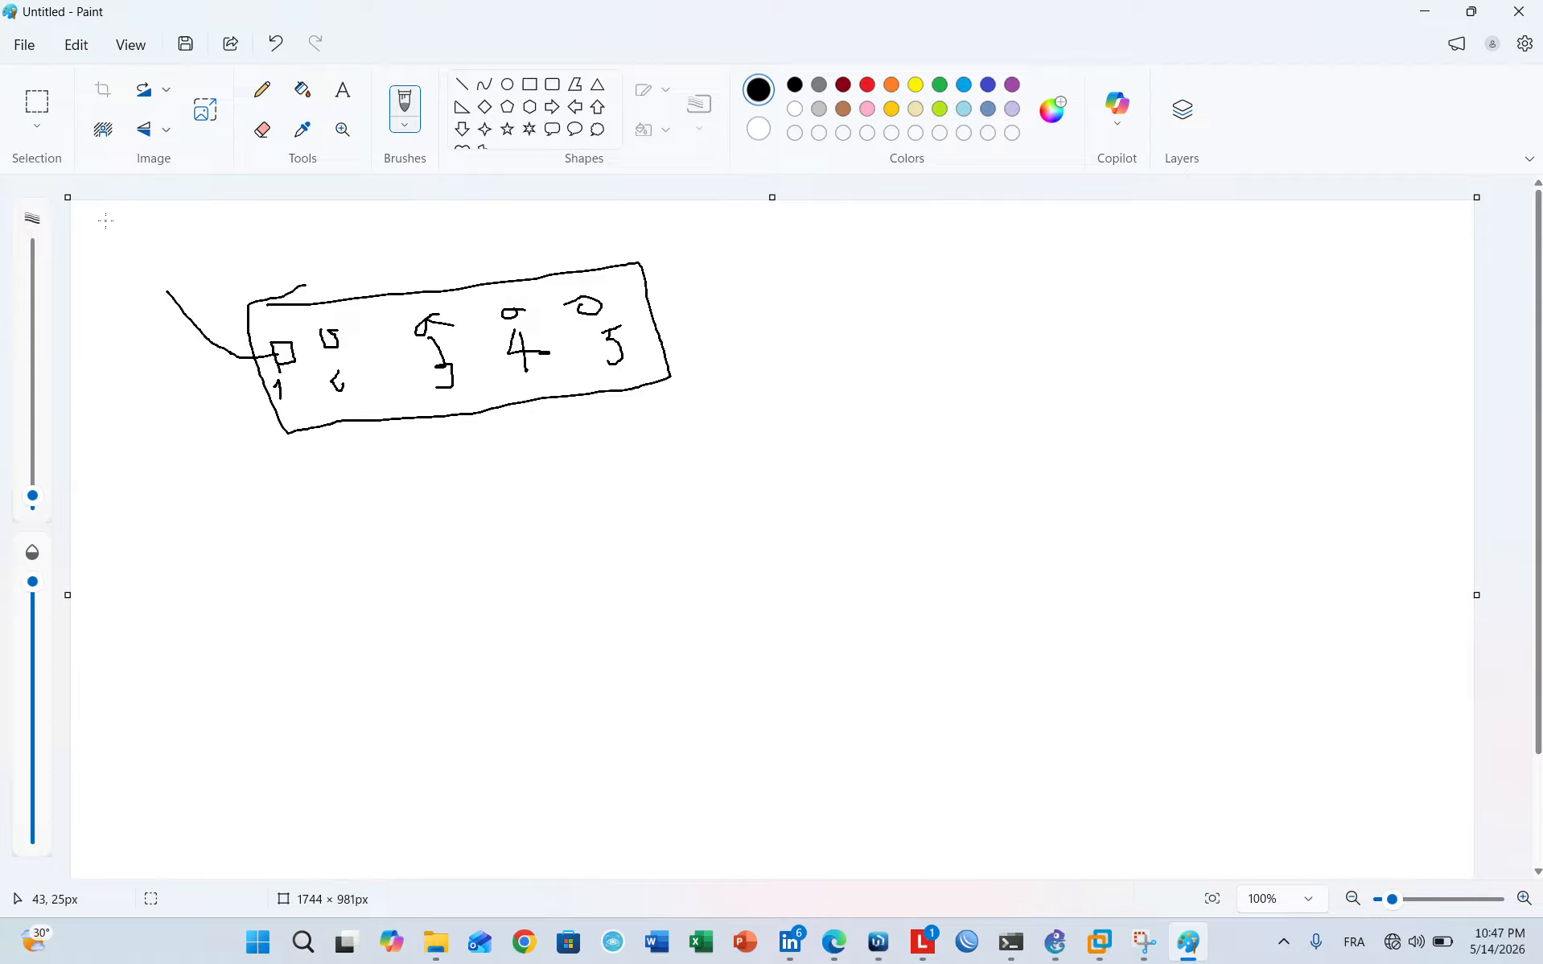
pyautogui.moveTo(105, 221)
pyautogui.mouseDown()
pyautogui.moveTo(180, 255)
pyautogui.moveTo(191, 422)
pyautogui.moveTo(117, 386)
pyautogui.moveTo(118, 214)
pyautogui.mouseUp()
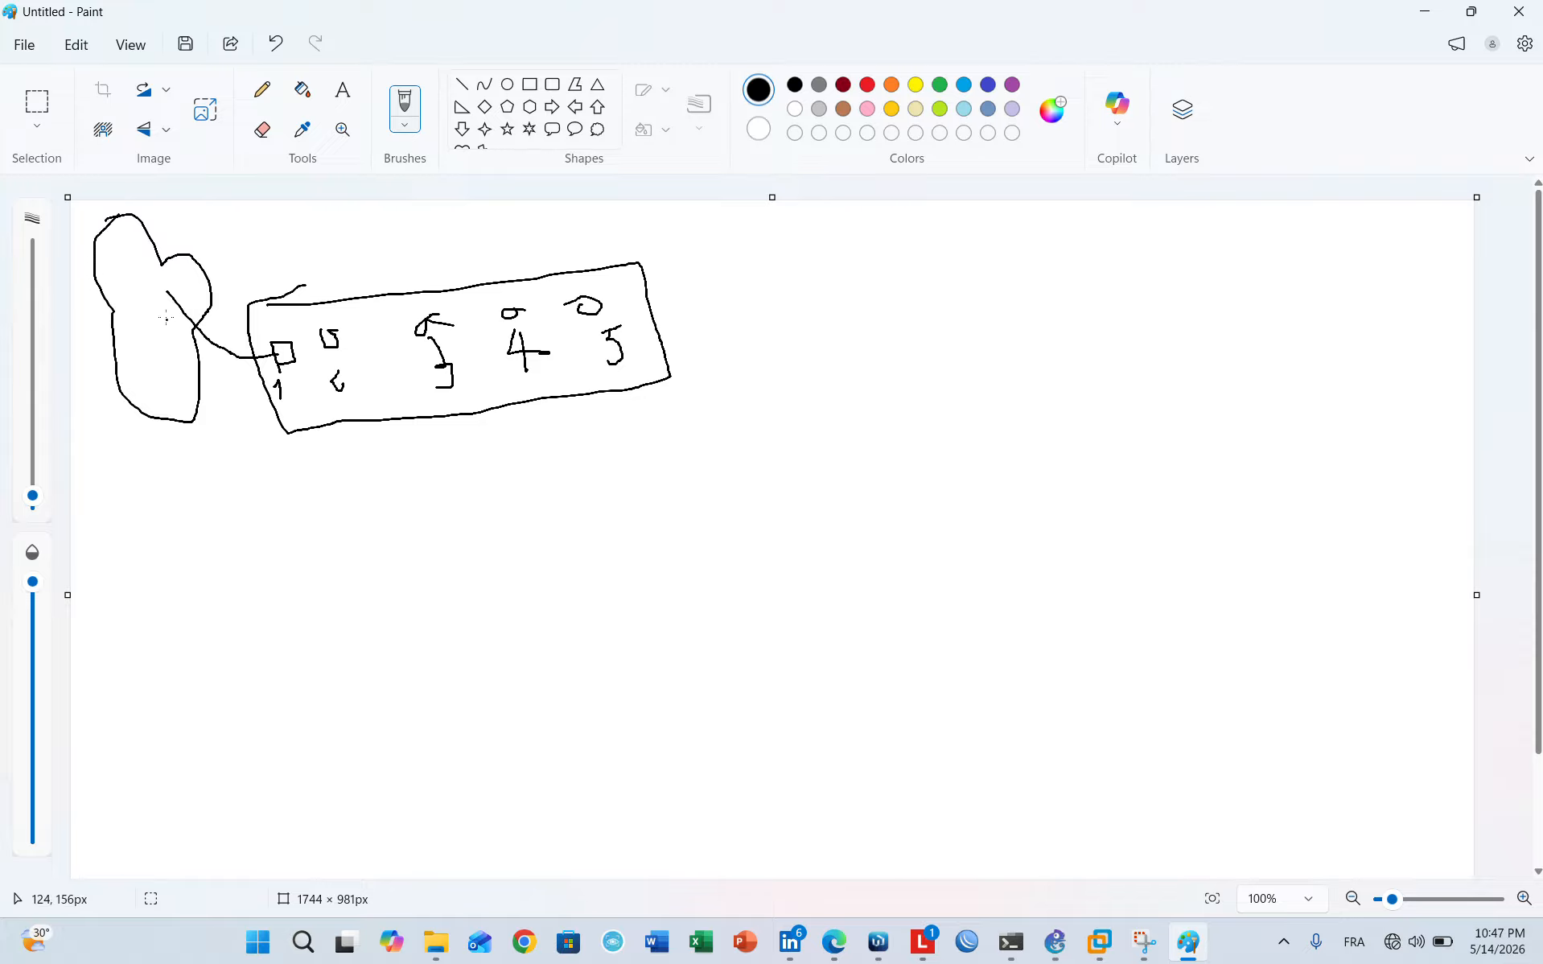
pyautogui.moveTo(132, 276)
pyautogui.mouseDown()
pyautogui.moveTo(184, 336)
pyautogui.moveTo(170, 387)
pyautogui.moveTo(132, 295)
pyautogui.mouseUp()
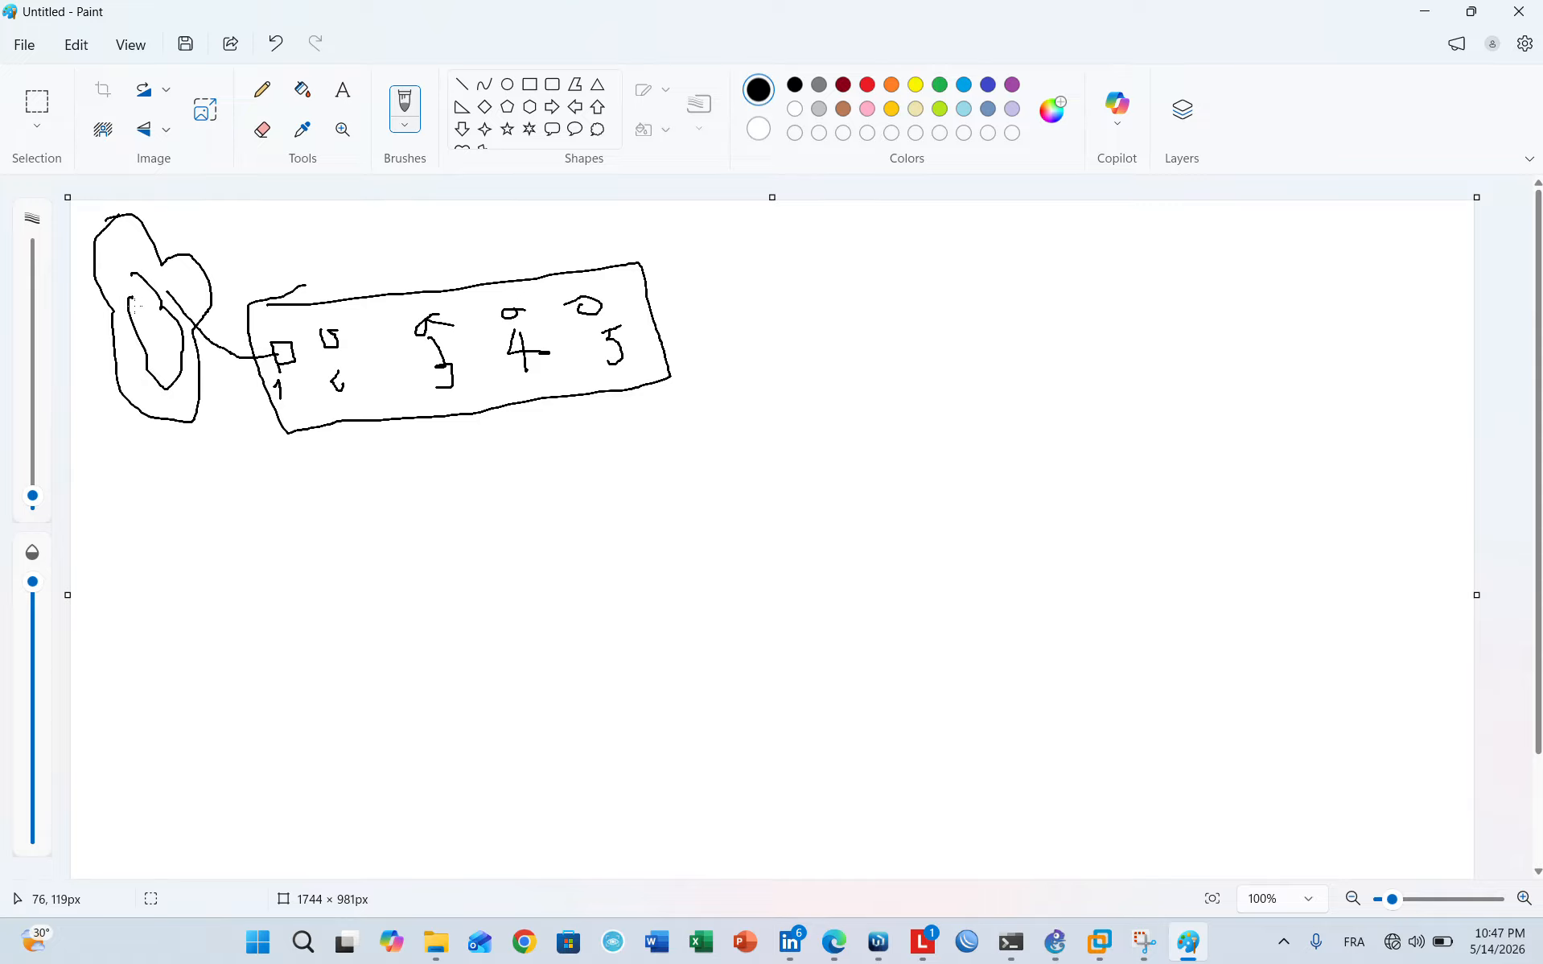
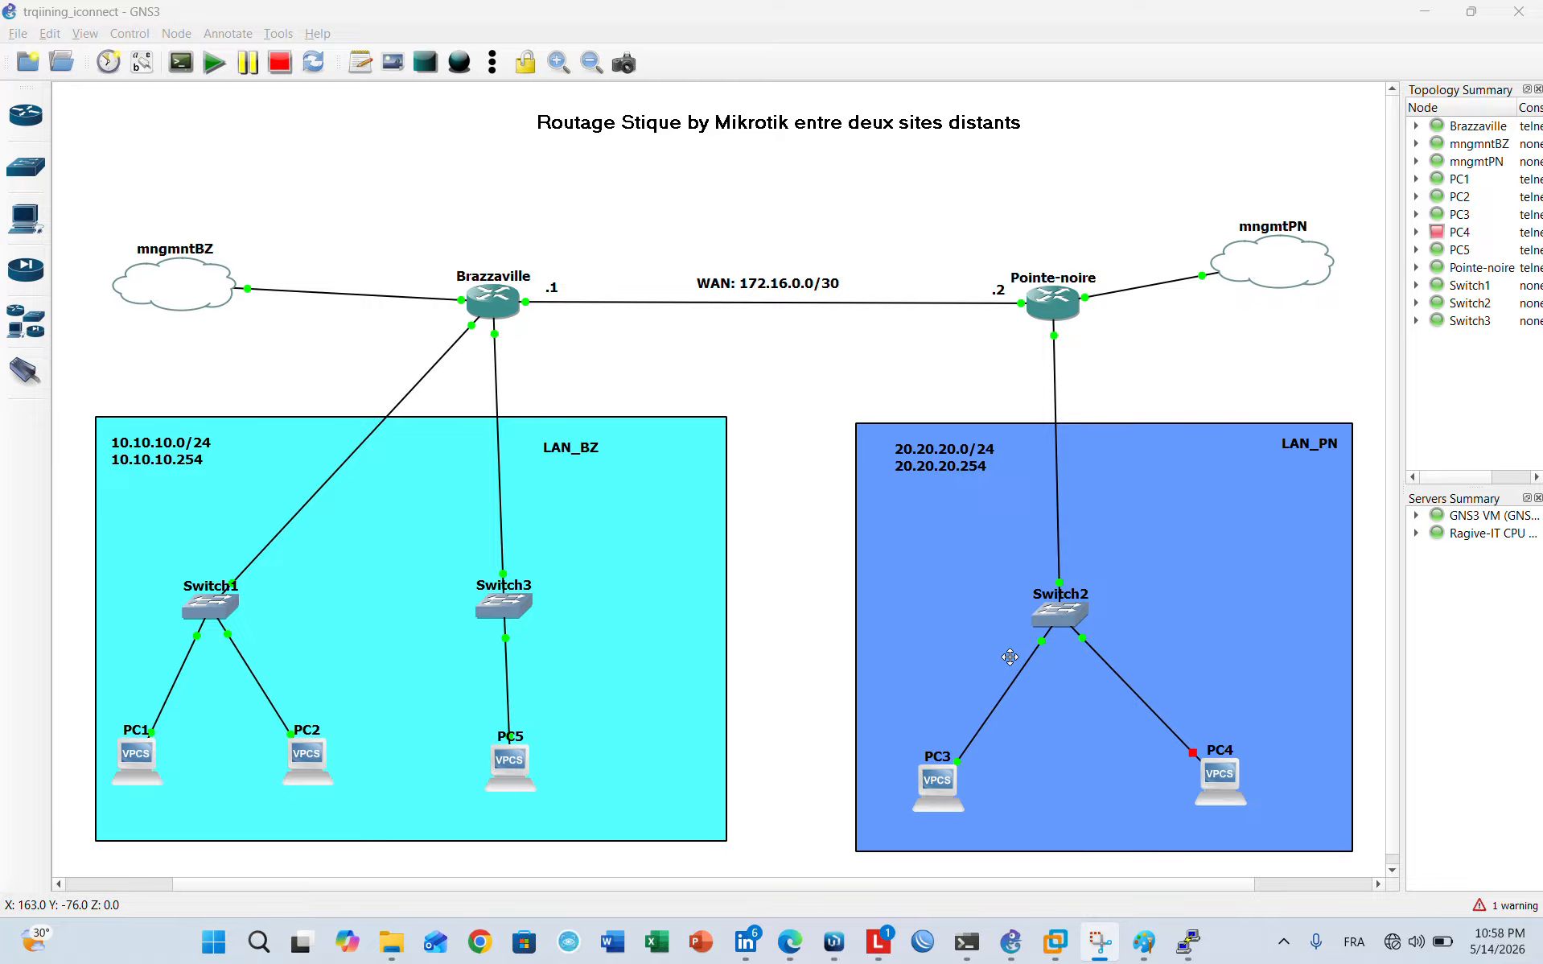
# Start the PC4 node in the LAN_PN area of the GNS3 topology
pyautogui.click(1237, 784)
pyautogui.rightClick(1237, 784)
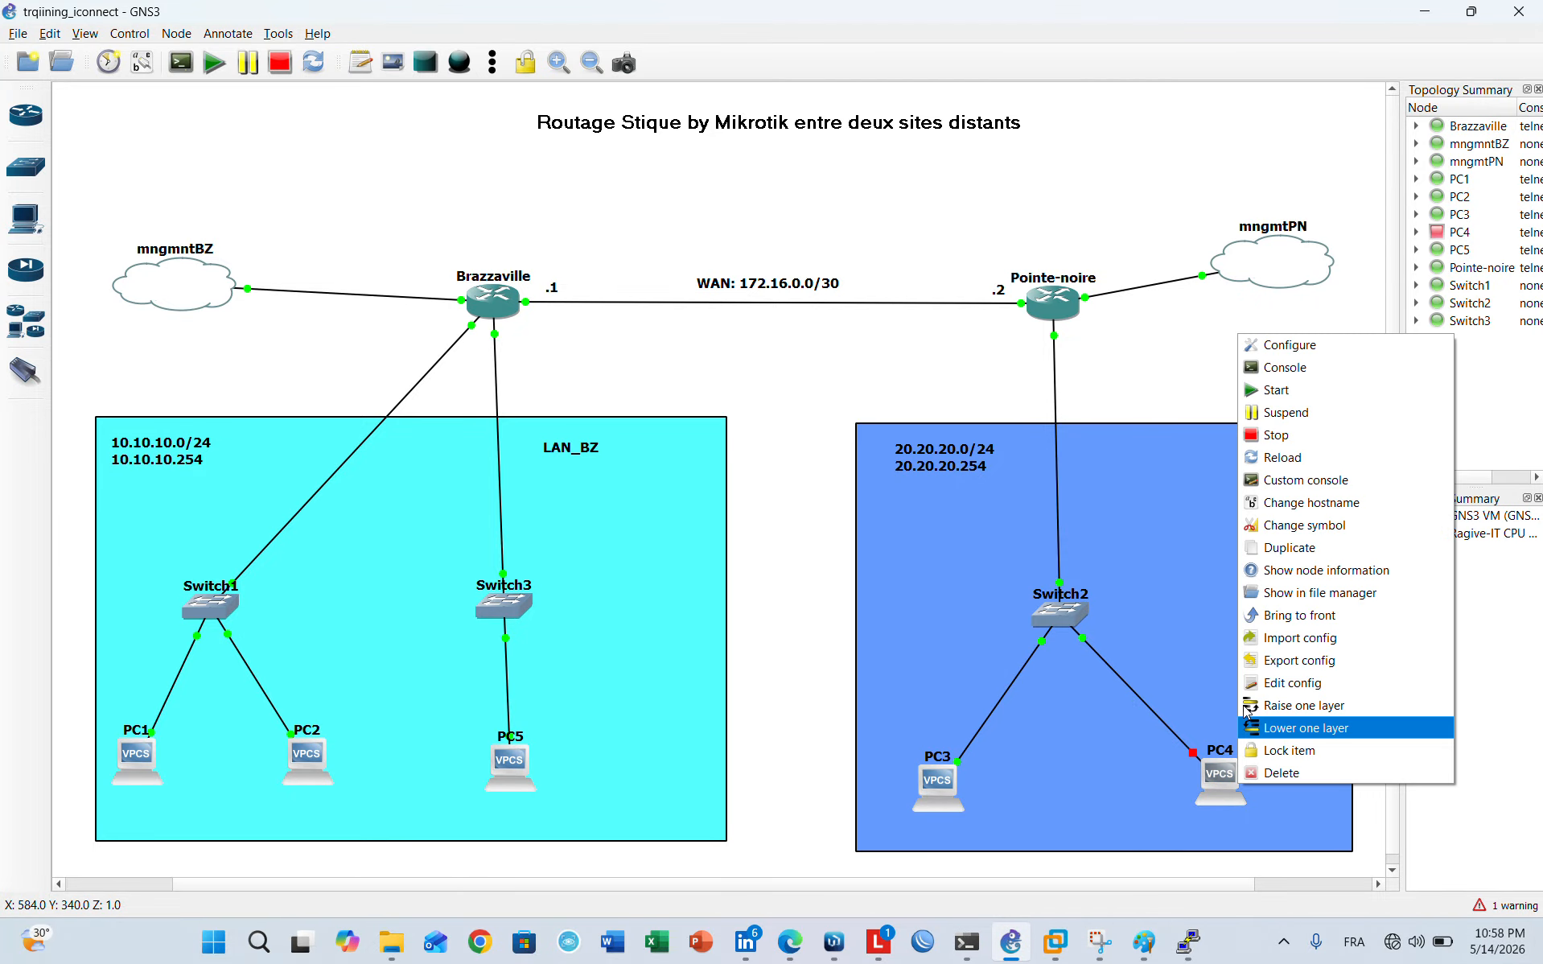
pyautogui.click(1326, 391)
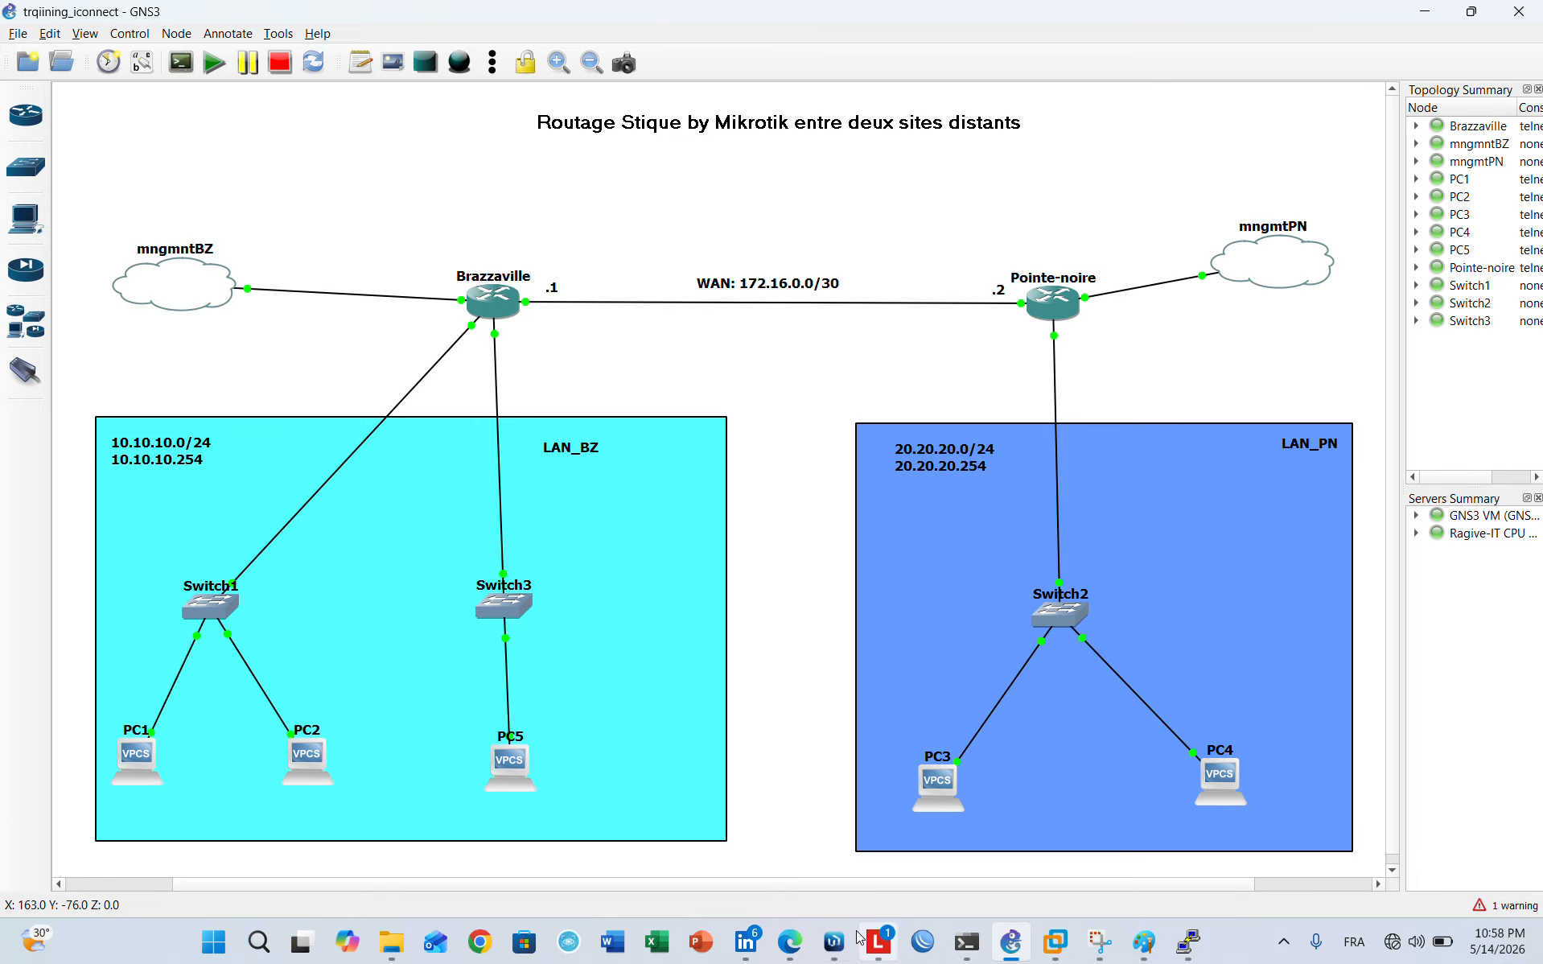
# Switch to WinBox, close the open router session and connect to the MikroTik neighbor at 192.168.126.144
pyautogui.click(834, 941)
pyautogui.click(1518, 11)
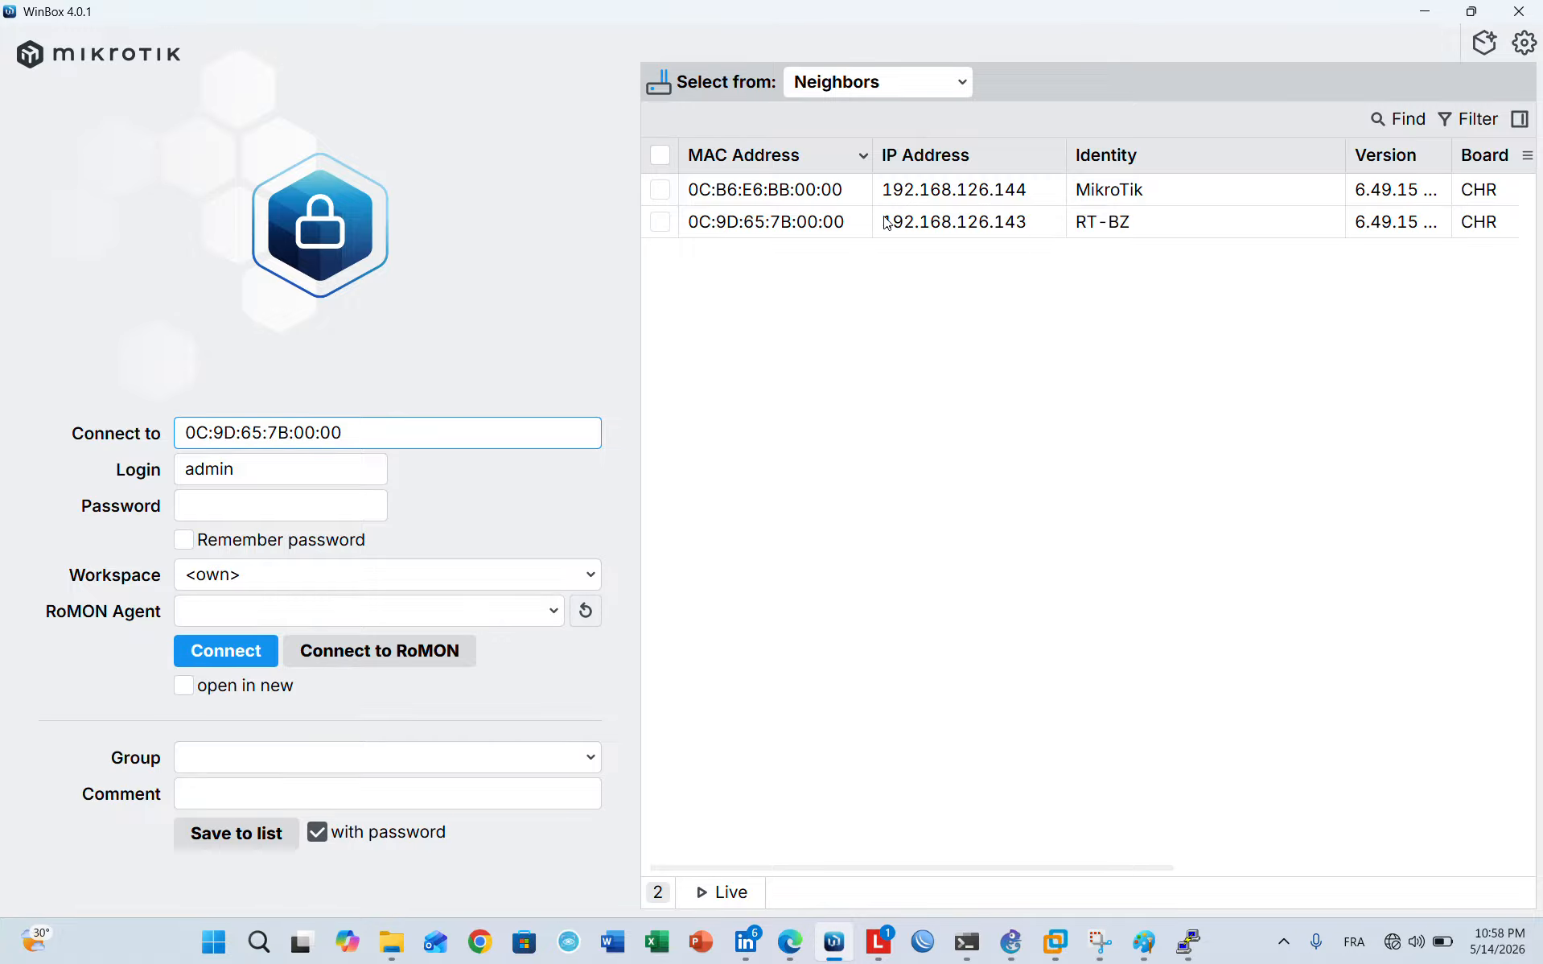
pyautogui.doubleClick(799, 189)
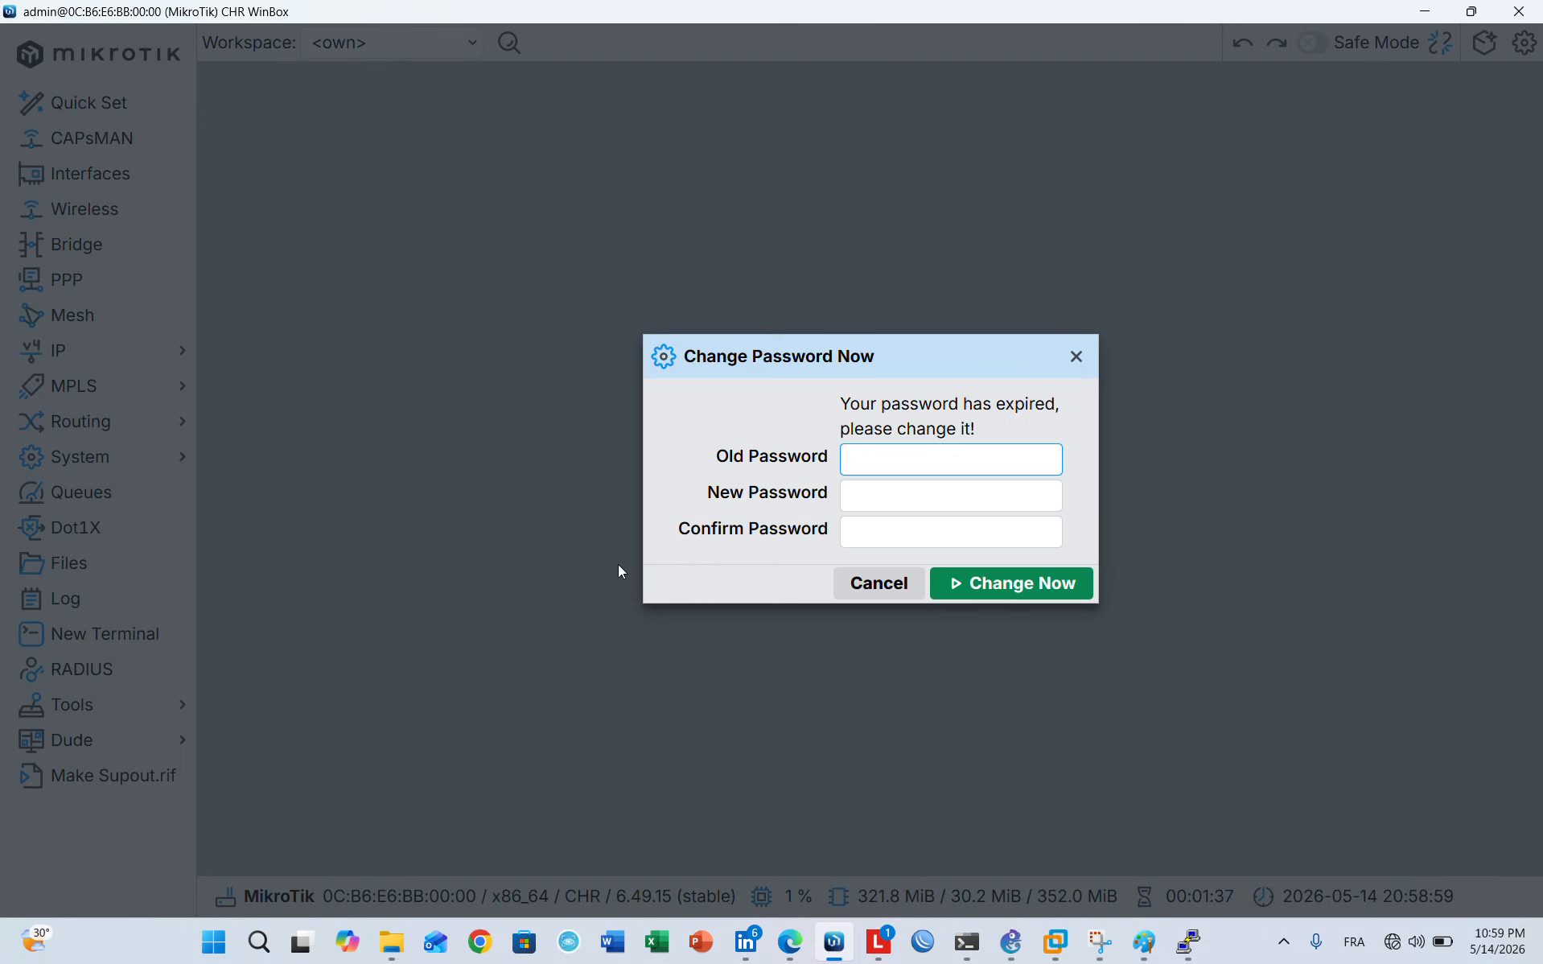
# Enter and confirm a new admin password for the router, leaving the old password blank, and apply the change
pyautogui.click(932, 494)
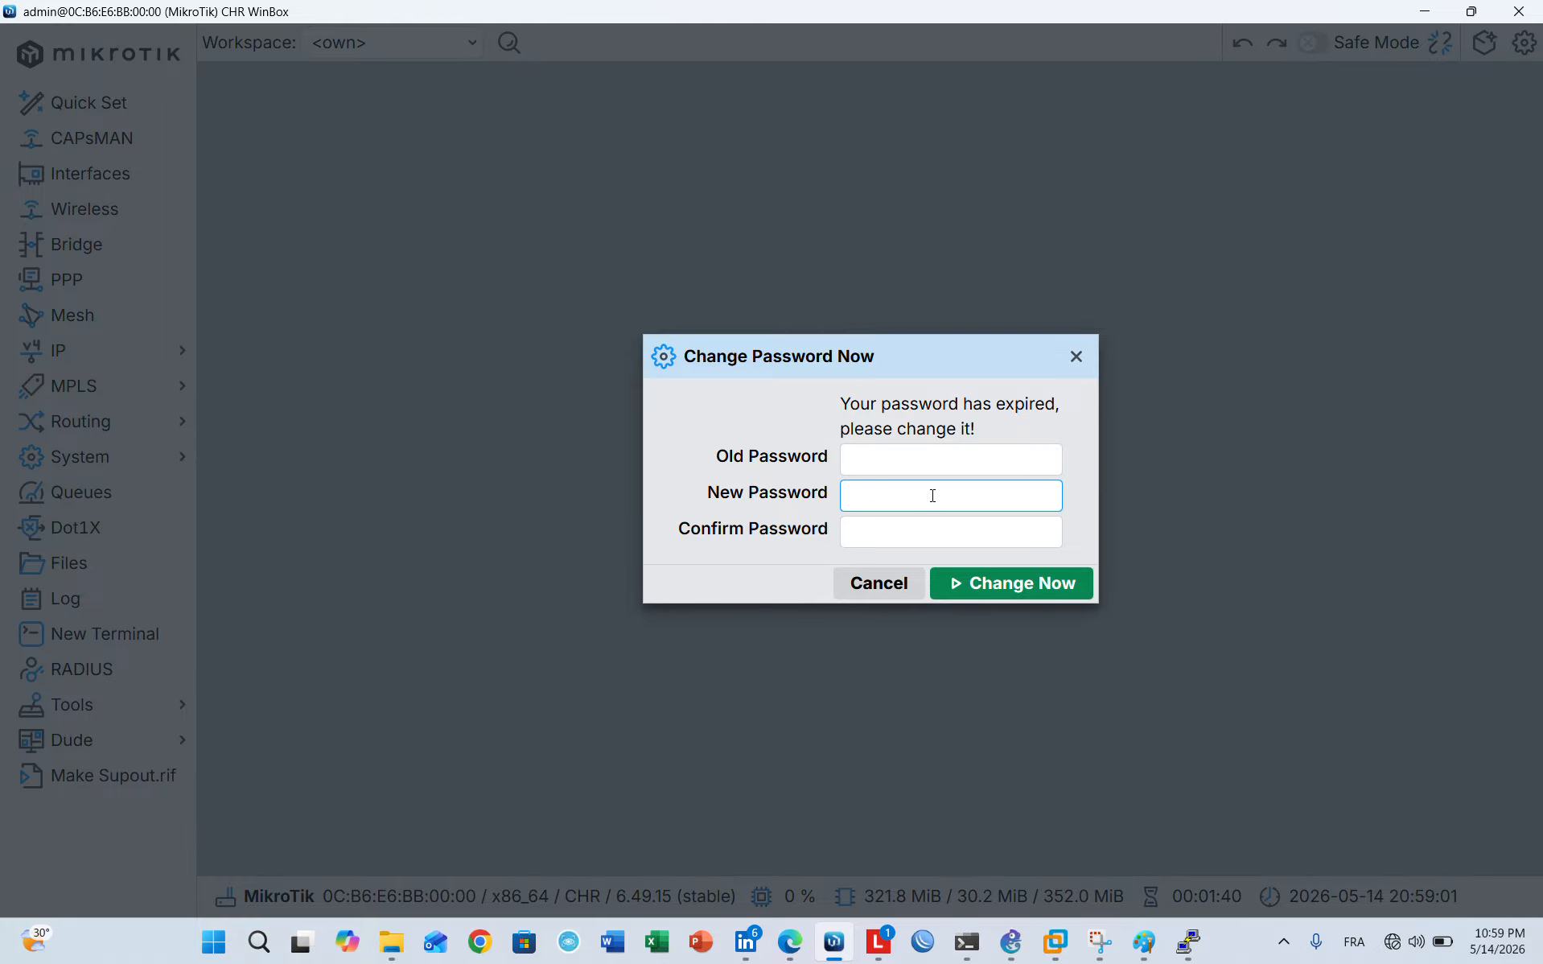
pyautogui.write('•••••')
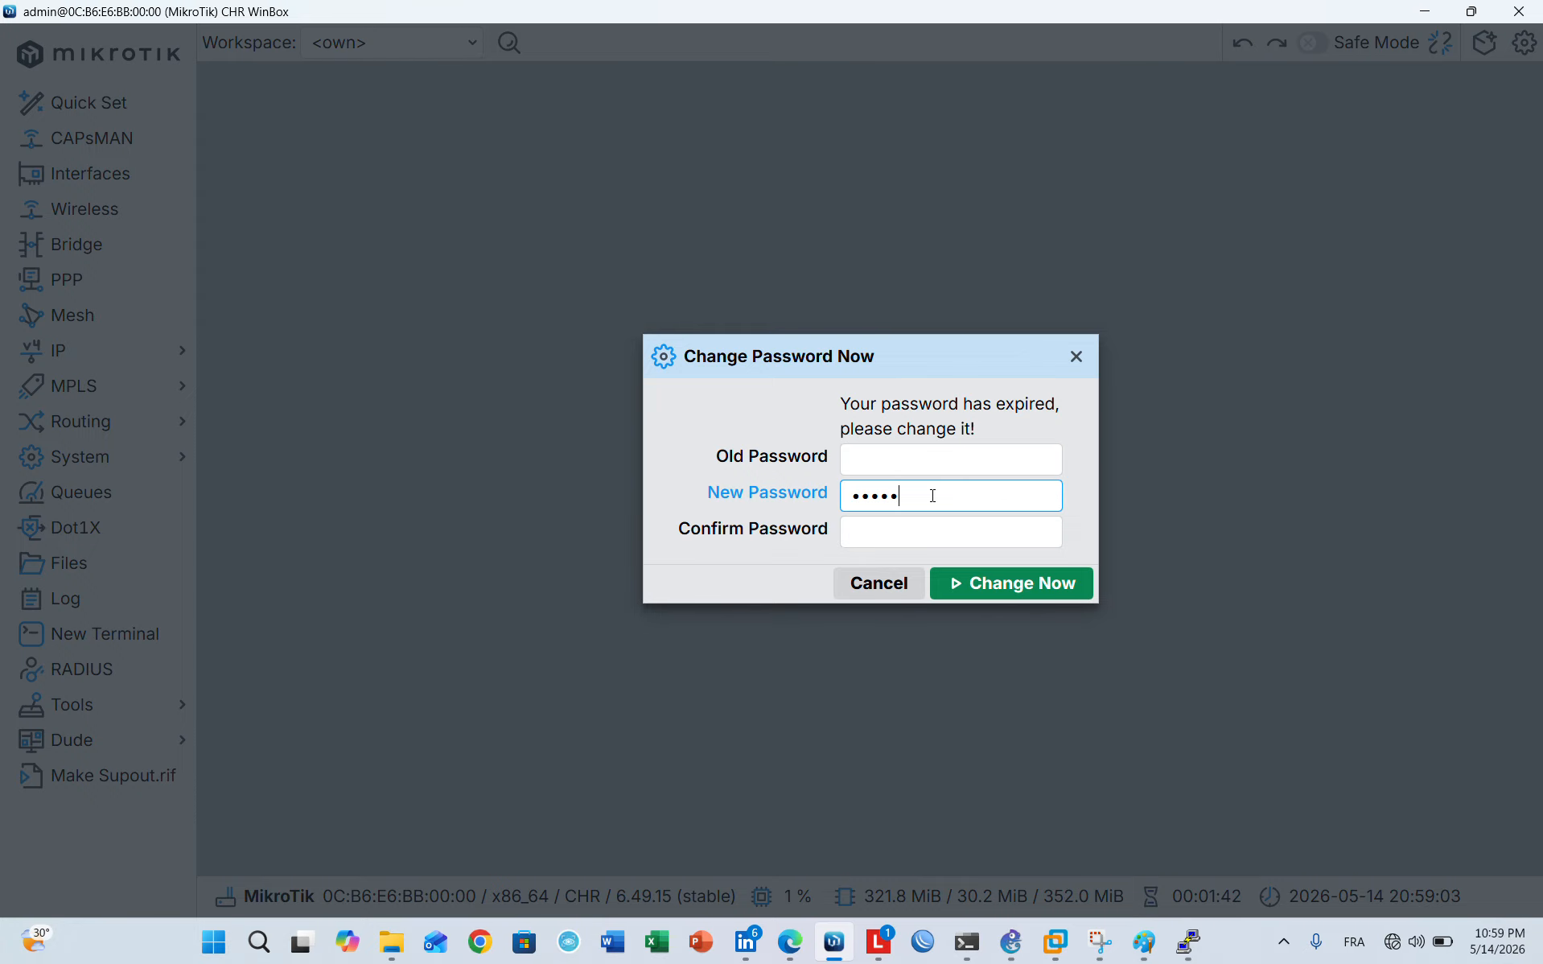
pyautogui.click(915, 534)
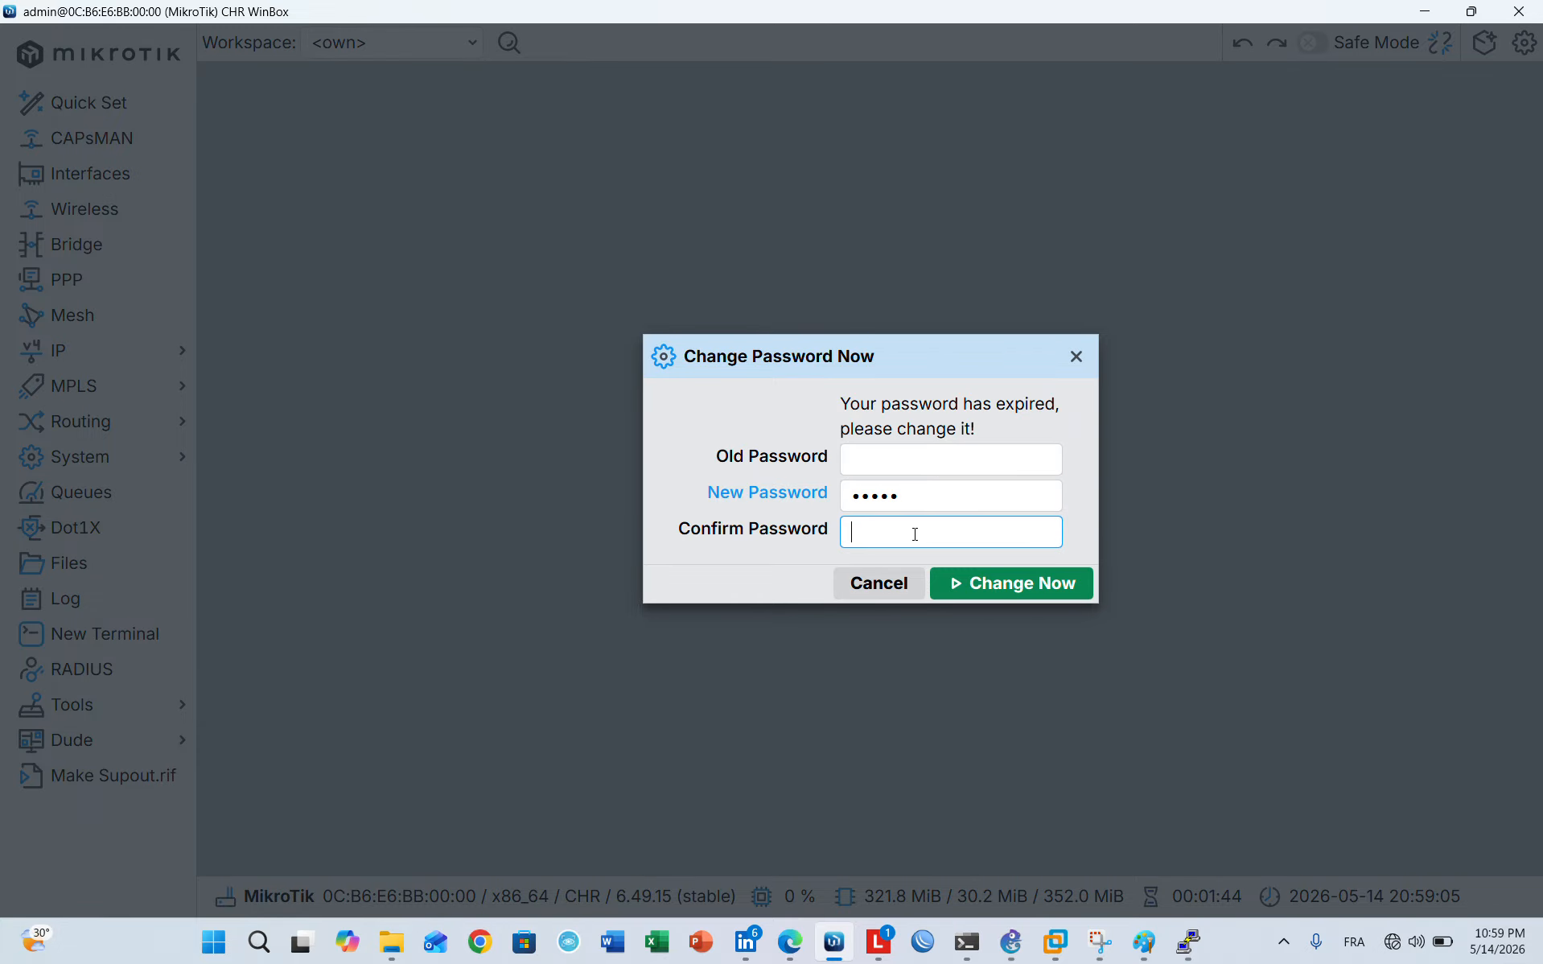
pyautogui.write('•••••')
pyautogui.press('Return')
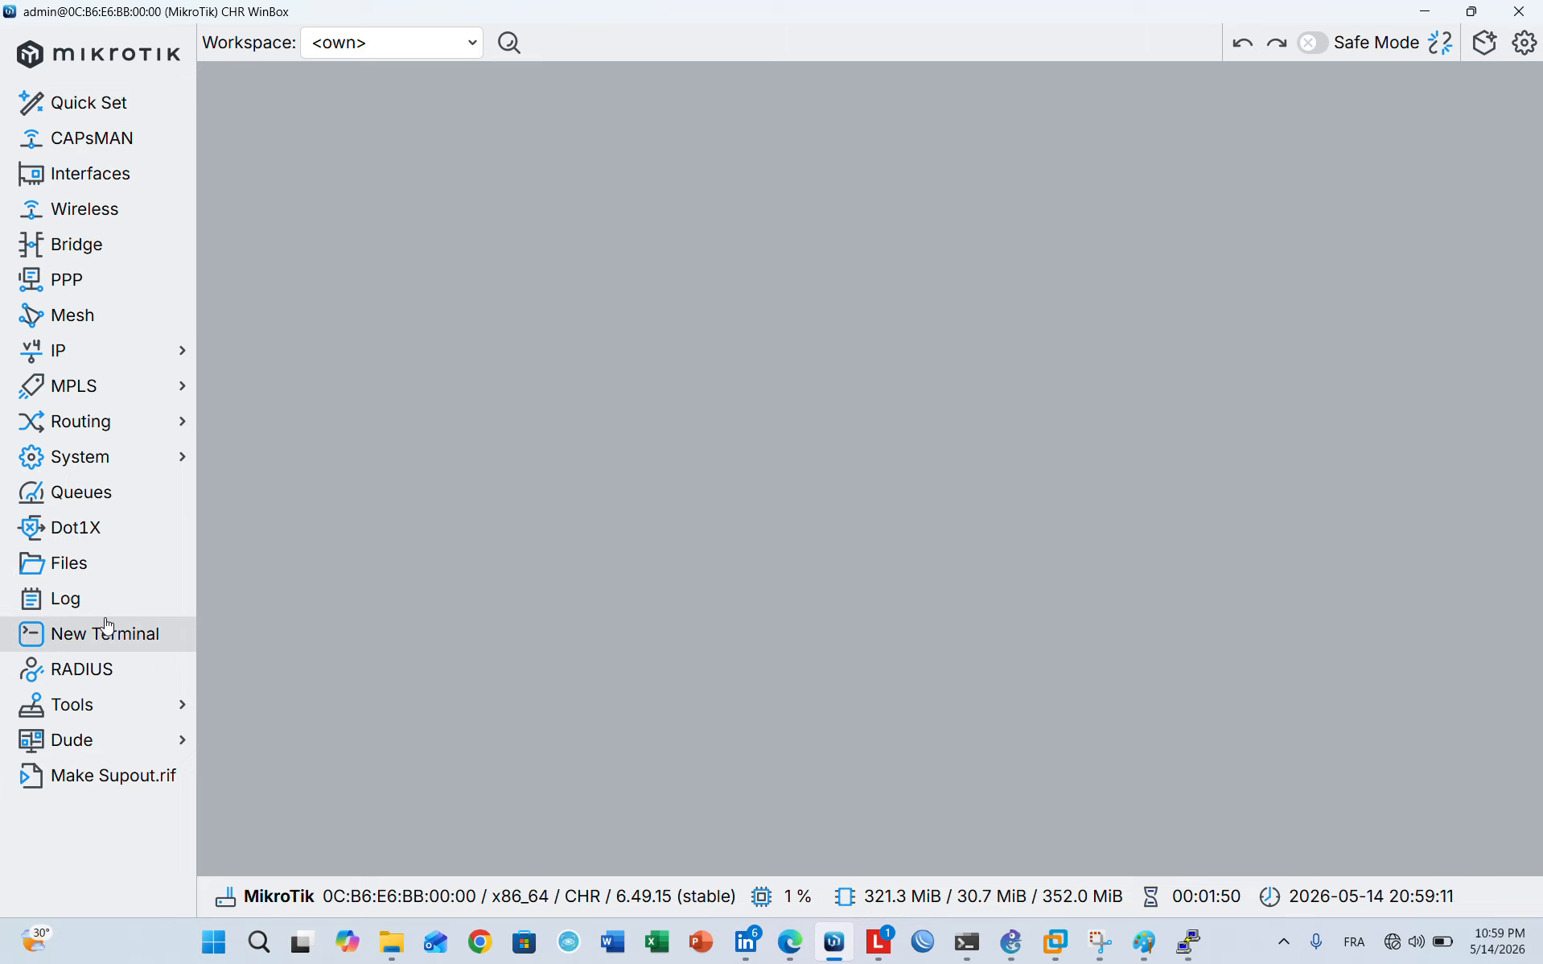
# Set the router's system identity to RT-PN
pyautogui.click(176, 459)
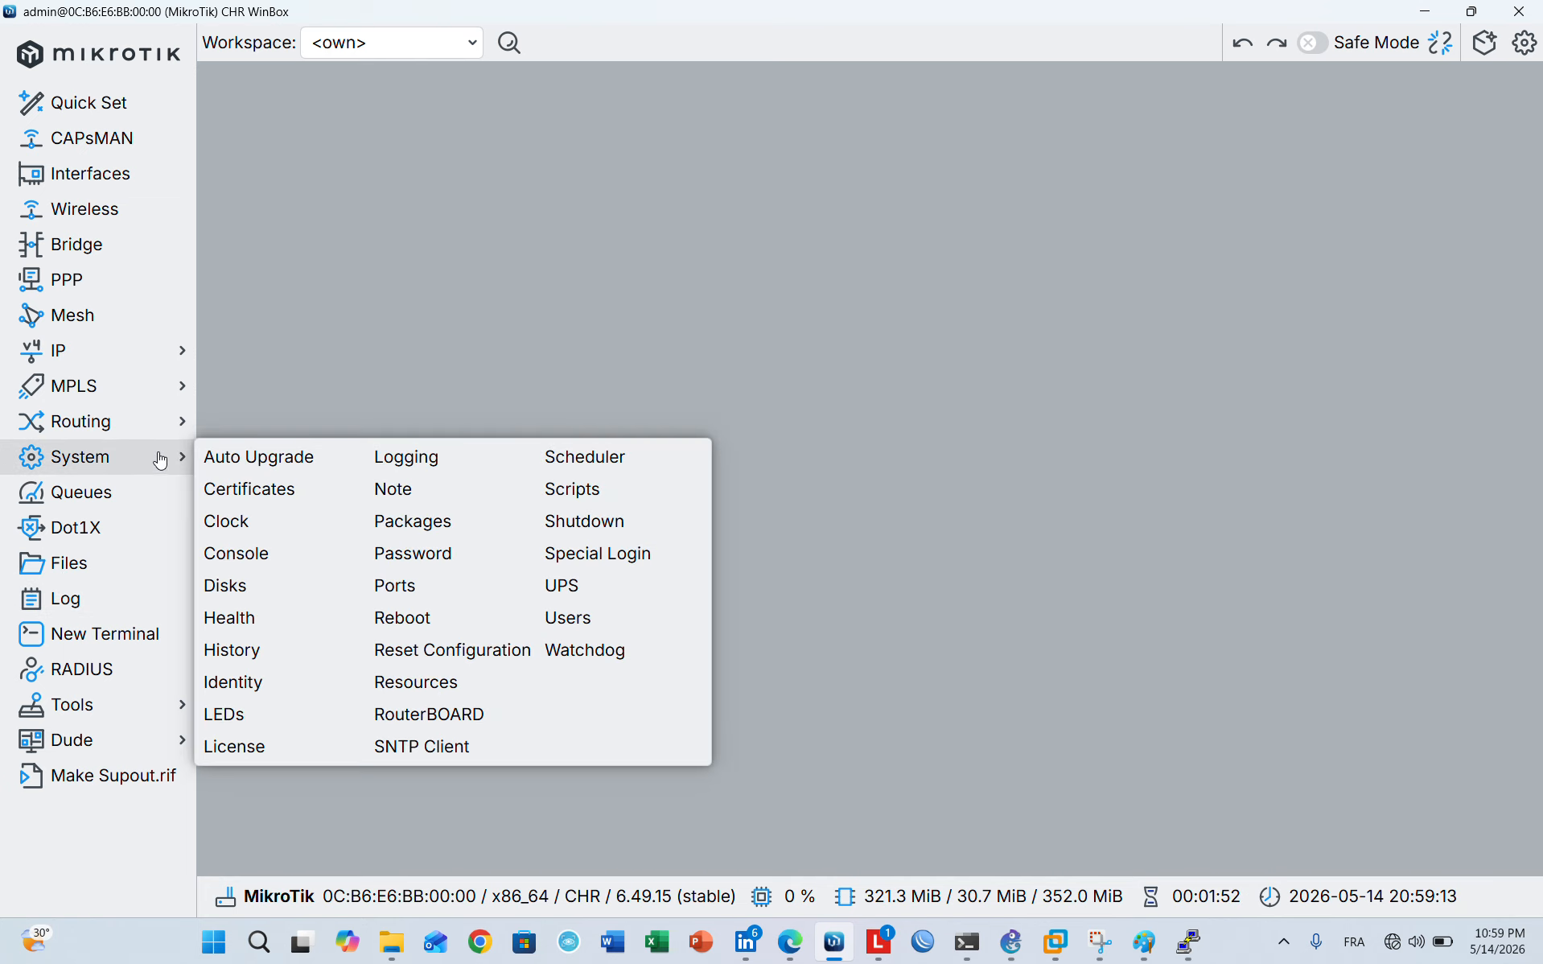
pyautogui.click(262, 683)
pyautogui.press('capslock')
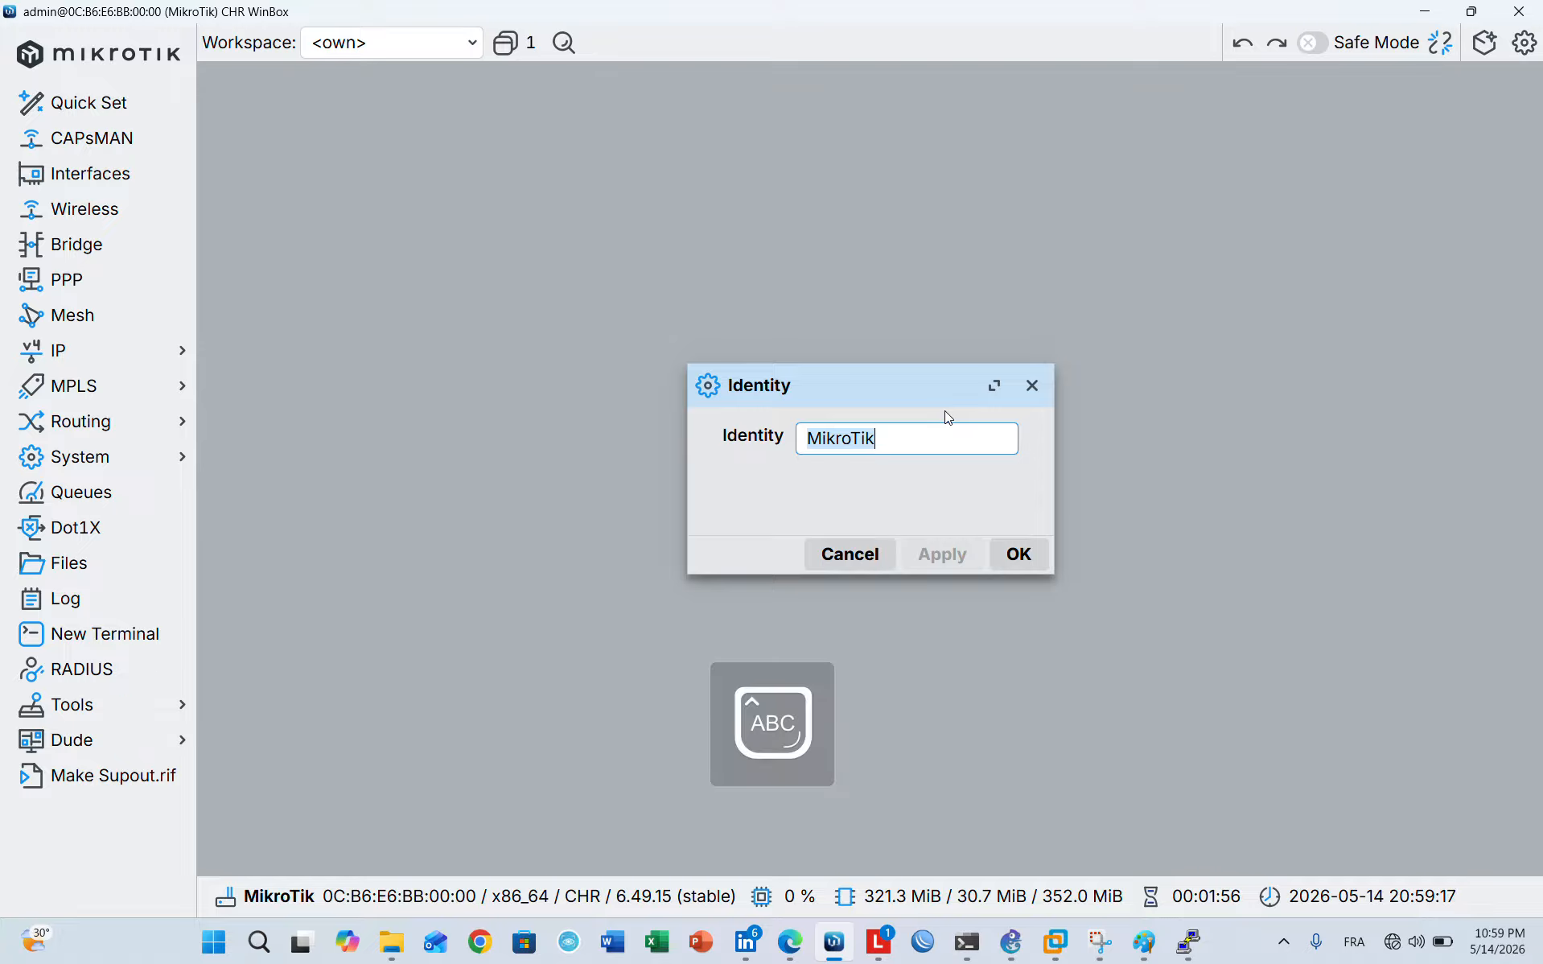
pyautogui.write('RT')
pyautogui.press('capslock')
pyautogui.write('-')
pyautogui.press('capslock')
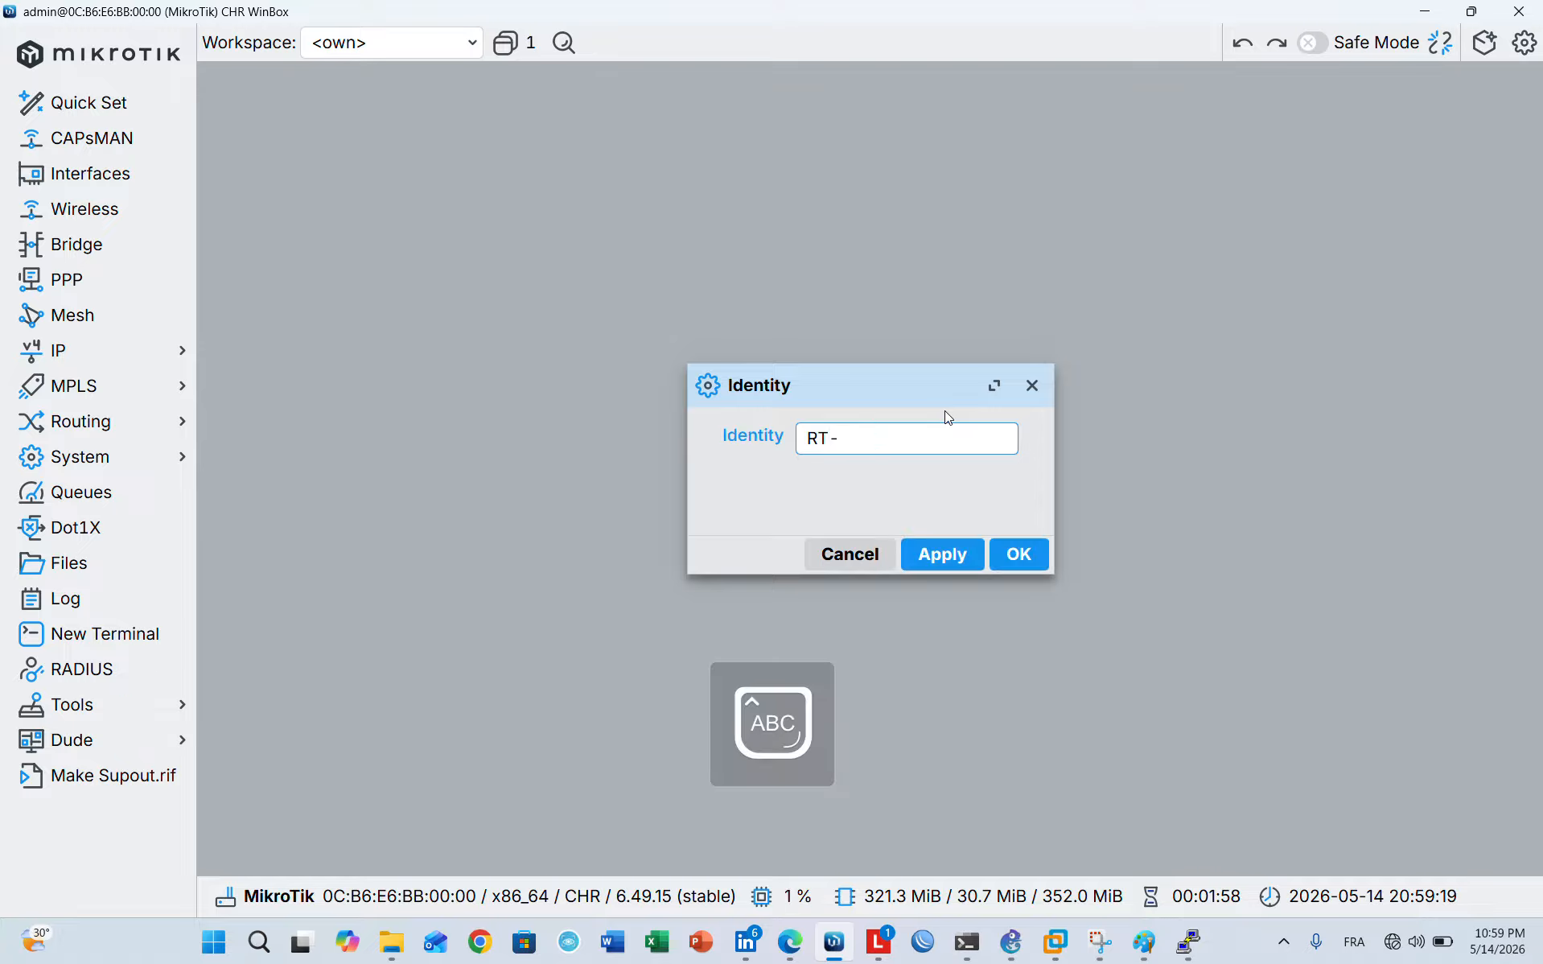
pyautogui.write('PN')
pyautogui.press('Return')
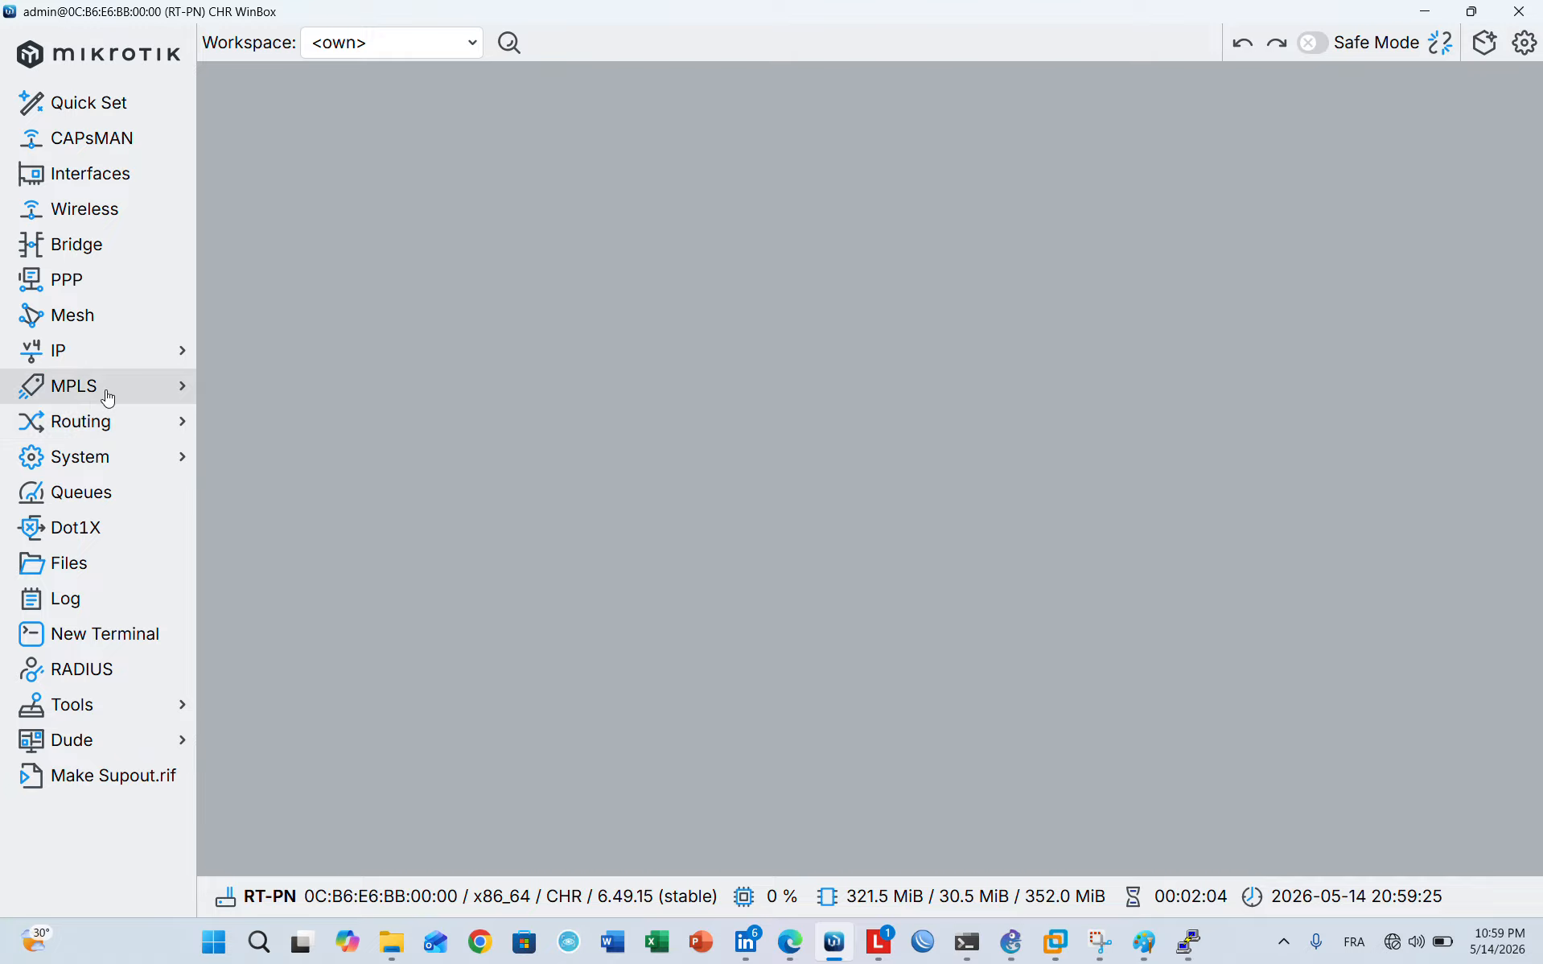
pyautogui.click(112, 481)
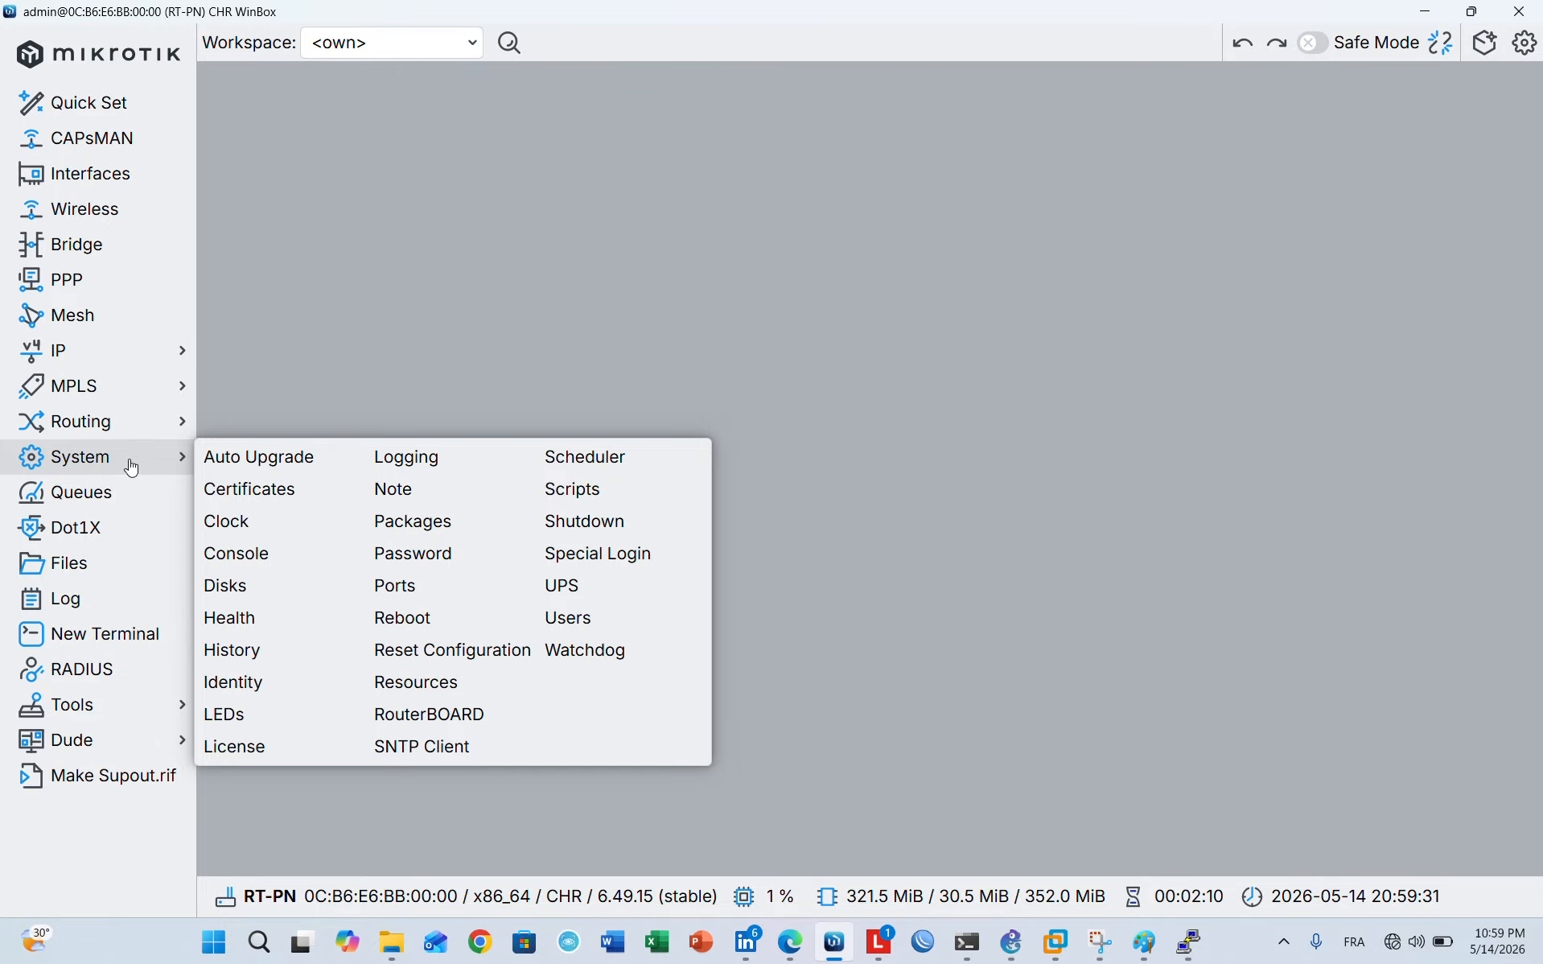
pyautogui.click(1426, 18)
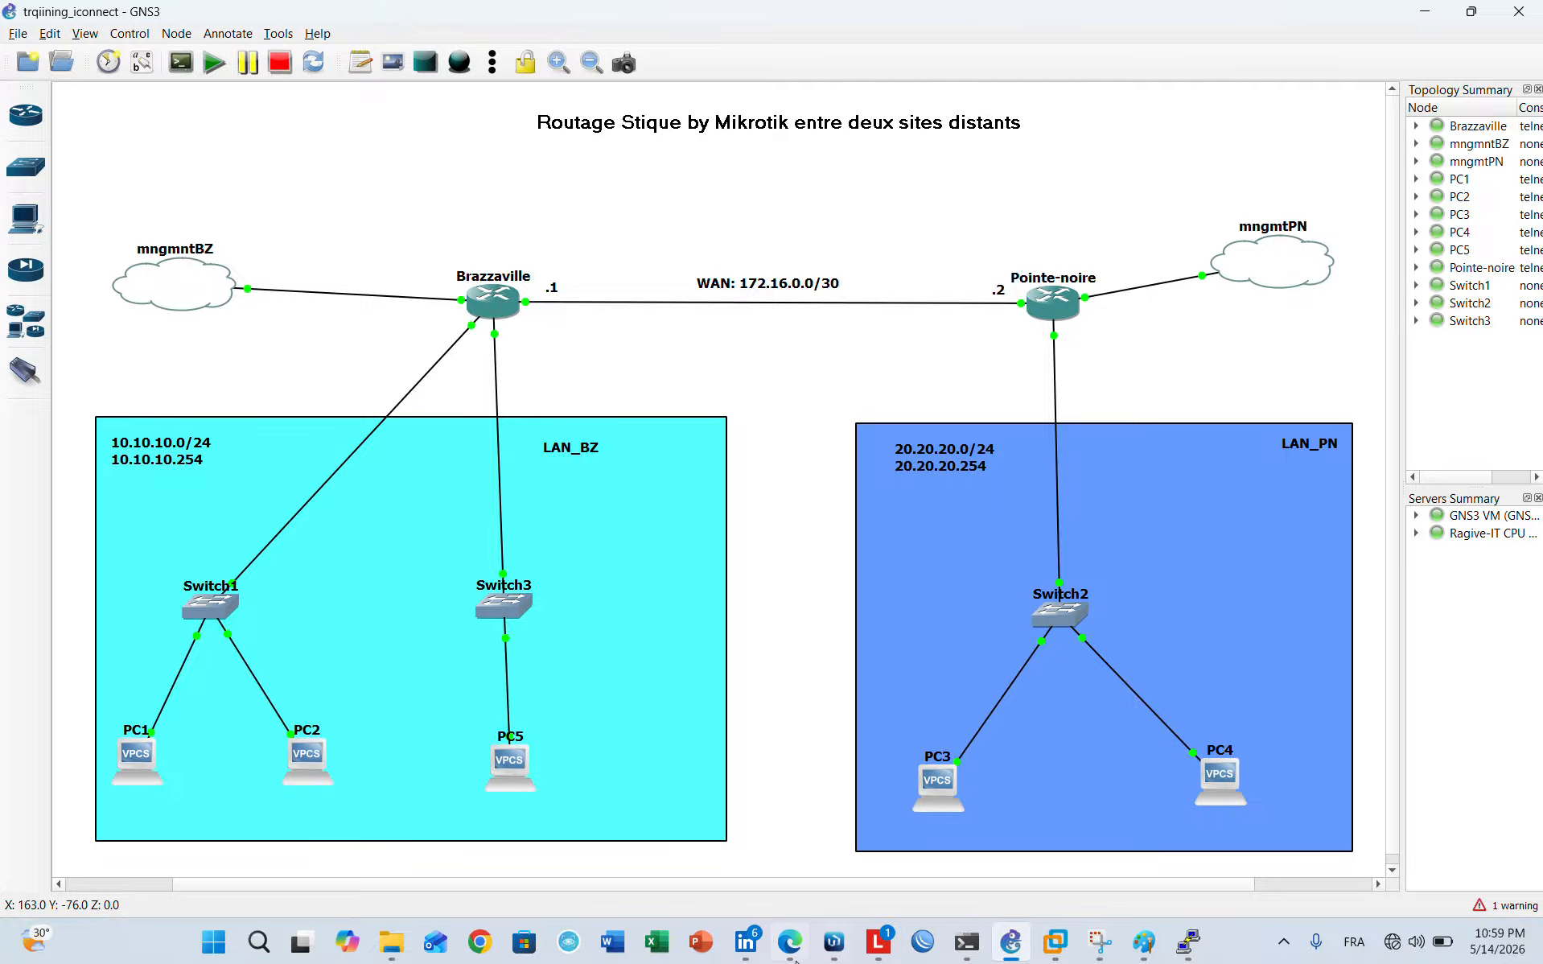
pyautogui.click(834, 941)
pyautogui.moveTo(87, 364)
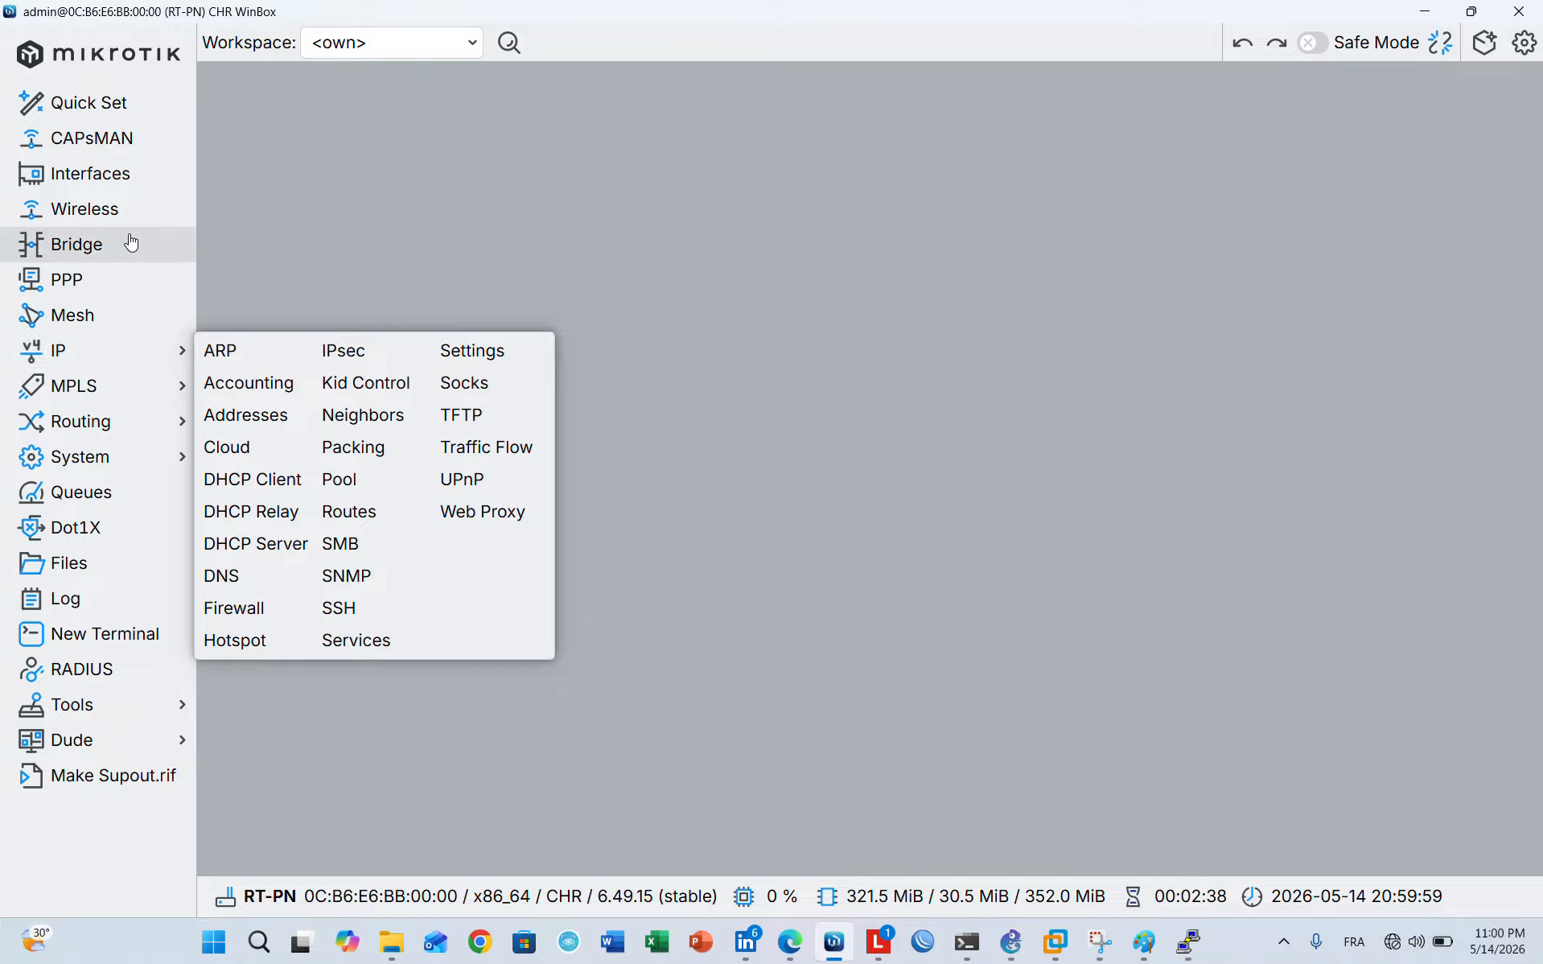
# Open RT-PN's interface list and rename ether2 to ether2-LAN
pyautogui.click(117, 172)
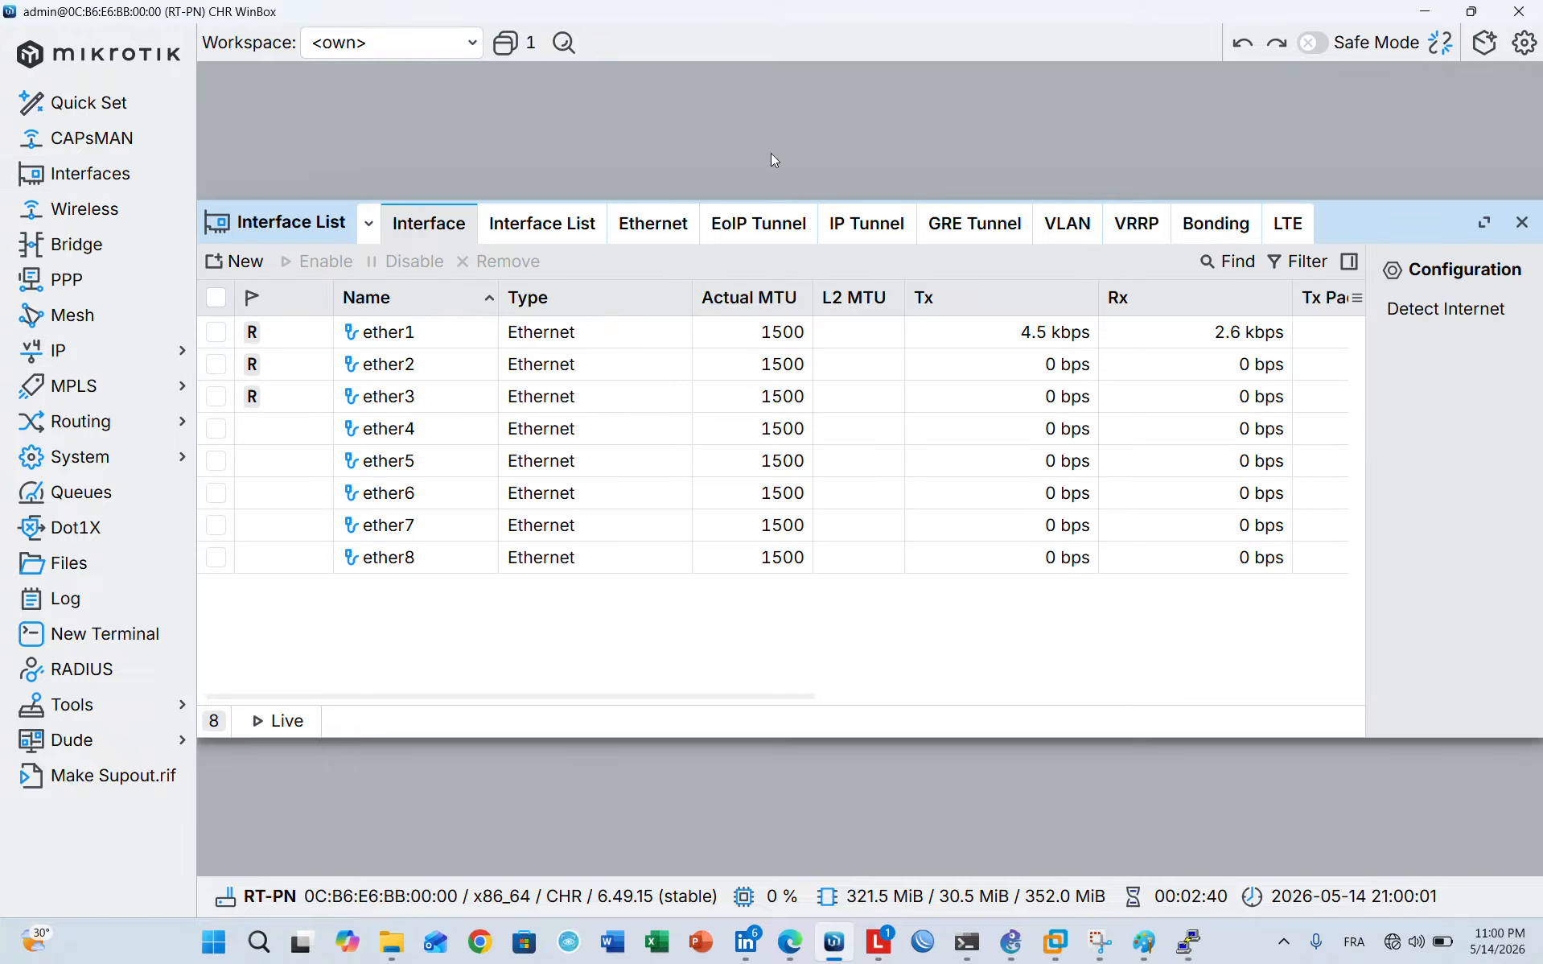
pyautogui.doubleClick(448, 375)
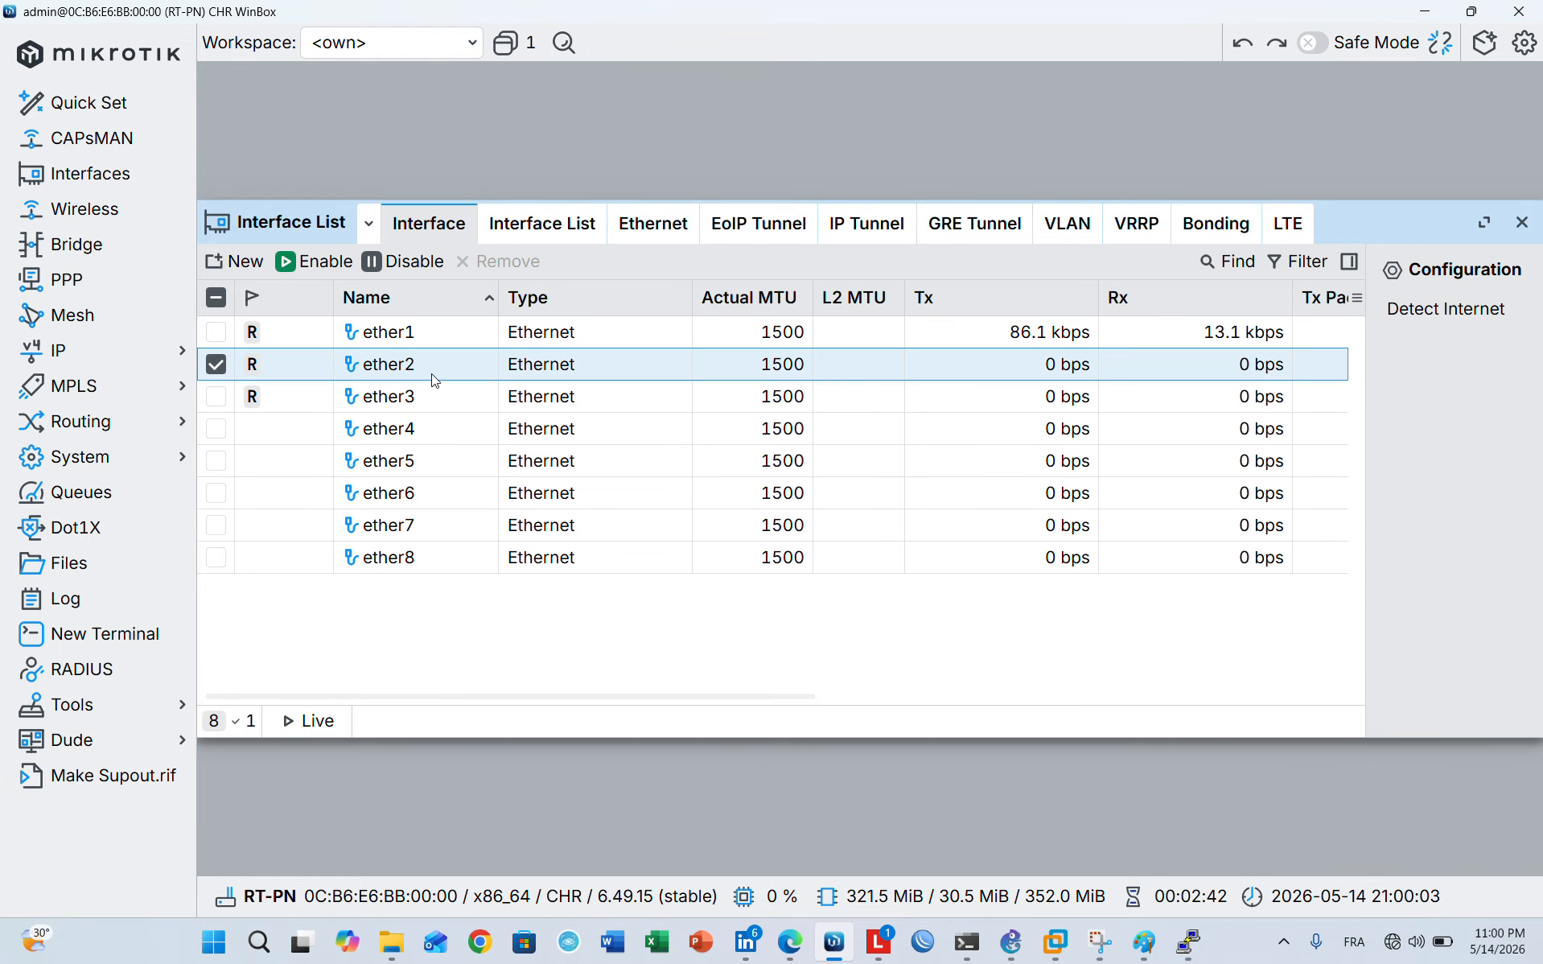
pyautogui.click(942, 387)
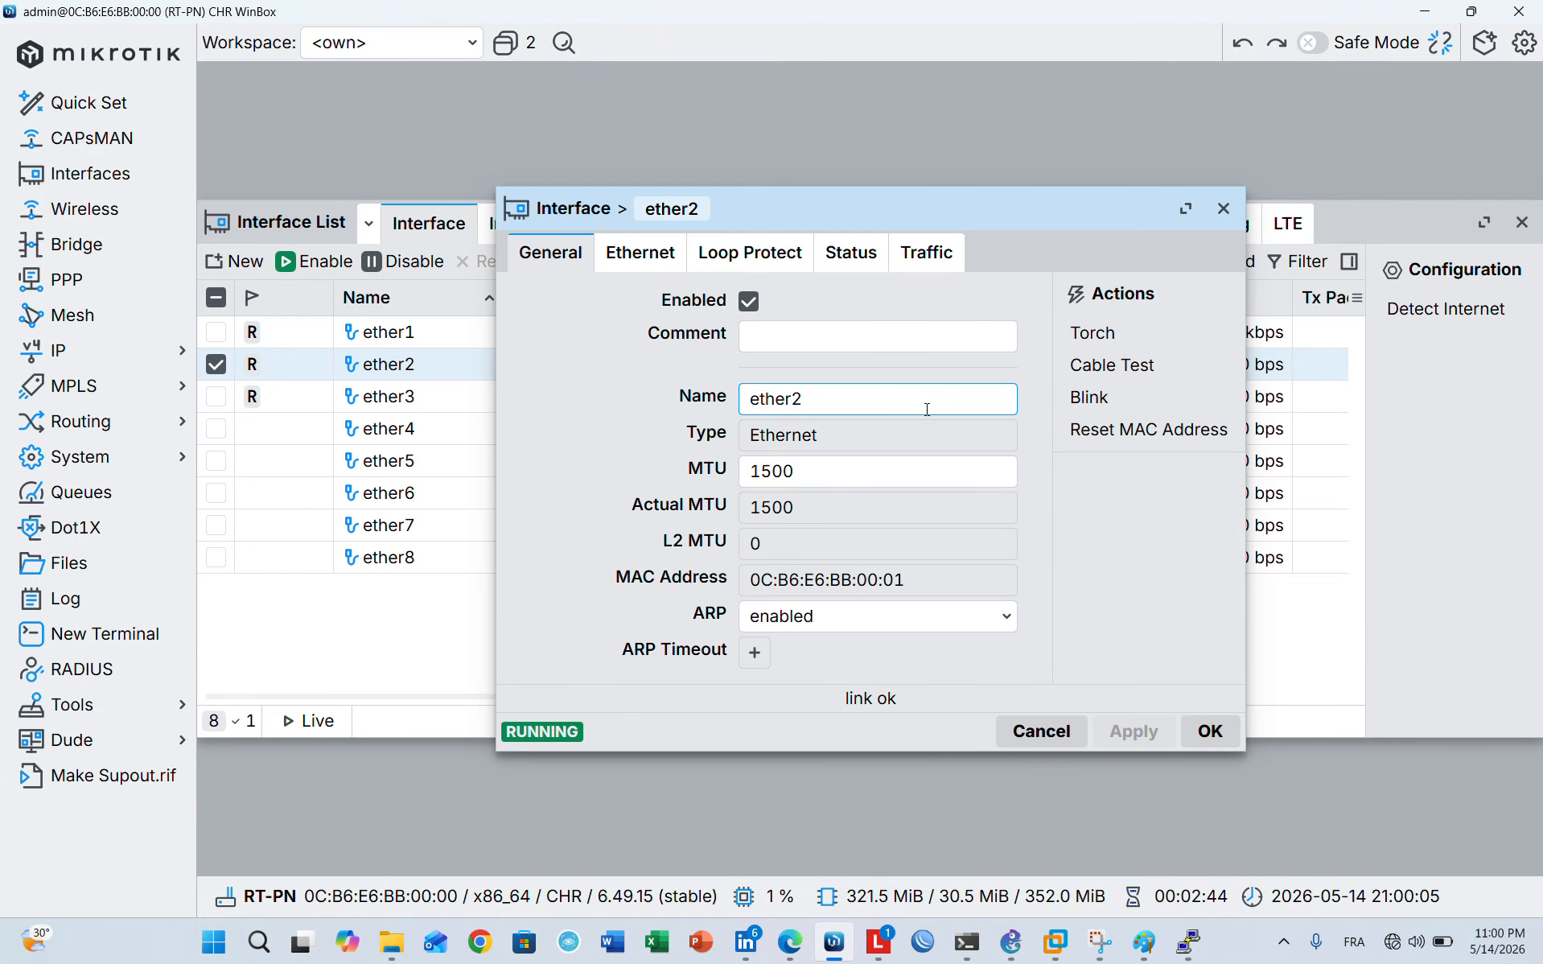
pyautogui.write('-')
pyautogui.press('capslock')
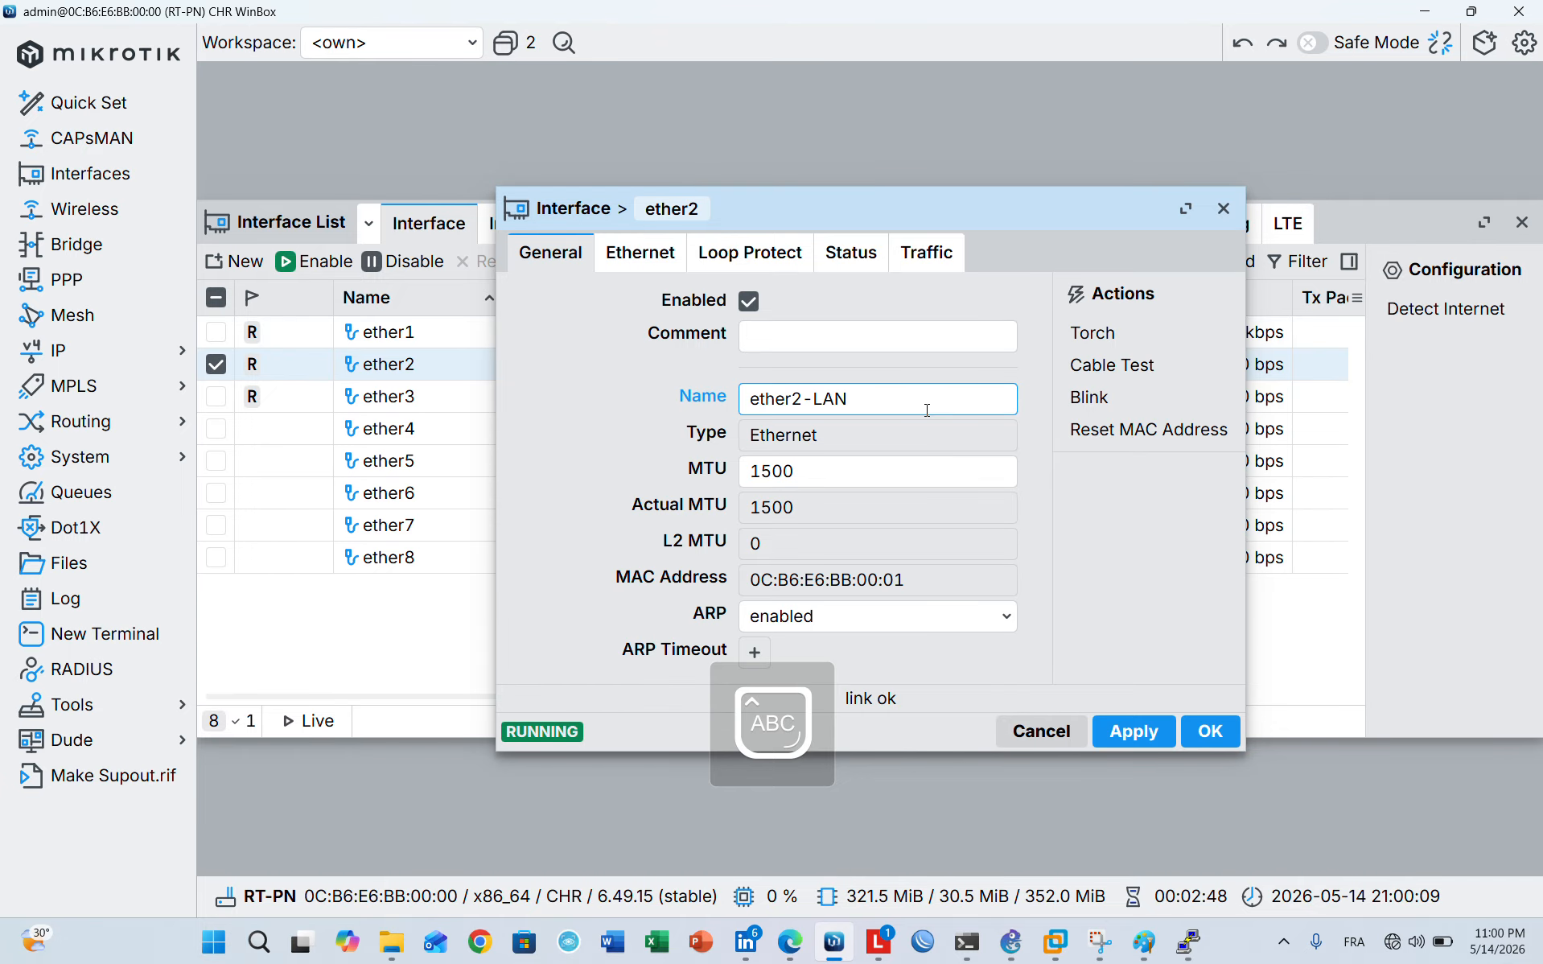
pyautogui.write('LAN')
pyautogui.press('Return')
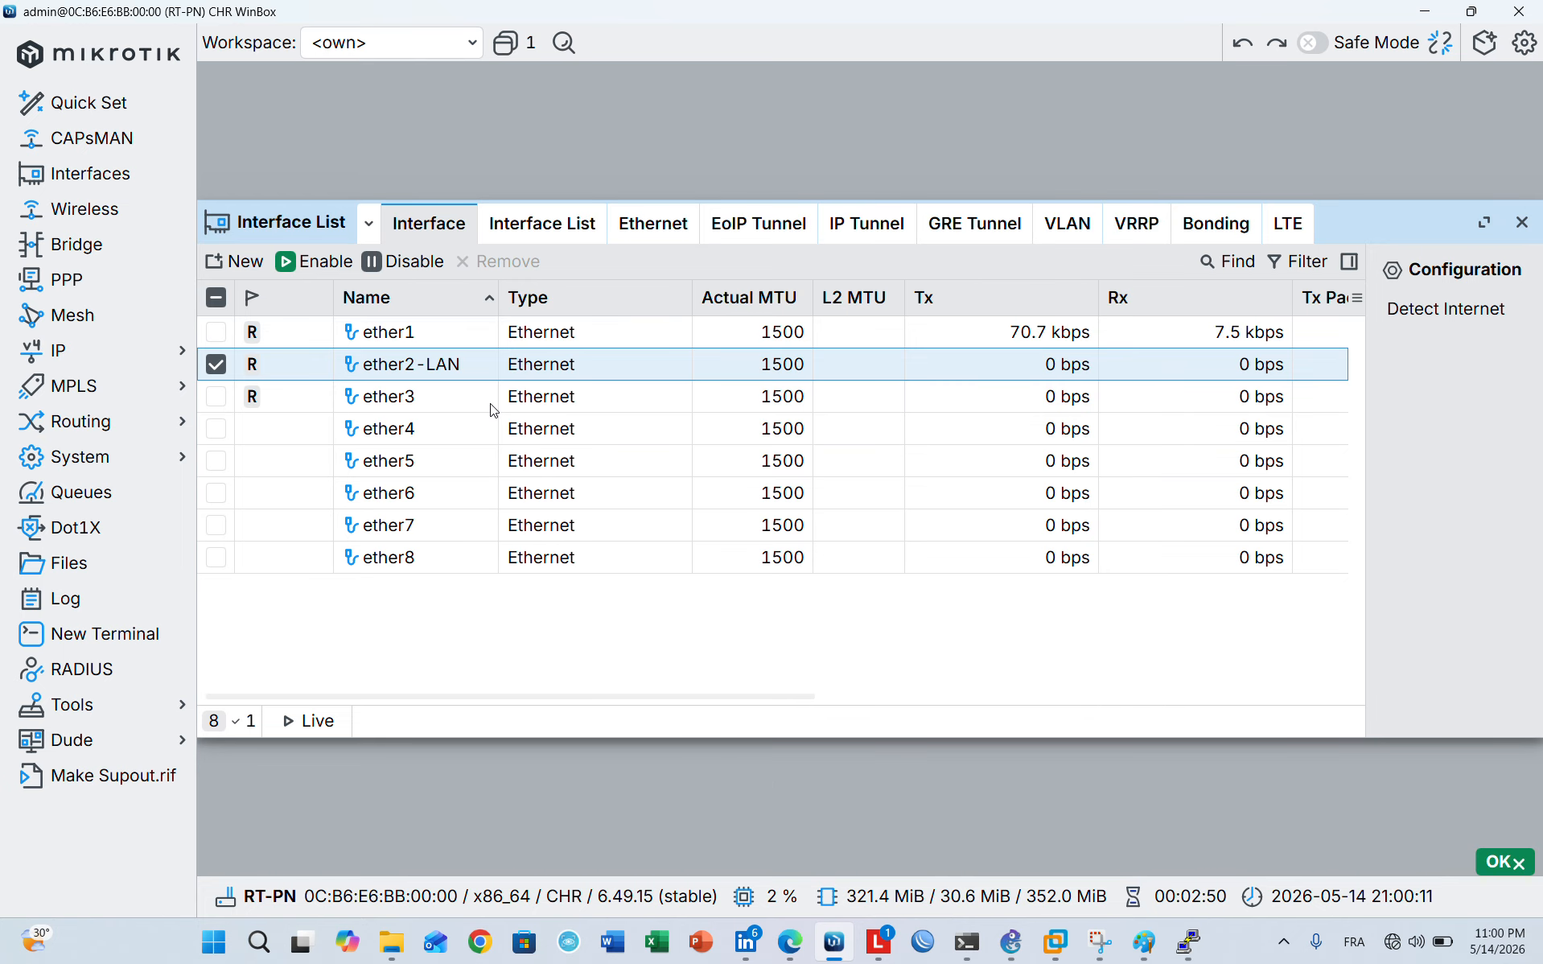
# Rename the ether1 interface as ether1-MNGMT
pyautogui.doubleClick(482, 331)
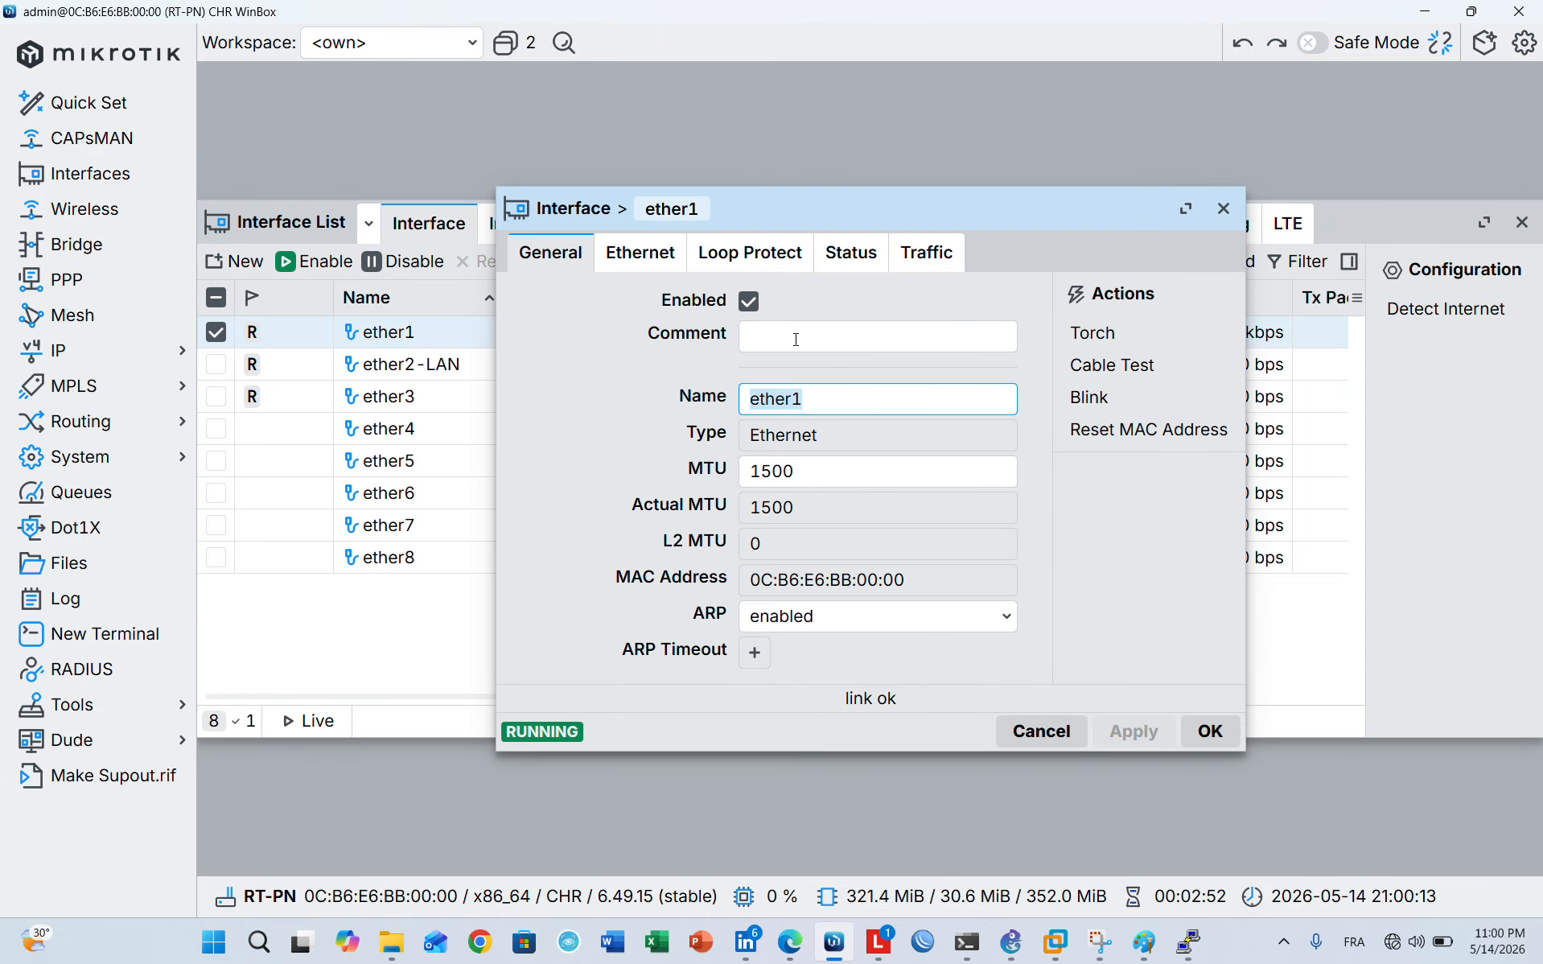
pyautogui.click(815, 396)
pyautogui.press('capslock')
pyautogui.write('-')
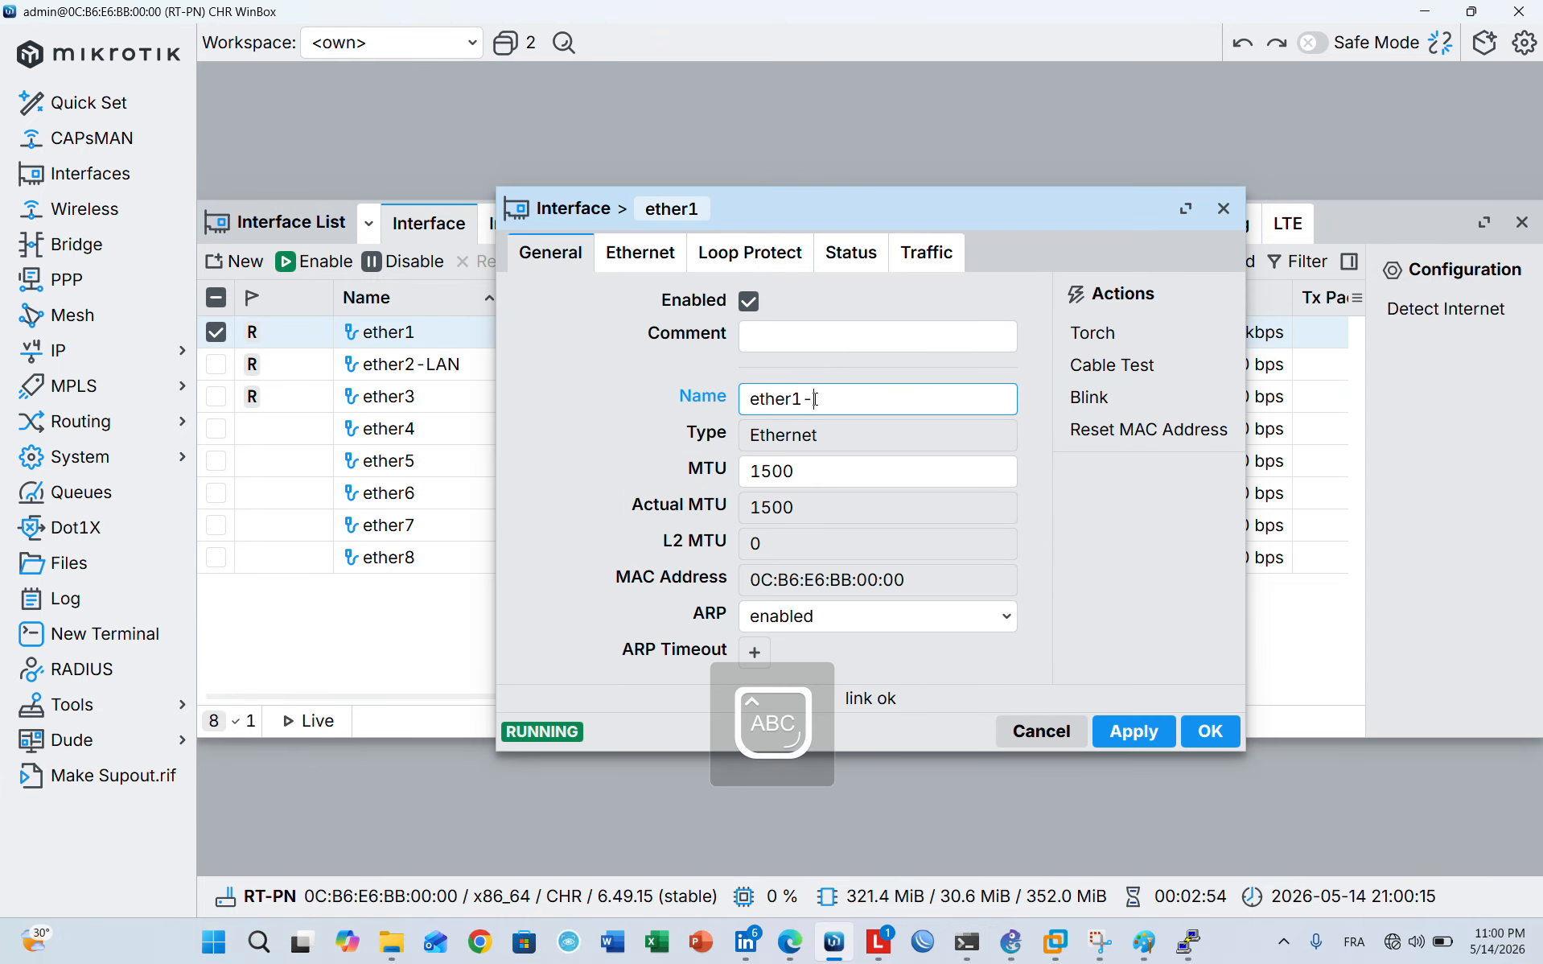
pyautogui.write('MNGMT')
pyautogui.press('Return')
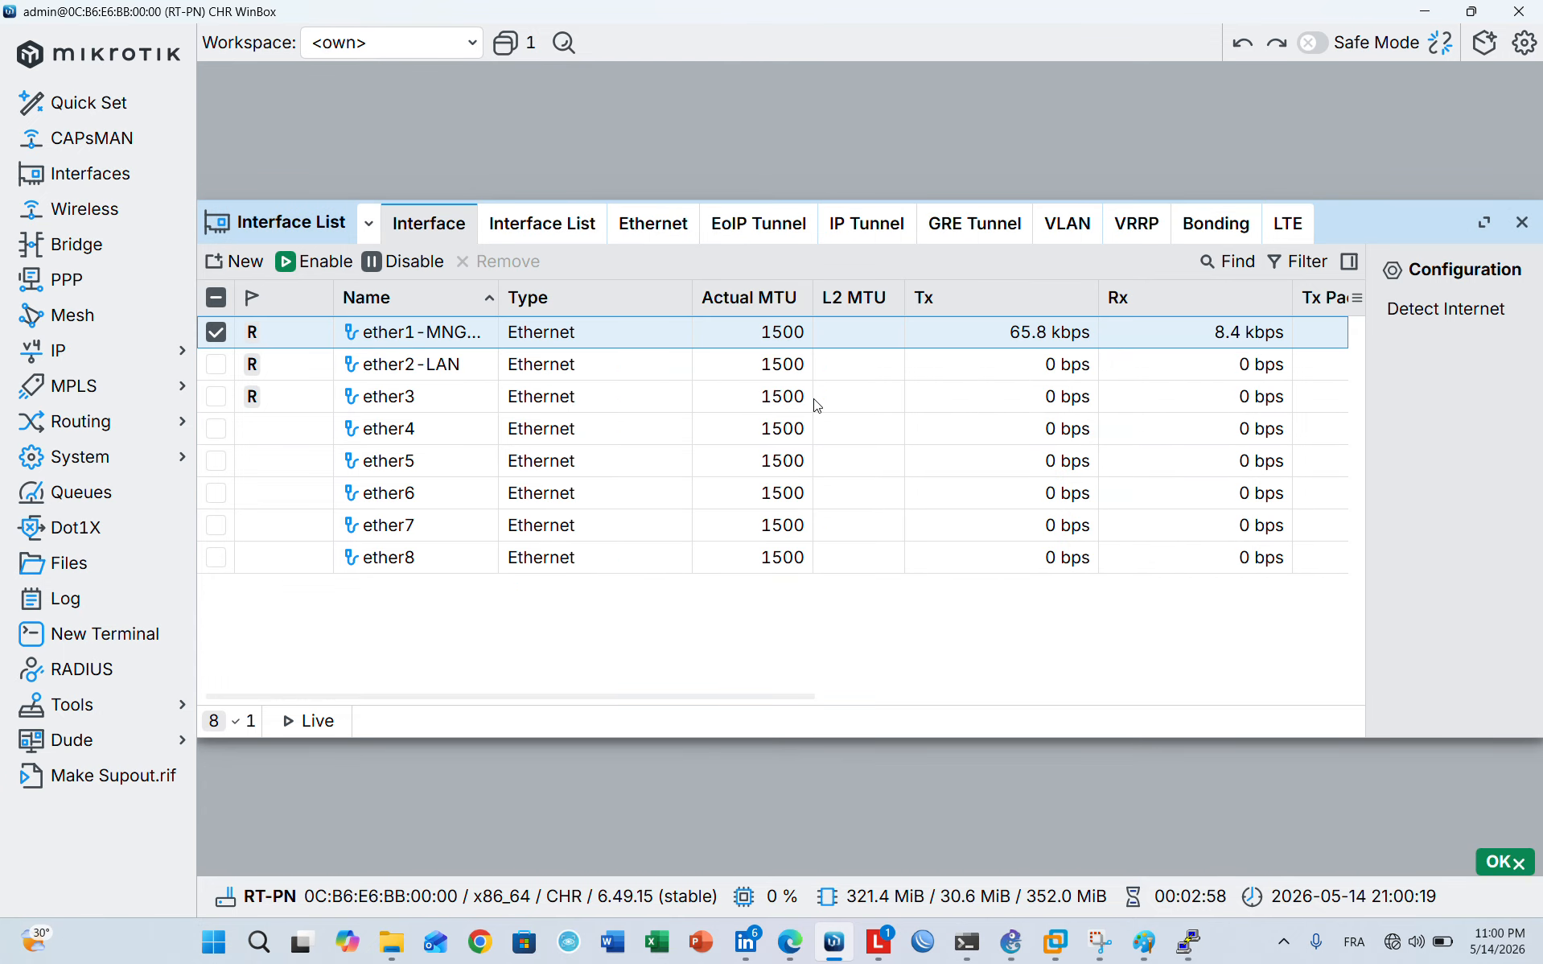
# Rename the ether3 interface as ether3-INTERCO and close the interface list
pyautogui.doubleClick(411, 397)
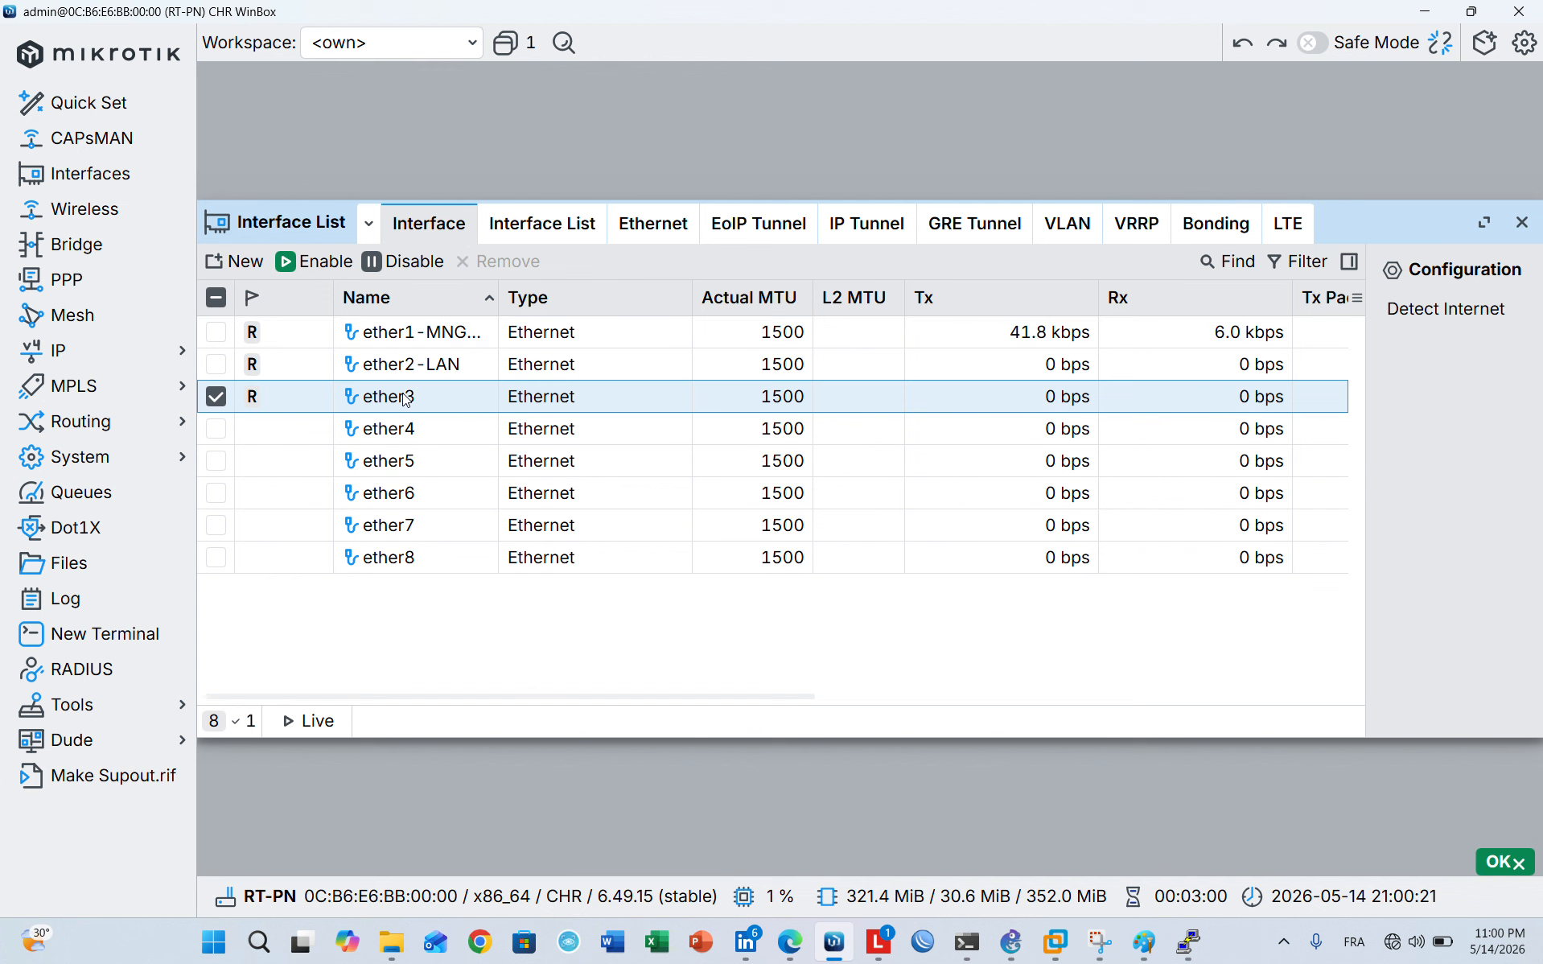
pyautogui.click(890, 399)
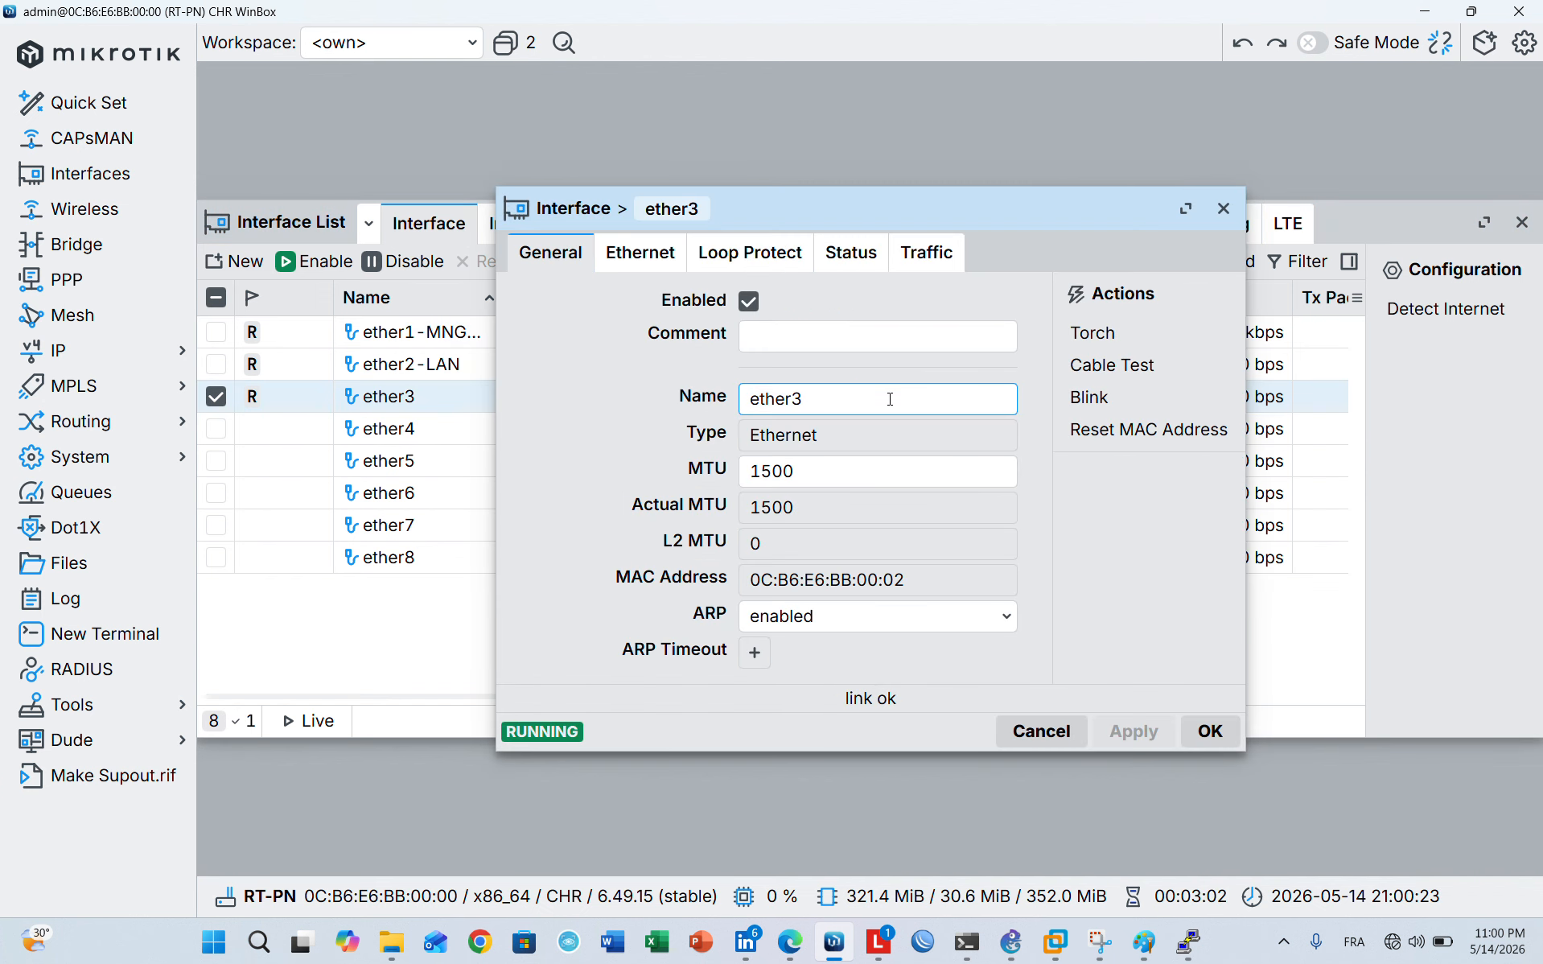
pyautogui.press('capslock')
pyautogui.write('-INTERCO')
pyautogui.press('Return')
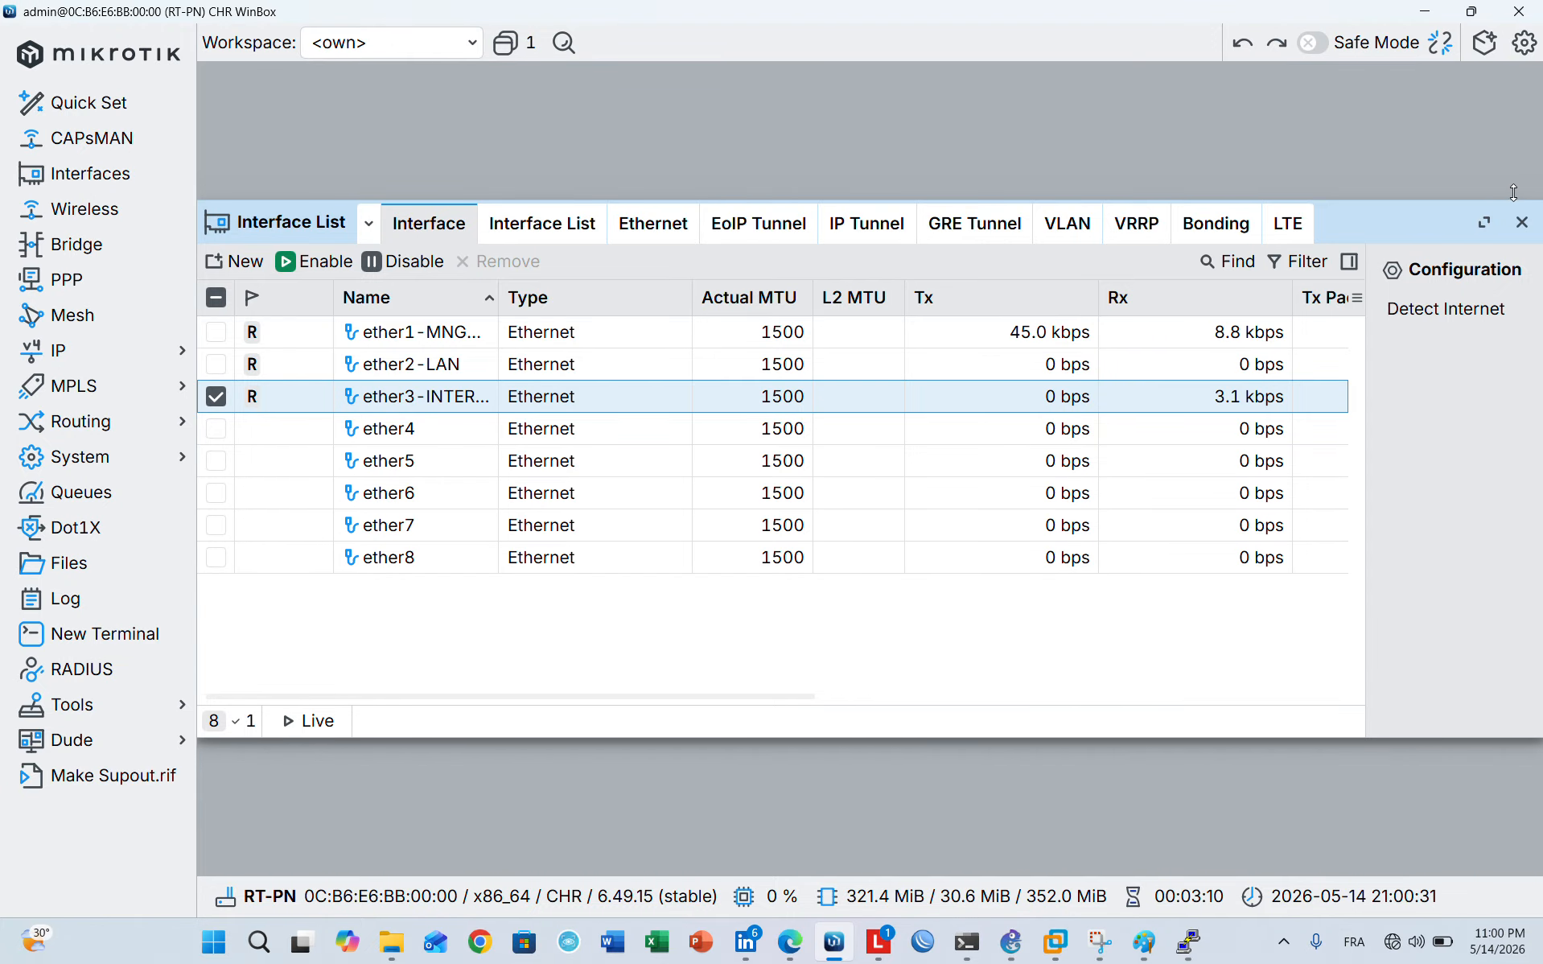
pyautogui.click(1522, 223)
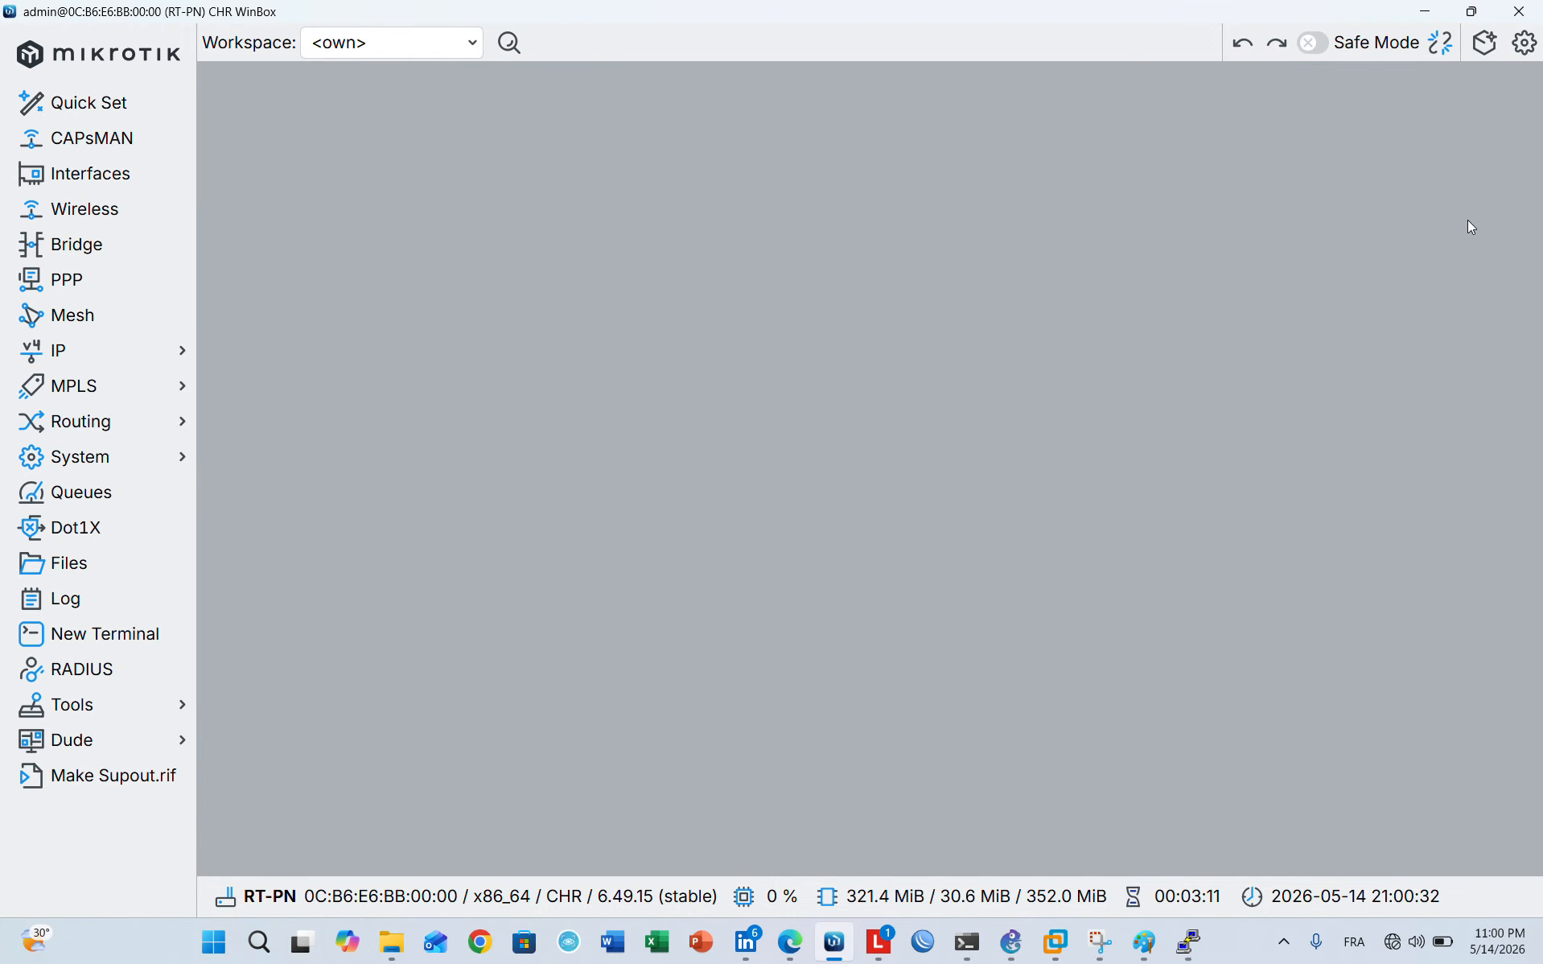
# Add the IP address 20.20.20.254/24 on ether2-LAN with the comment "IP LAN"
pyautogui.click(58, 355)
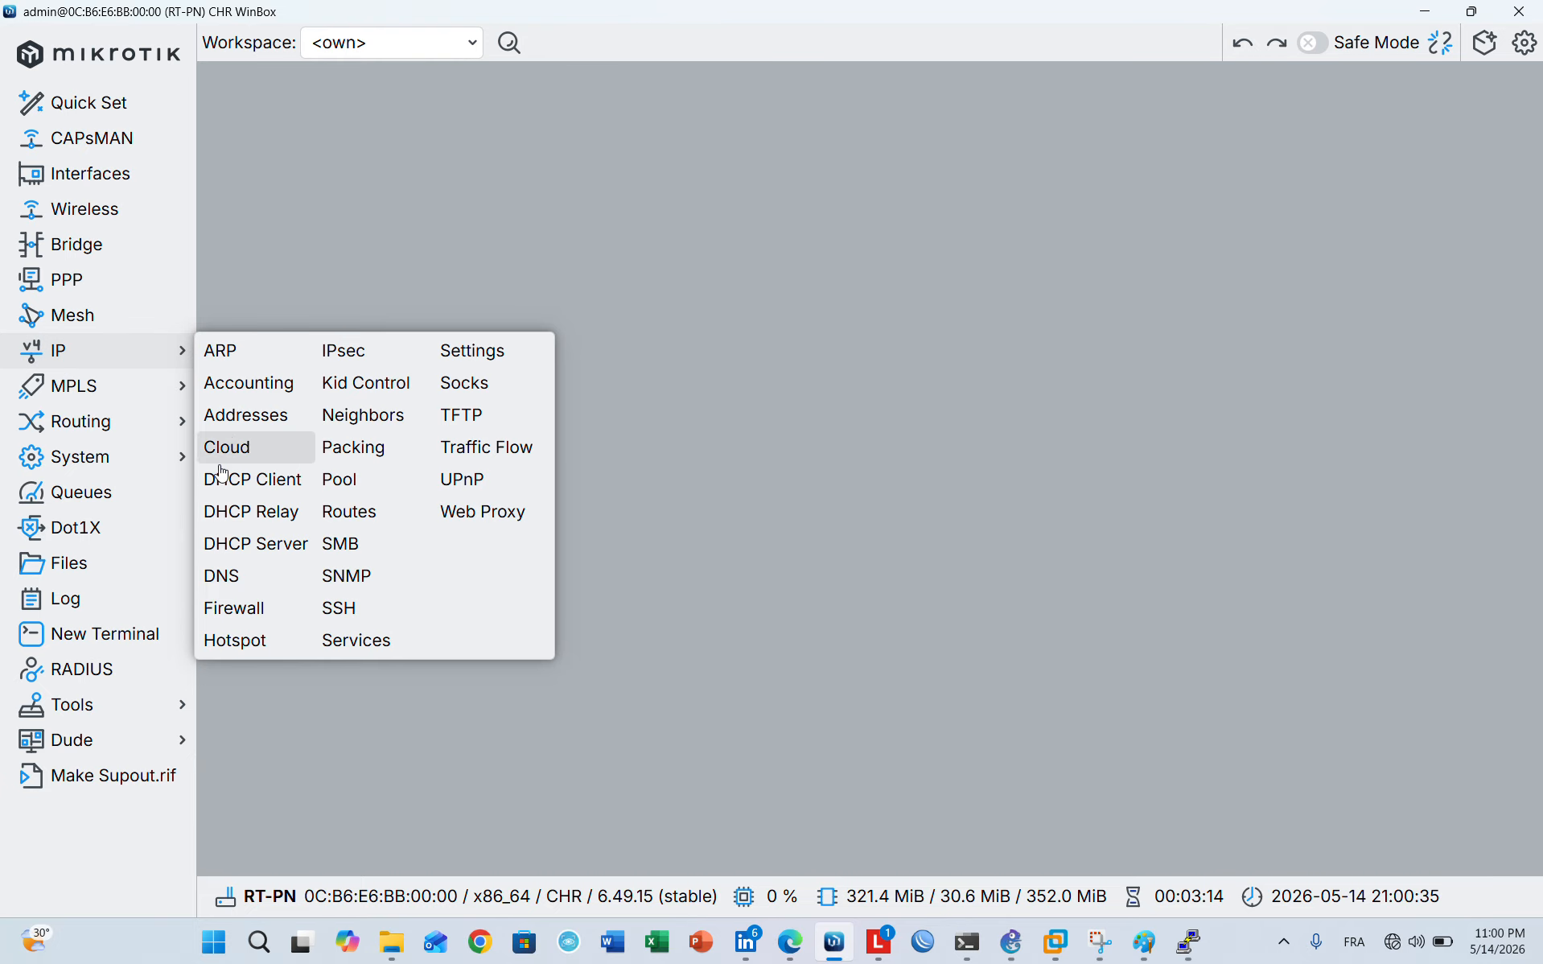
pyautogui.click(267, 419)
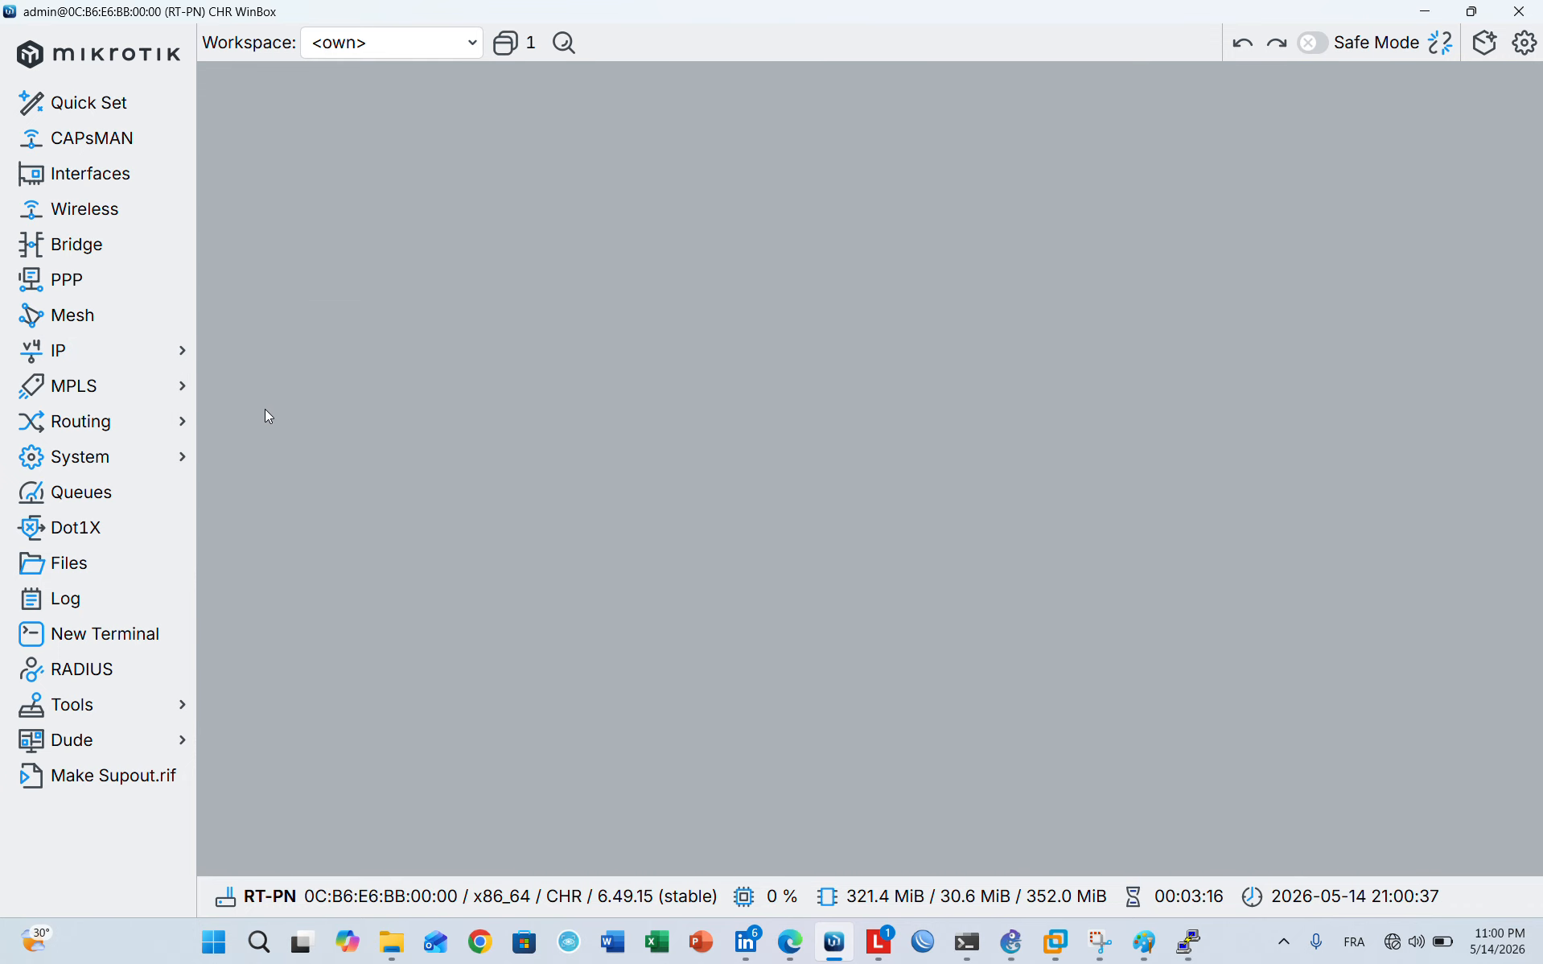
pyautogui.click(615, 261)
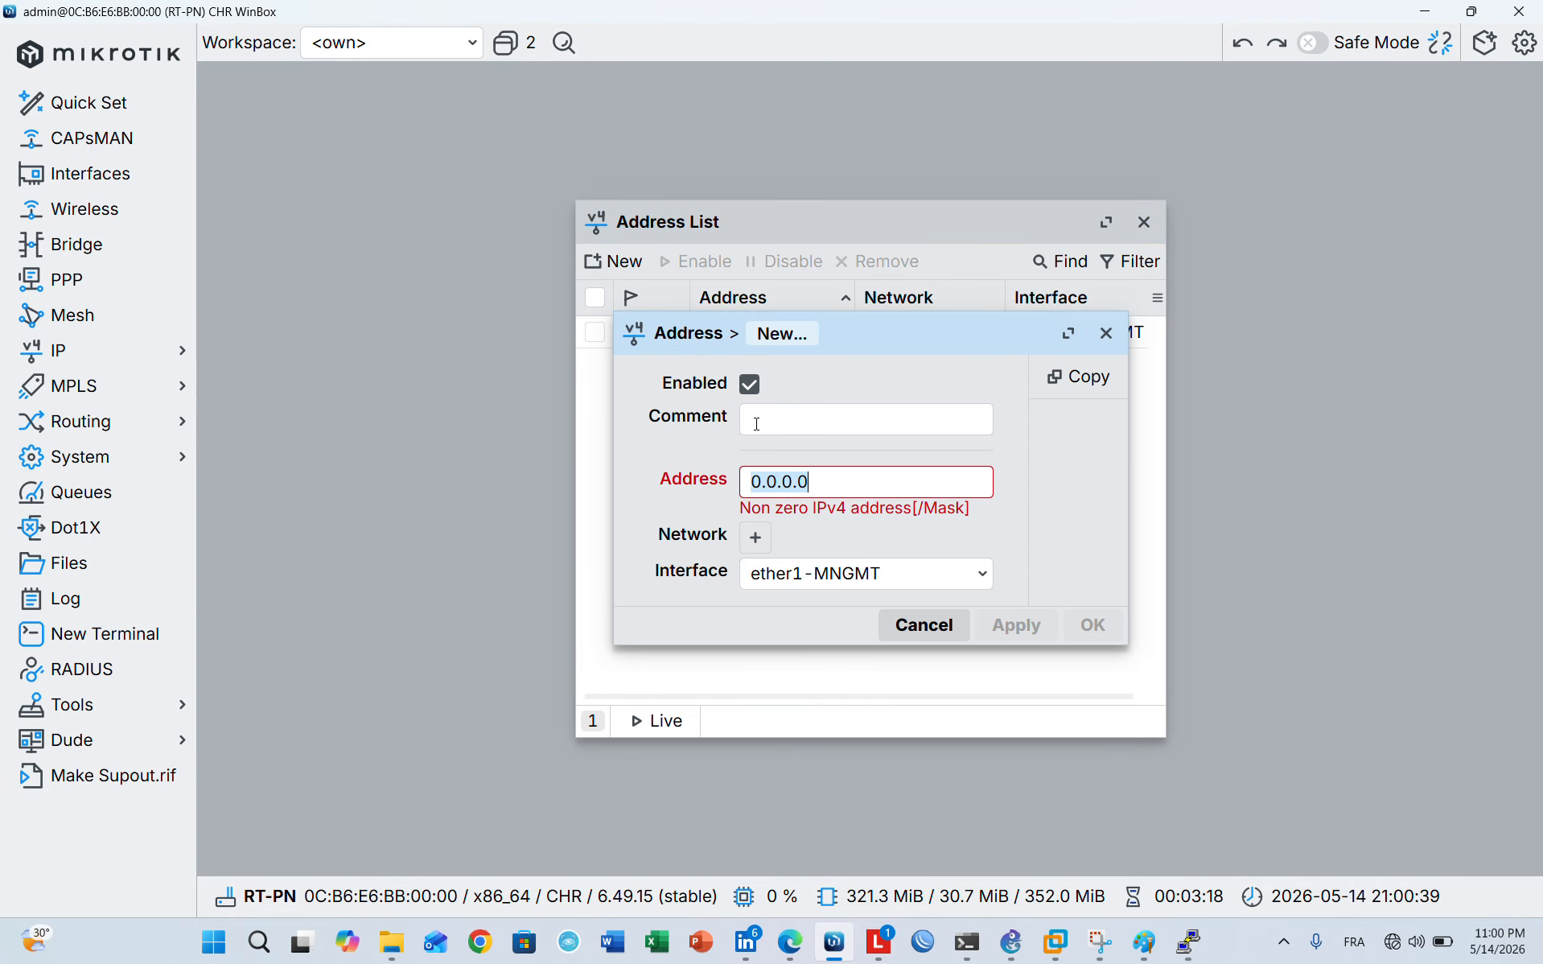
pyautogui.write('20.20.20.')
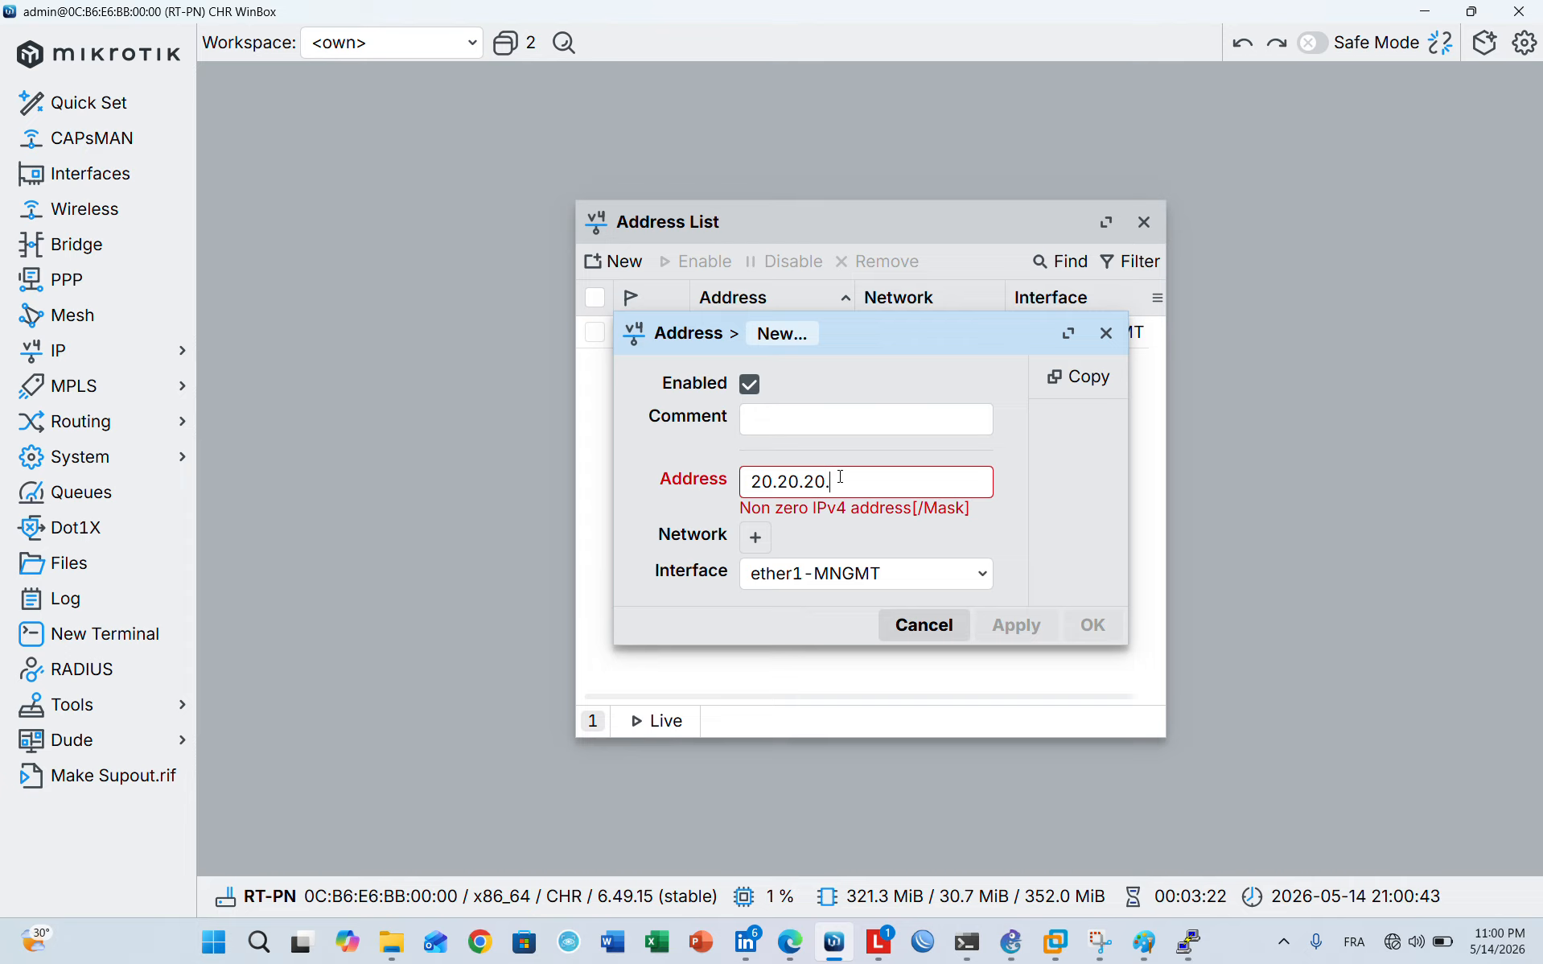
pyautogui.write('254')
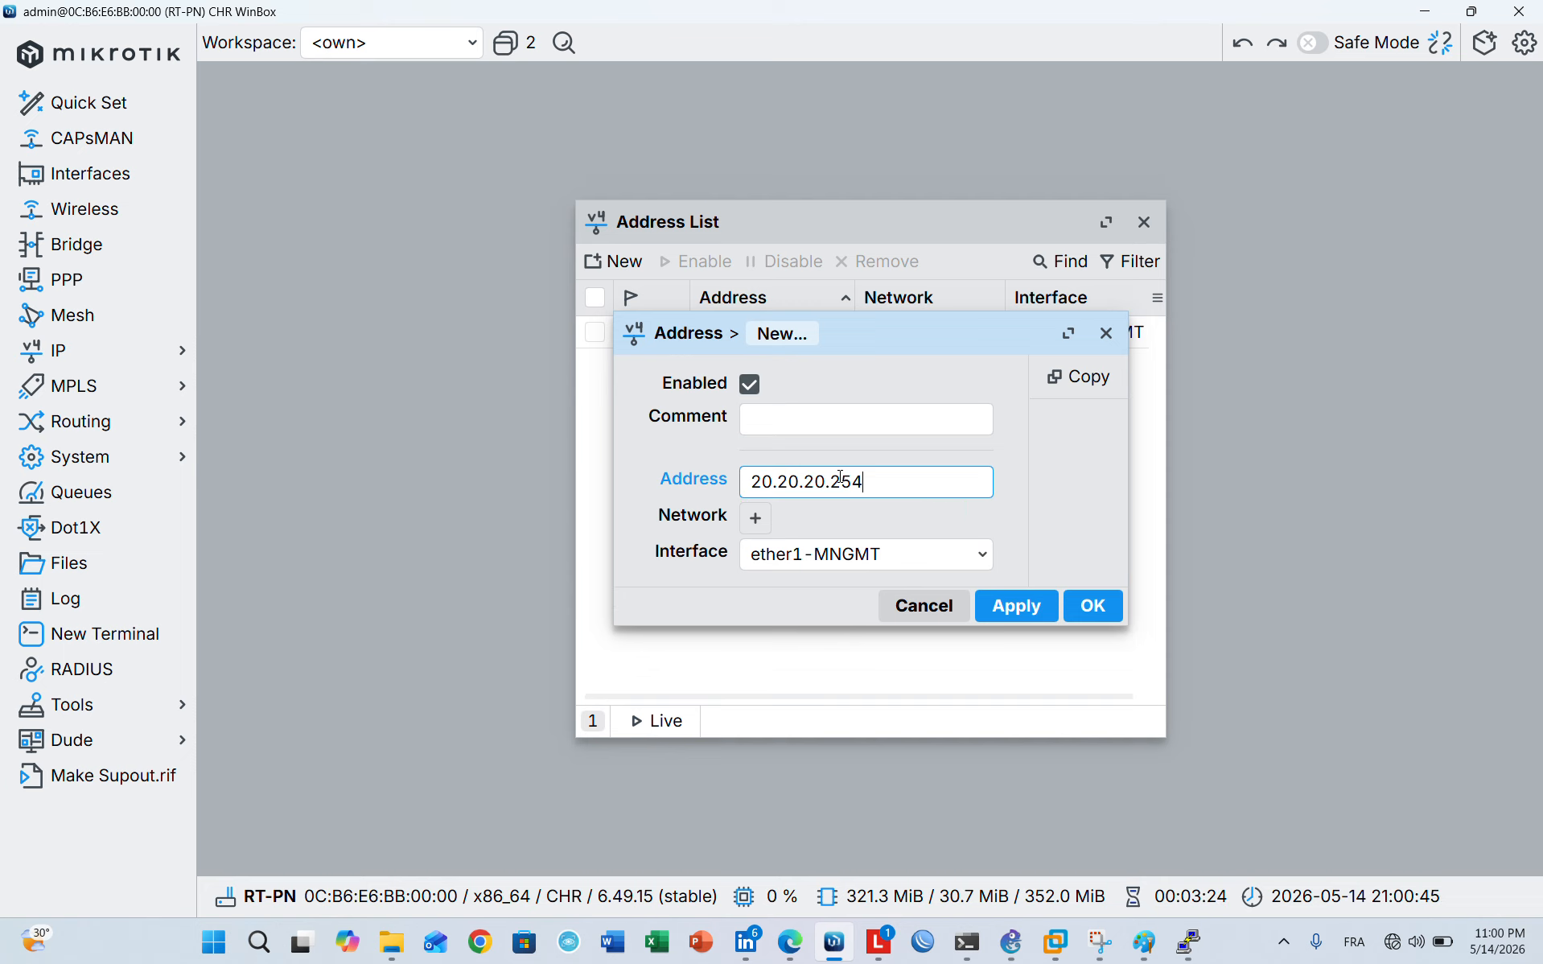
pyautogui.write('/24')
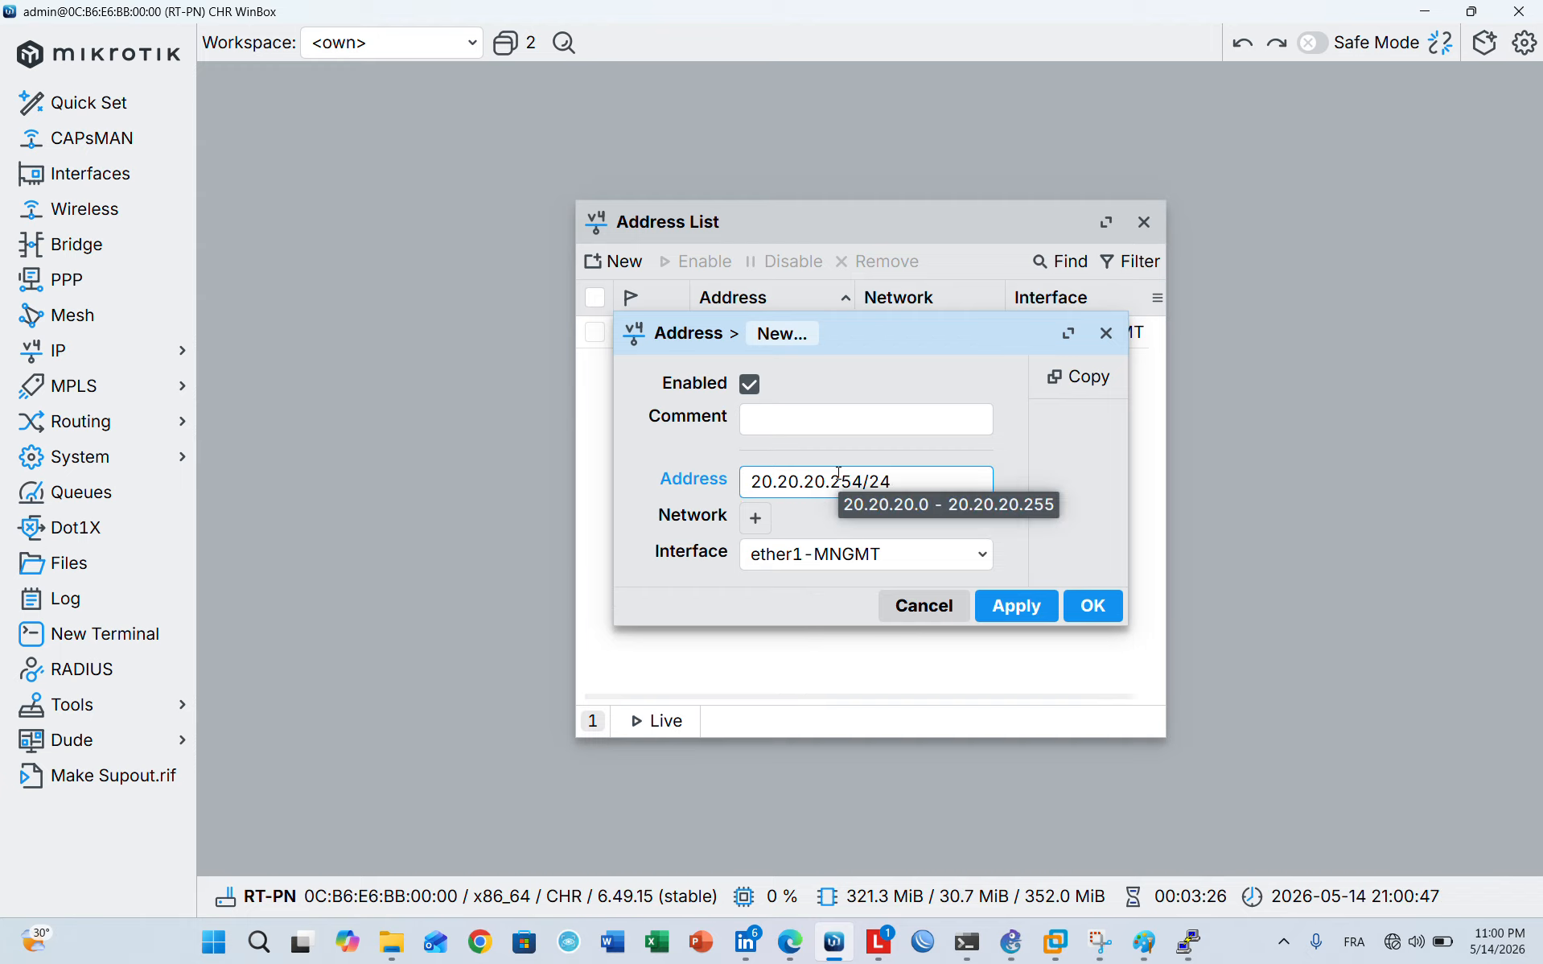
pyautogui.click(841, 554)
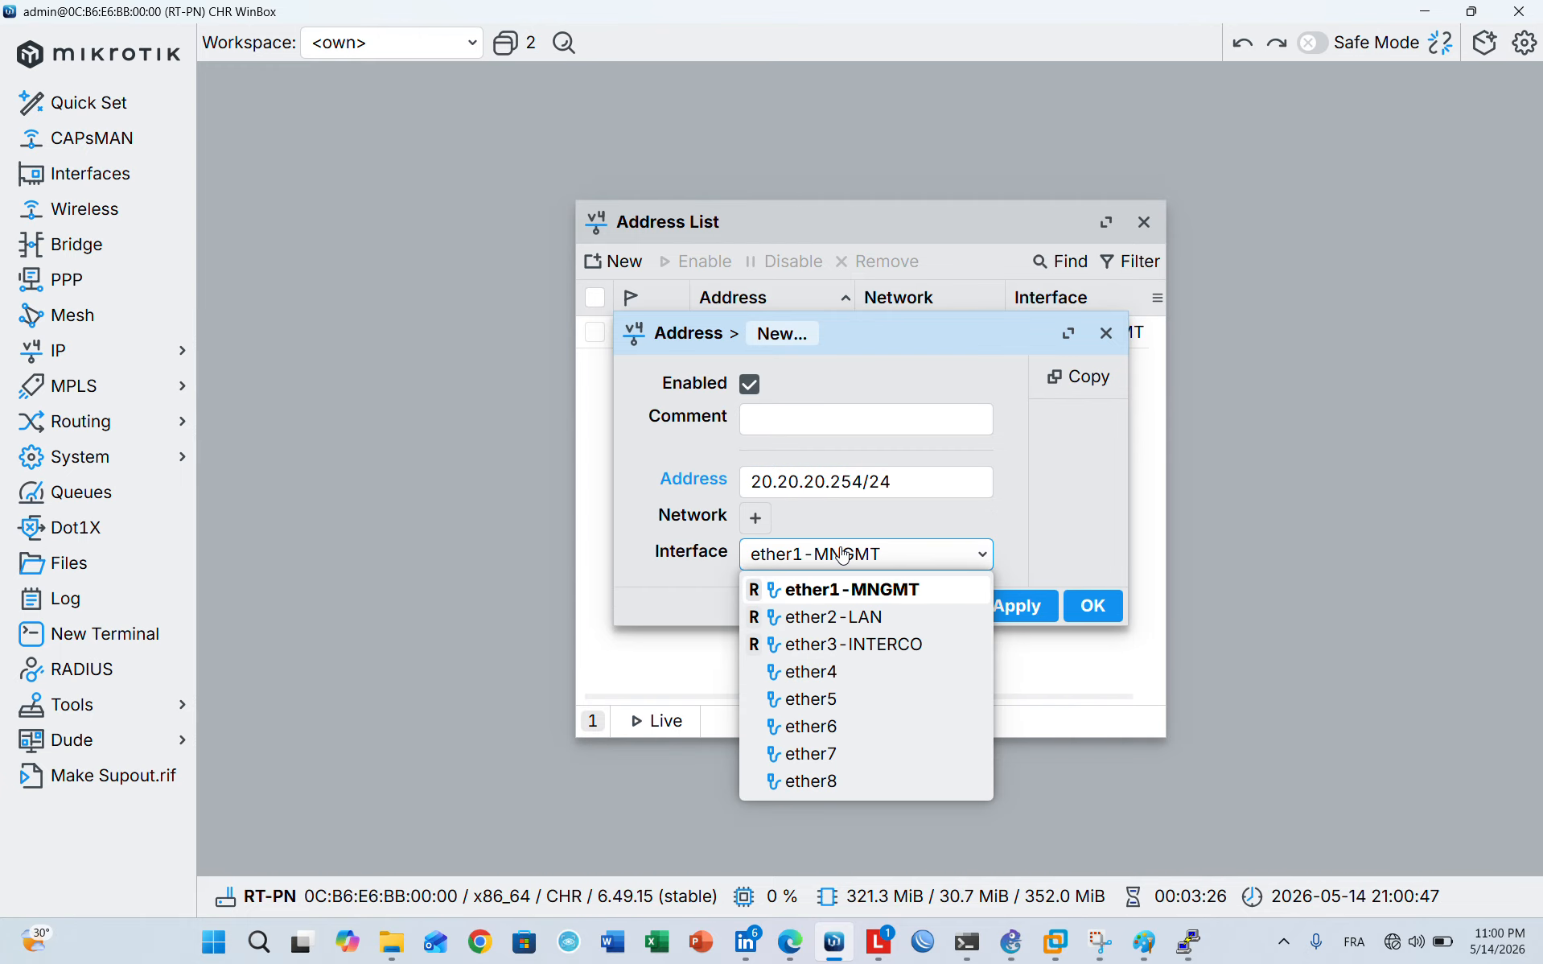
pyautogui.click(851, 617)
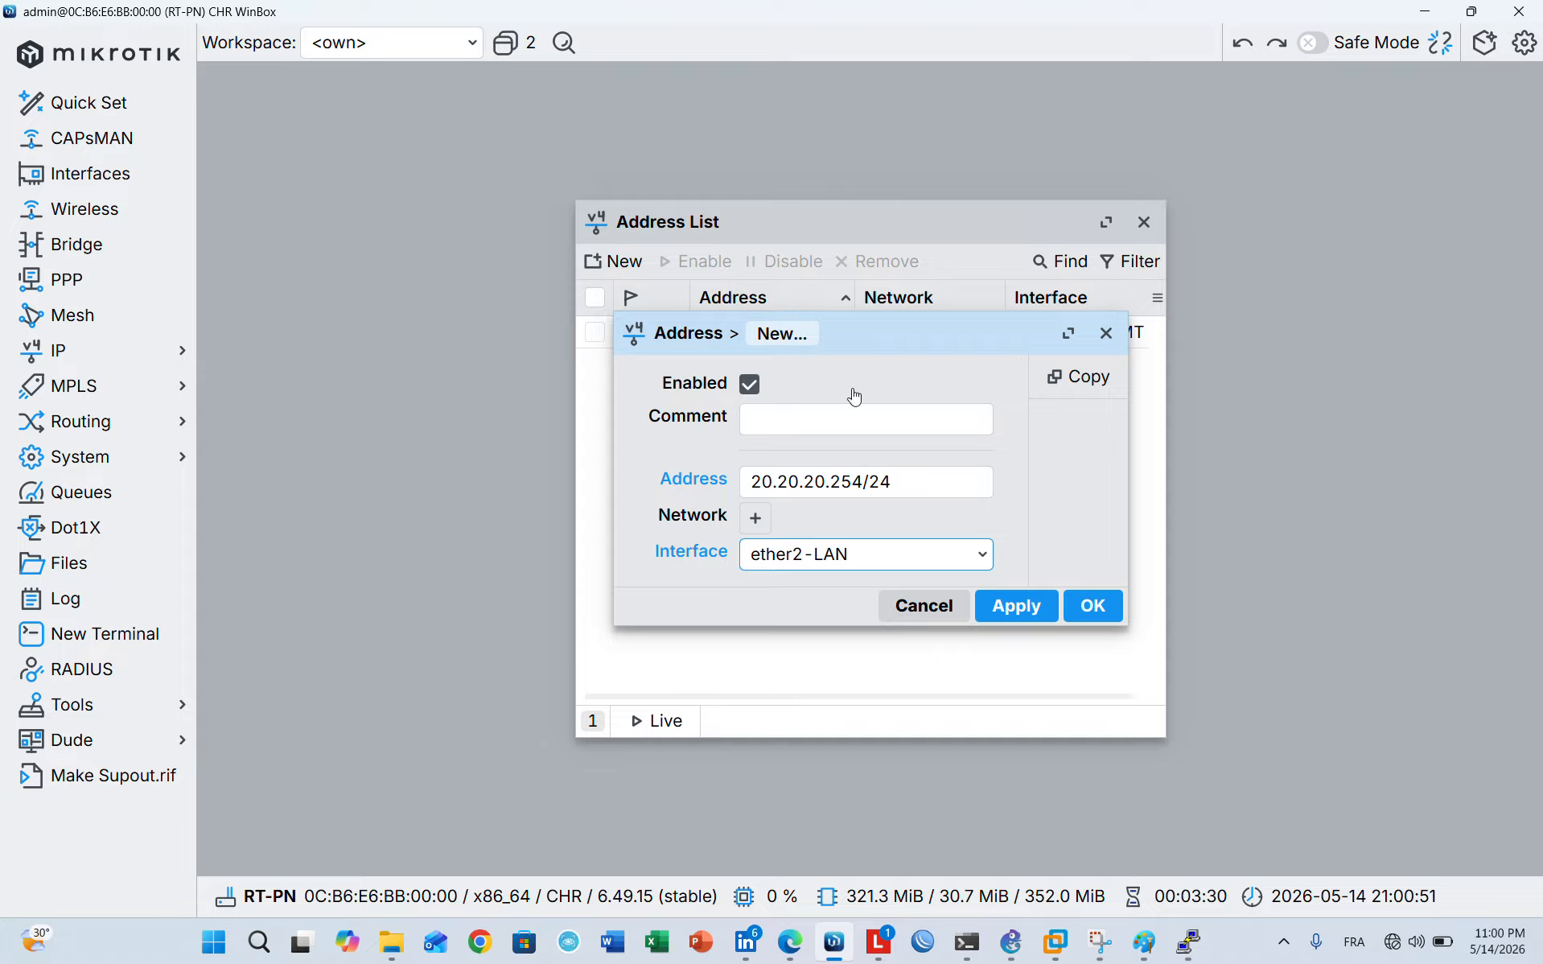
pyautogui.click(841, 416)
pyautogui.write('IP LAN')
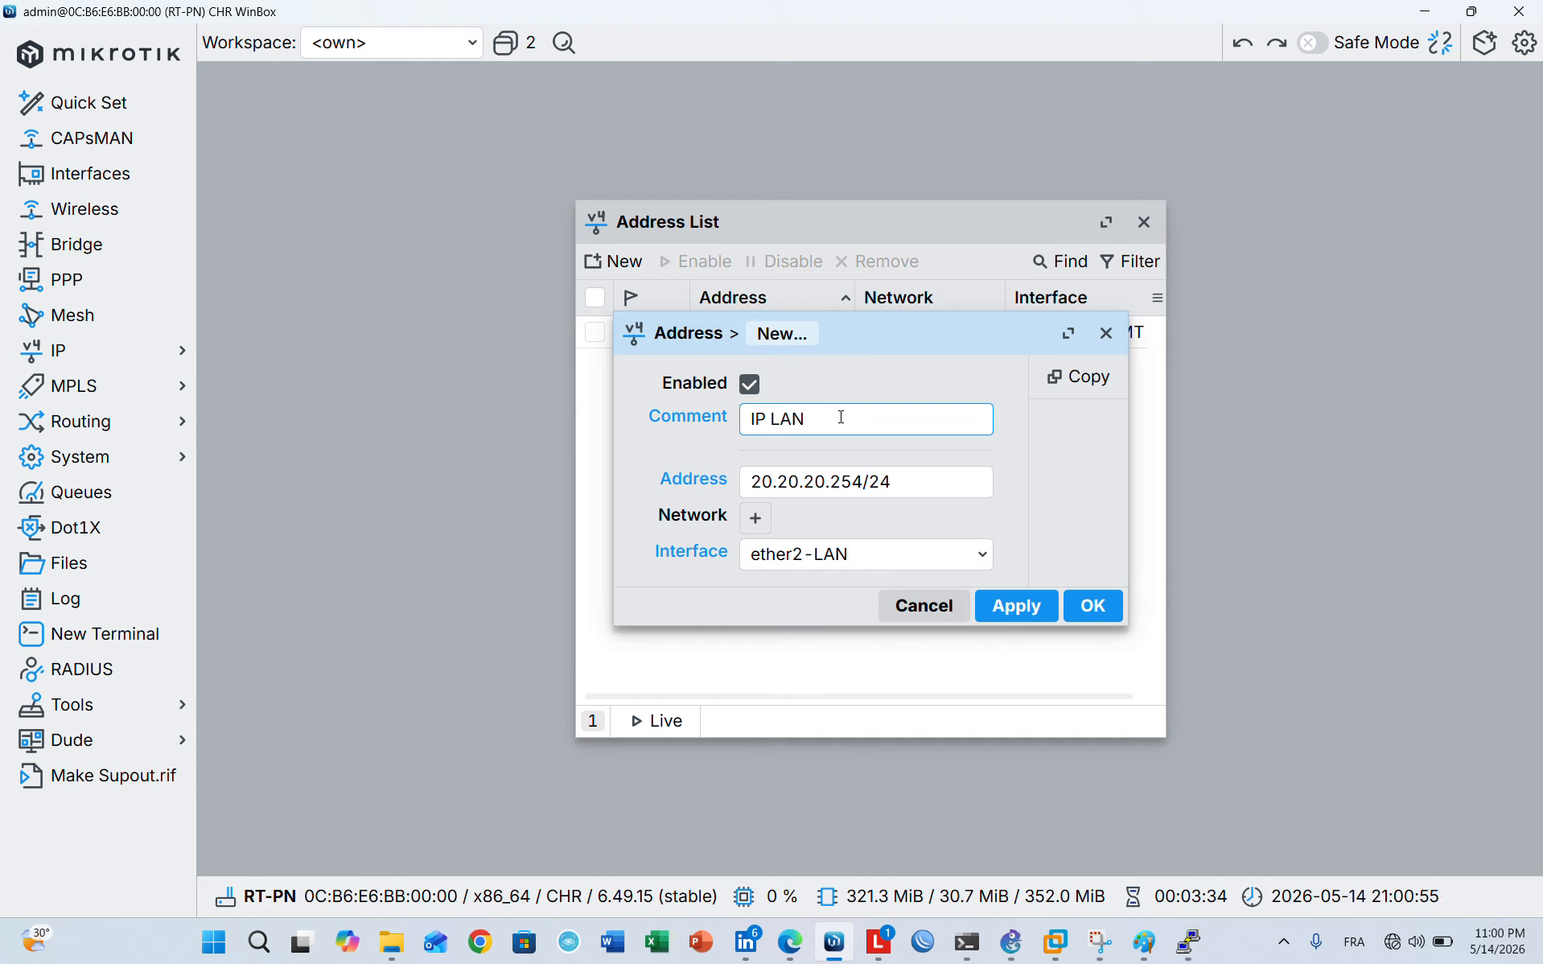
pyautogui.click(998, 605)
pyautogui.click(1081, 627)
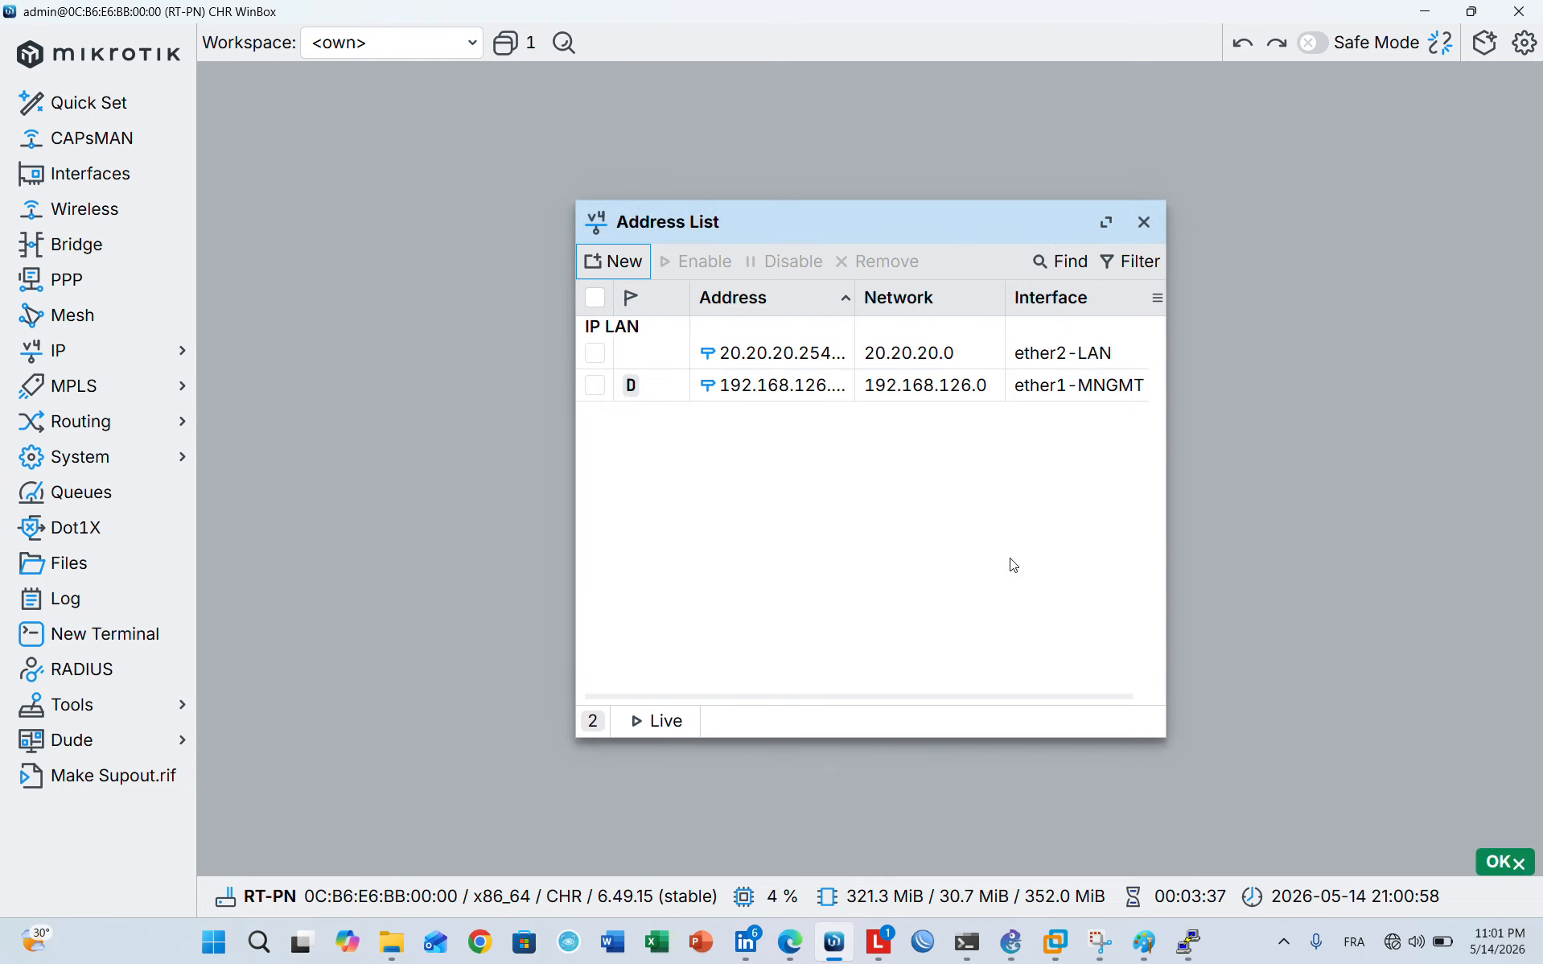
# Add the IP address 172.16.0.2/30 on the ether3-INTERCO interface
pyautogui.click(621, 263)
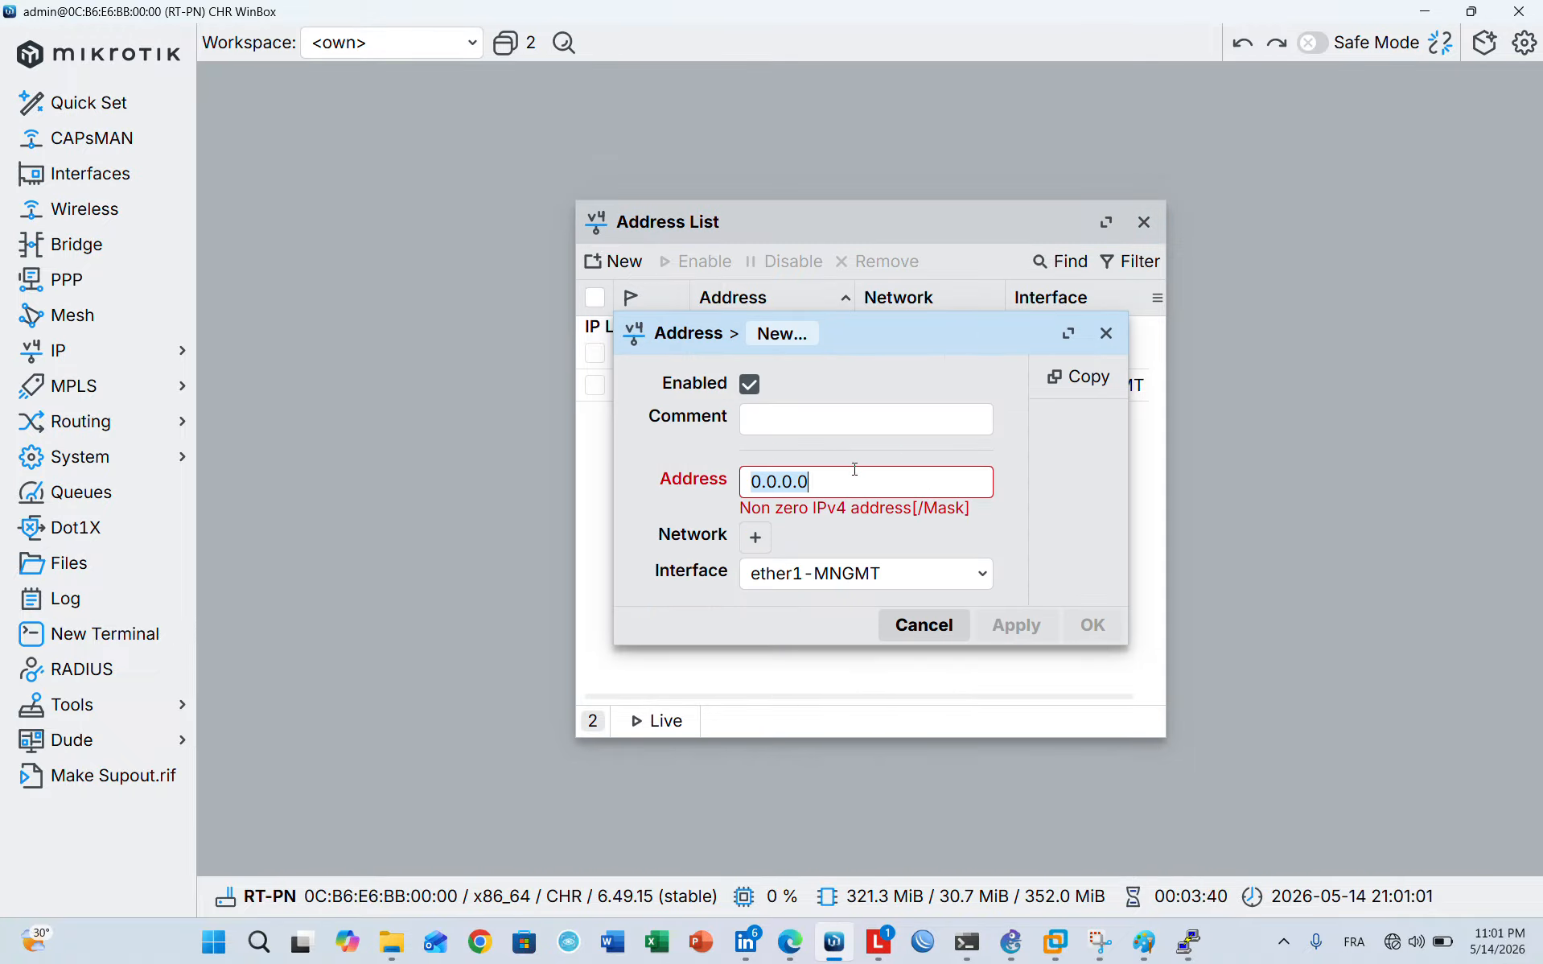
pyautogui.write('172')
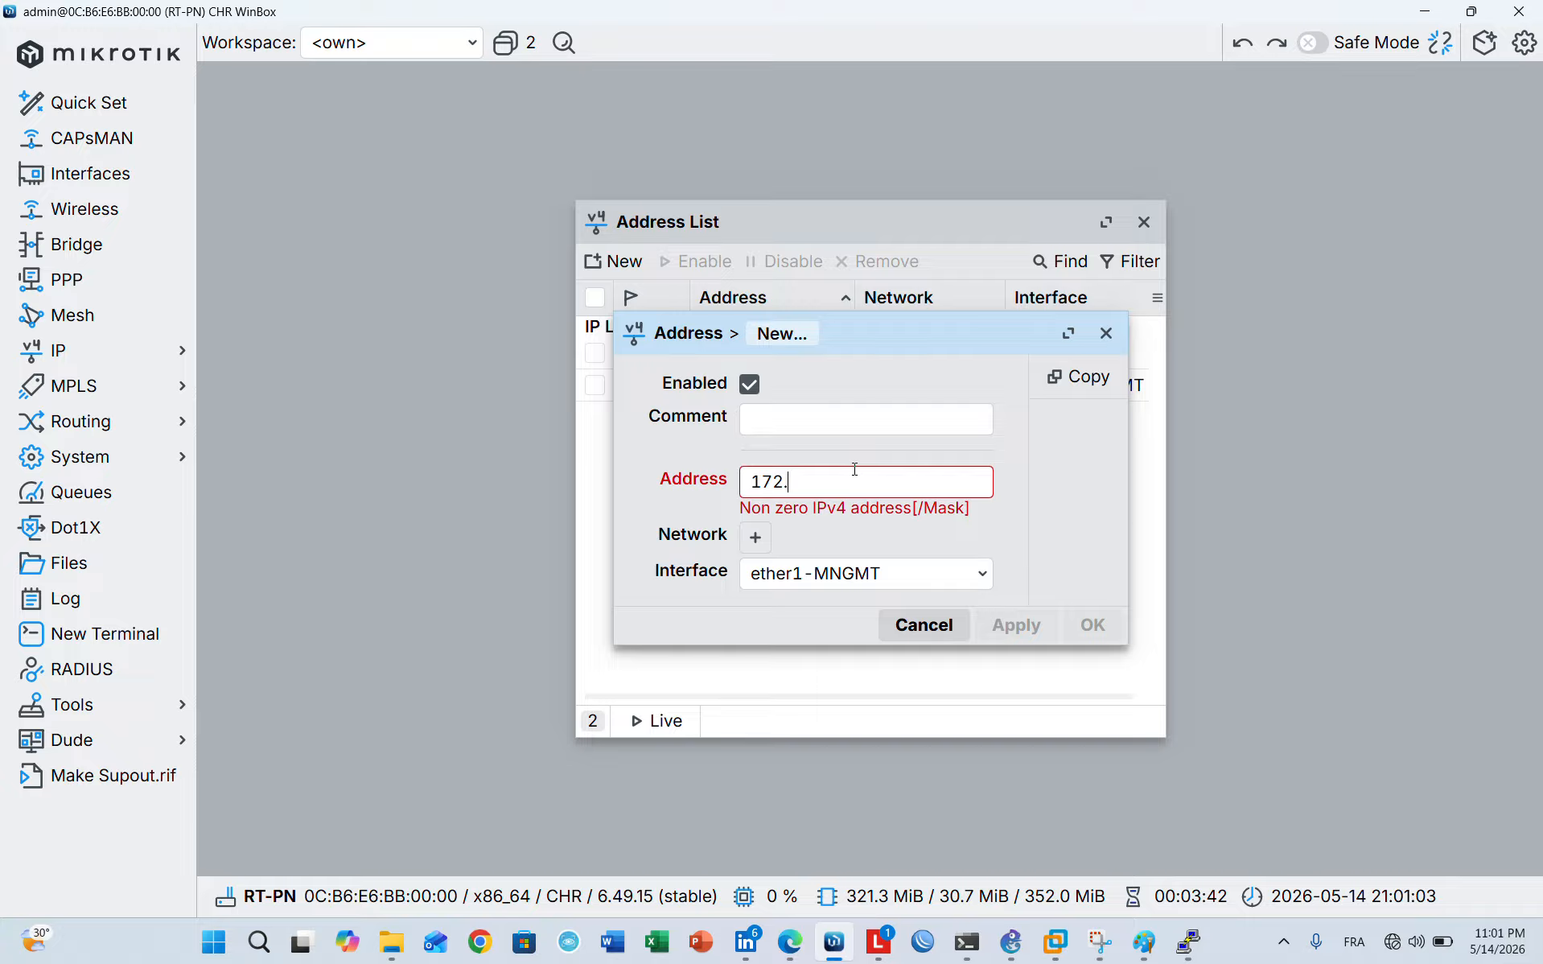
pyautogui.write('.16')
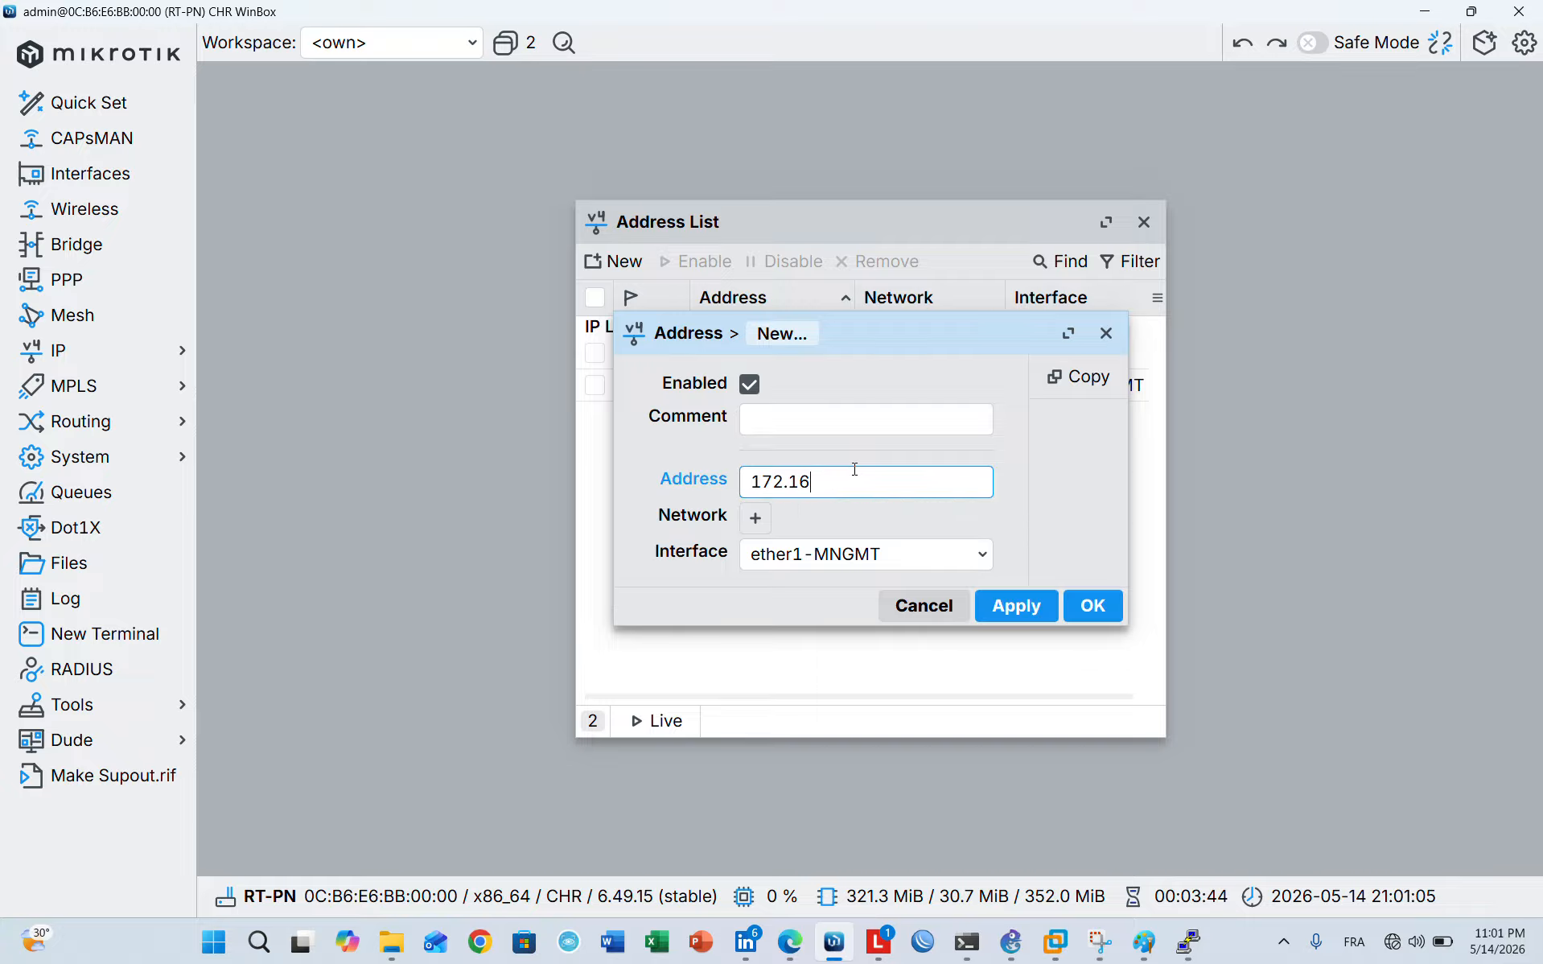
pyautogui.write('.0.')
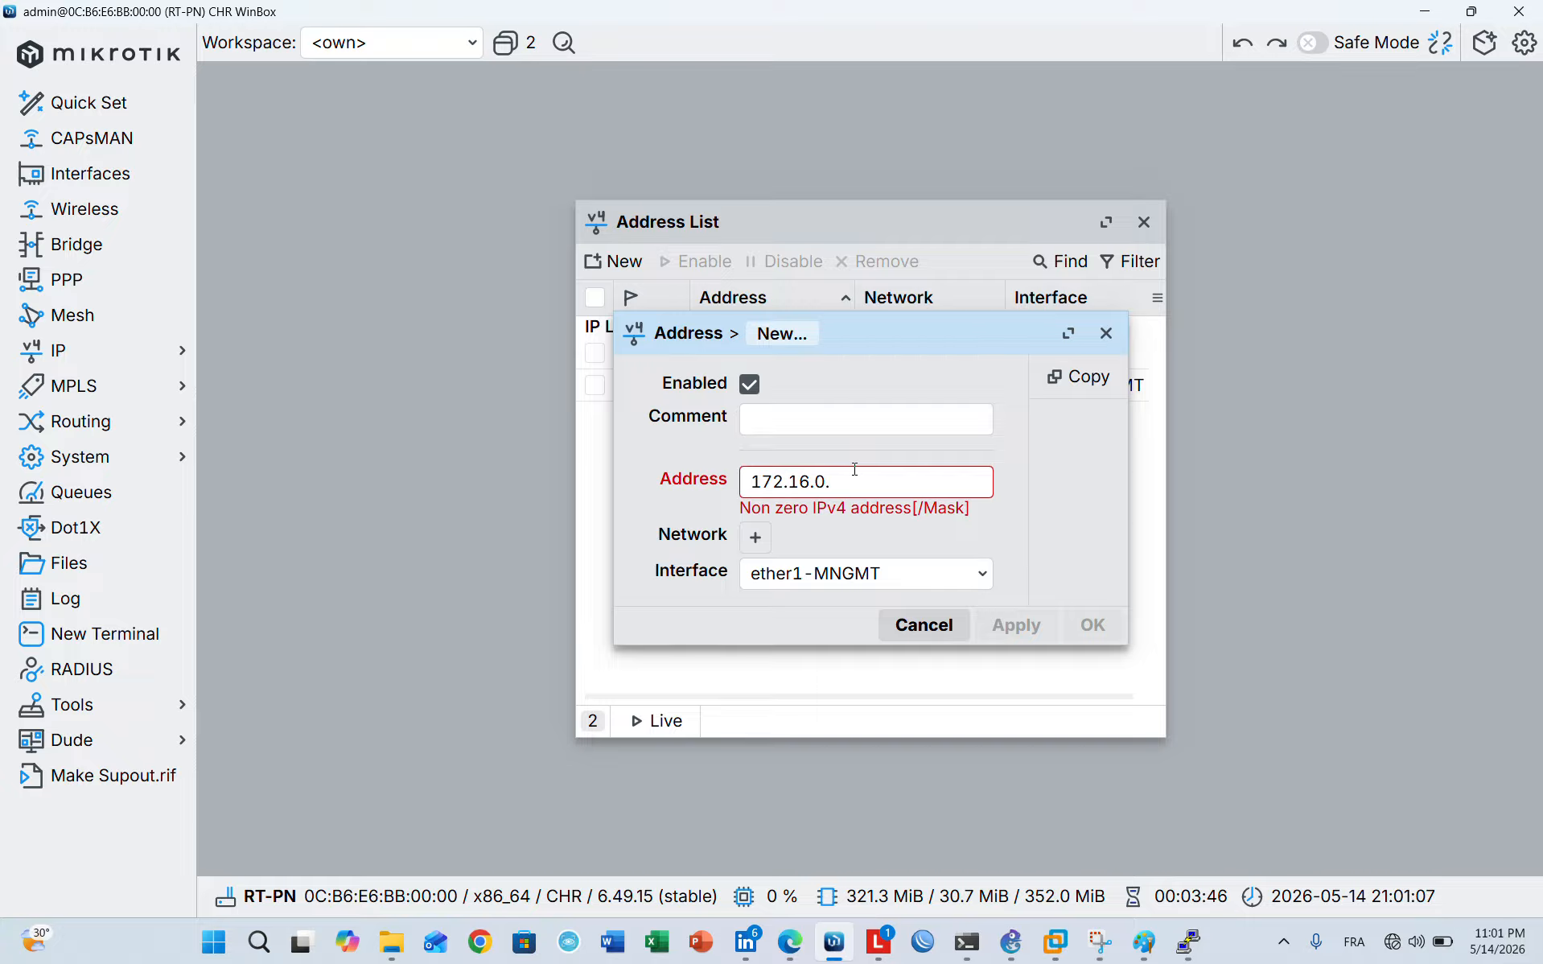
pyautogui.write('2')
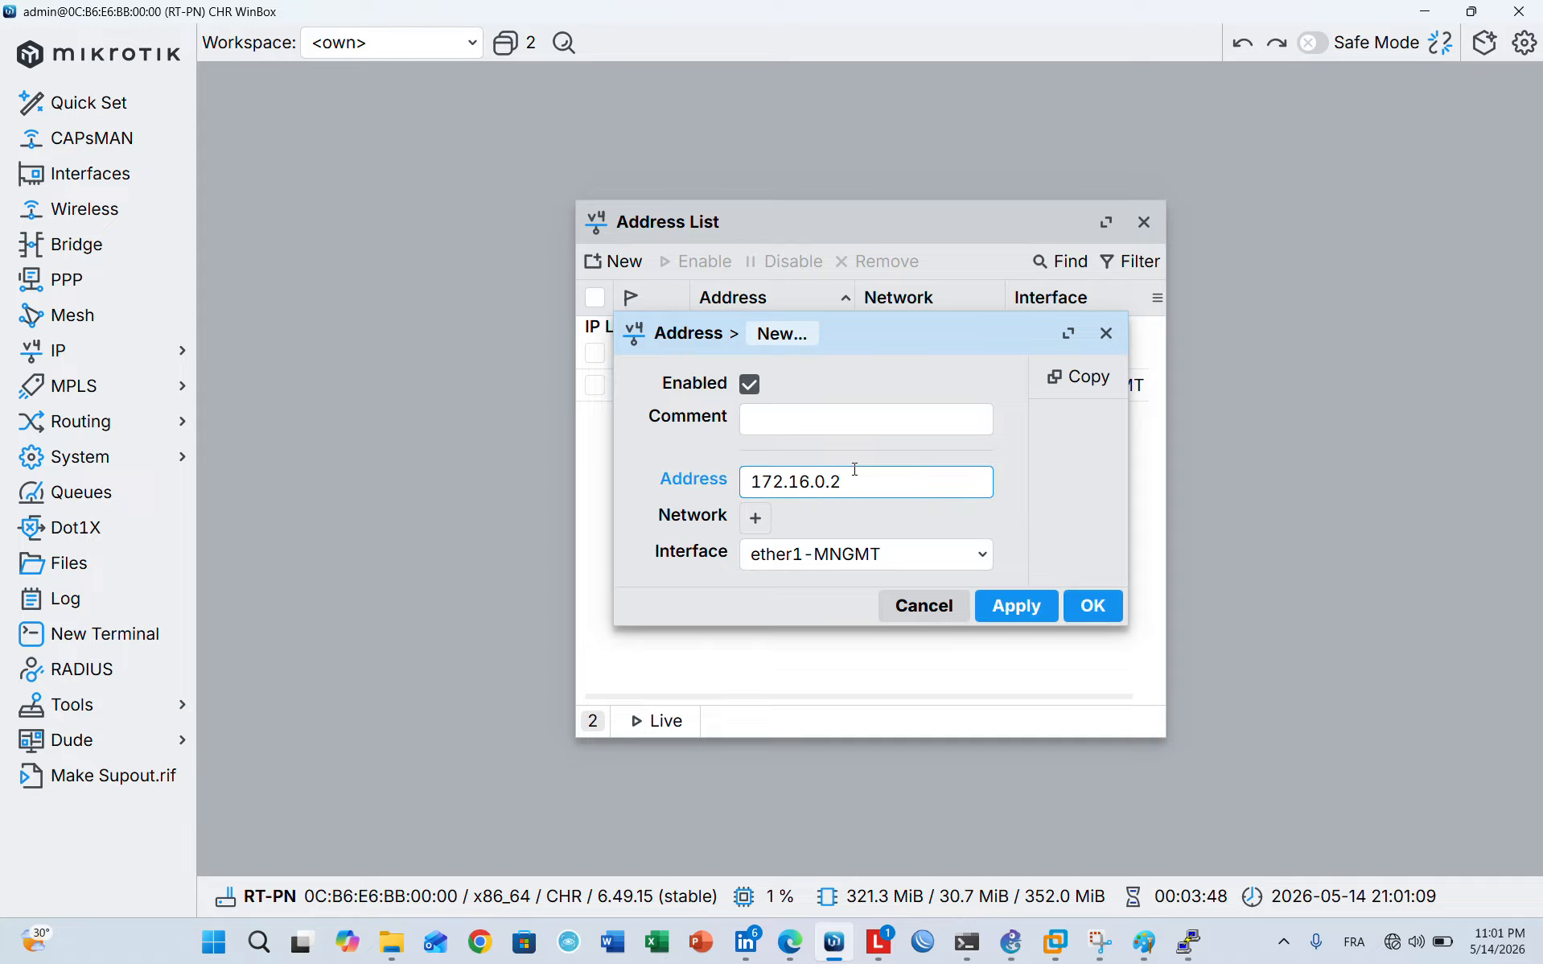
pyautogui.write('/30')
pyautogui.click(769, 560)
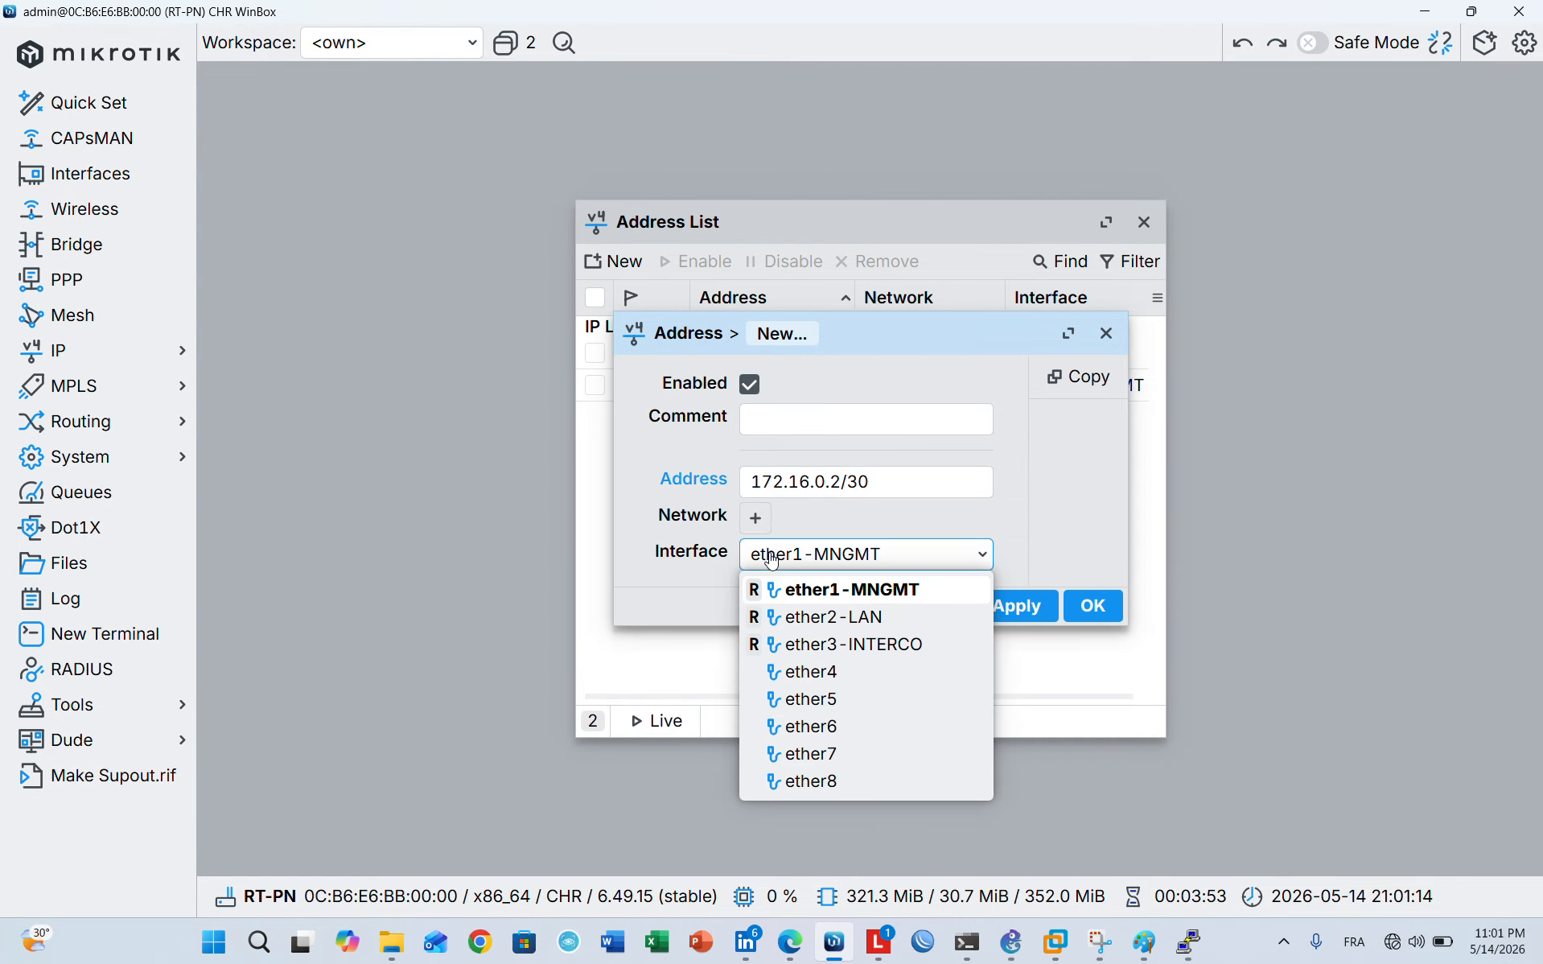
pyautogui.click(800, 643)
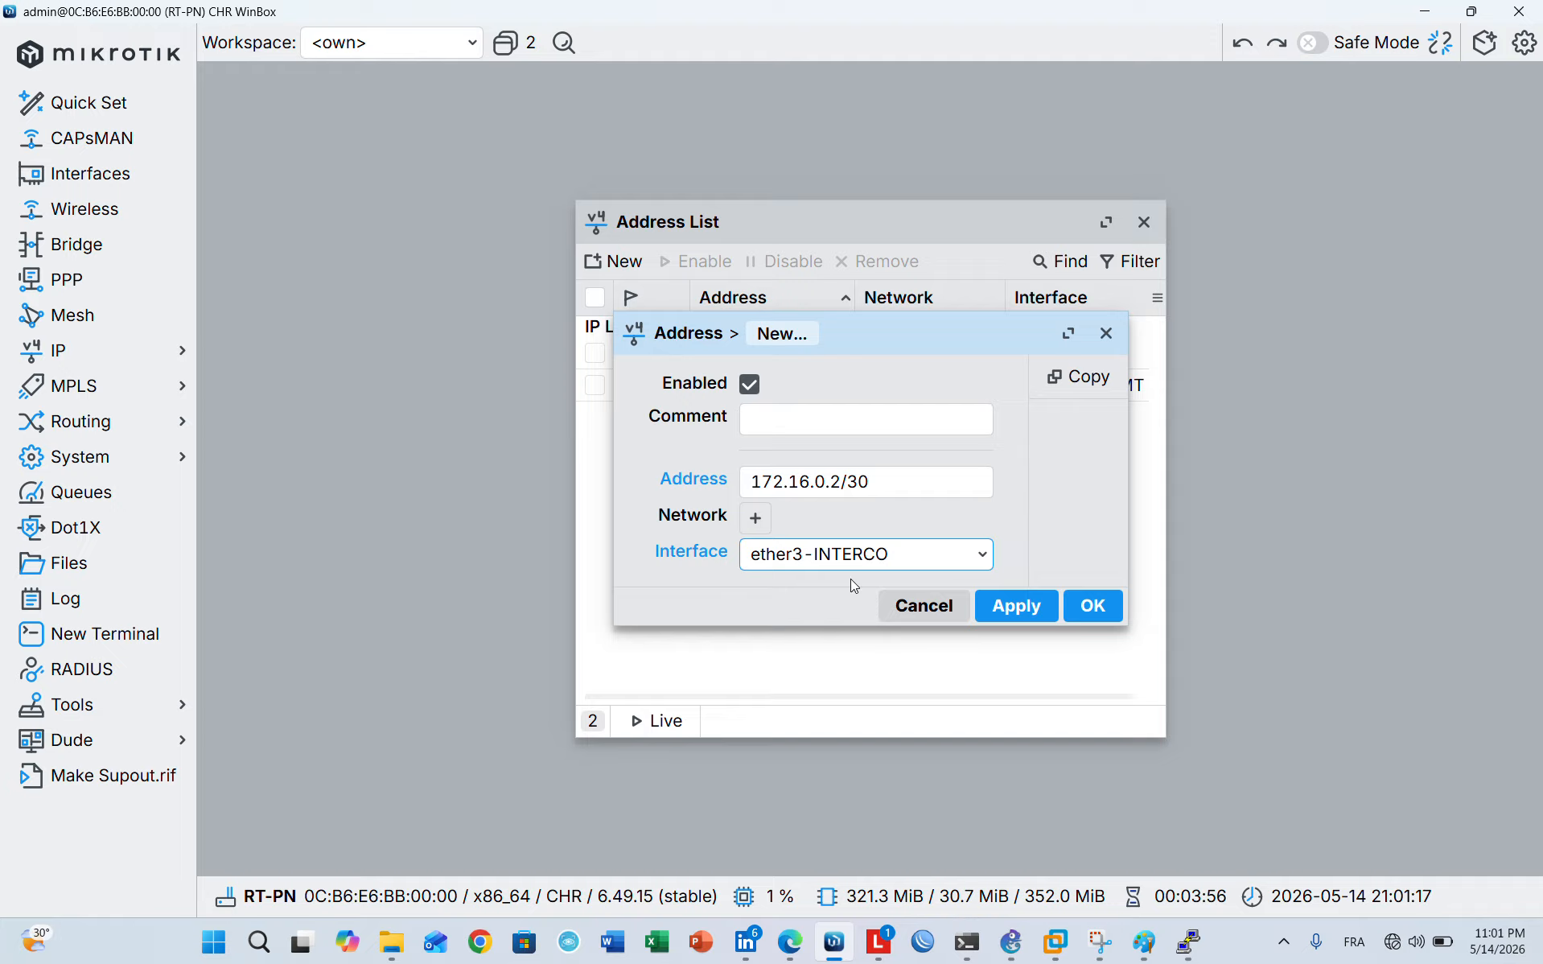
pyautogui.click(1027, 606)
pyautogui.click(1092, 608)
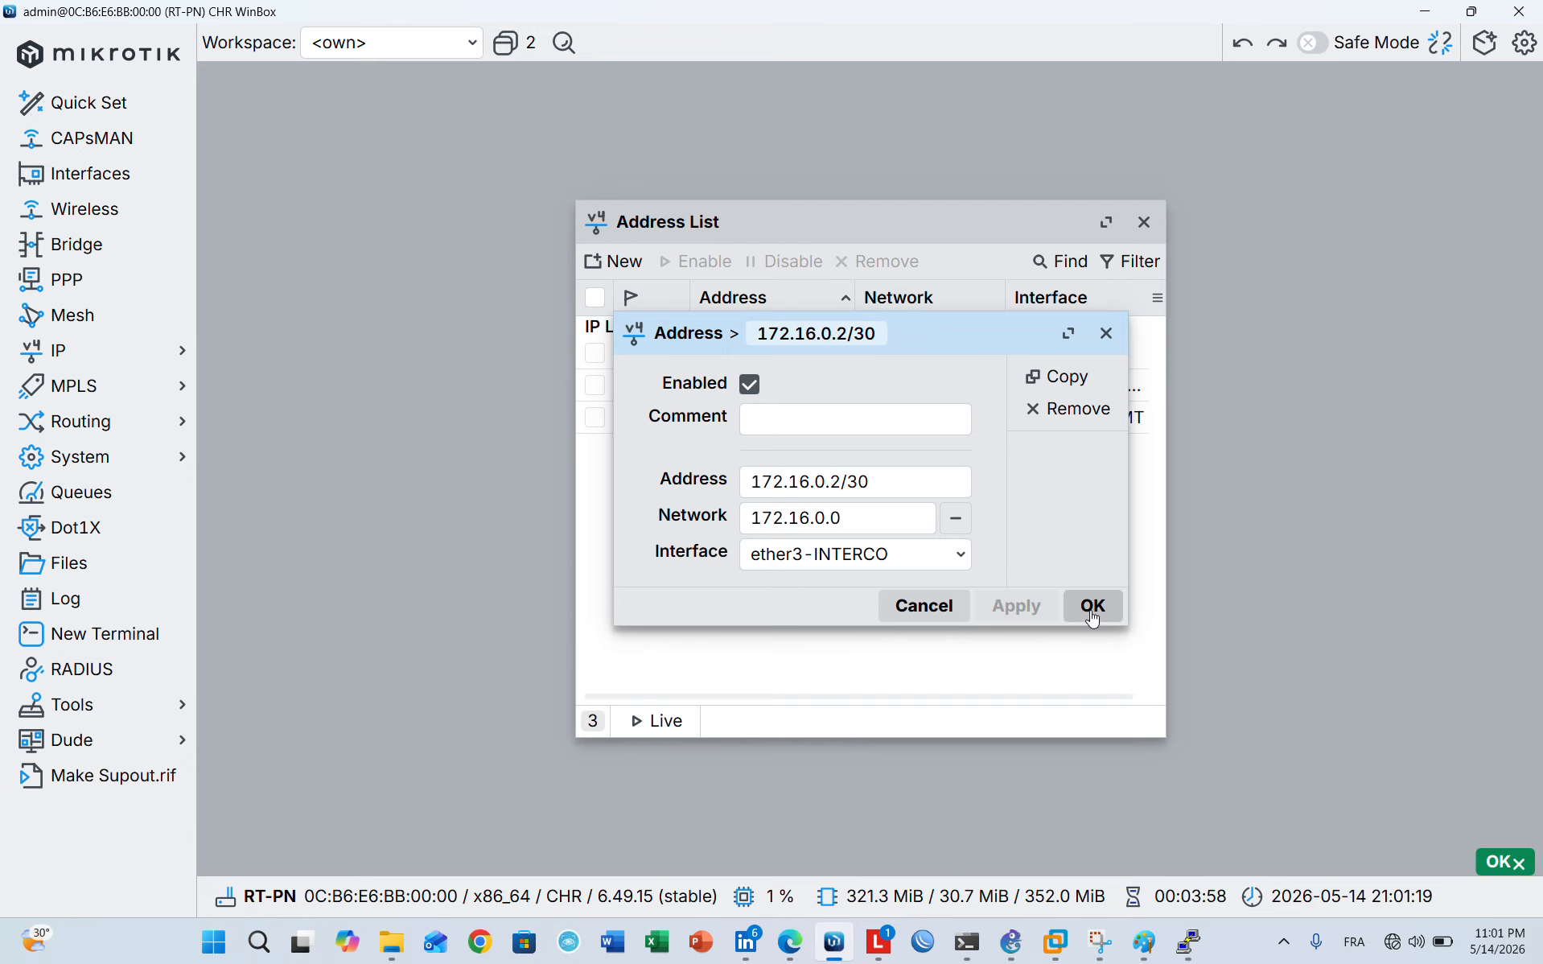
# Set the comment of the 172.16.0.2/30 address to "LIEN INTERCO" and close the address list
pyautogui.click(804, 422)
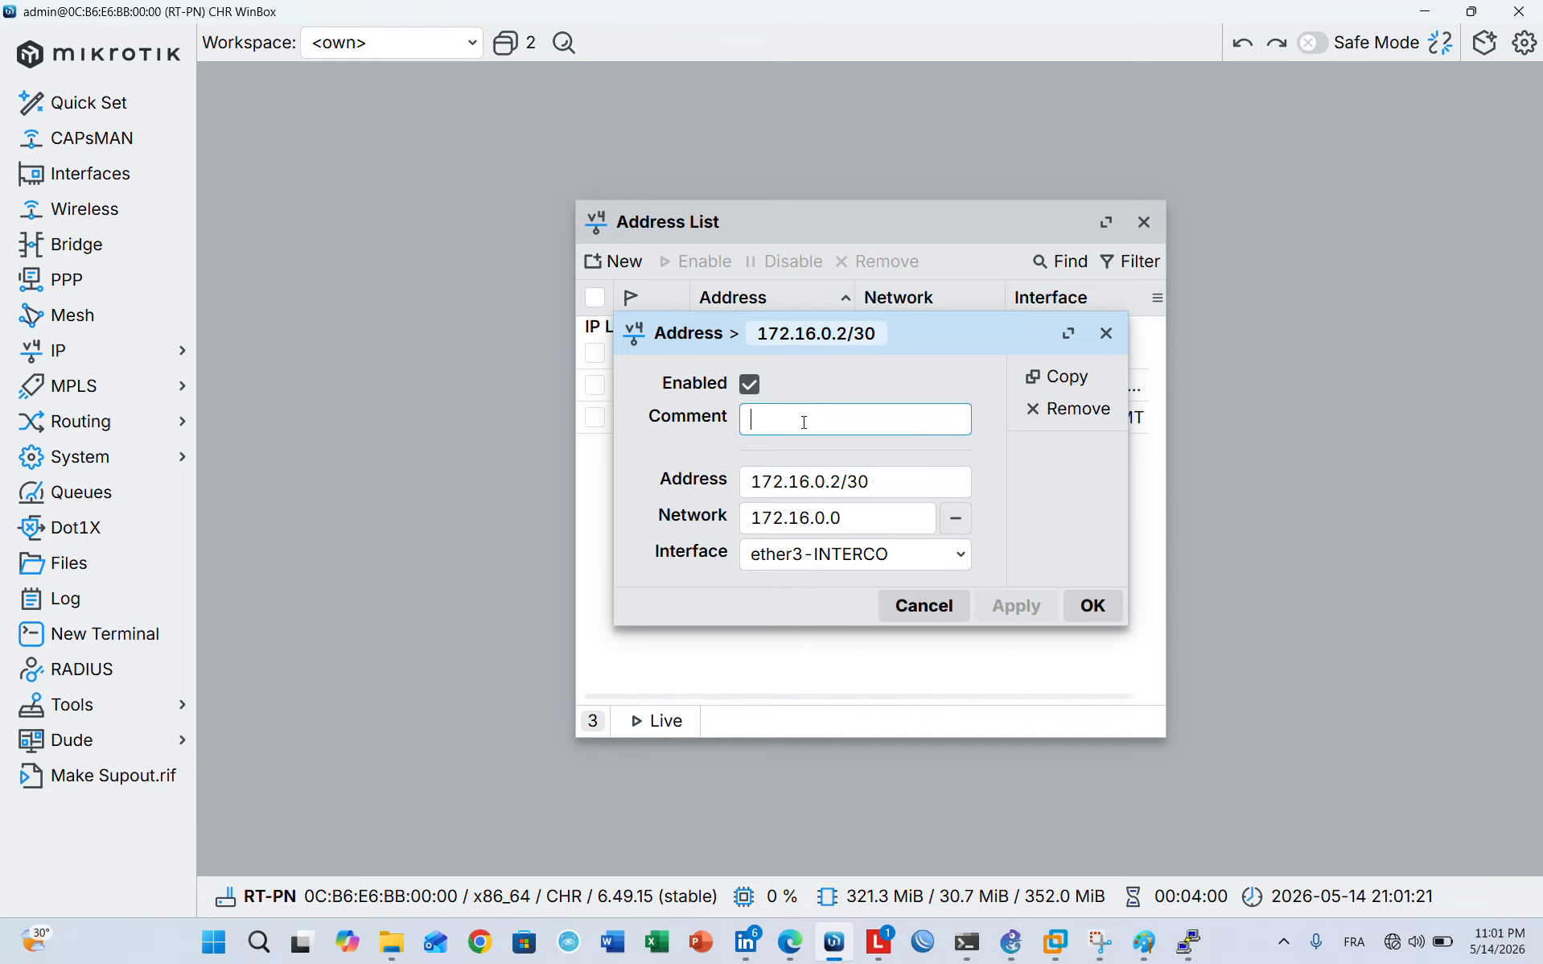
pyautogui.write('L')
pyautogui.press('capslock')
pyautogui.write('i')
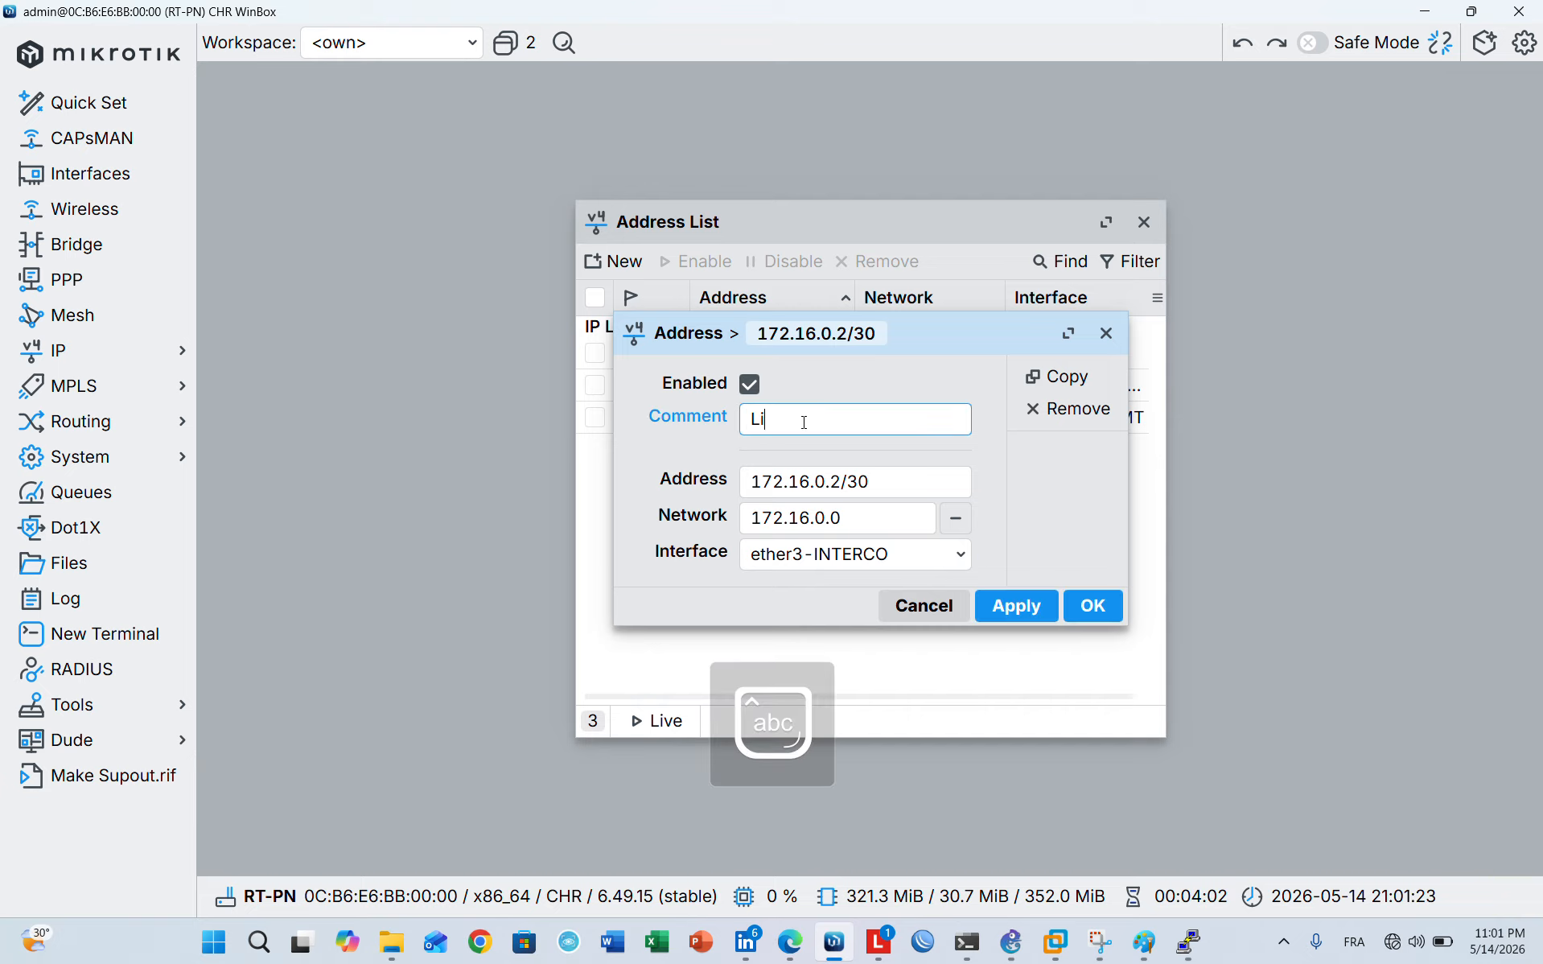
pyautogui.write('EN INT')
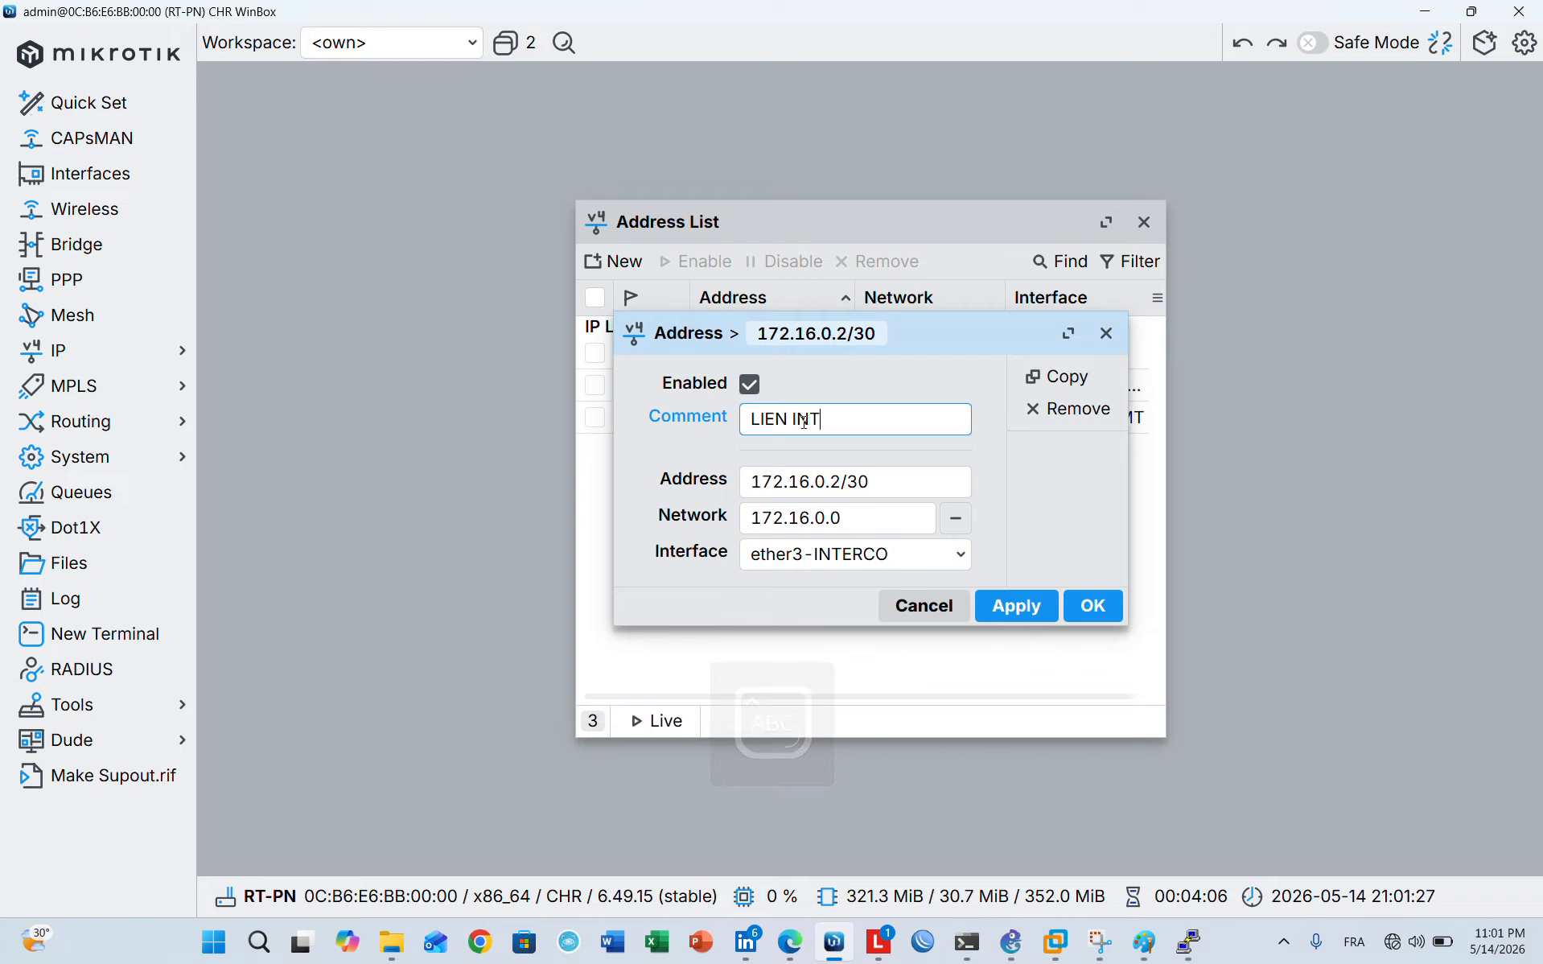
pyautogui.write('ERCO')
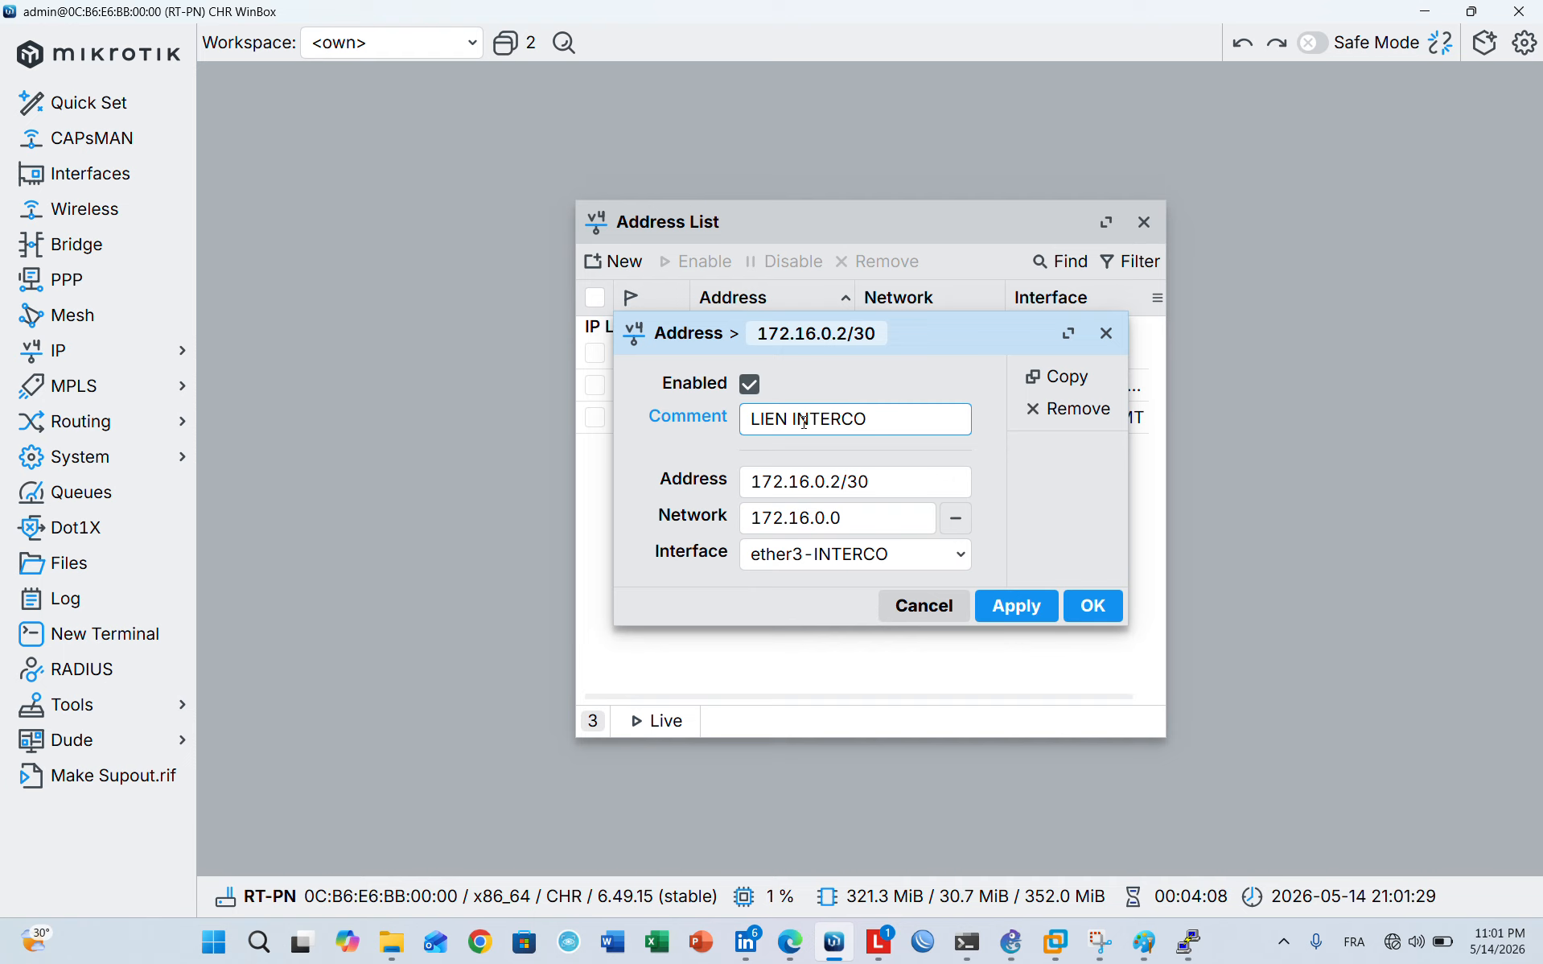
pyautogui.press('Return')
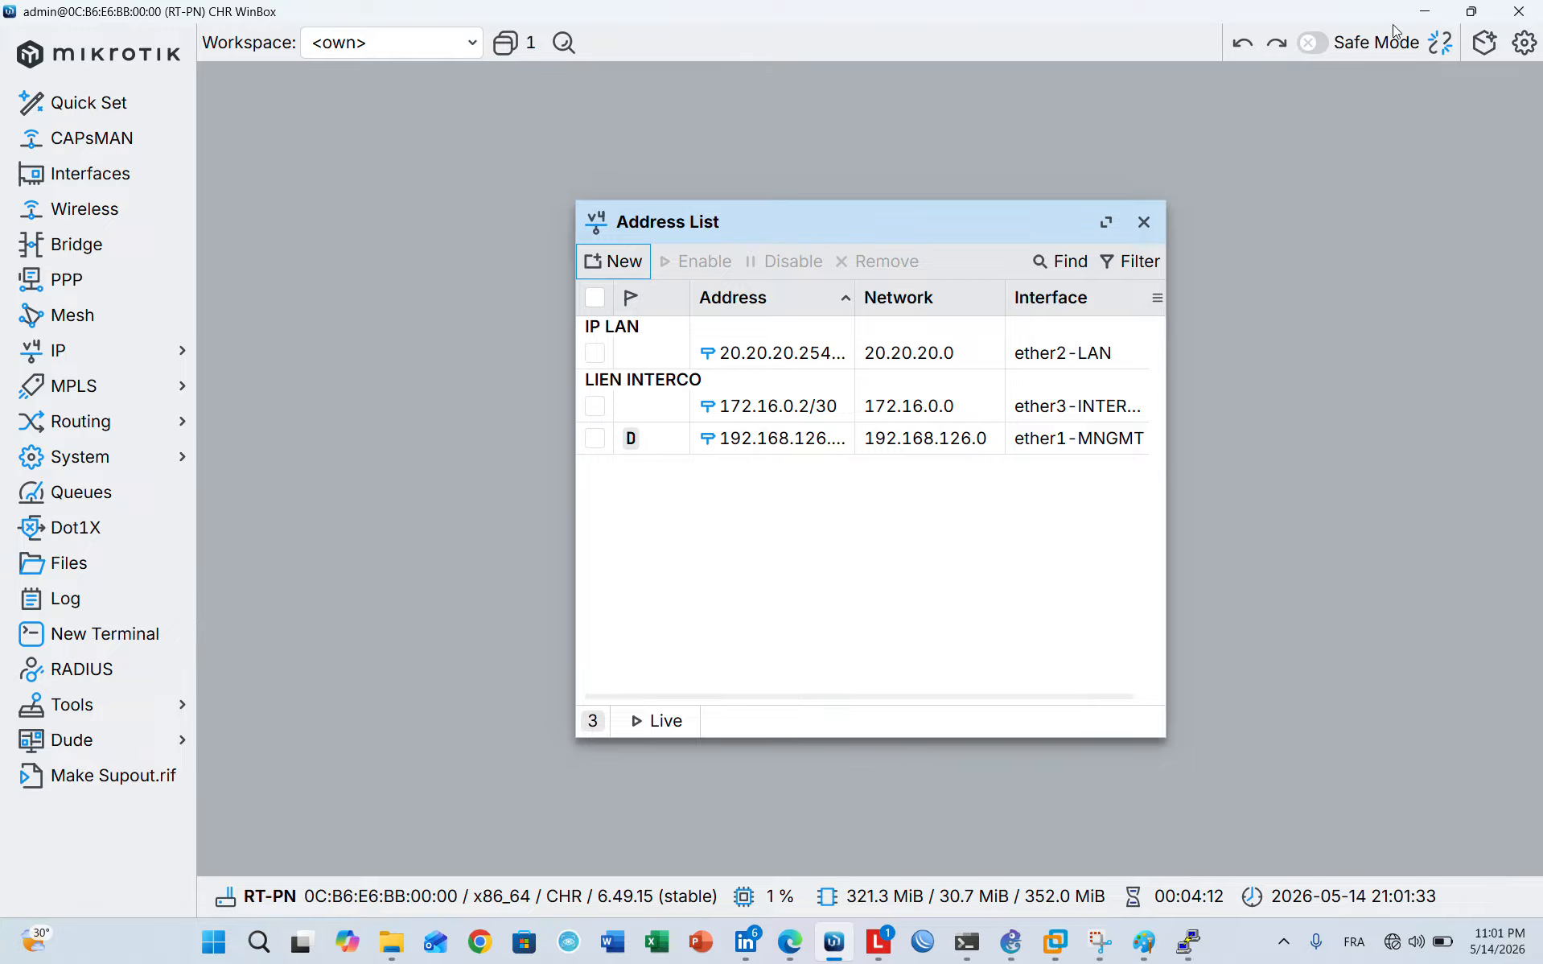
pyautogui.click(1144, 221)
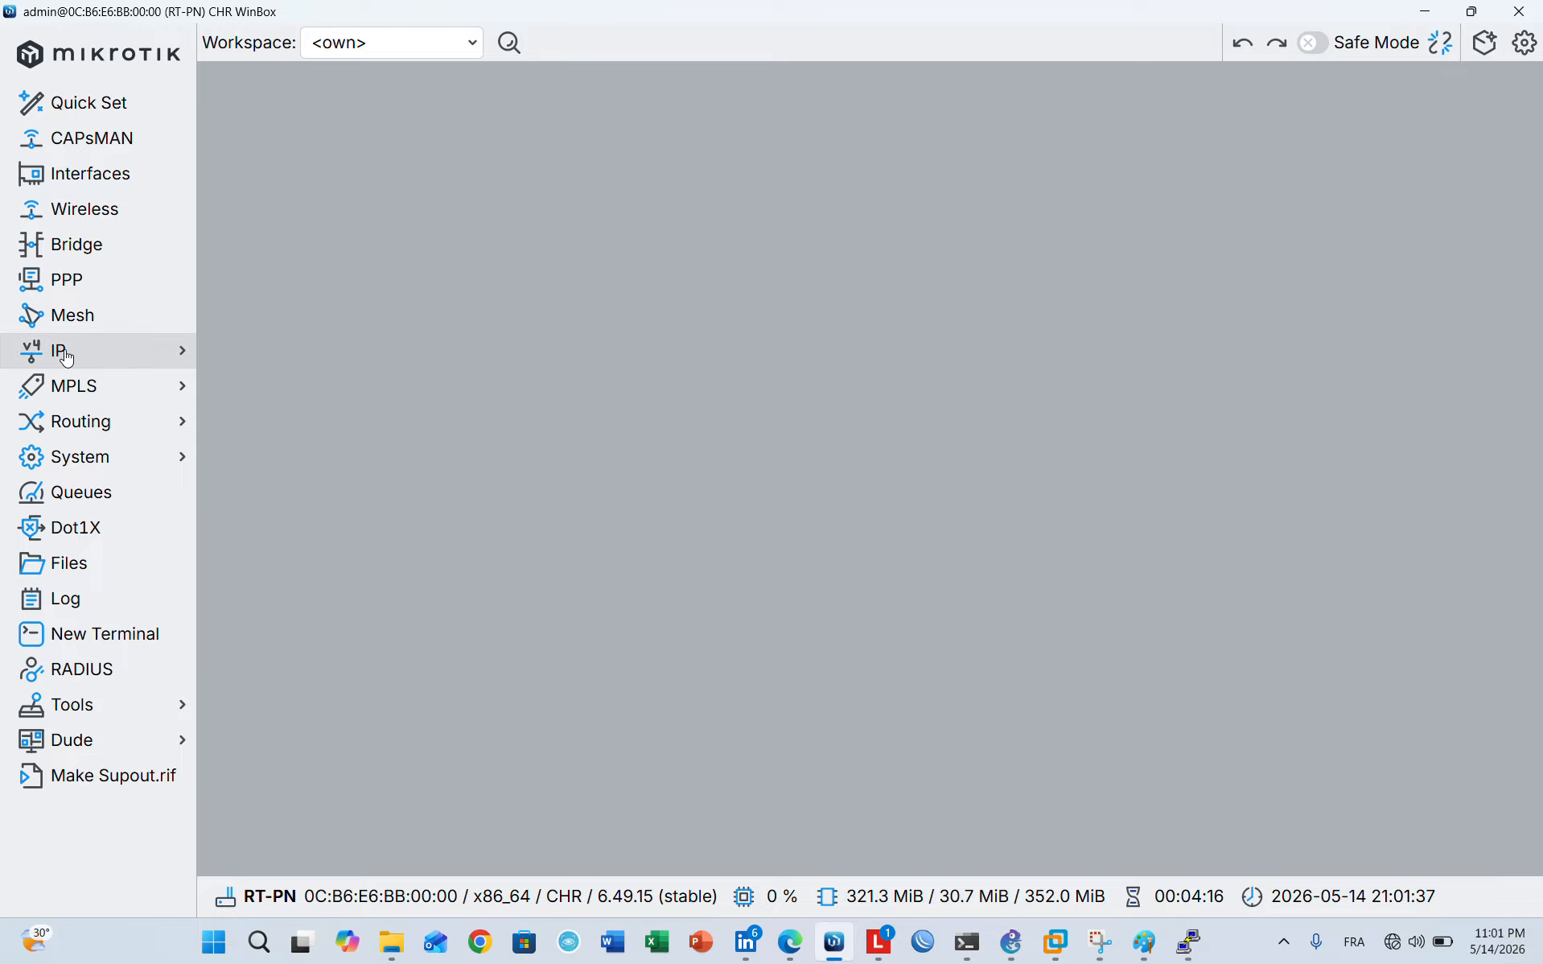
# Run the DHCP server setup on ether2-LAN, accepting the proposed network, gateway, address pool, DNS server and lease time
pyautogui.moveTo(61, 421)
pyautogui.moveTo(161, 353)
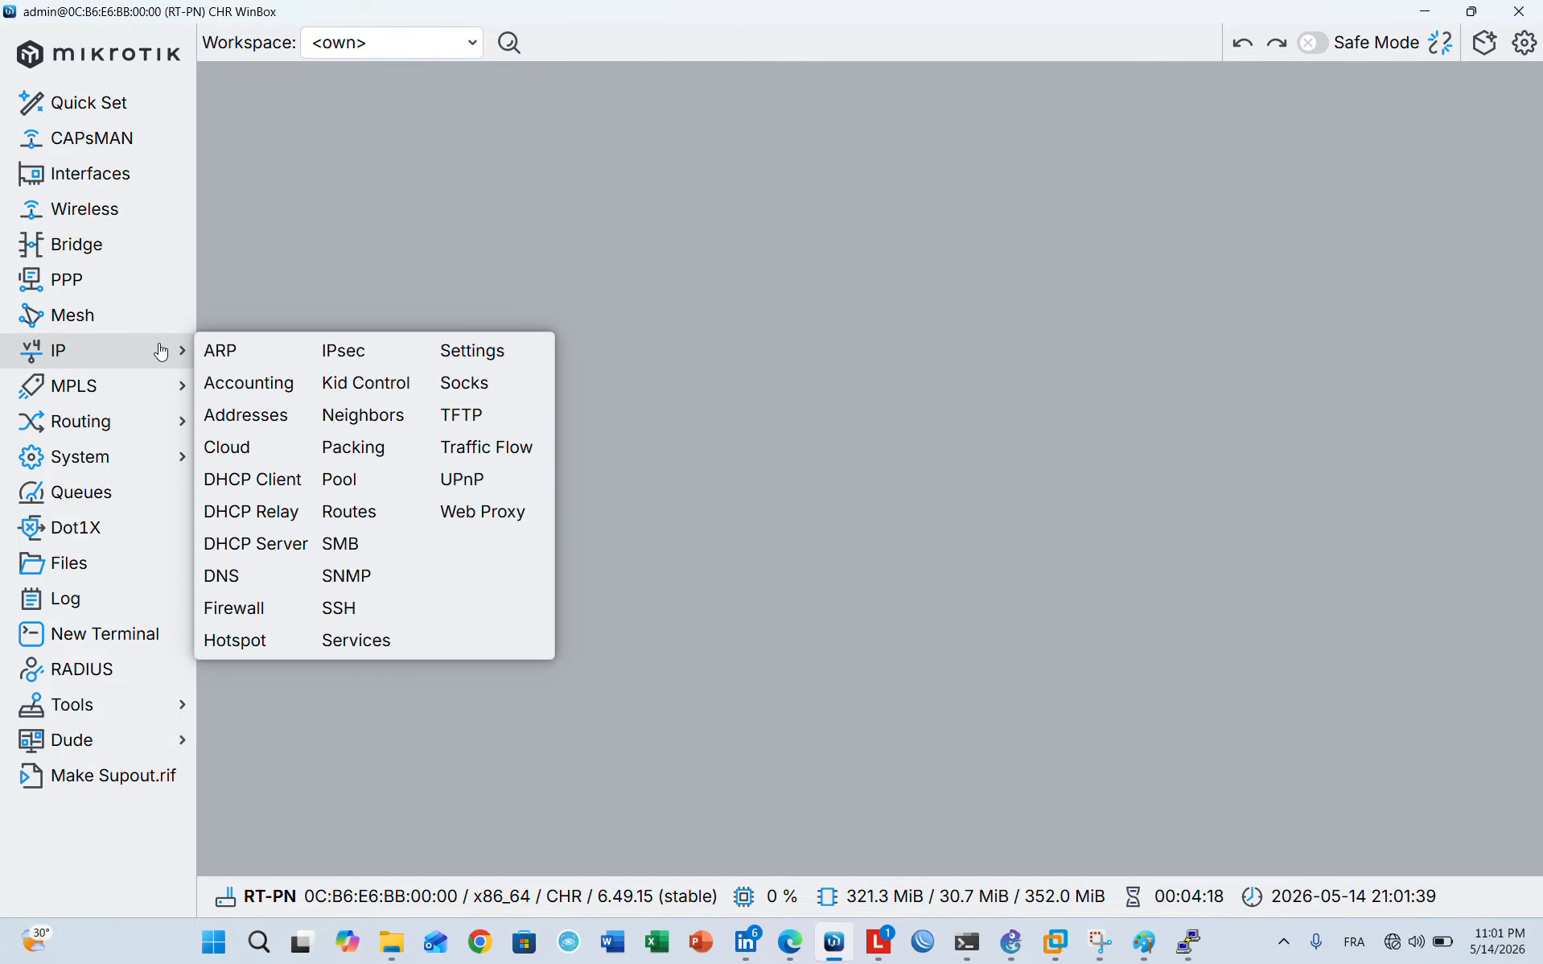
pyautogui.click(271, 544)
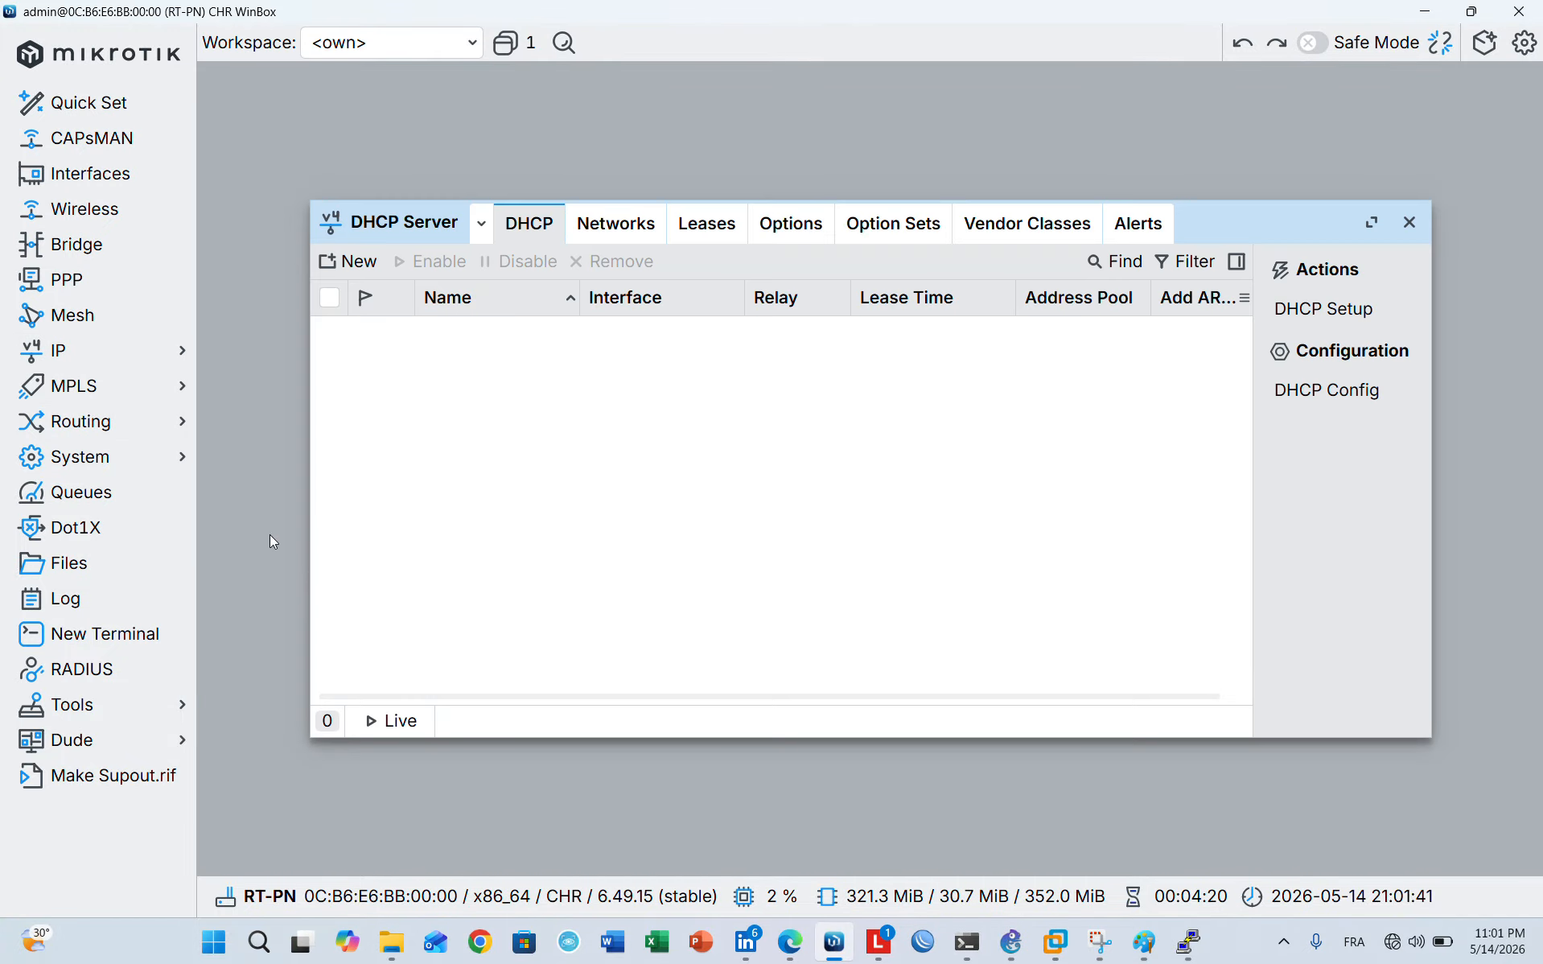
pyautogui.click(1302, 321)
pyautogui.click(989, 476)
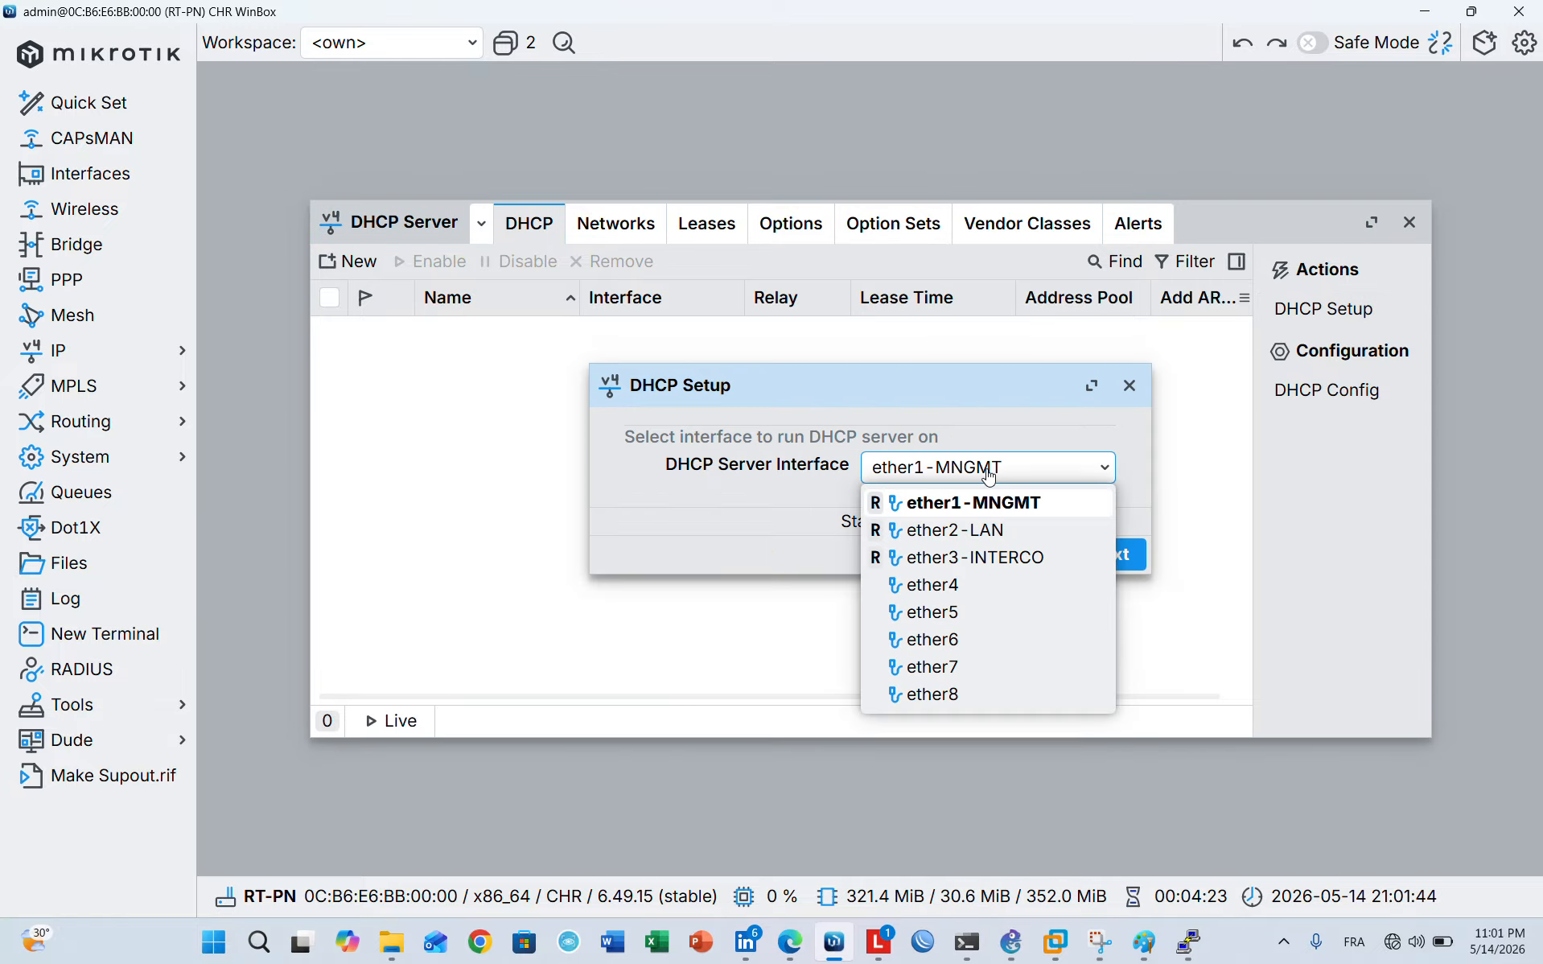
pyautogui.click(957, 535)
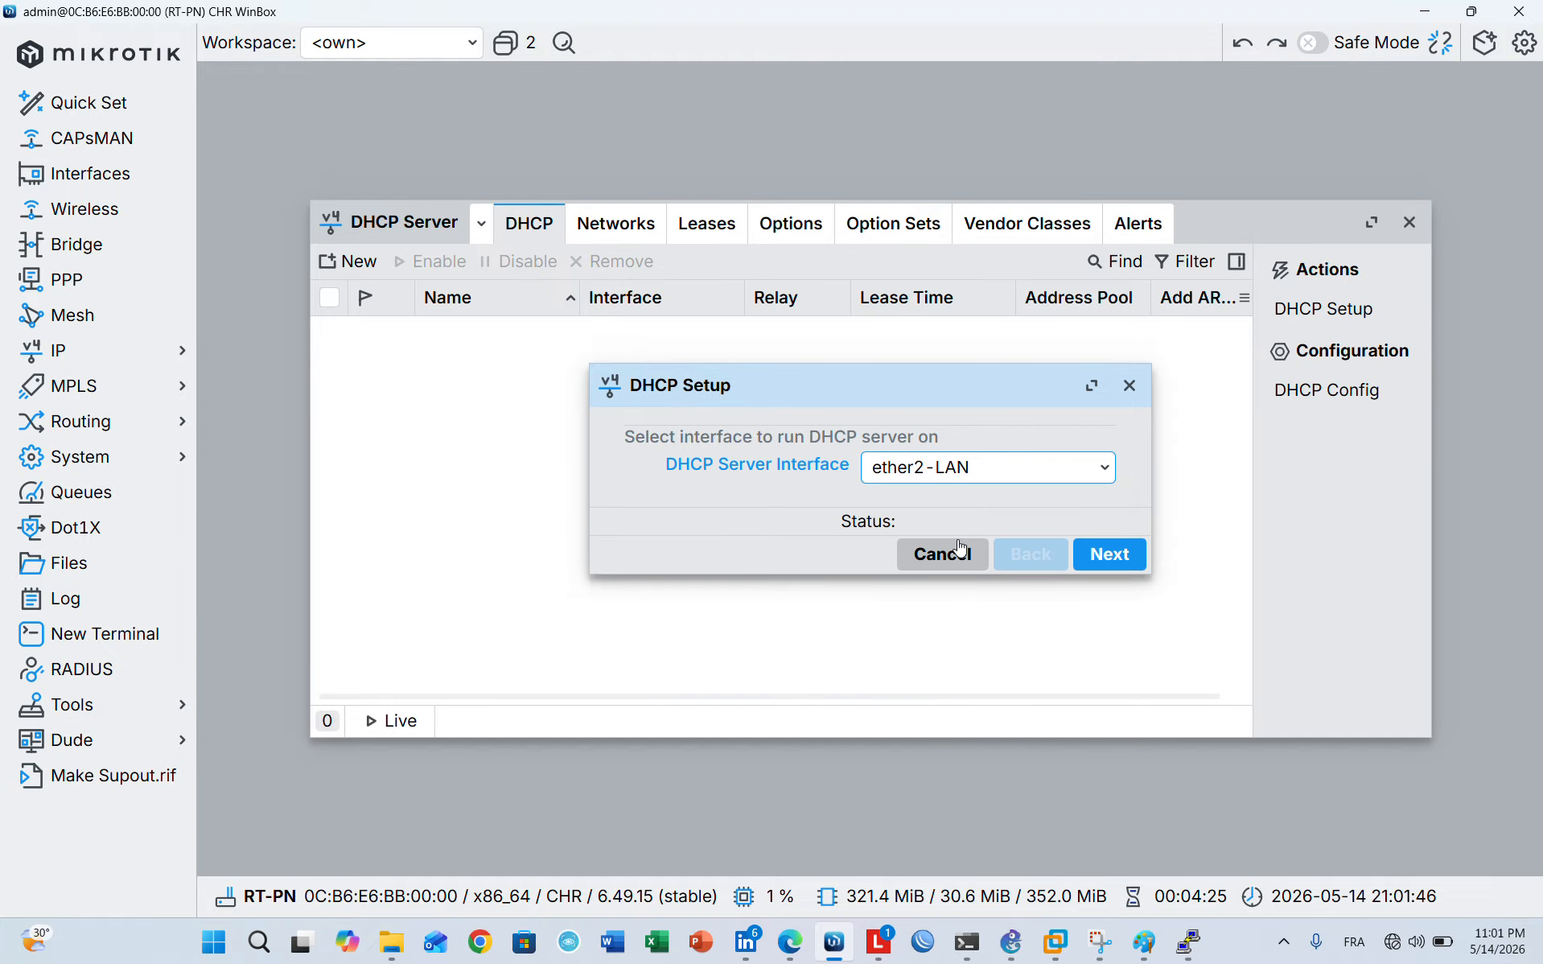
pyautogui.click(1135, 556)
pyautogui.click(1135, 555)
pyautogui.click(1135, 555)
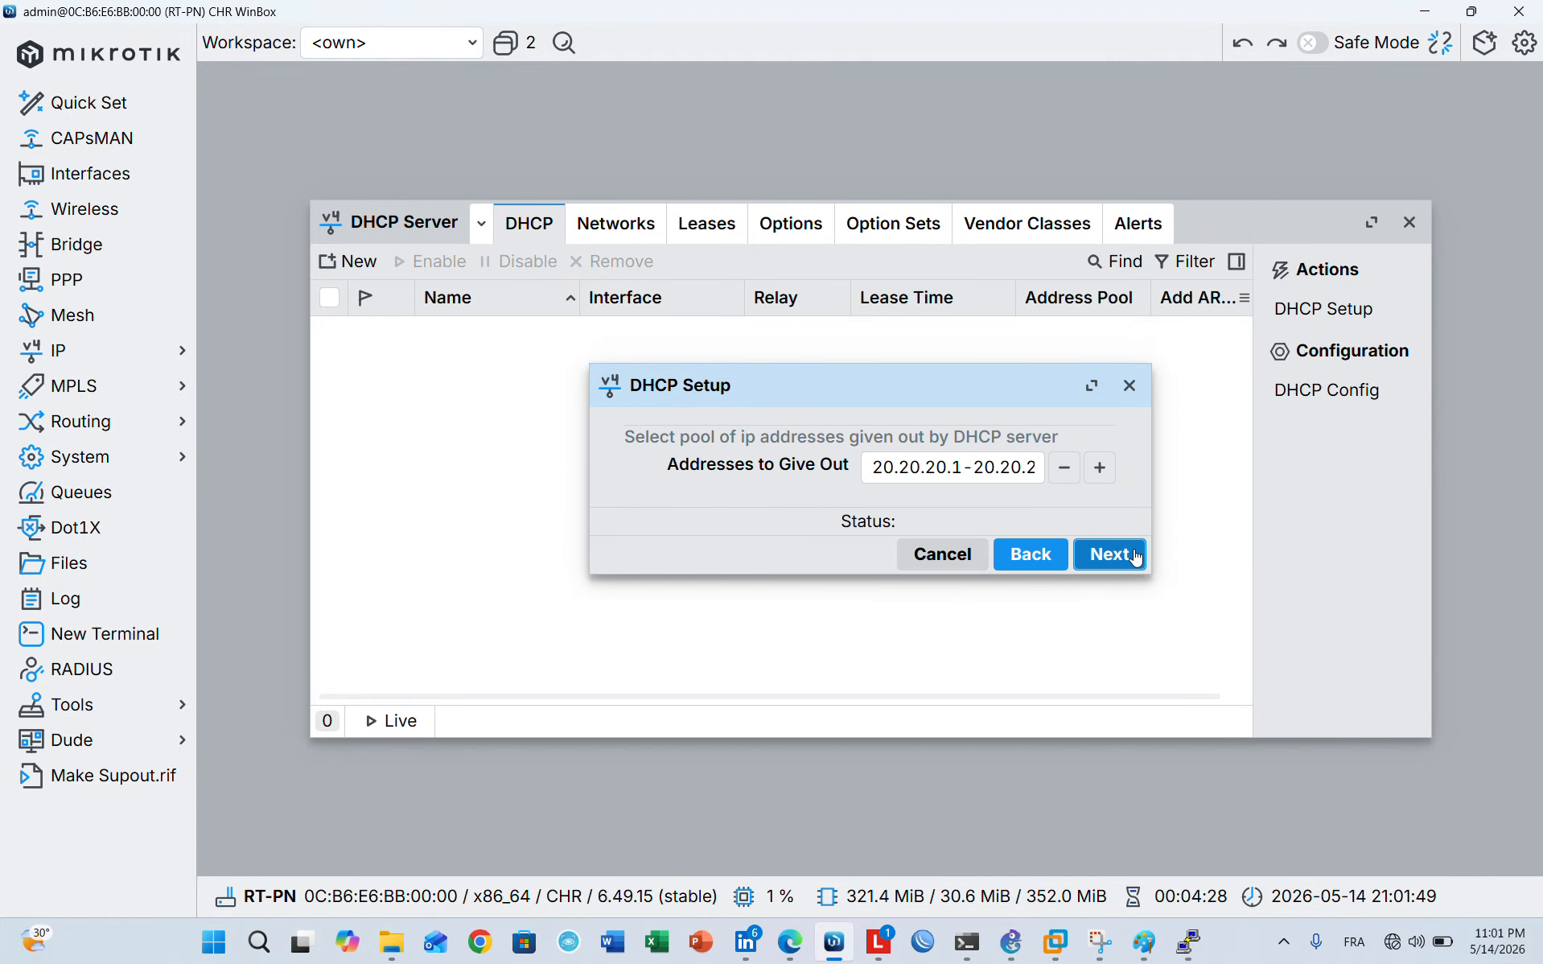
pyautogui.click(1134, 556)
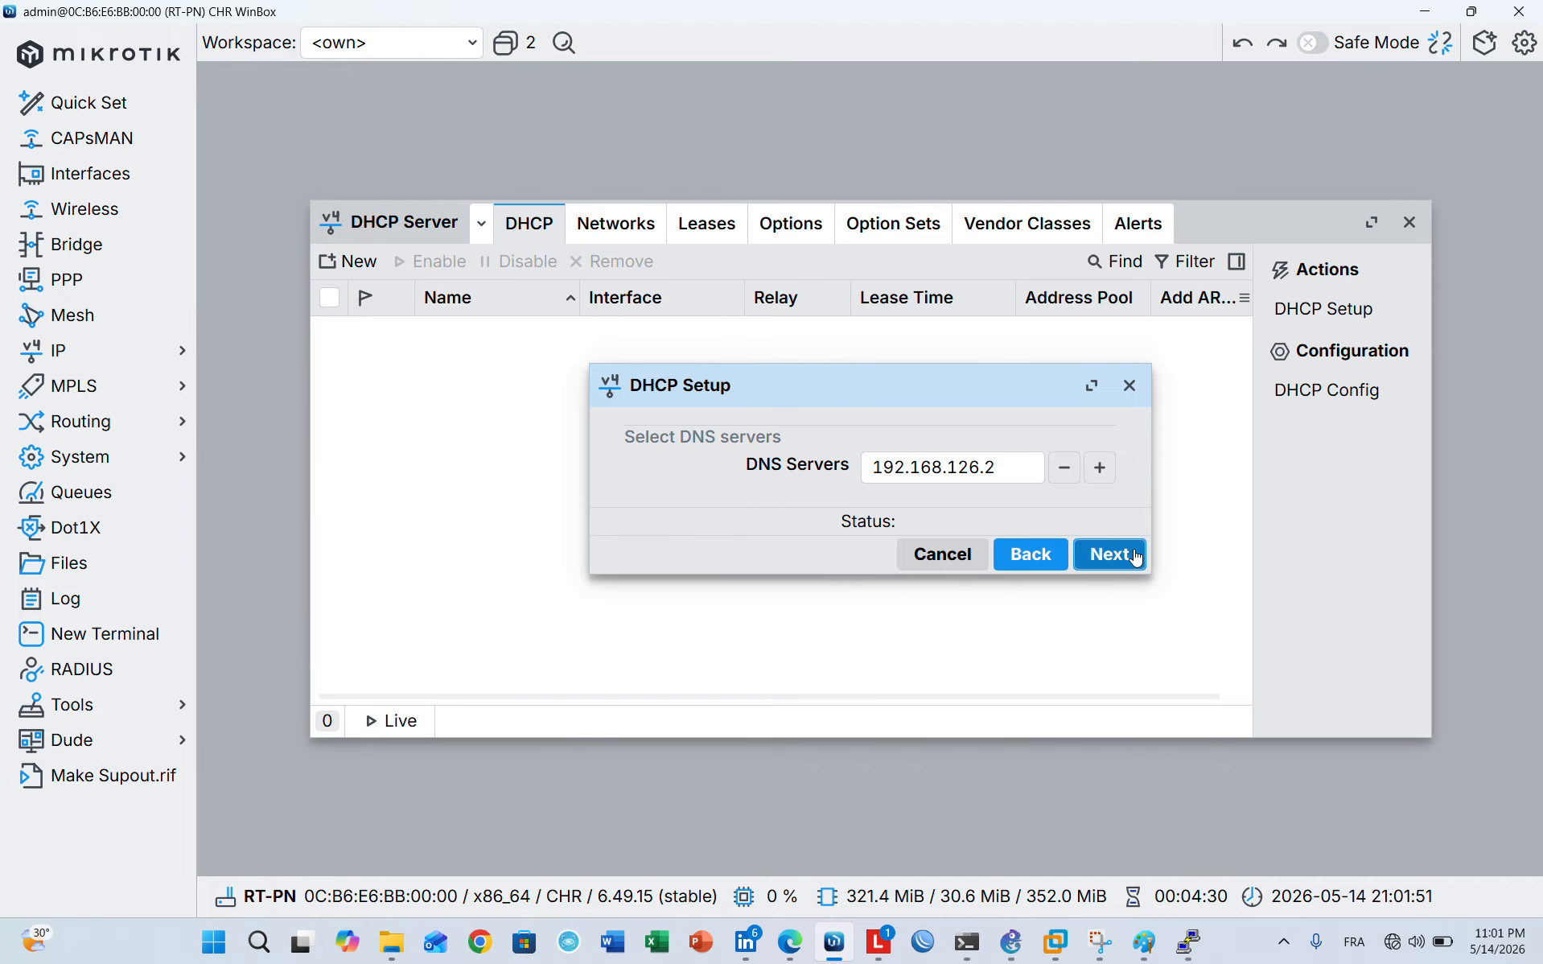
pyautogui.click(1136, 555)
pyautogui.click(1136, 555)
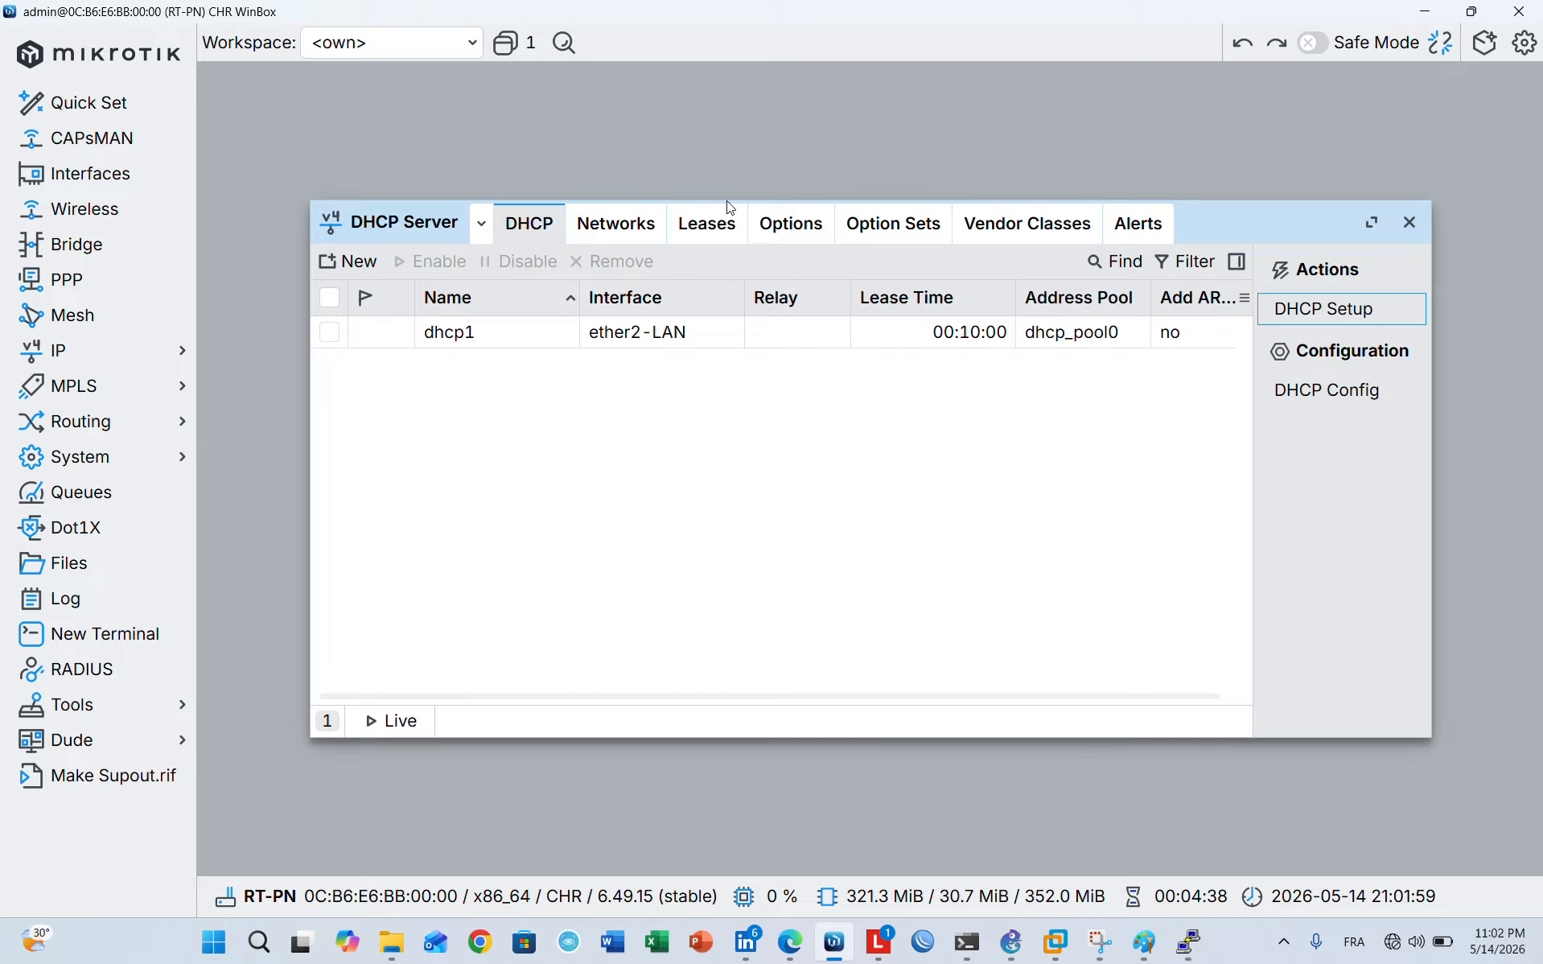
# Check the DHCP server's leases on RT-PN and close the router session
pyautogui.click(712, 224)
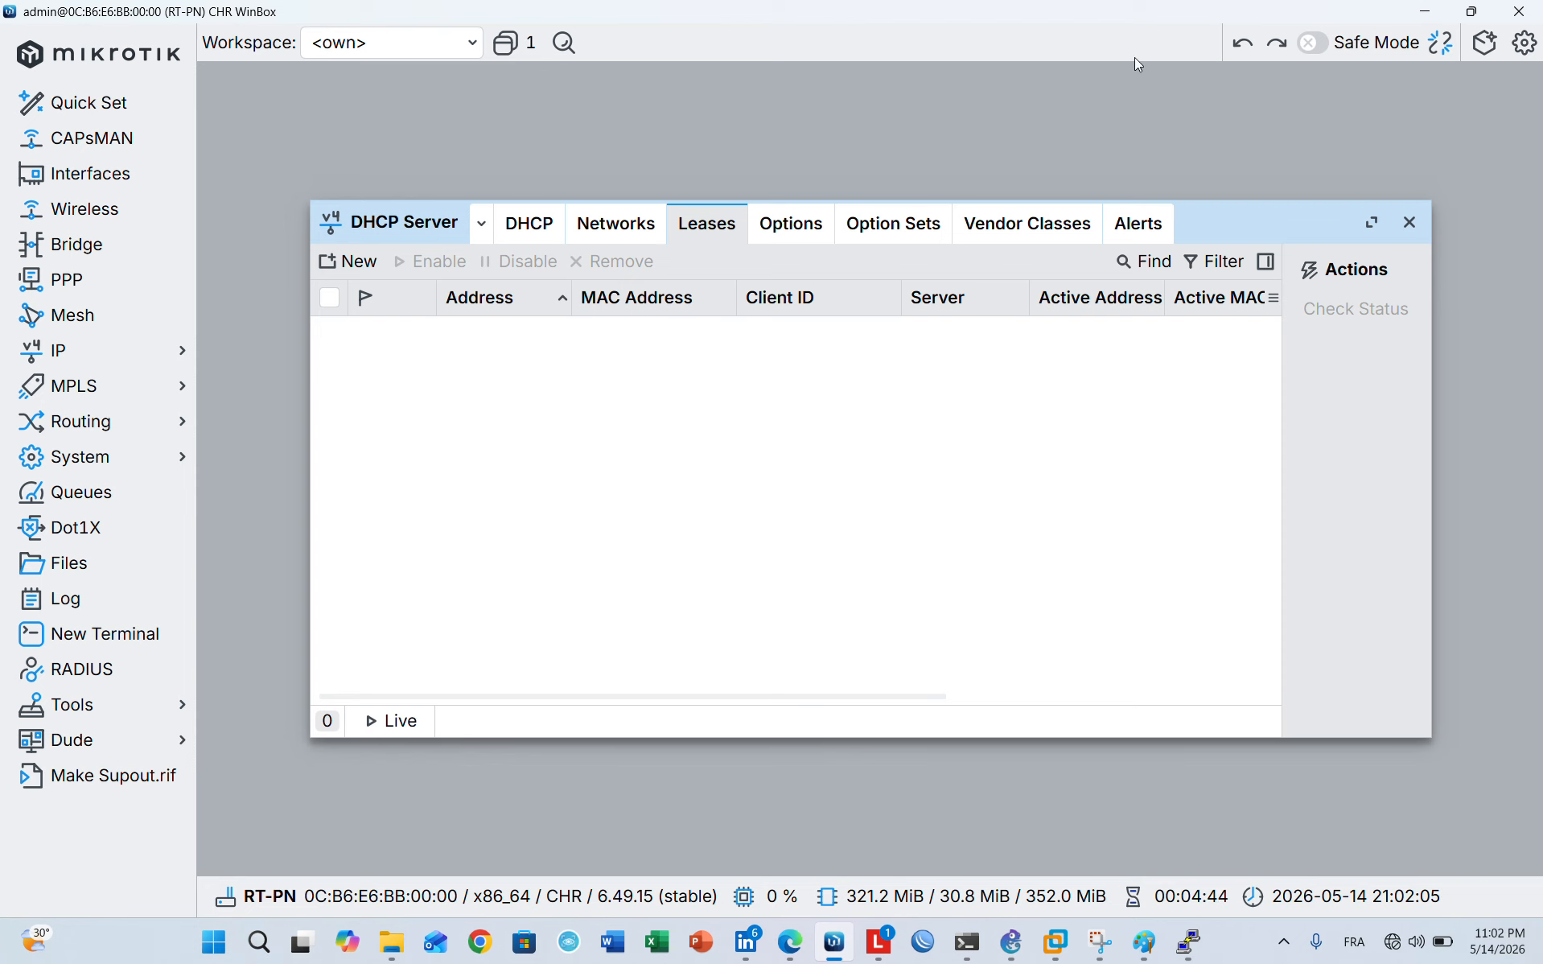
pyautogui.click(1519, 12)
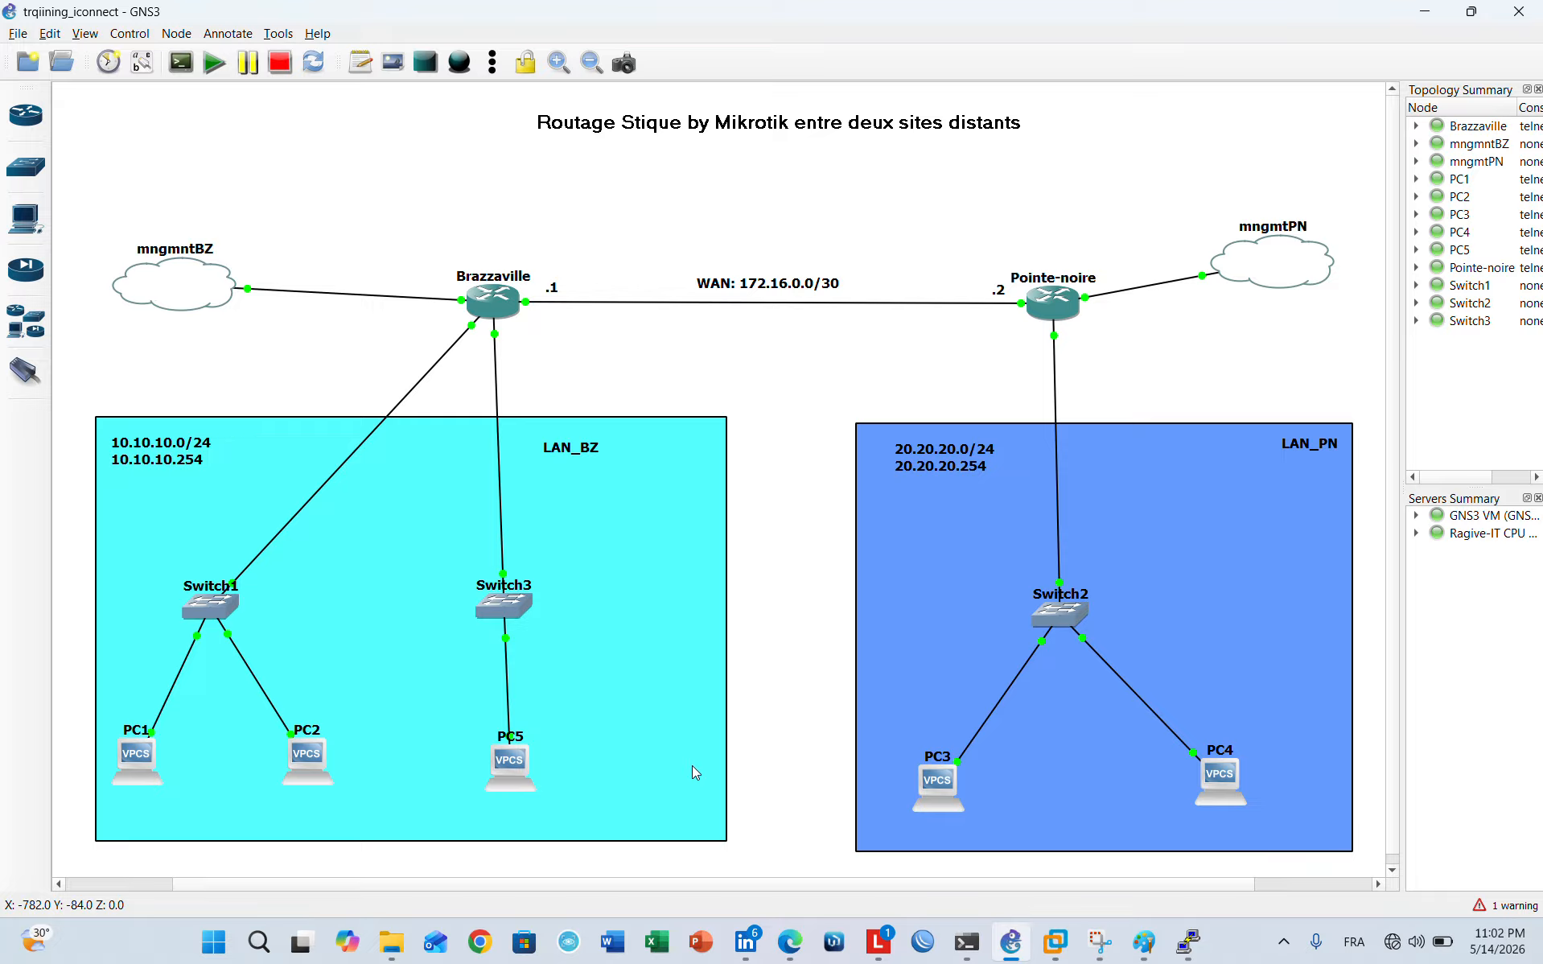
# Switch to WinBox and connect to the RT-BZ router as admin, entering the account password
pyautogui.click(876, 948)
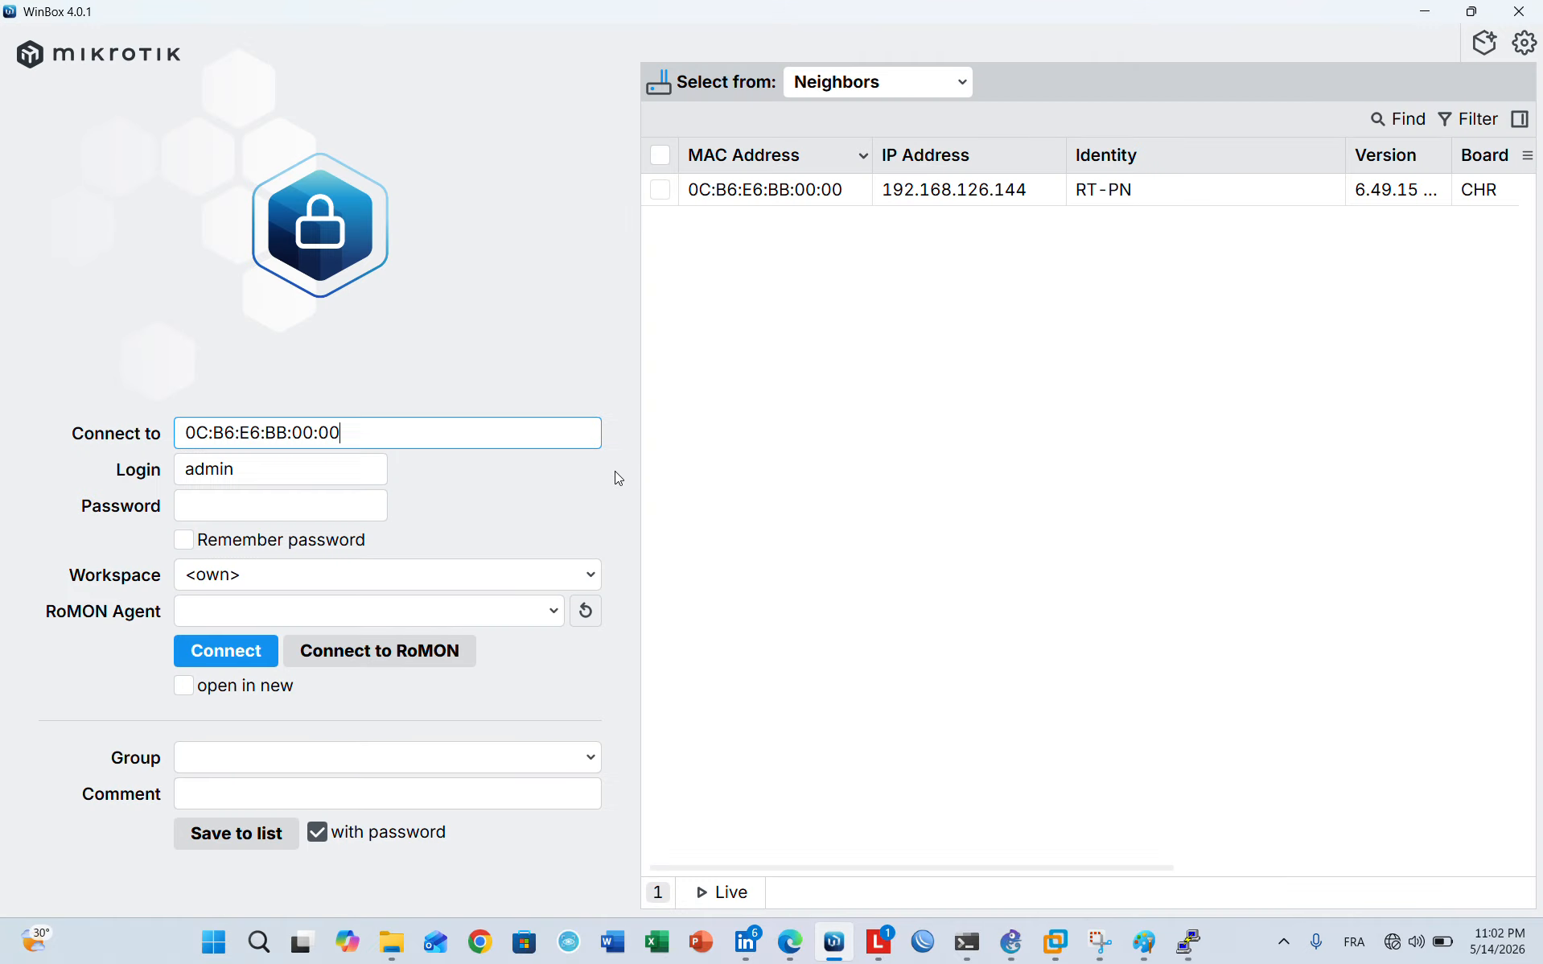
pyautogui.click(825, 224)
pyautogui.doubleClick(824, 226)
pyautogui.click(265, 503)
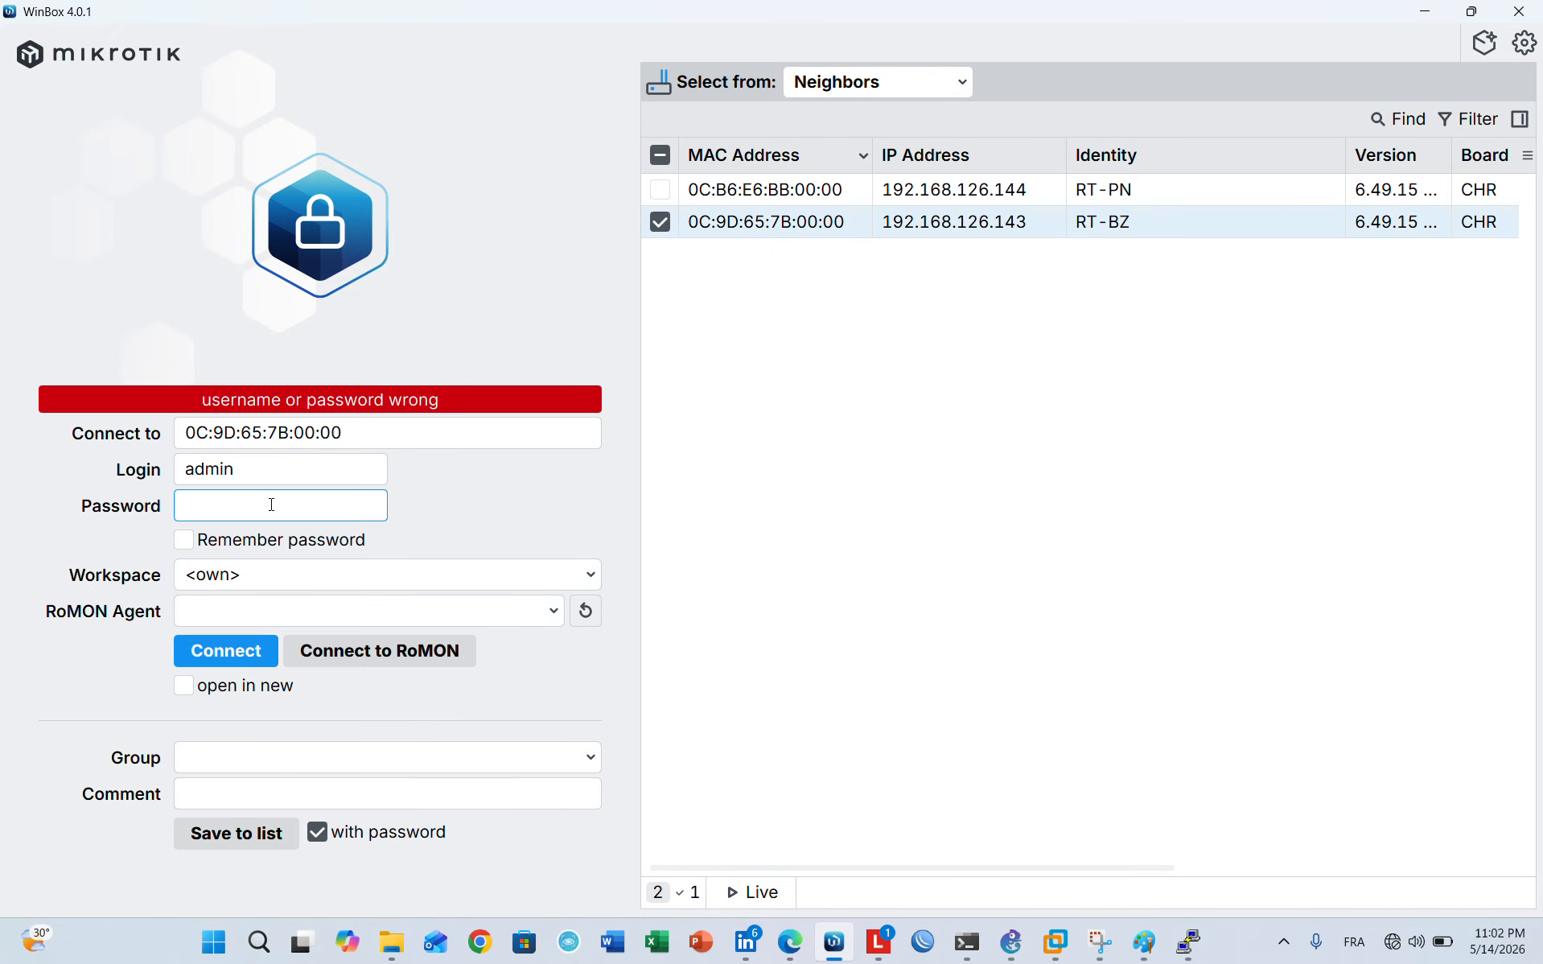
pyautogui.write('admin')
pyautogui.press('capslock')
pyautogui.write('•')
pyautogui.press('capslock')
pyautogui.write('••')
pyautogui.press('Return')
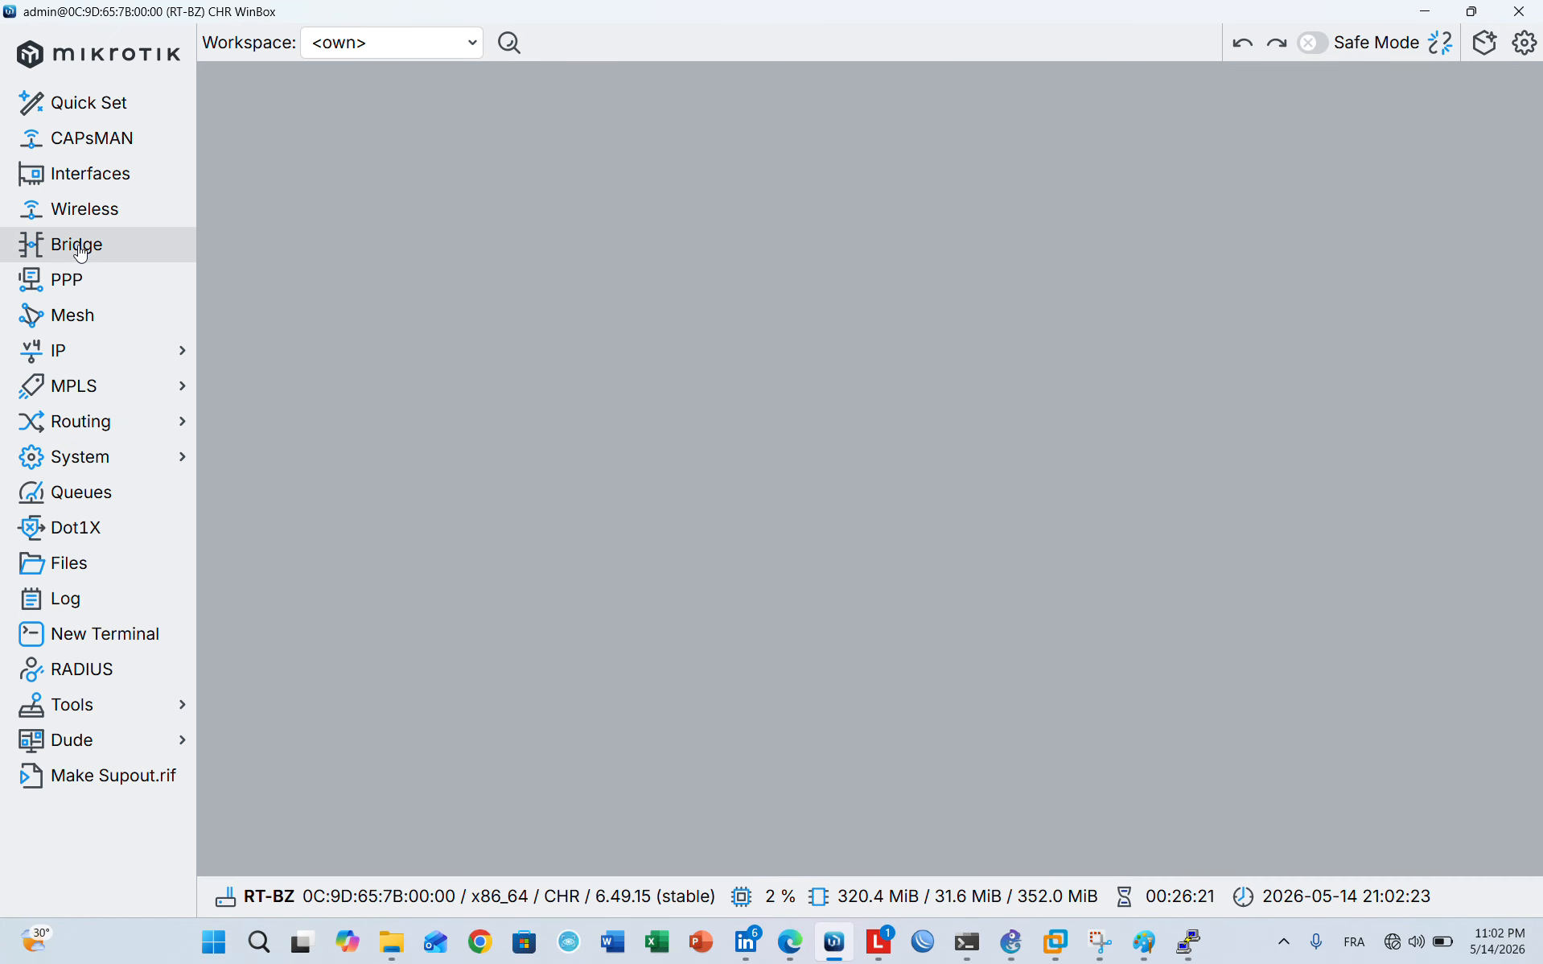
# Review RT-BZ's DHCP server leases in descending address order, including the active host names, and close the router session
pyautogui.click(81, 359)
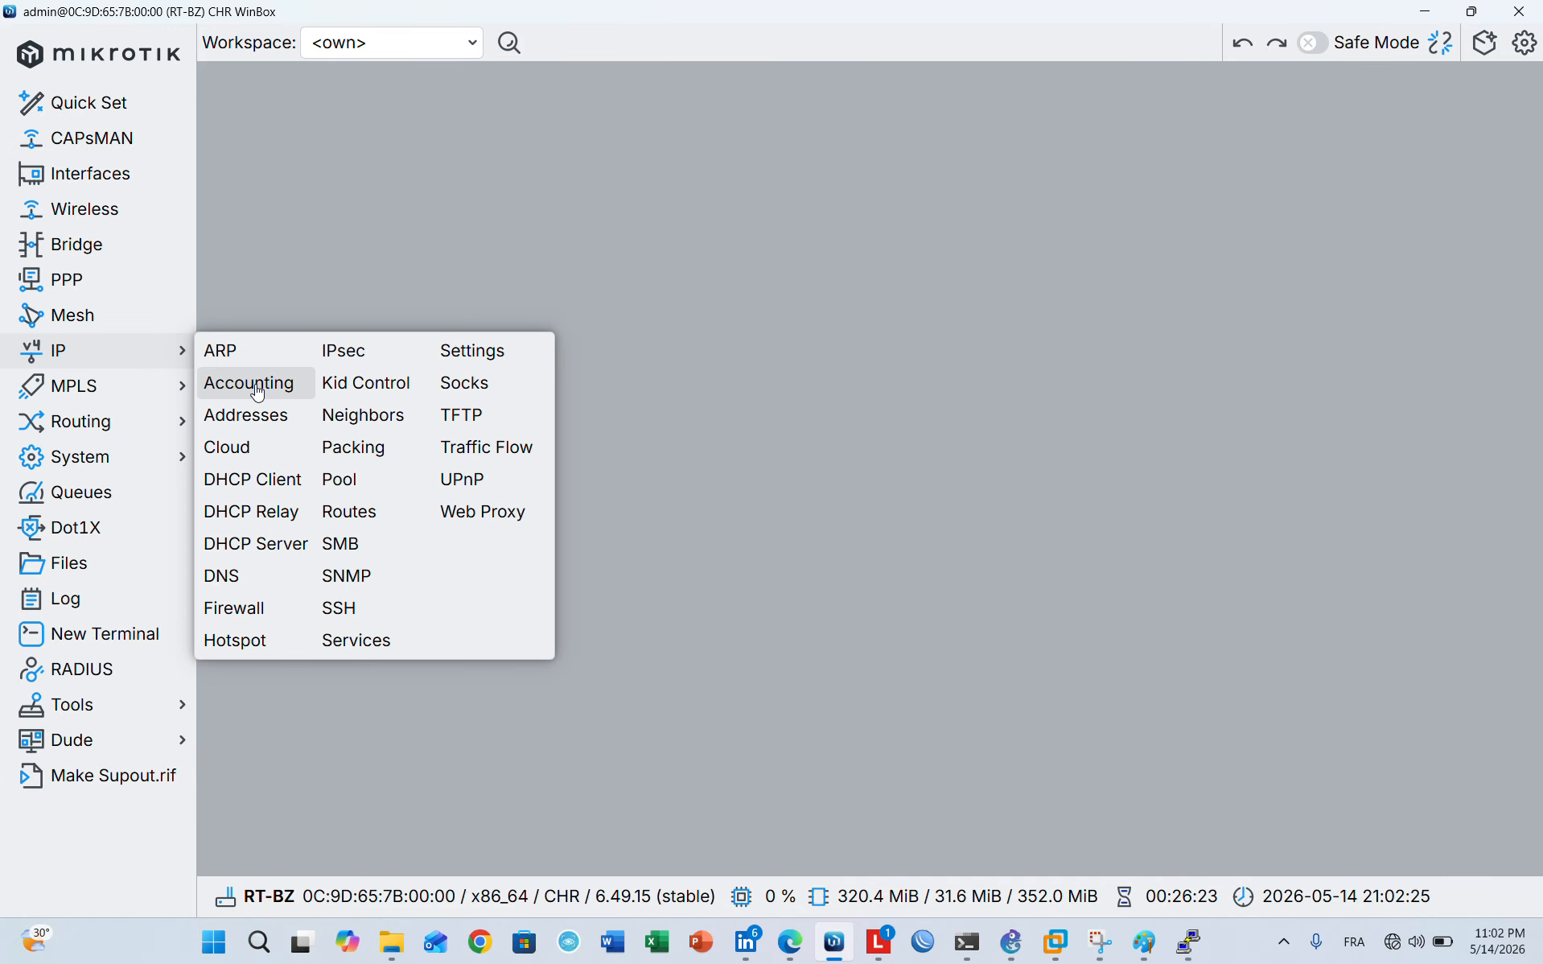
pyautogui.click(266, 544)
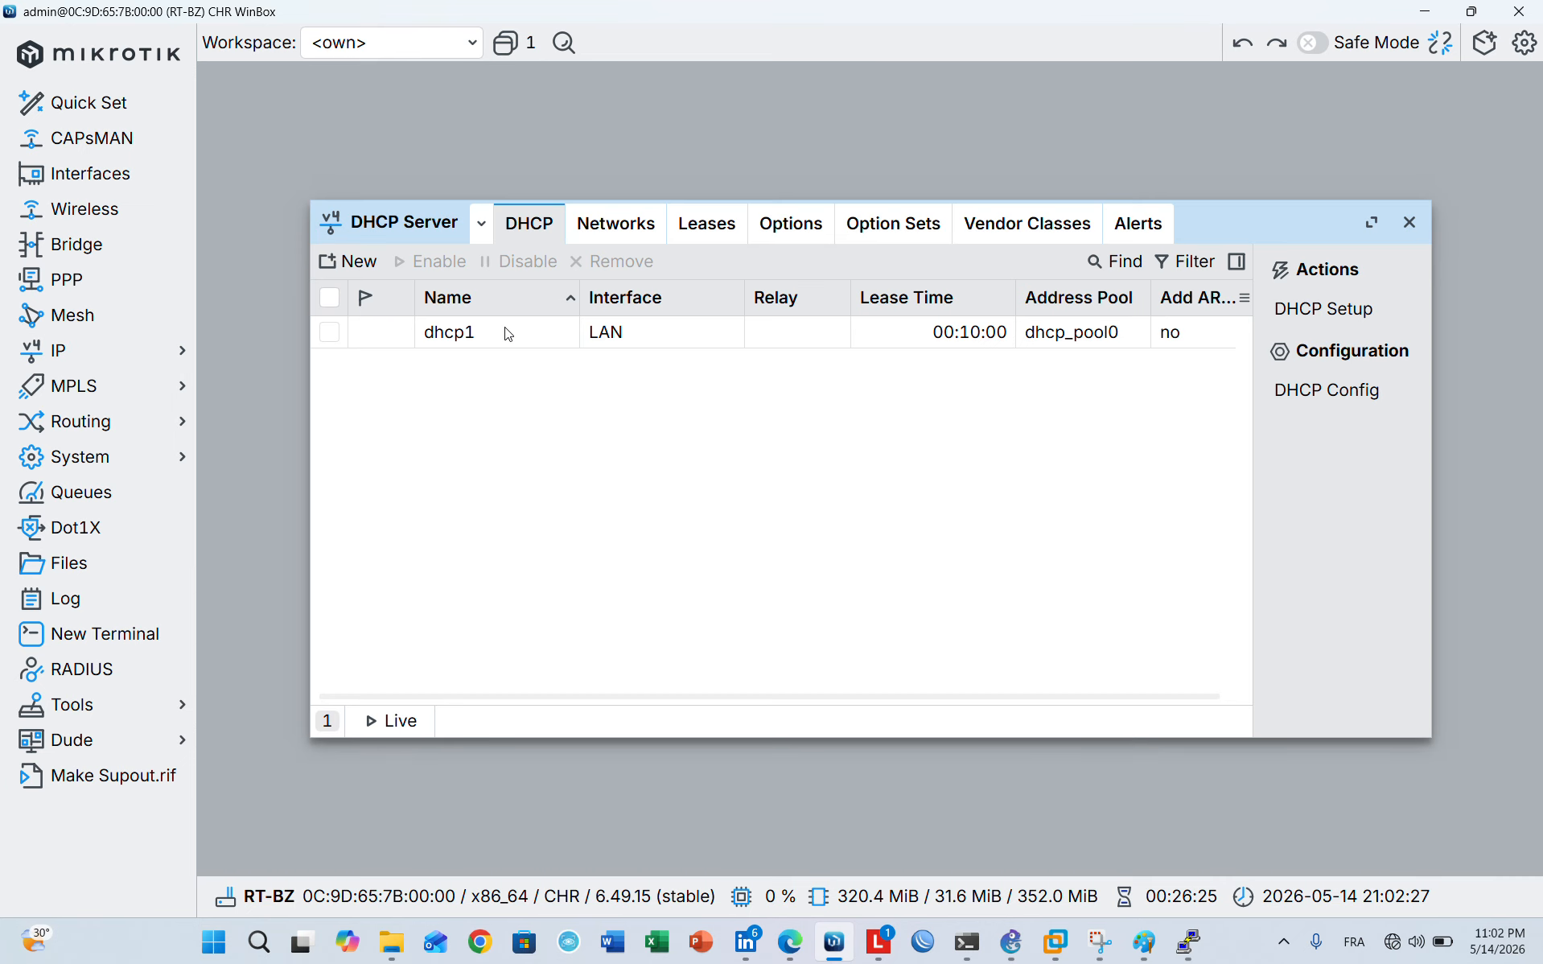
pyautogui.click(693, 231)
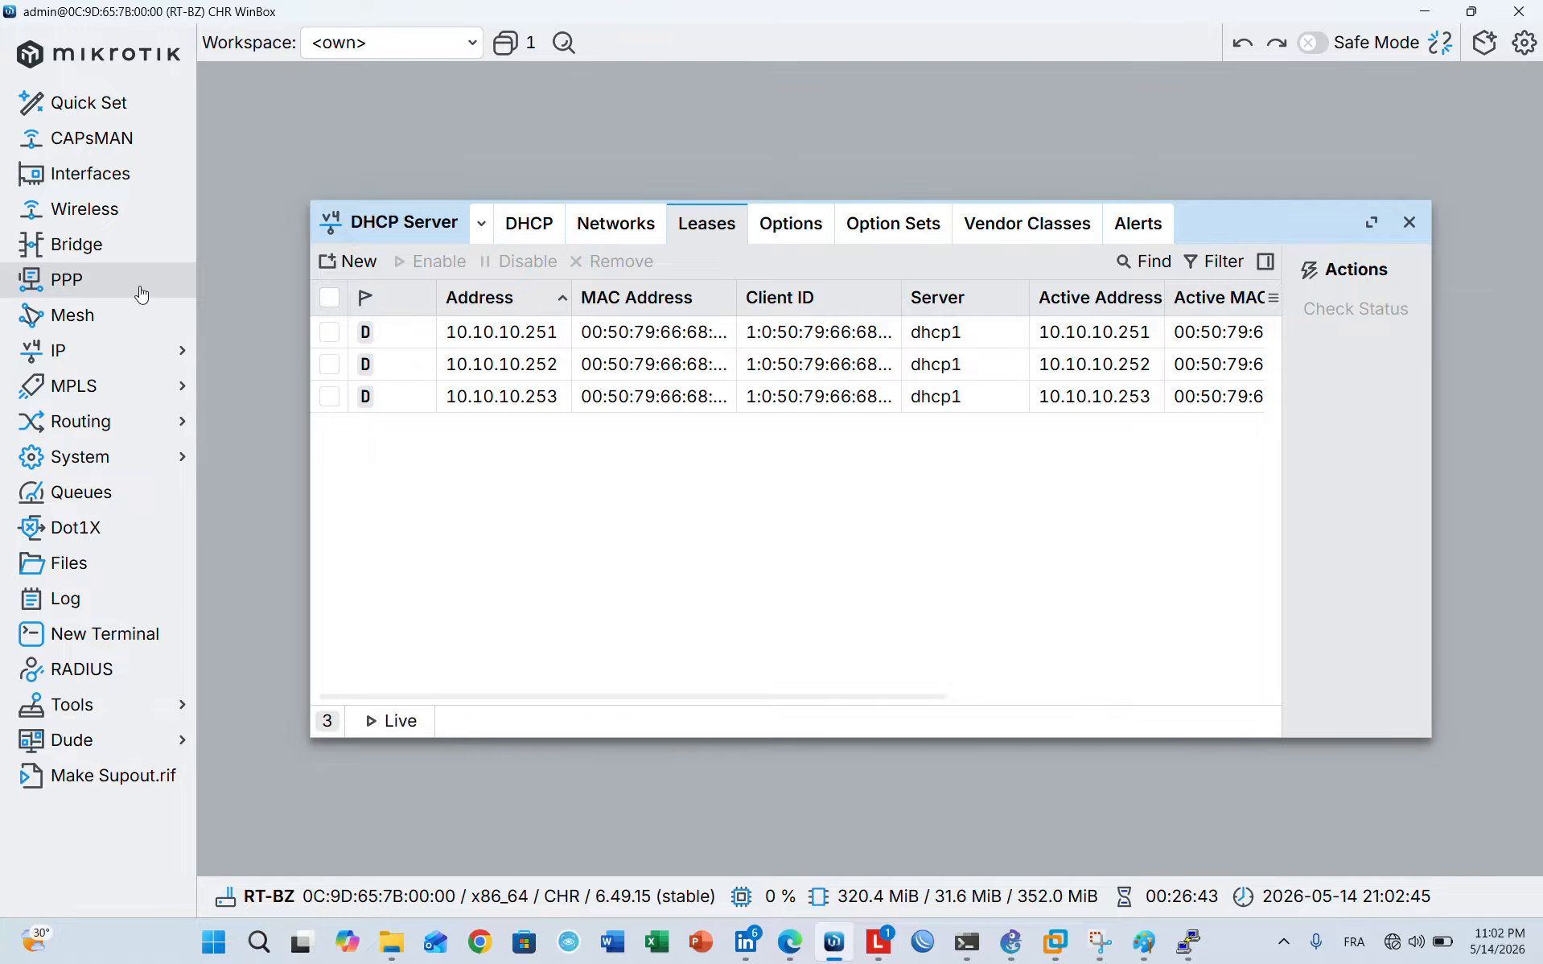
pyautogui.click(469, 299)
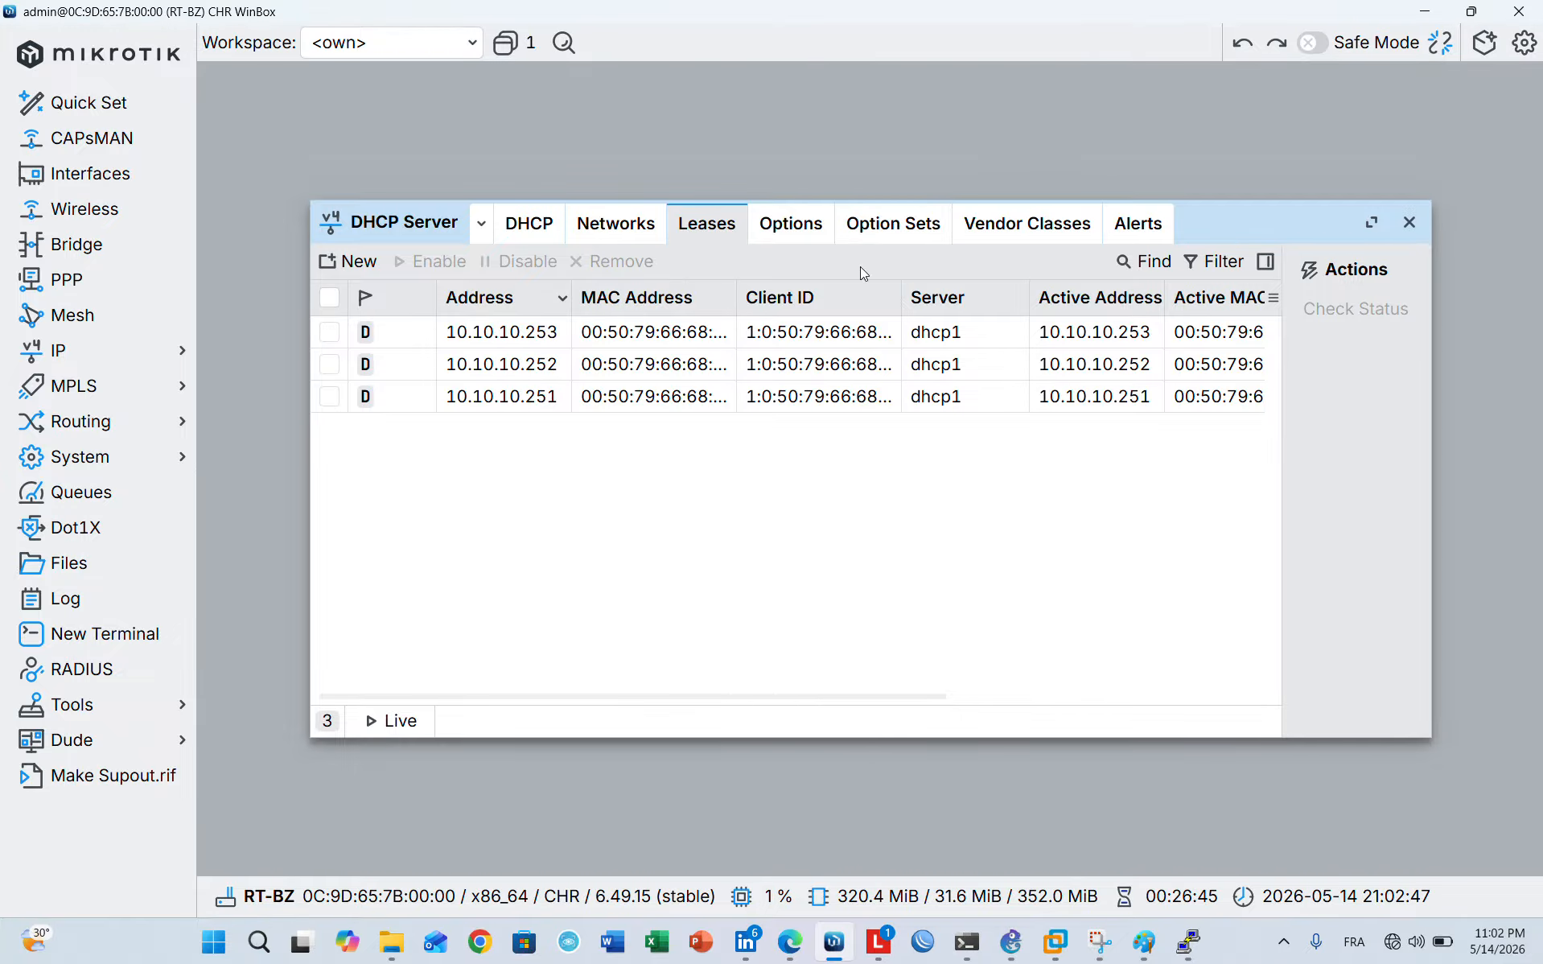
pyautogui.click(1213, 263)
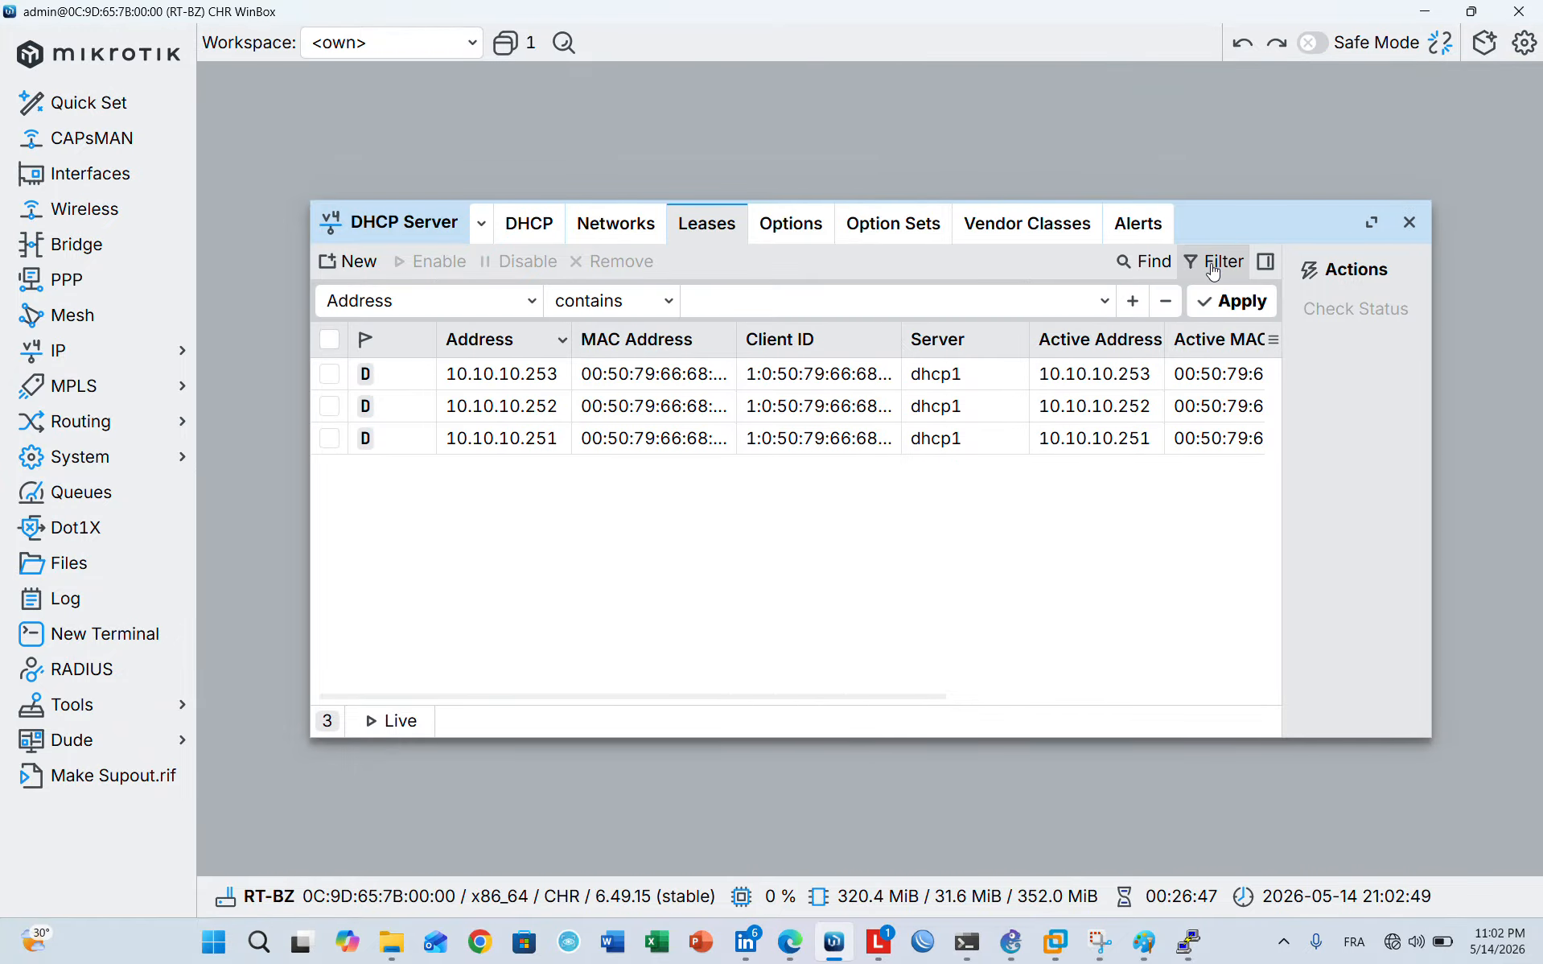
pyautogui.click(1213, 269)
pyautogui.click(1214, 270)
pyautogui.click(1213, 269)
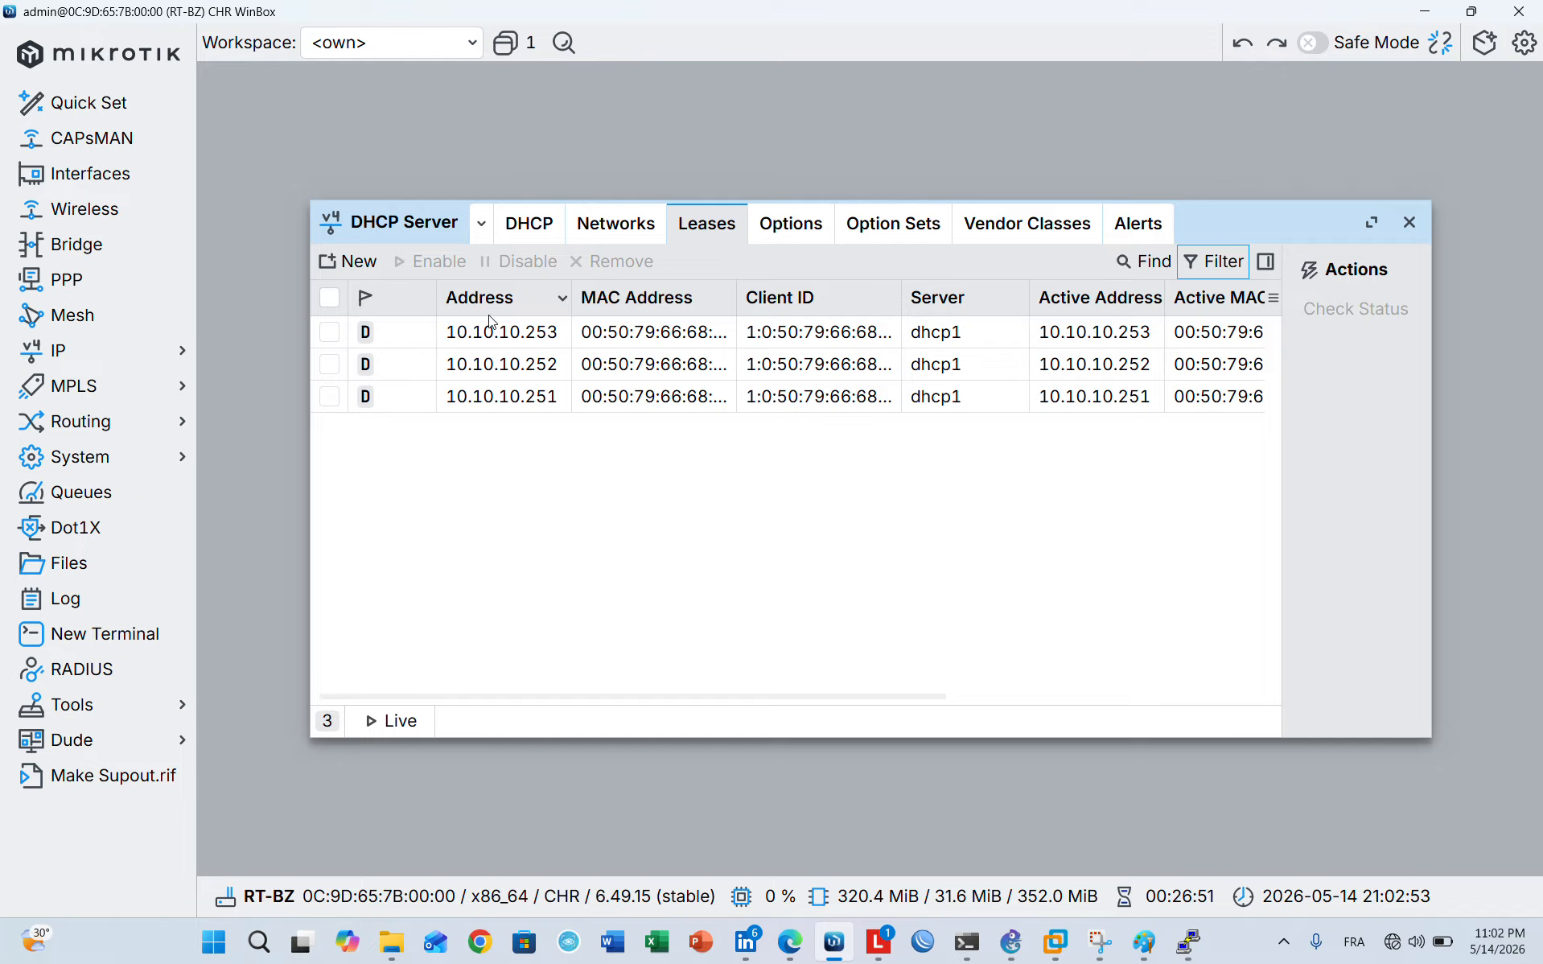
pyautogui.click(1262, 264)
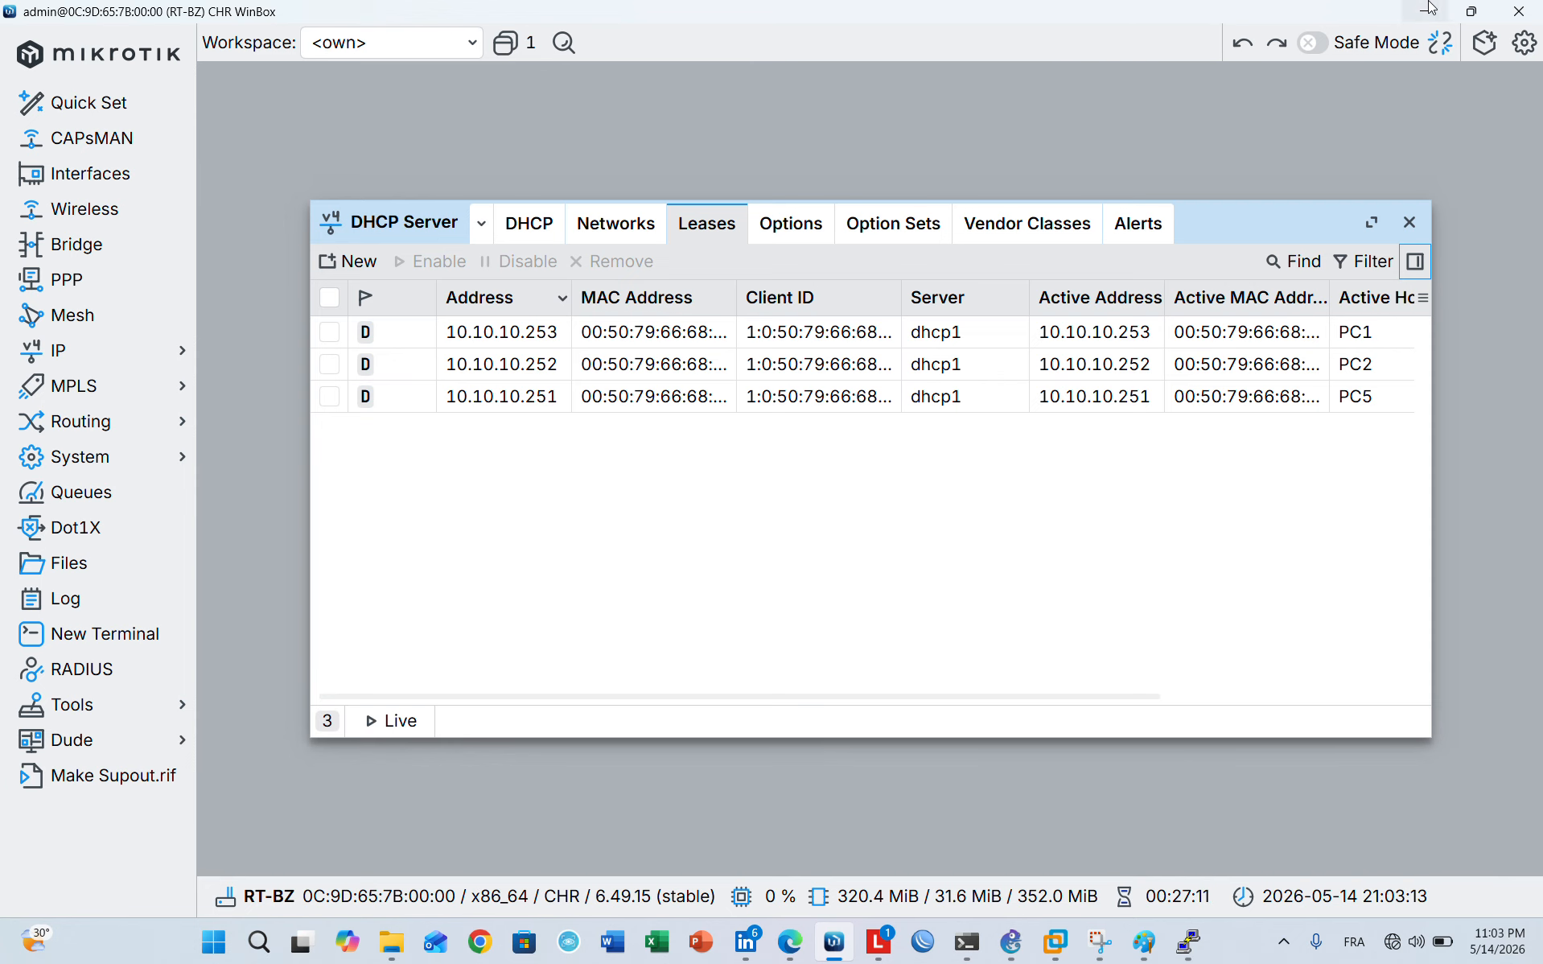
pyautogui.click(1520, 11)
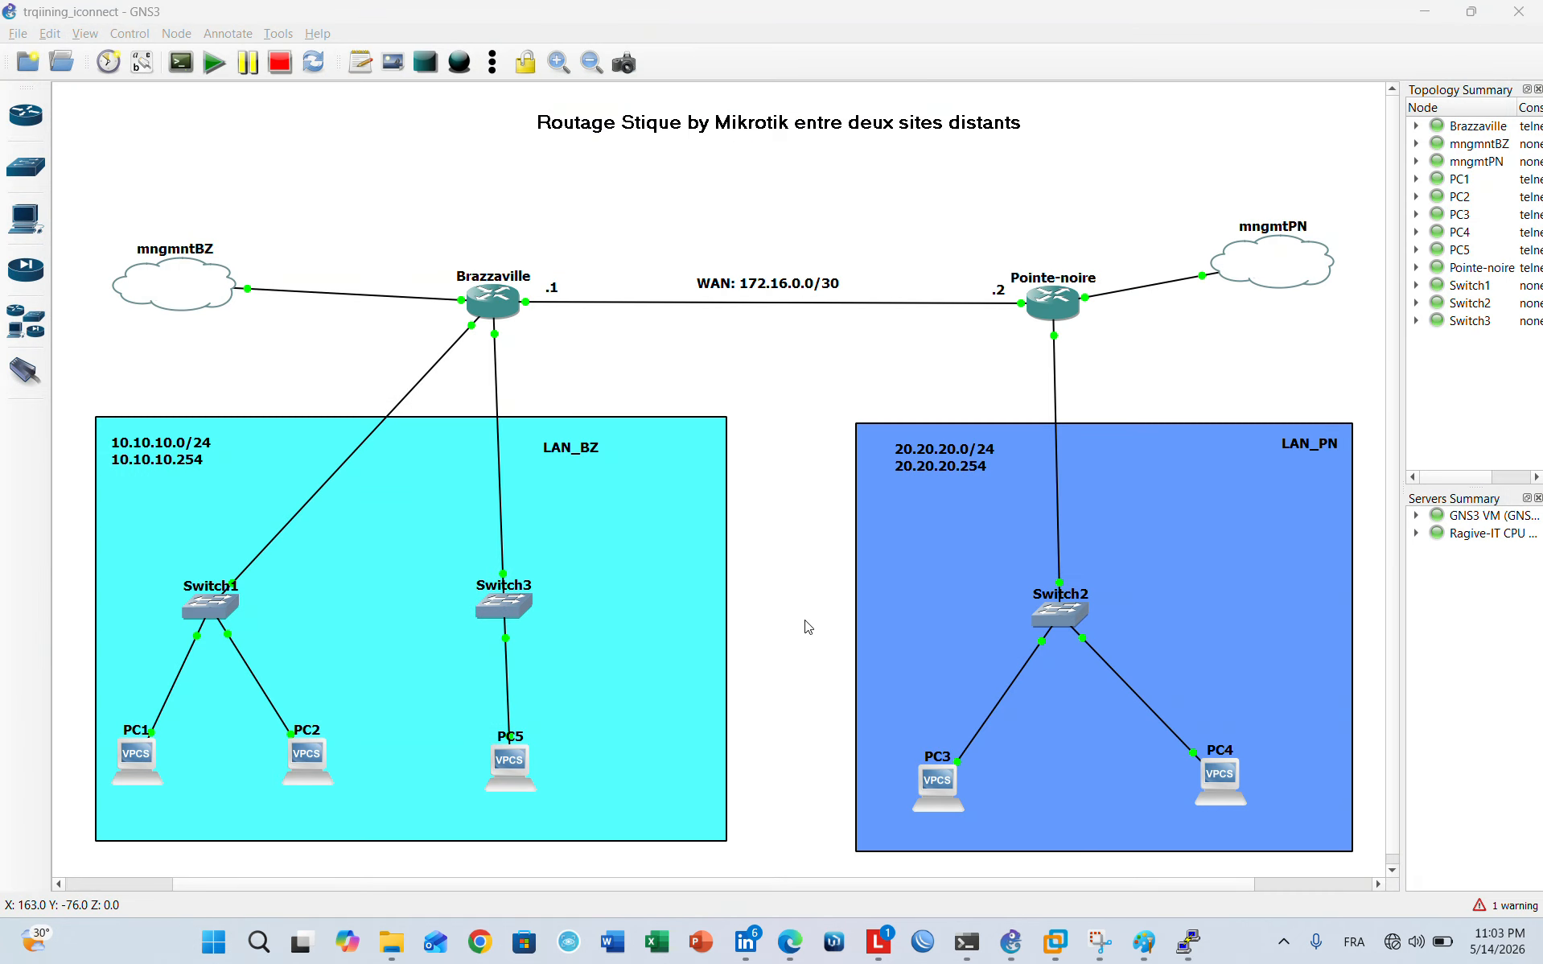
# Connect to RT-PN in WinBox with the account password, check its DHCP server entry and minimize the session
pyautogui.click(832, 947)
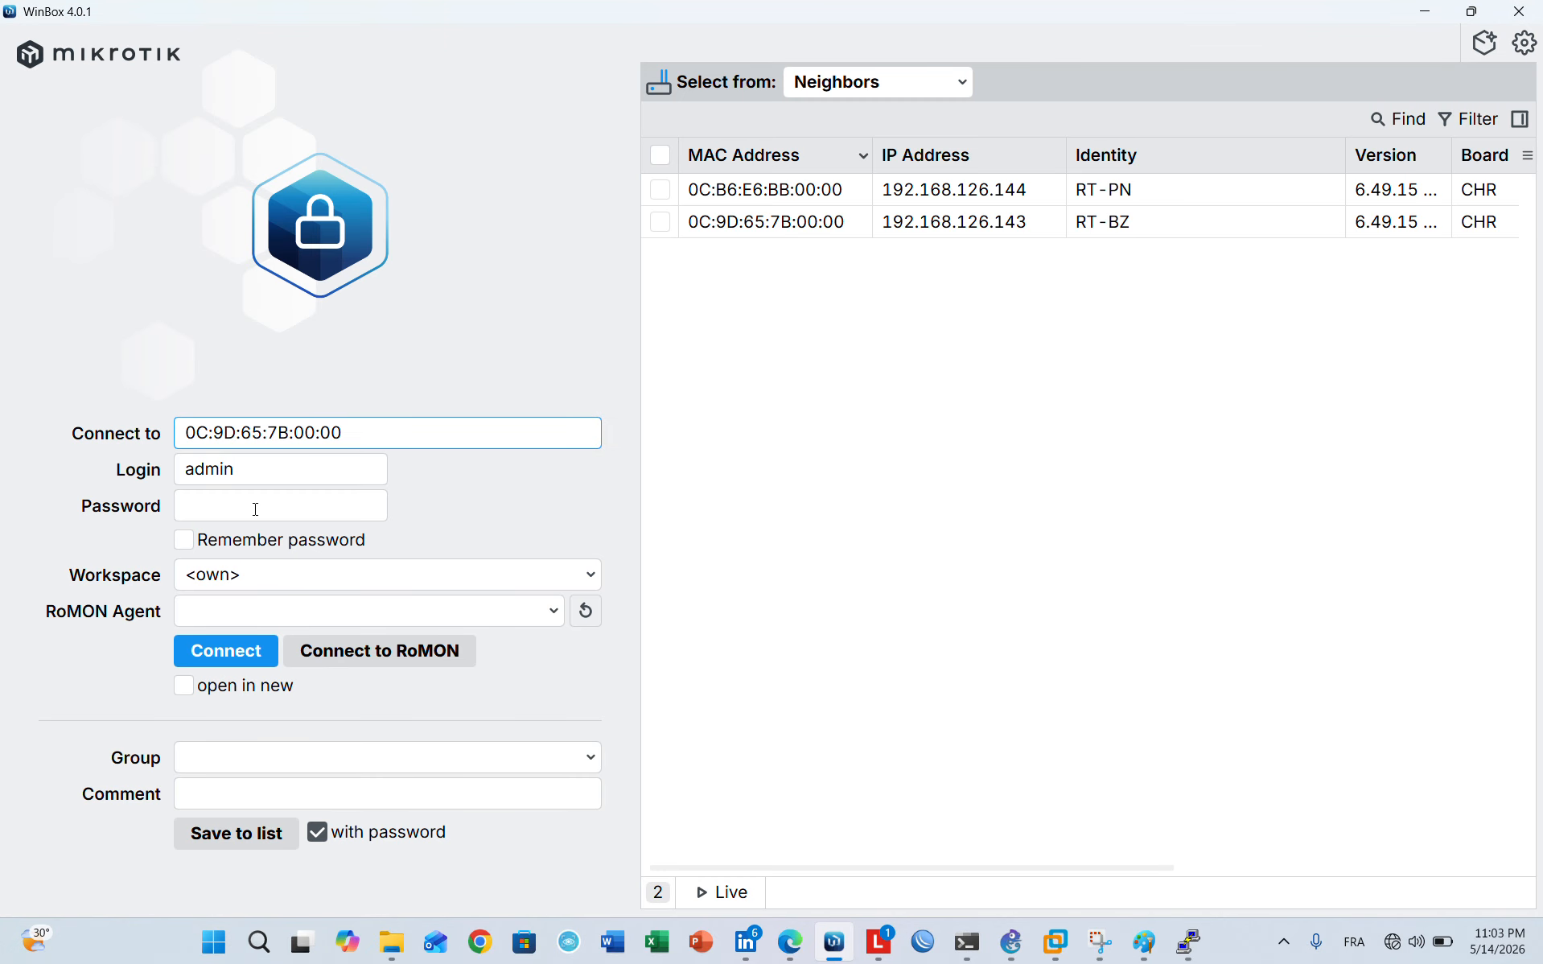
pyautogui.click(256, 508)
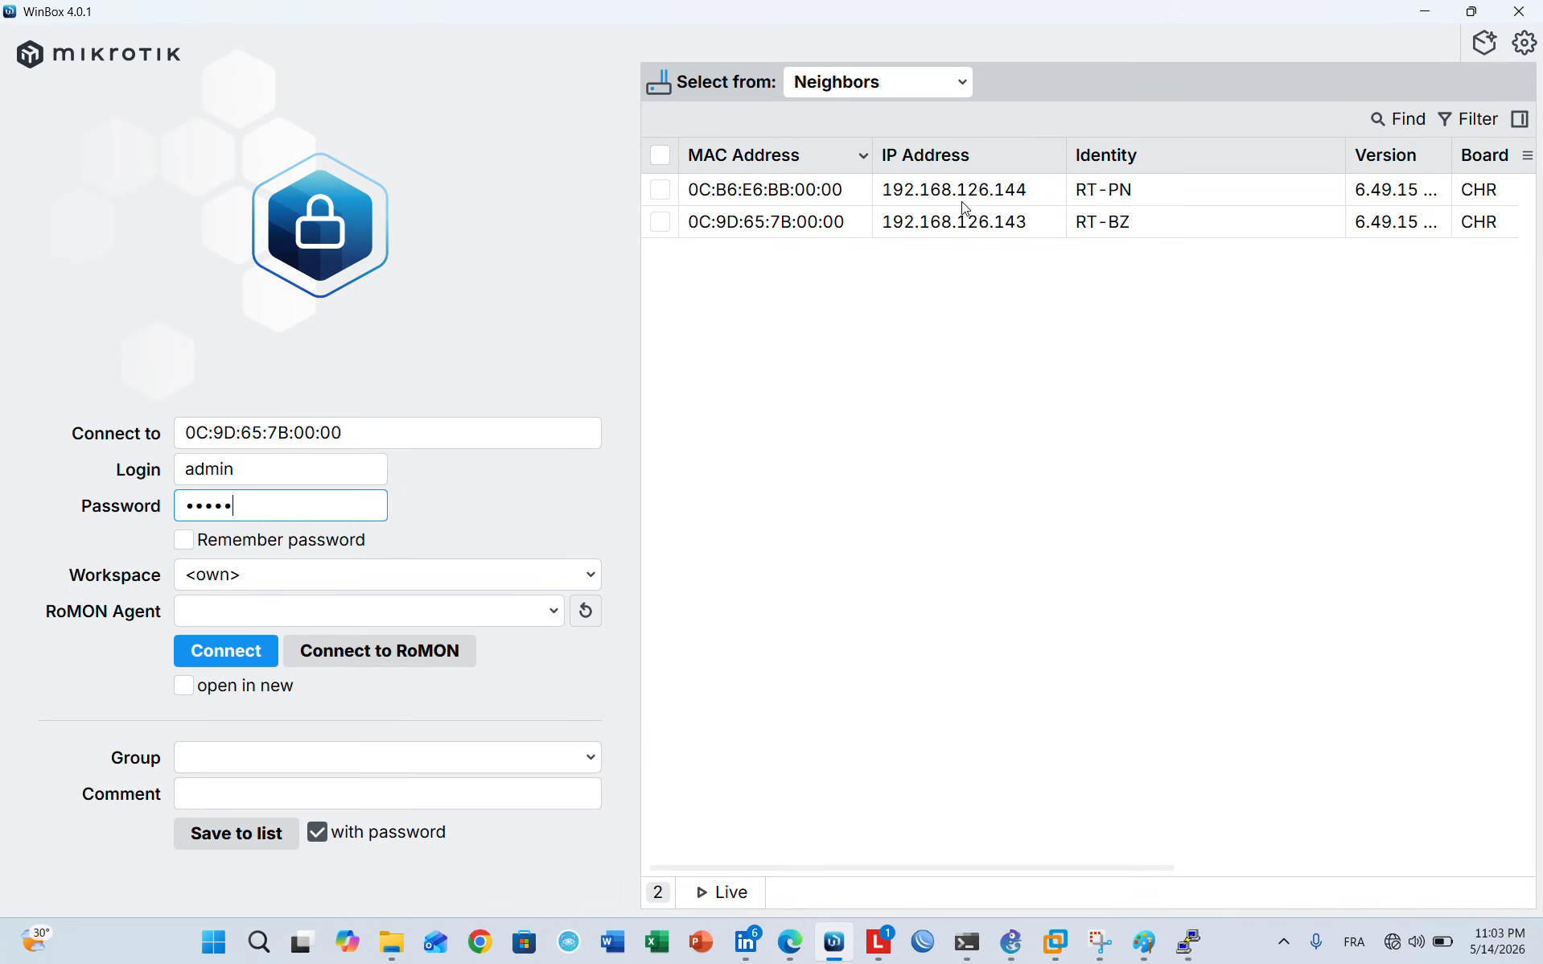
pyautogui.doubleClick(817, 196)
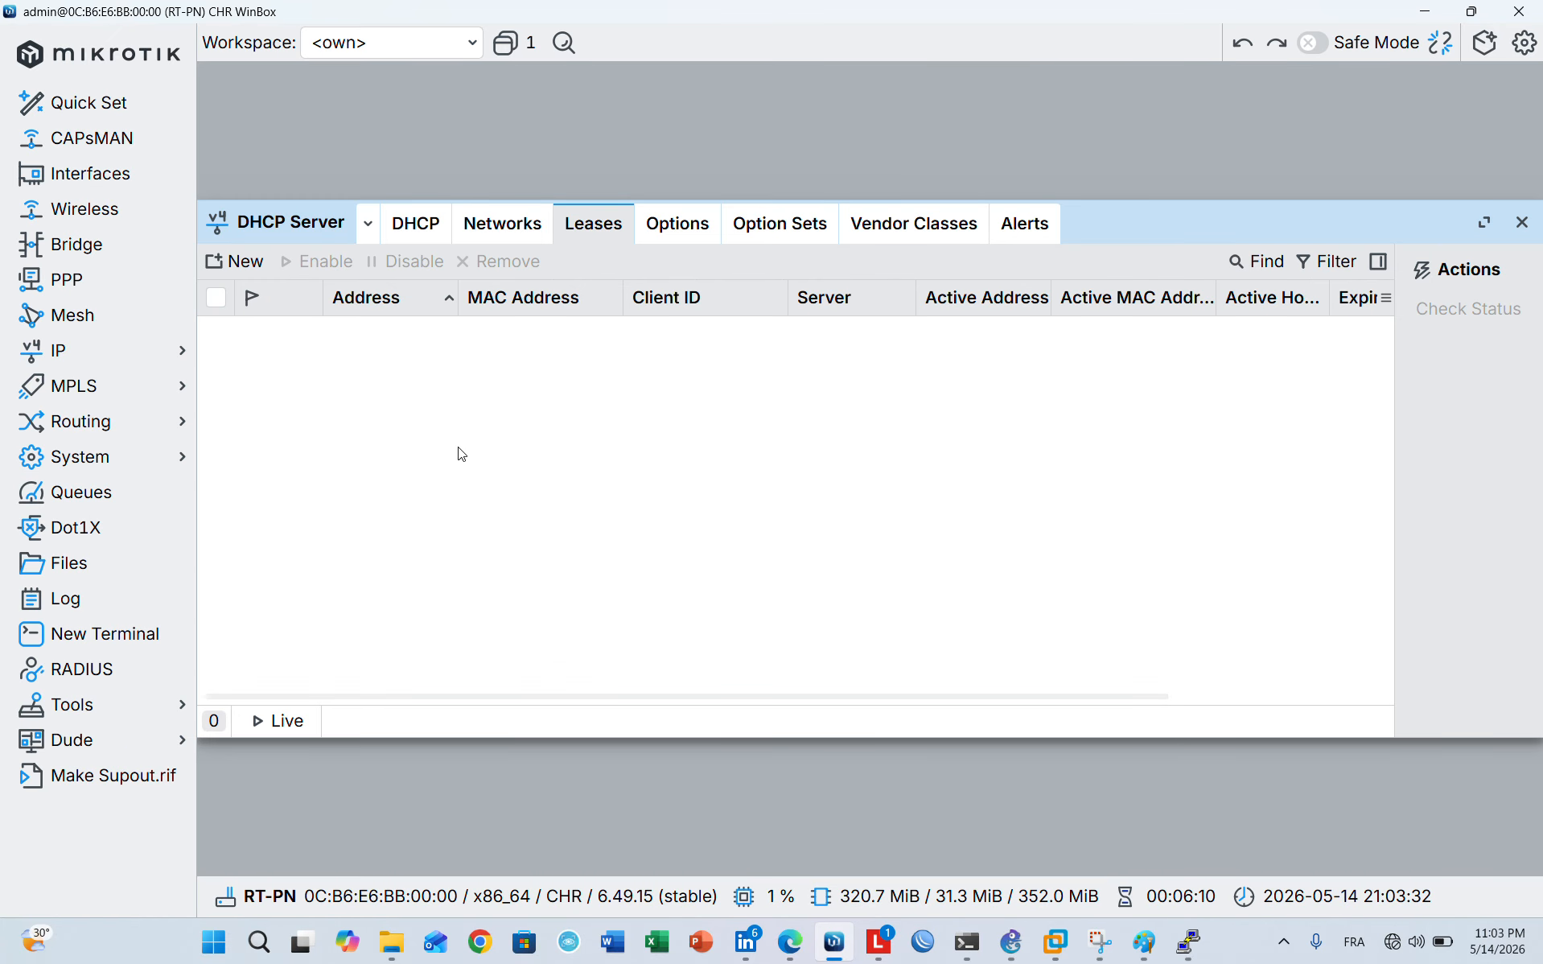
pyautogui.click(426, 227)
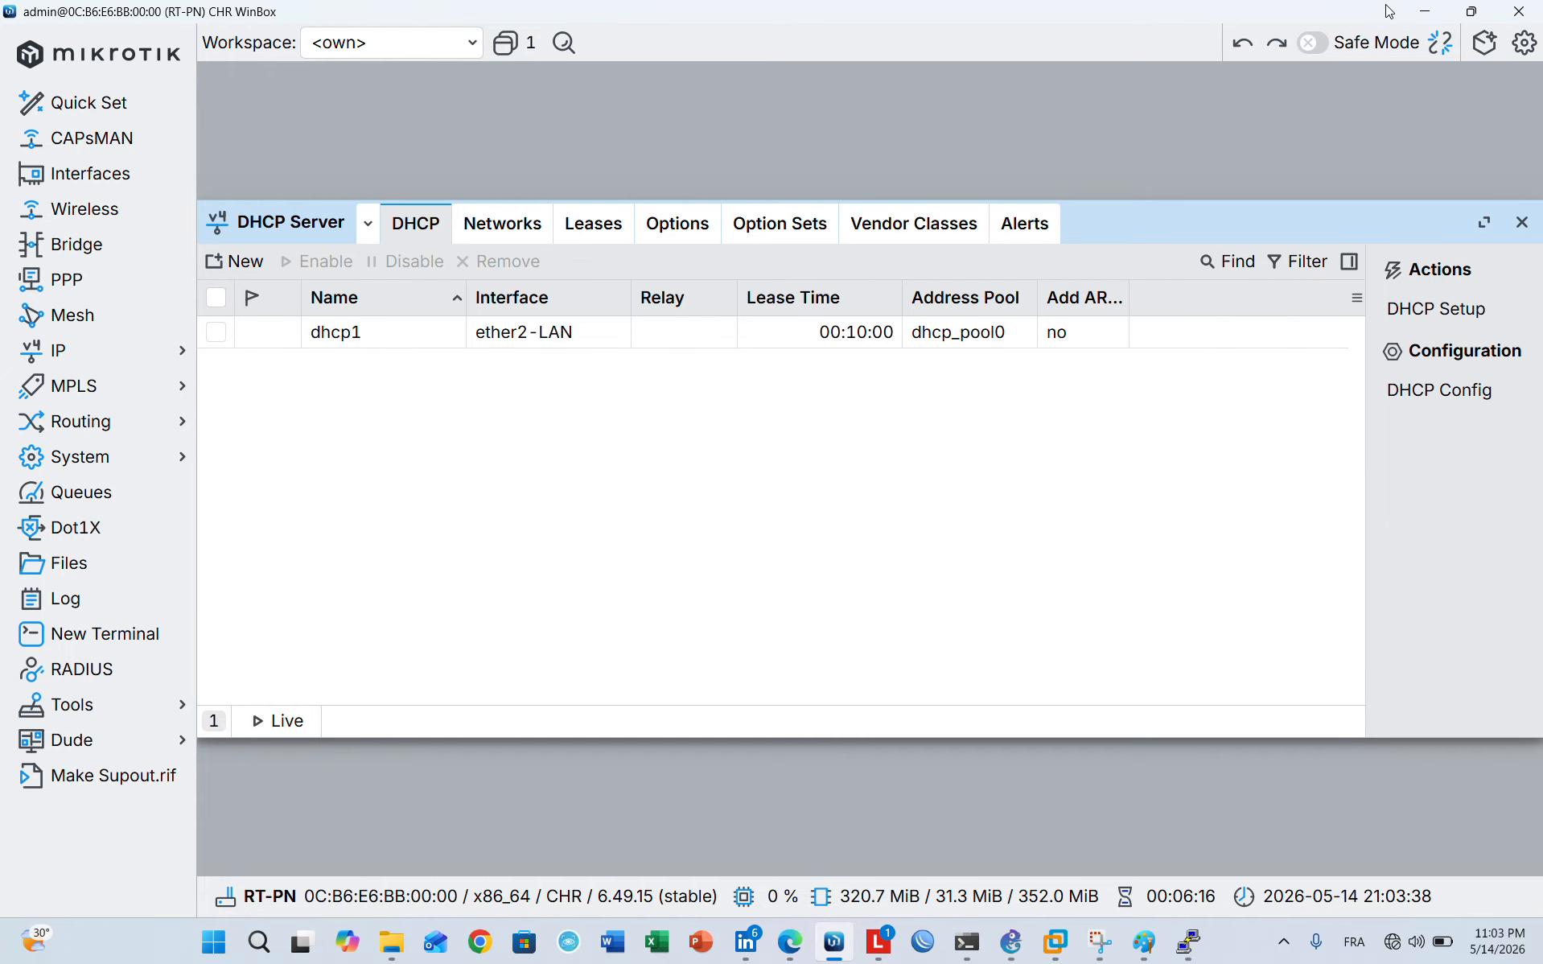
pyautogui.click(1425, 11)
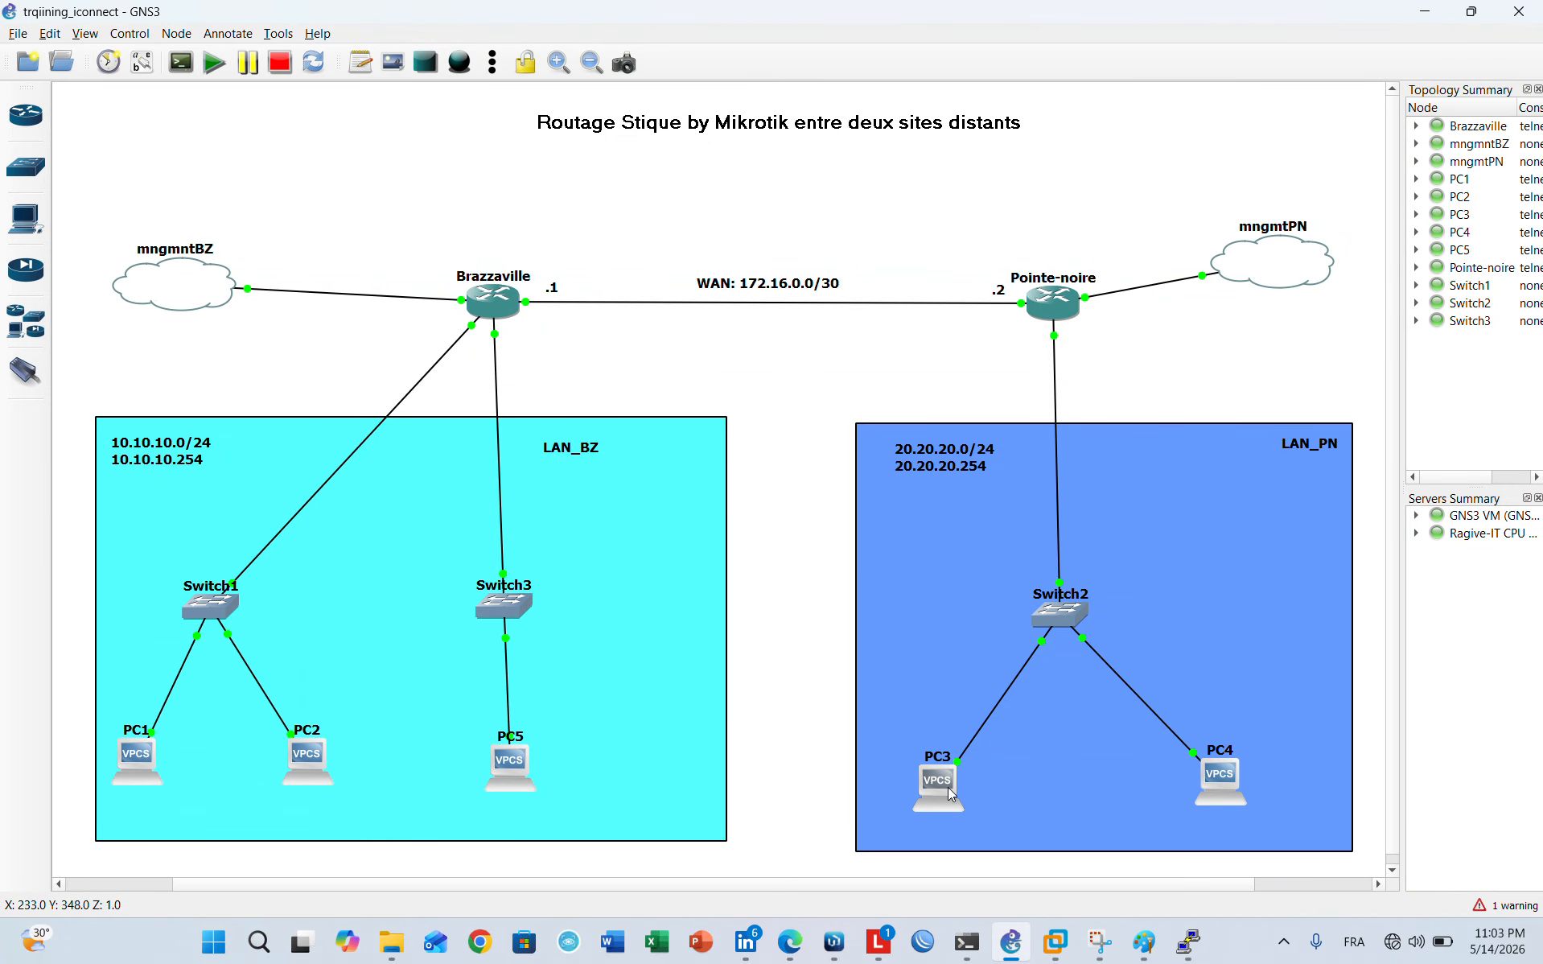
# Open PC3's console and request an IP address with the dhcp command
pyautogui.doubleClick(946, 792)
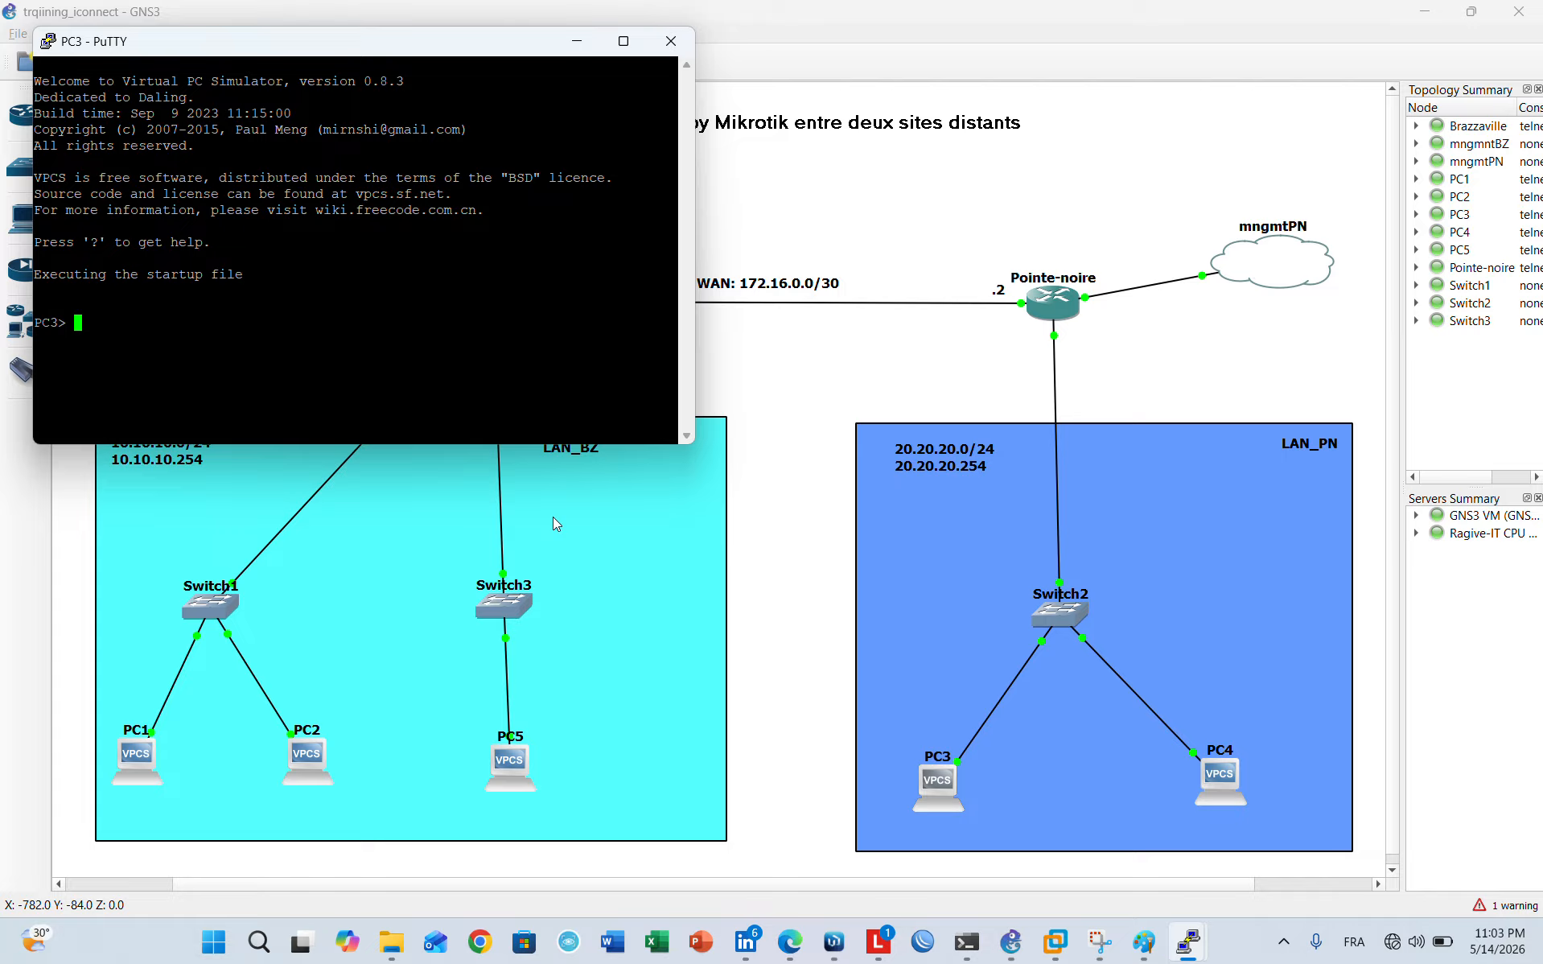
pyautogui.write('dhcp')
pyautogui.press('Return')
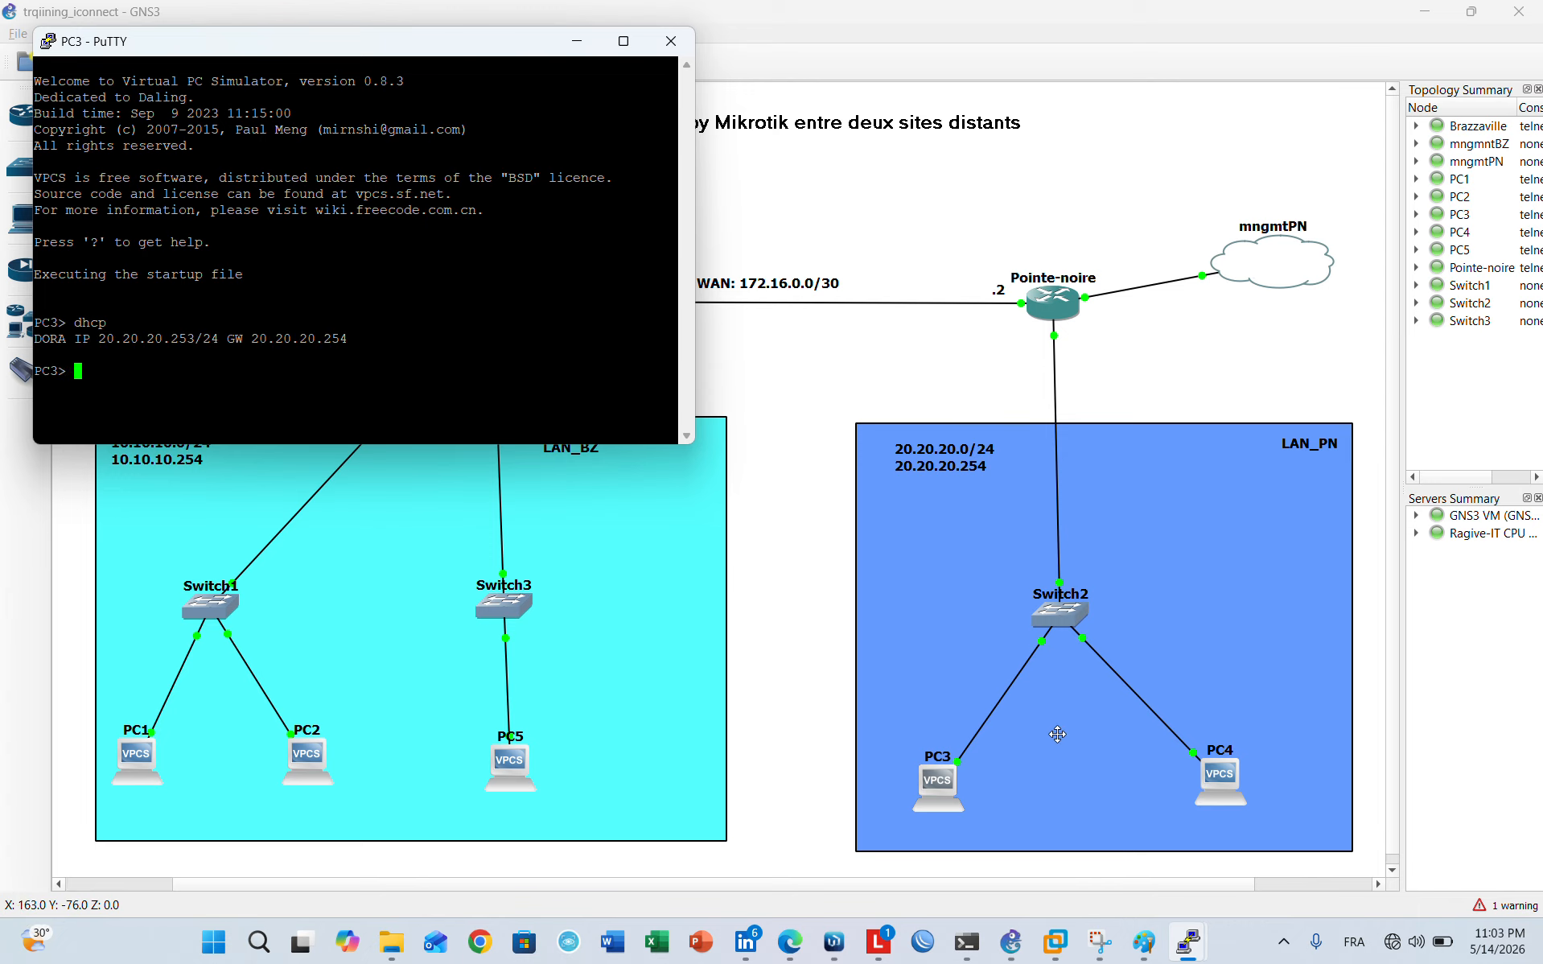
# Open PC4's console and request an IP address with the dhcp command
pyautogui.click(1212, 792)
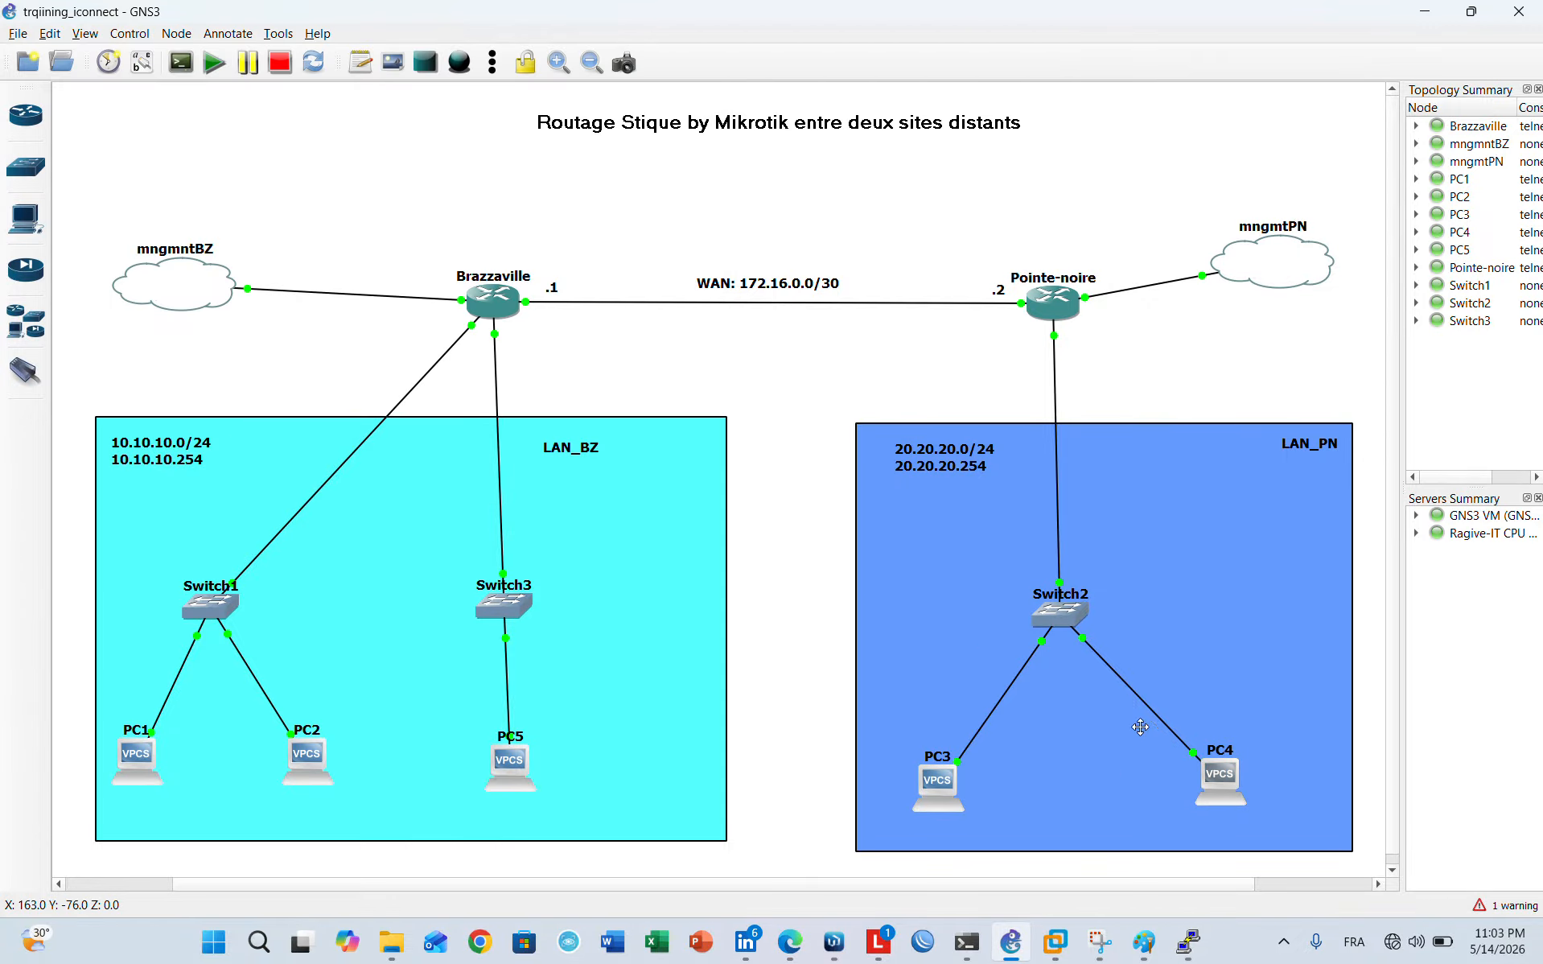
pyautogui.doubleClick(1219, 787)
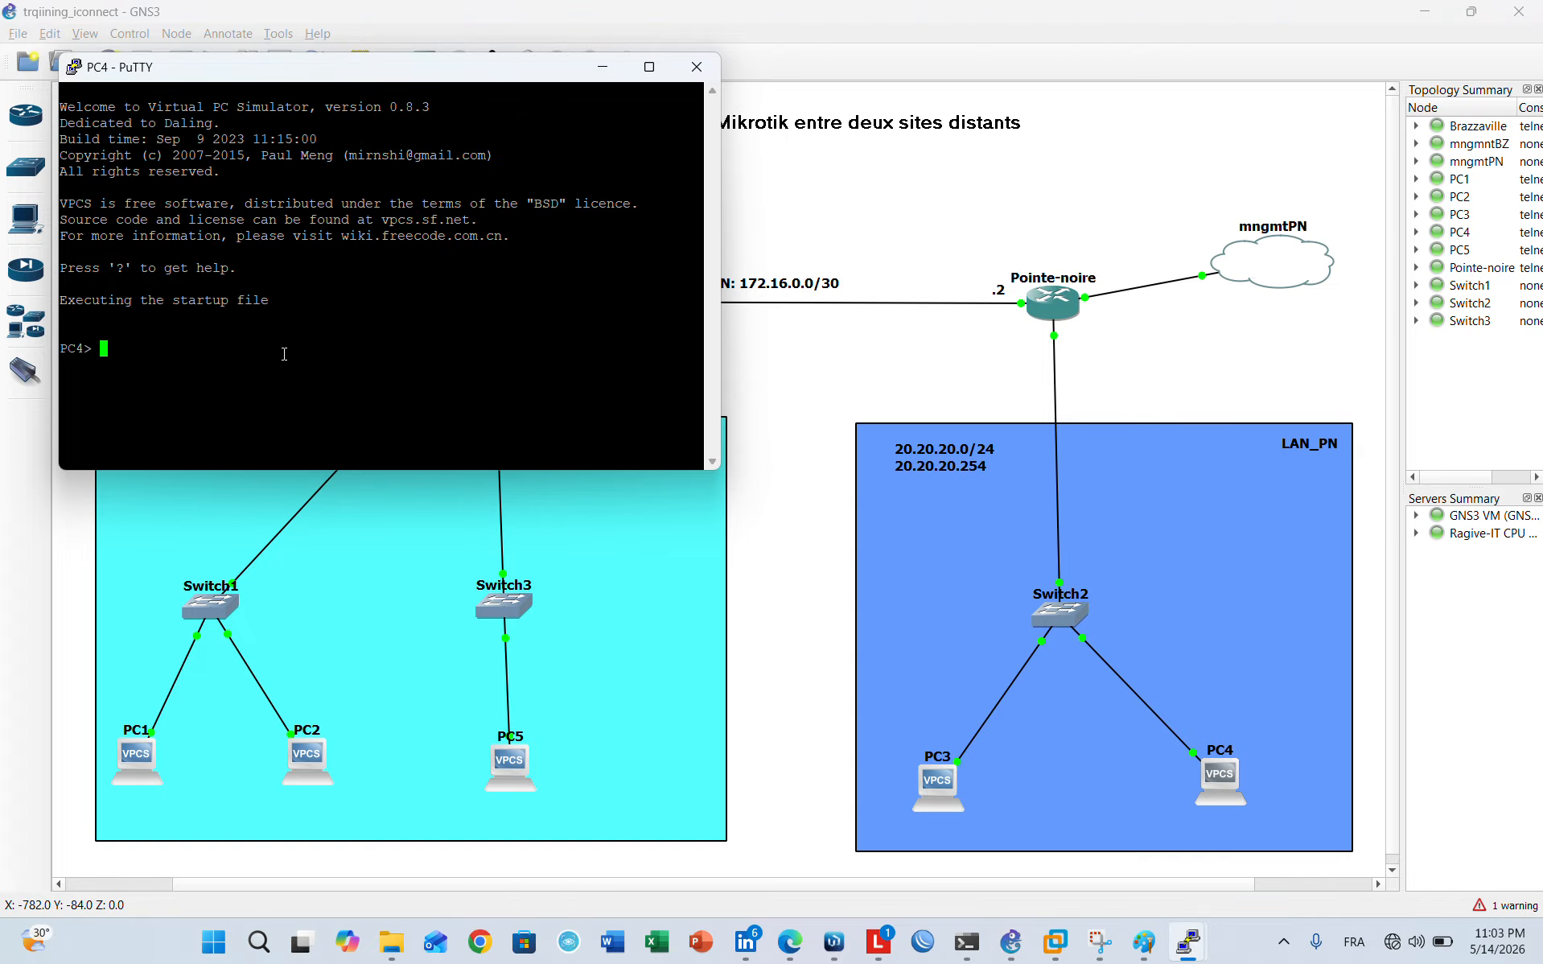
pyautogui.write('dhcp')
pyautogui.press('Return')
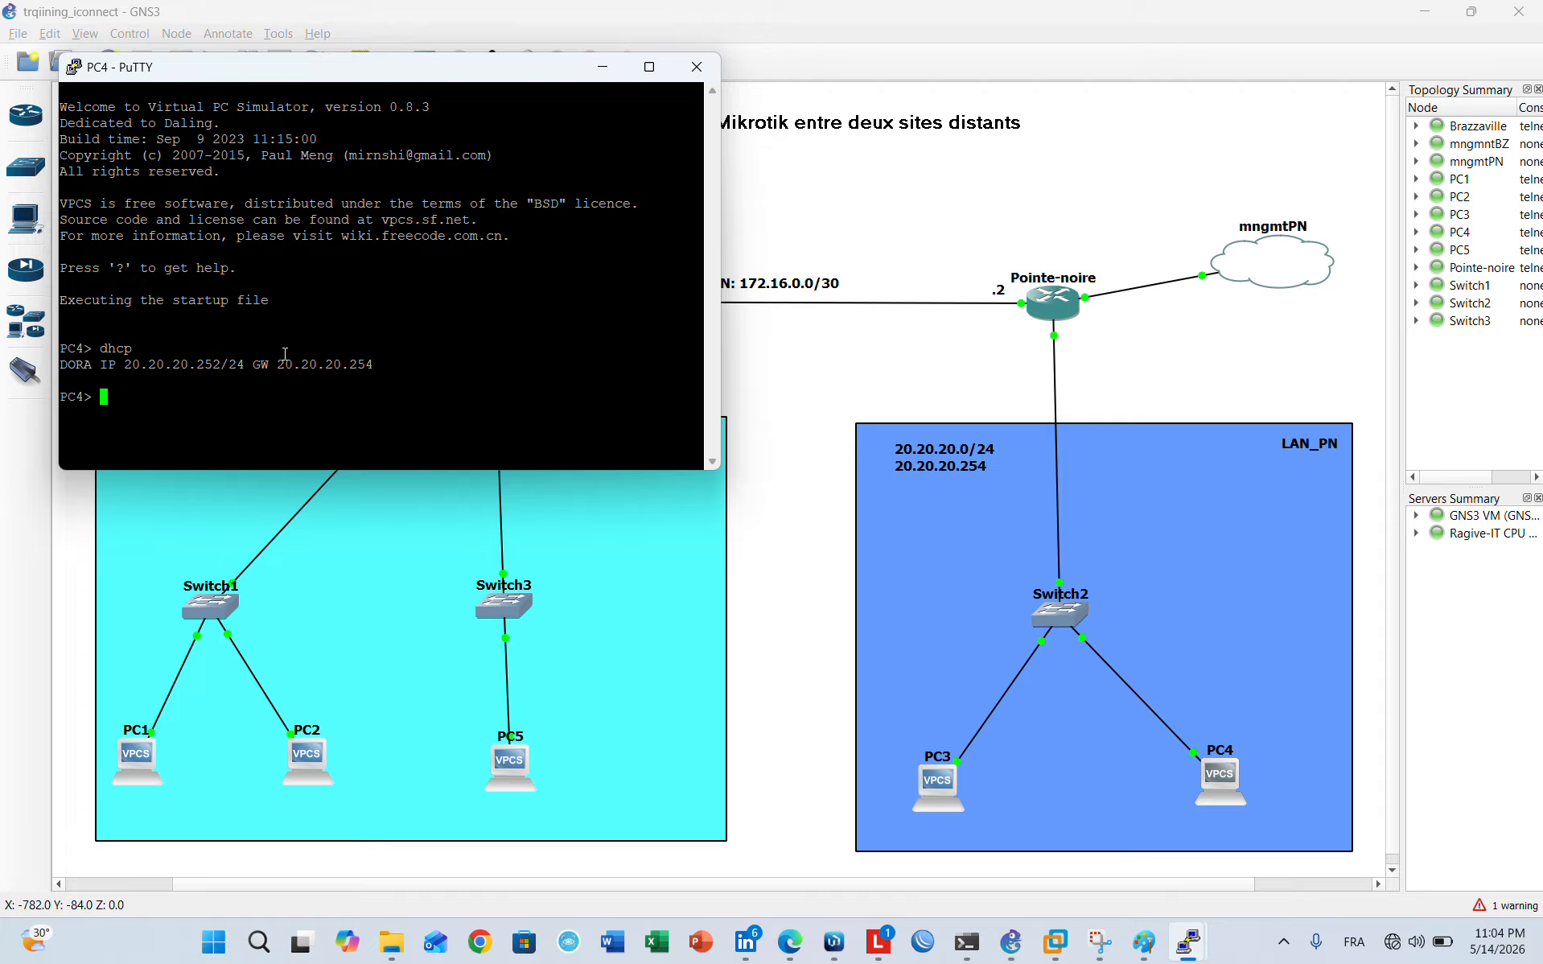
# Ping PC3 at 20.20.20.253 from PC4 and minimize PC4's console
pyautogui.write('ping 20.20.20.253')
pyautogui.press('Return')
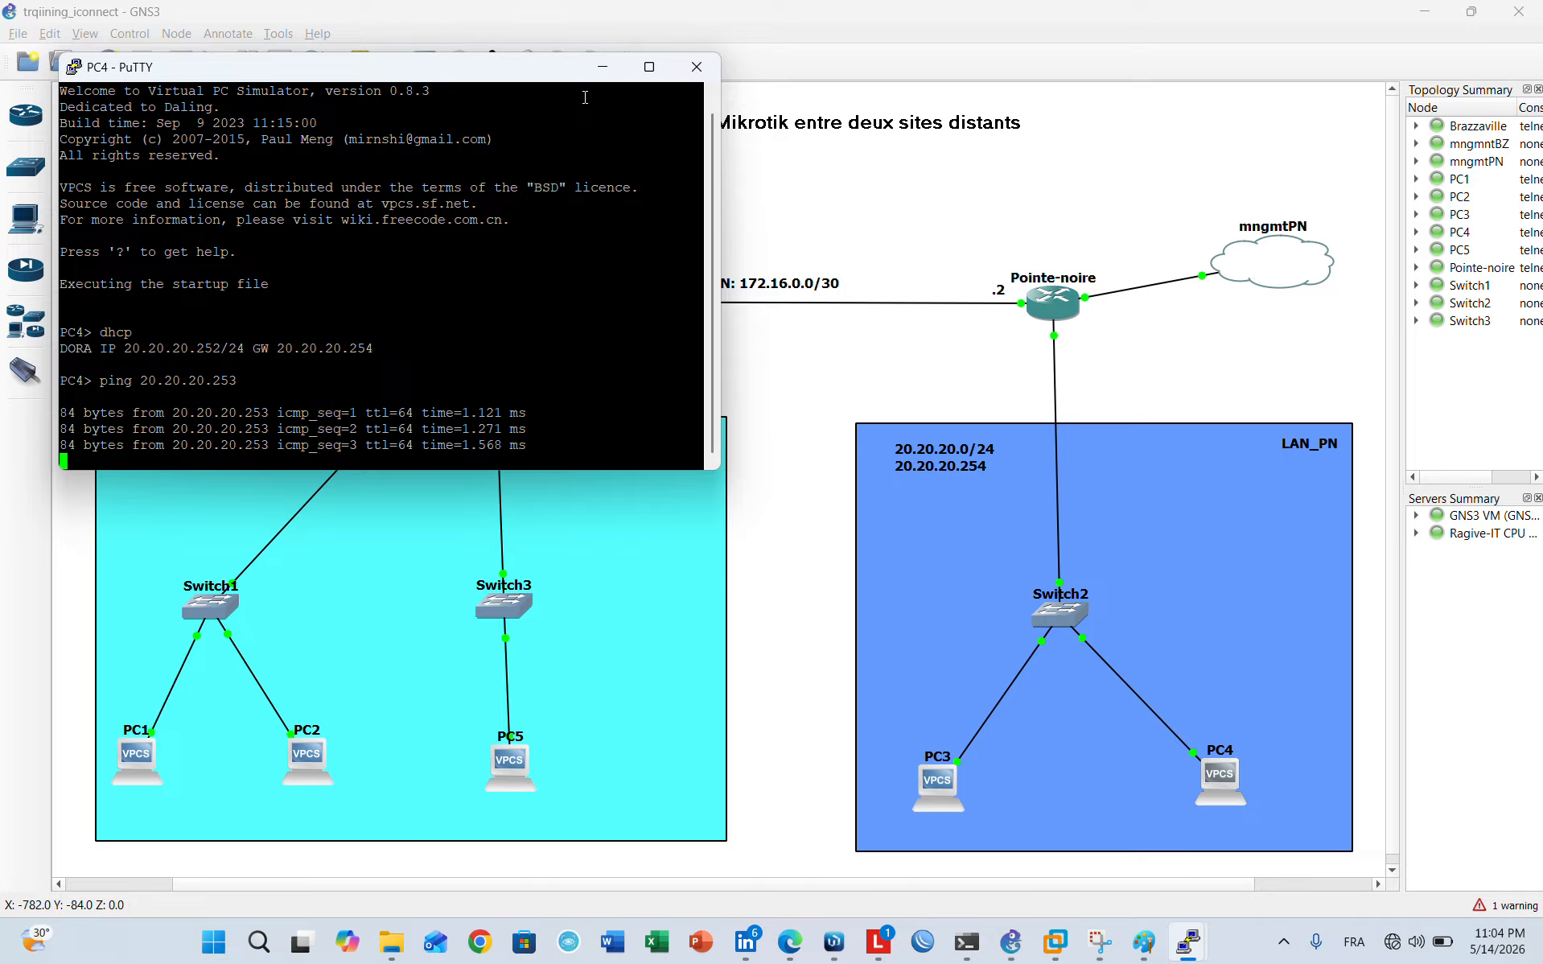
pyautogui.click(602, 67)
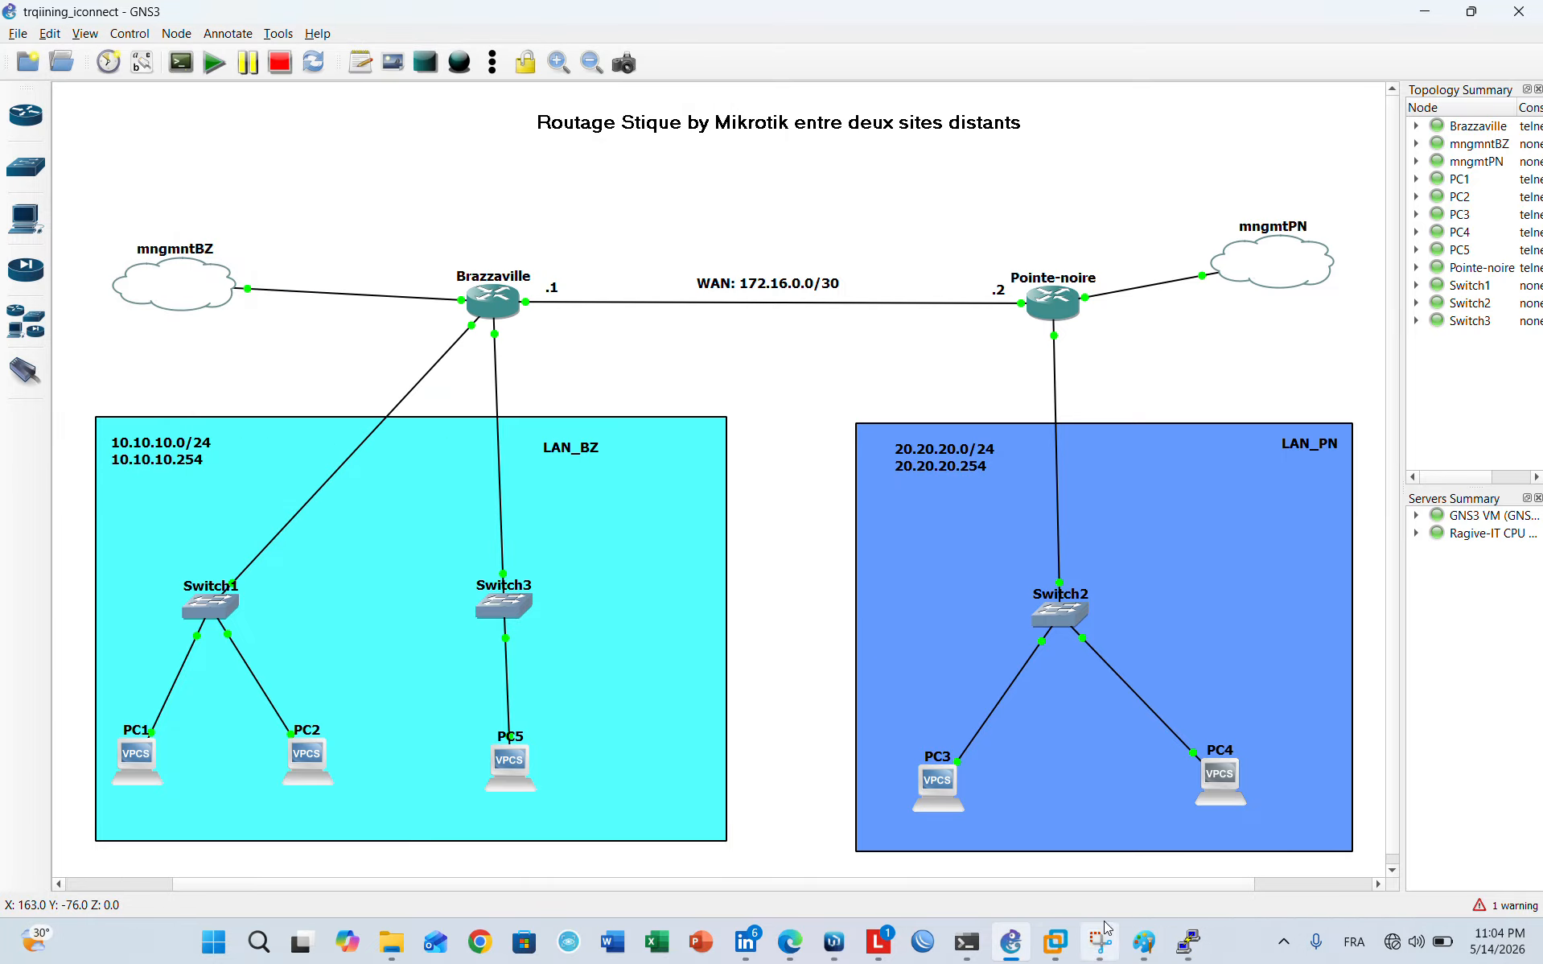
# Test the connection from PC3 to the Brazzaville LAN by pinging 10.10.10.252, interrupting the ping and restarting it
pyautogui.doubleClick(936, 781)
pyautogui.write('ping 1')
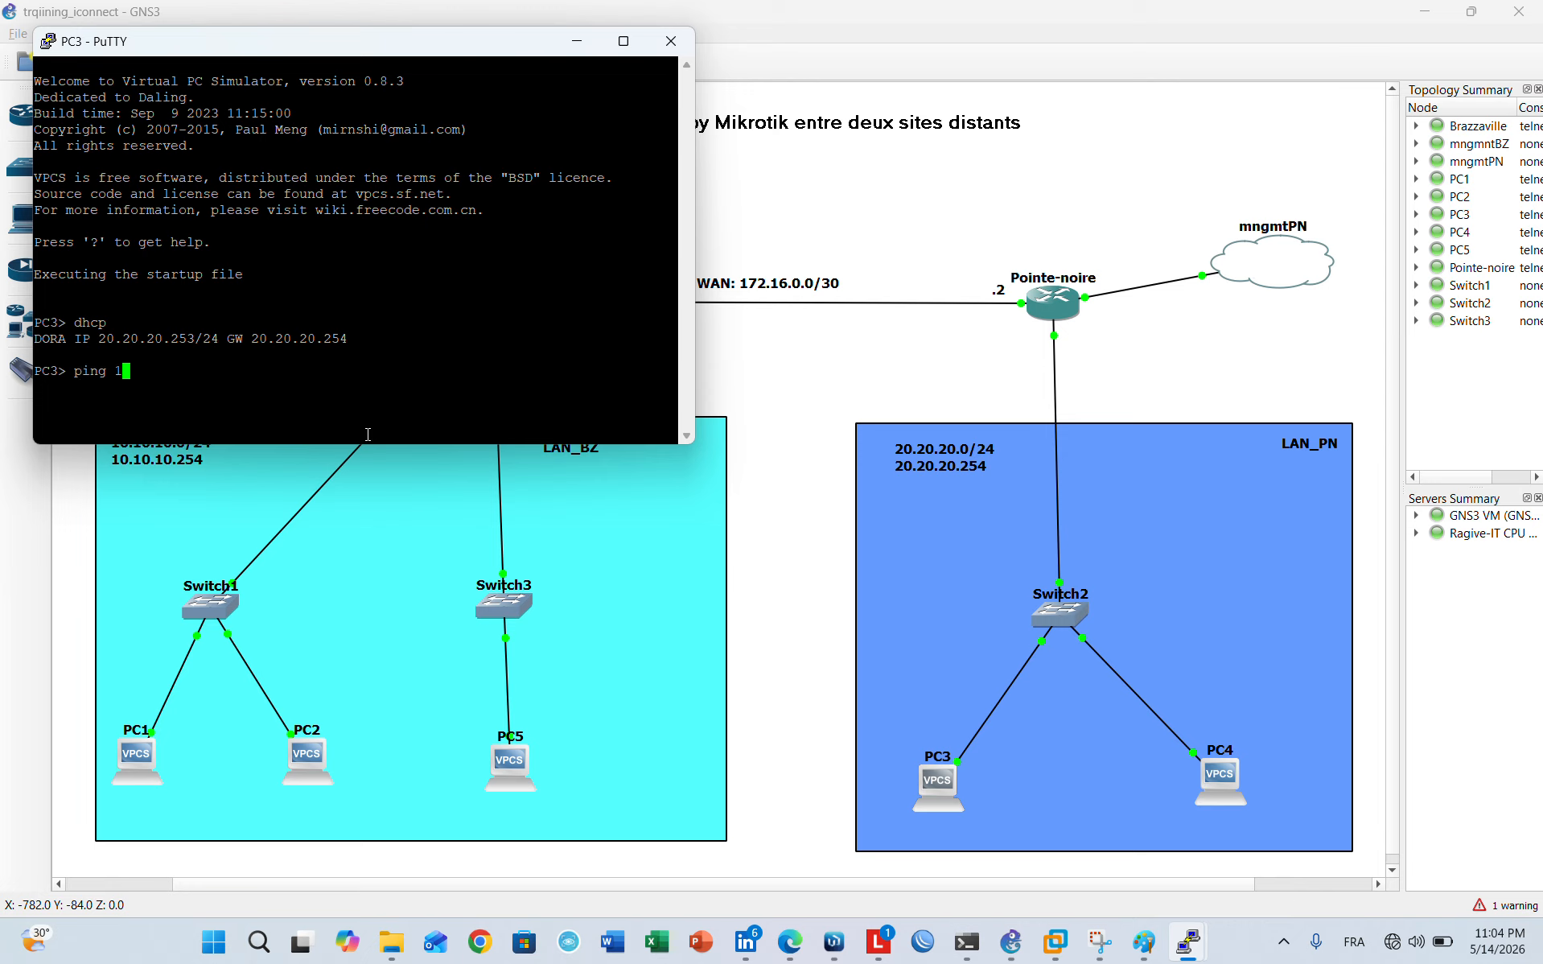
pyautogui.write('0.10.10.252')
pyautogui.press('Return')
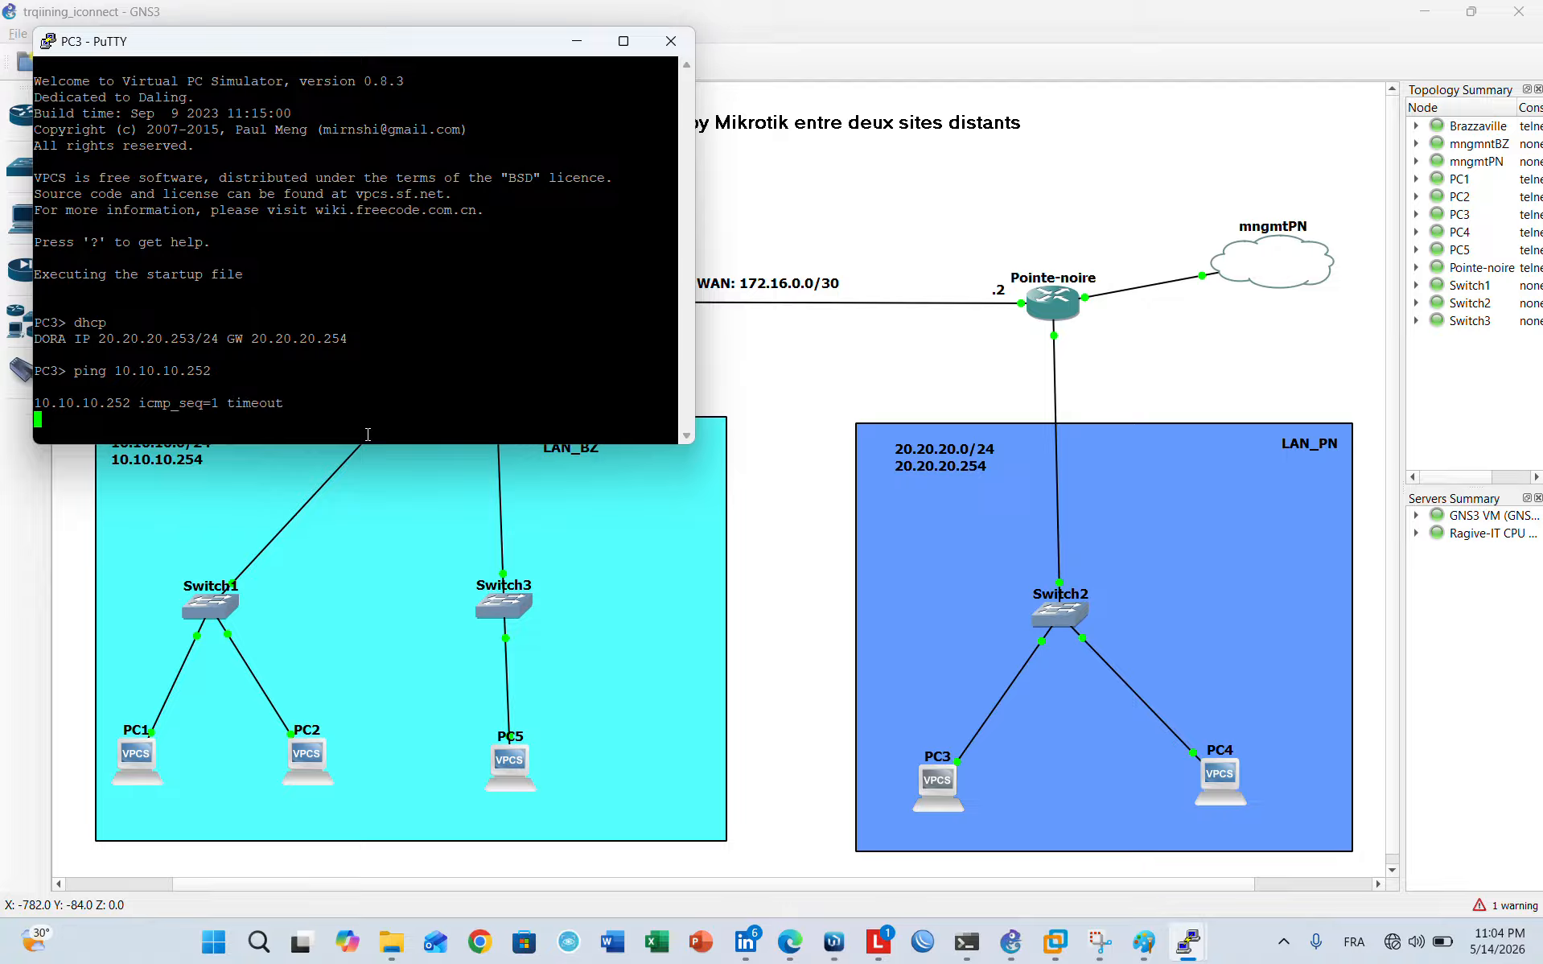
pyautogui.hotkey('ctrl', 'c')
pyautogui.press('Up')
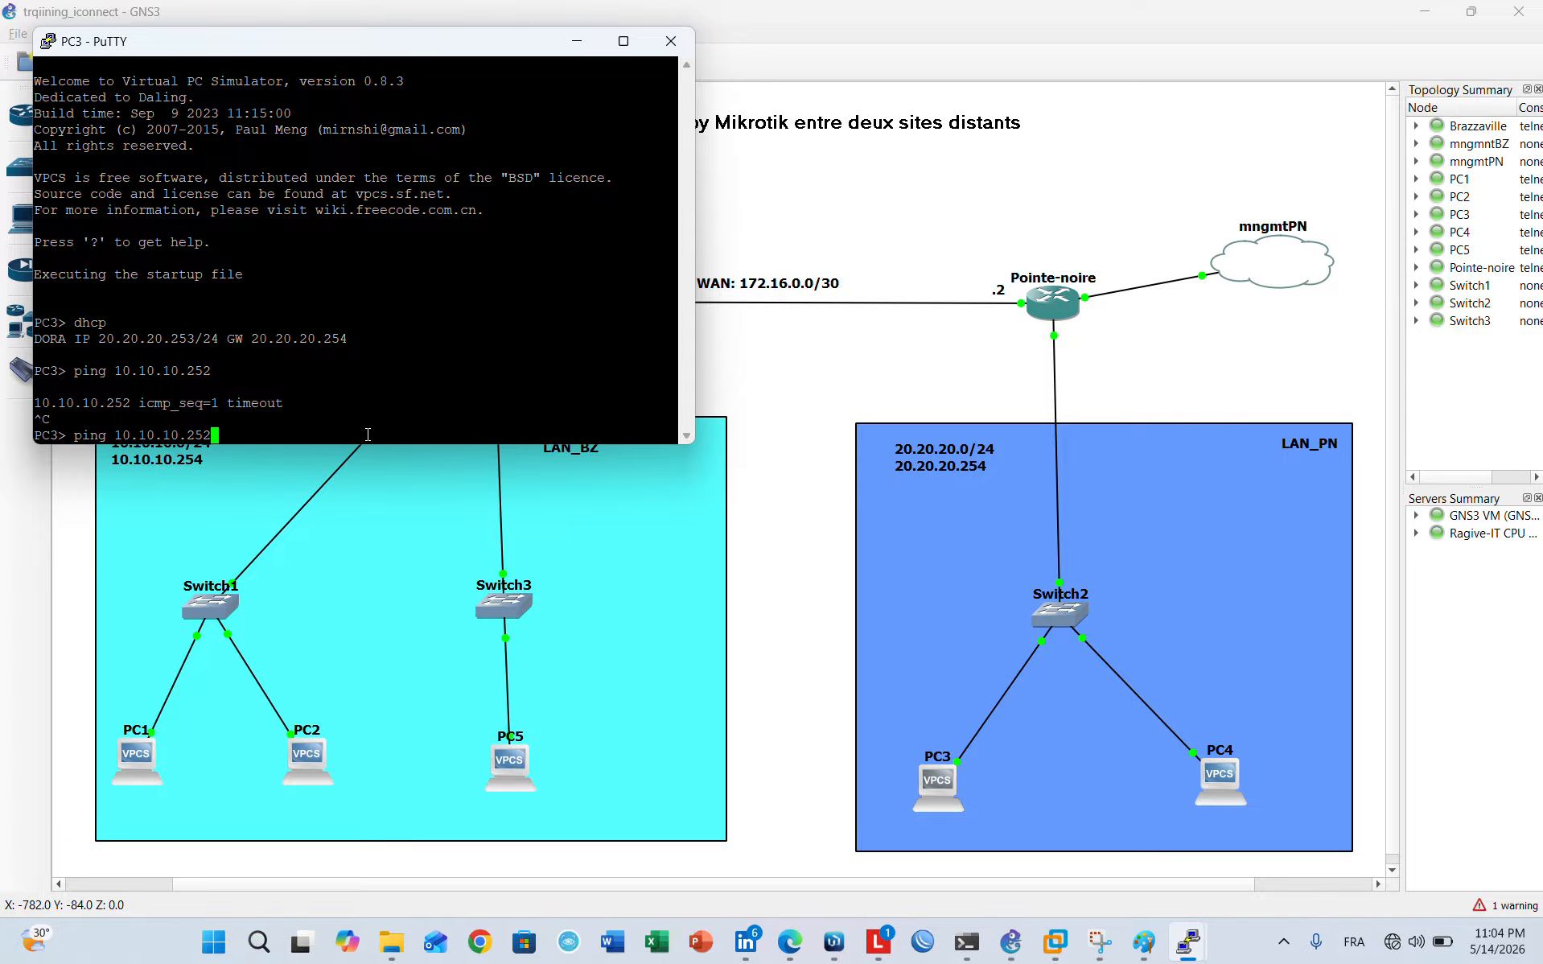
pyautogui.press('Return')
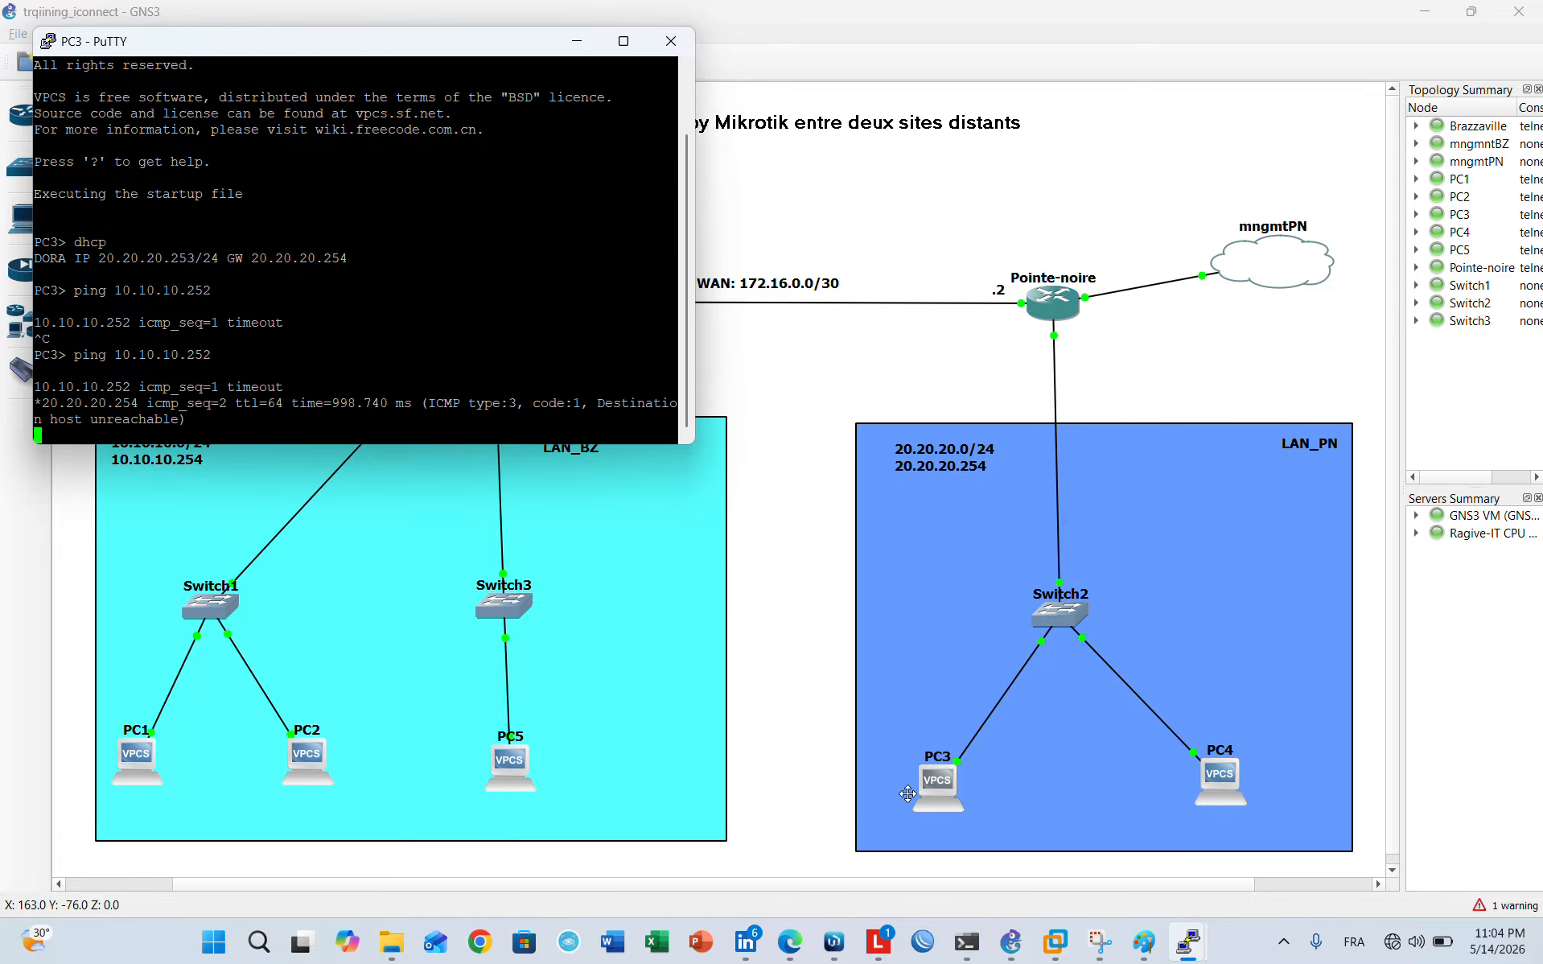
# Return to PC3's console, repeat the ping to 10.10.10.252 and interrupt it
pyautogui.moveTo(908, 793)
pyautogui.mouseDown()
pyautogui.moveTo(923, 791)
pyautogui.moveTo(905, 789)
pyautogui.mouseUp()
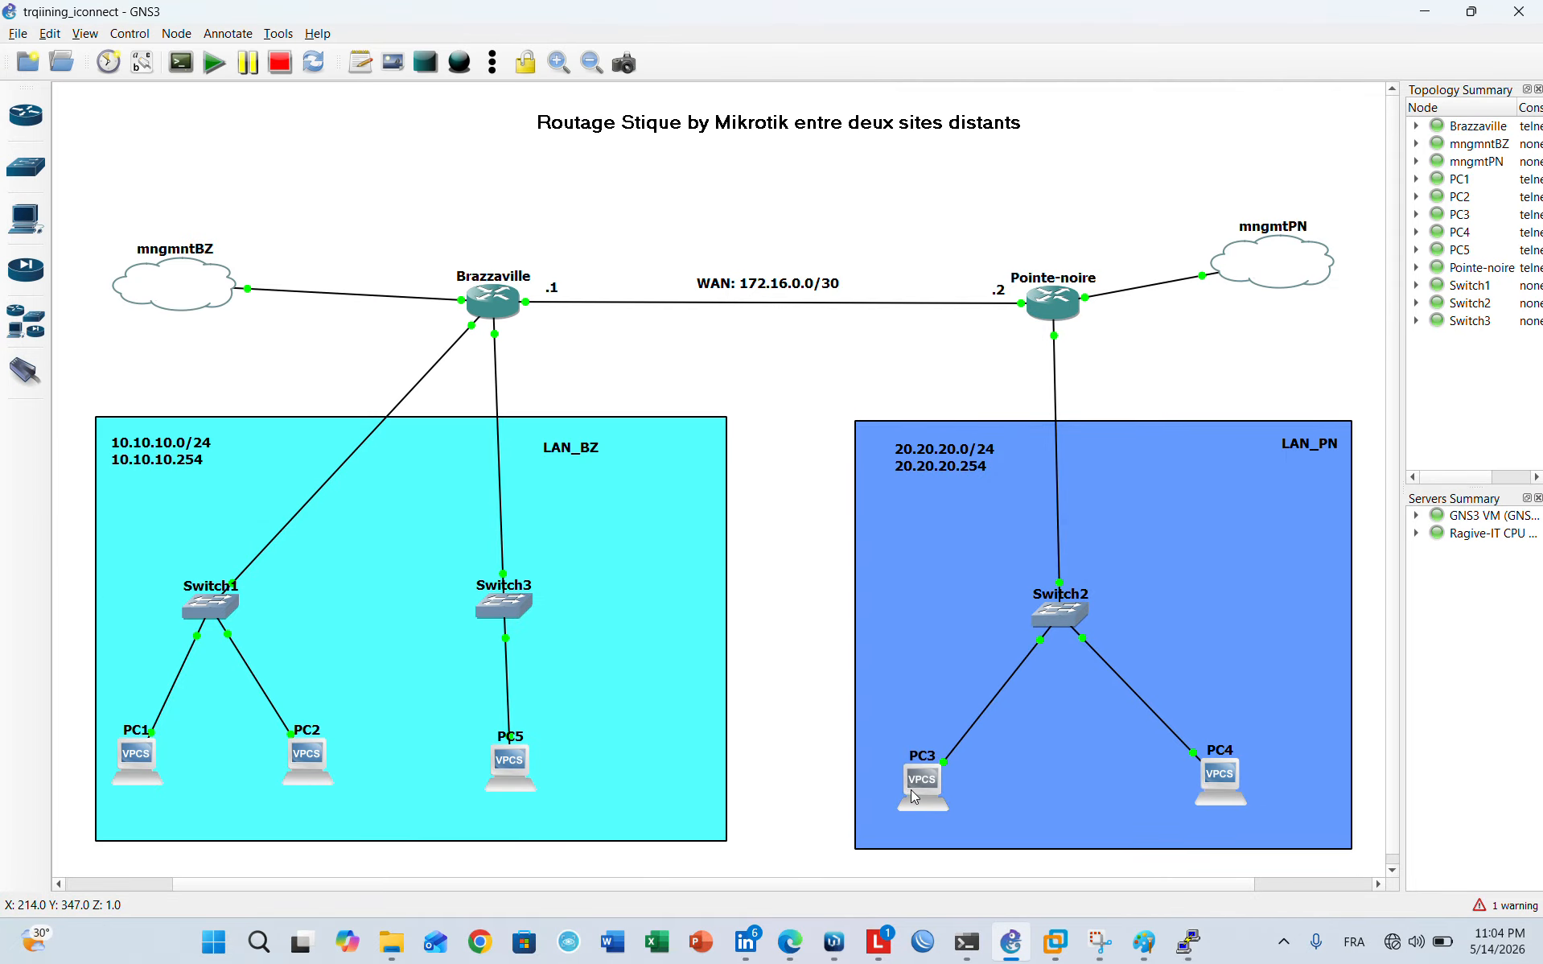
pyautogui.doubleClick(912, 787)
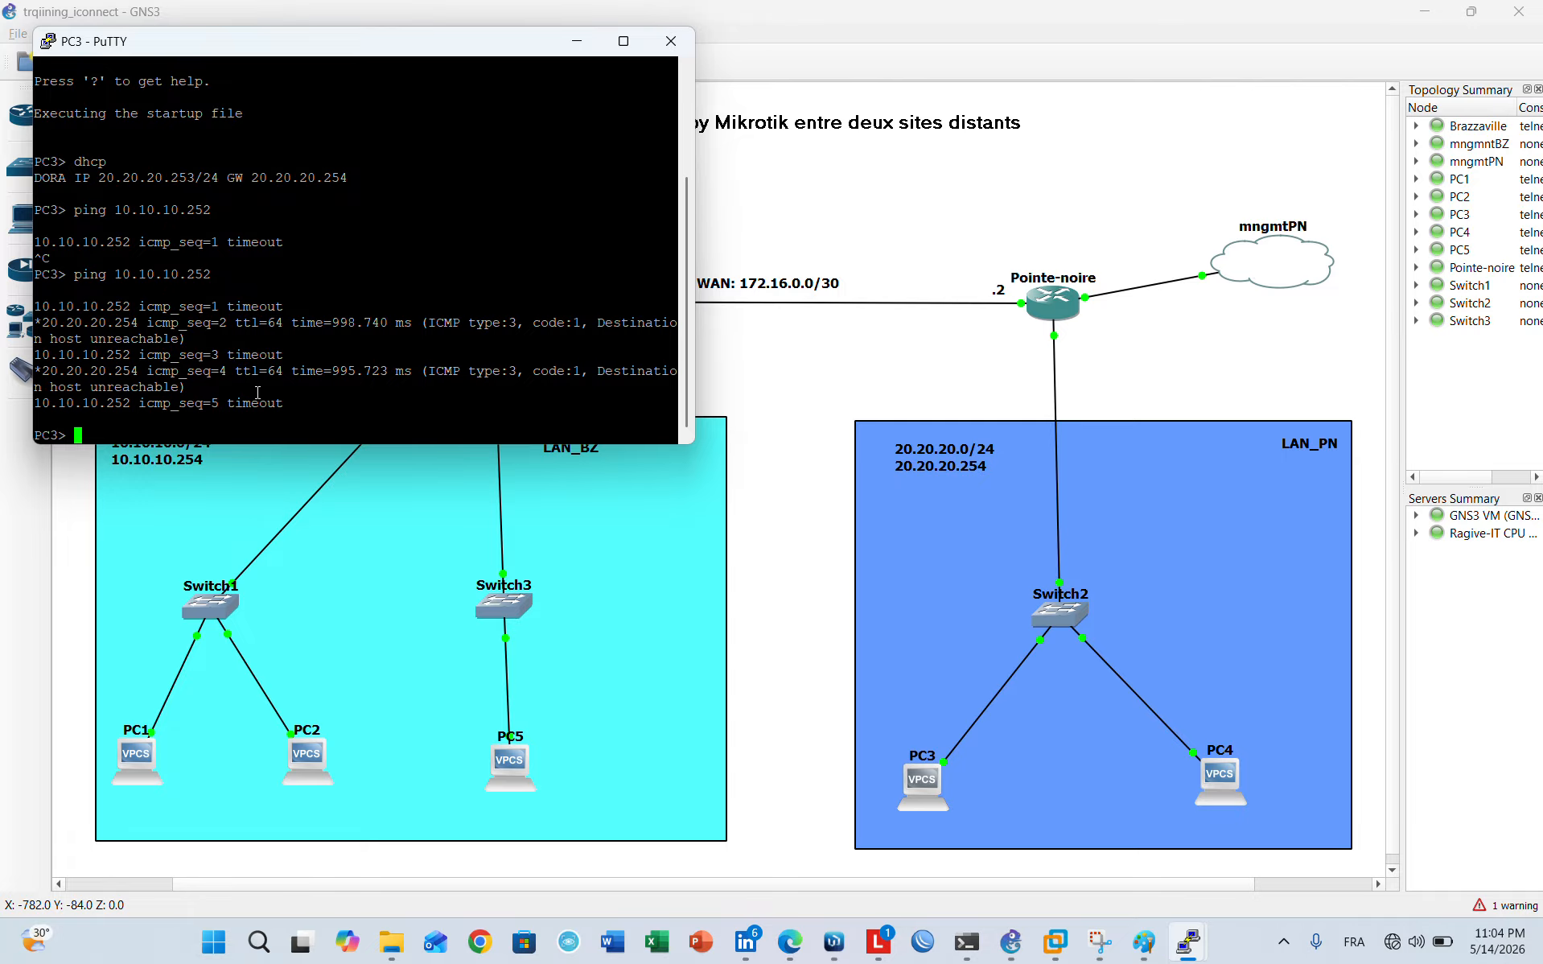
pyautogui.moveTo(257, 392); pyautogui.dragTo(260, 396)
pyautogui.press('Up')
pyautogui.press('Return')
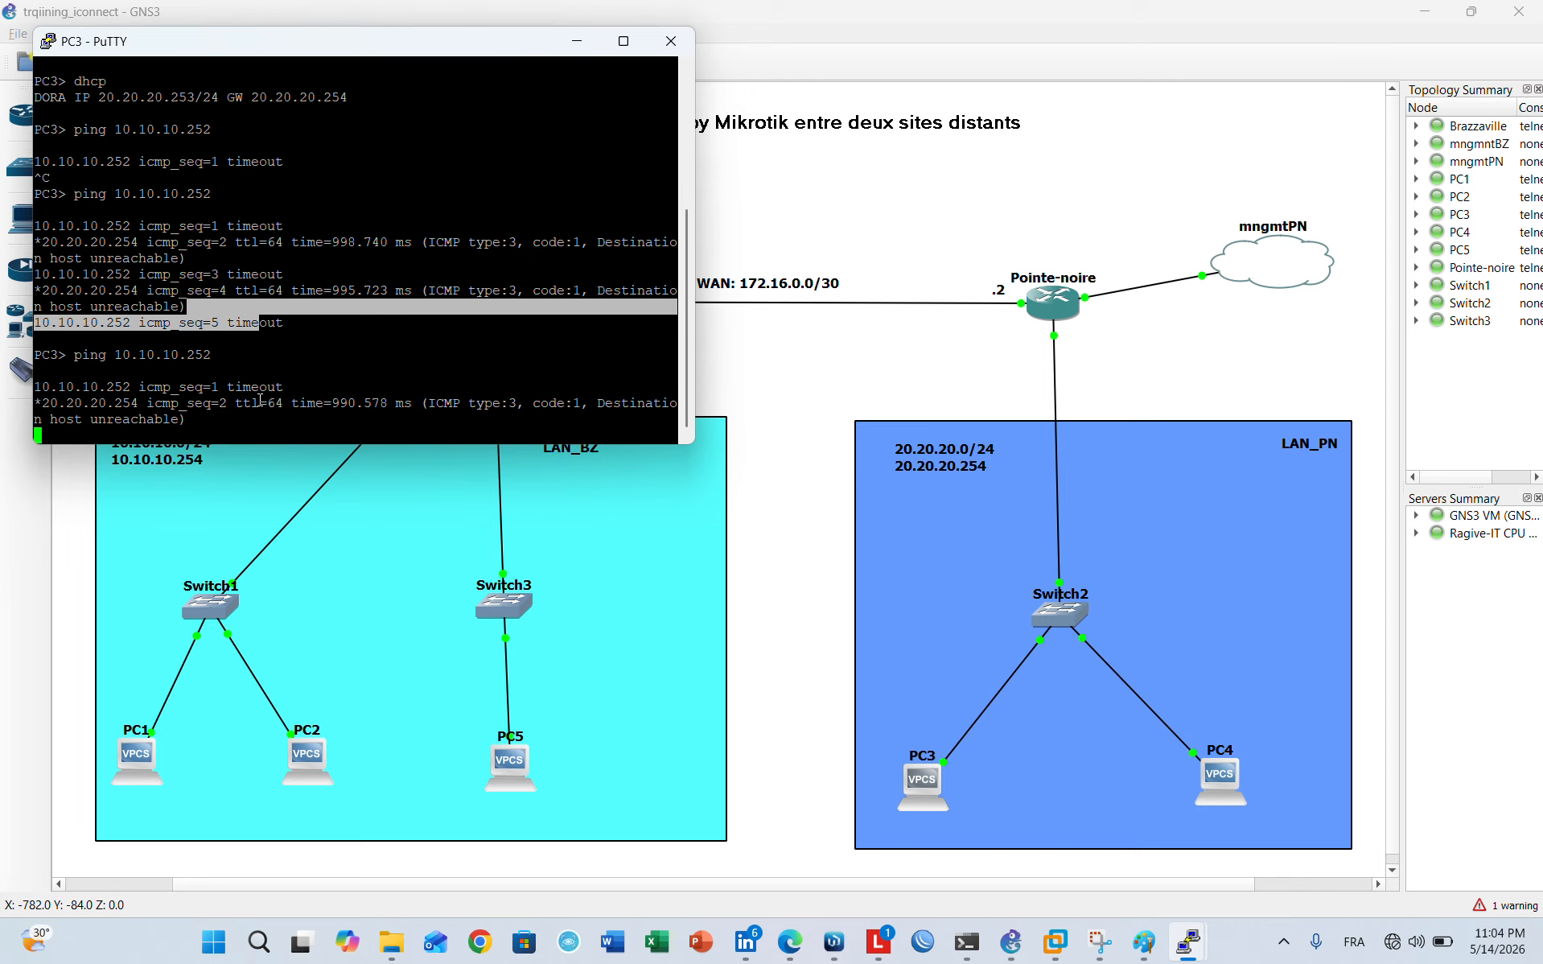
pyautogui.hotkey('ctrl', 'c')
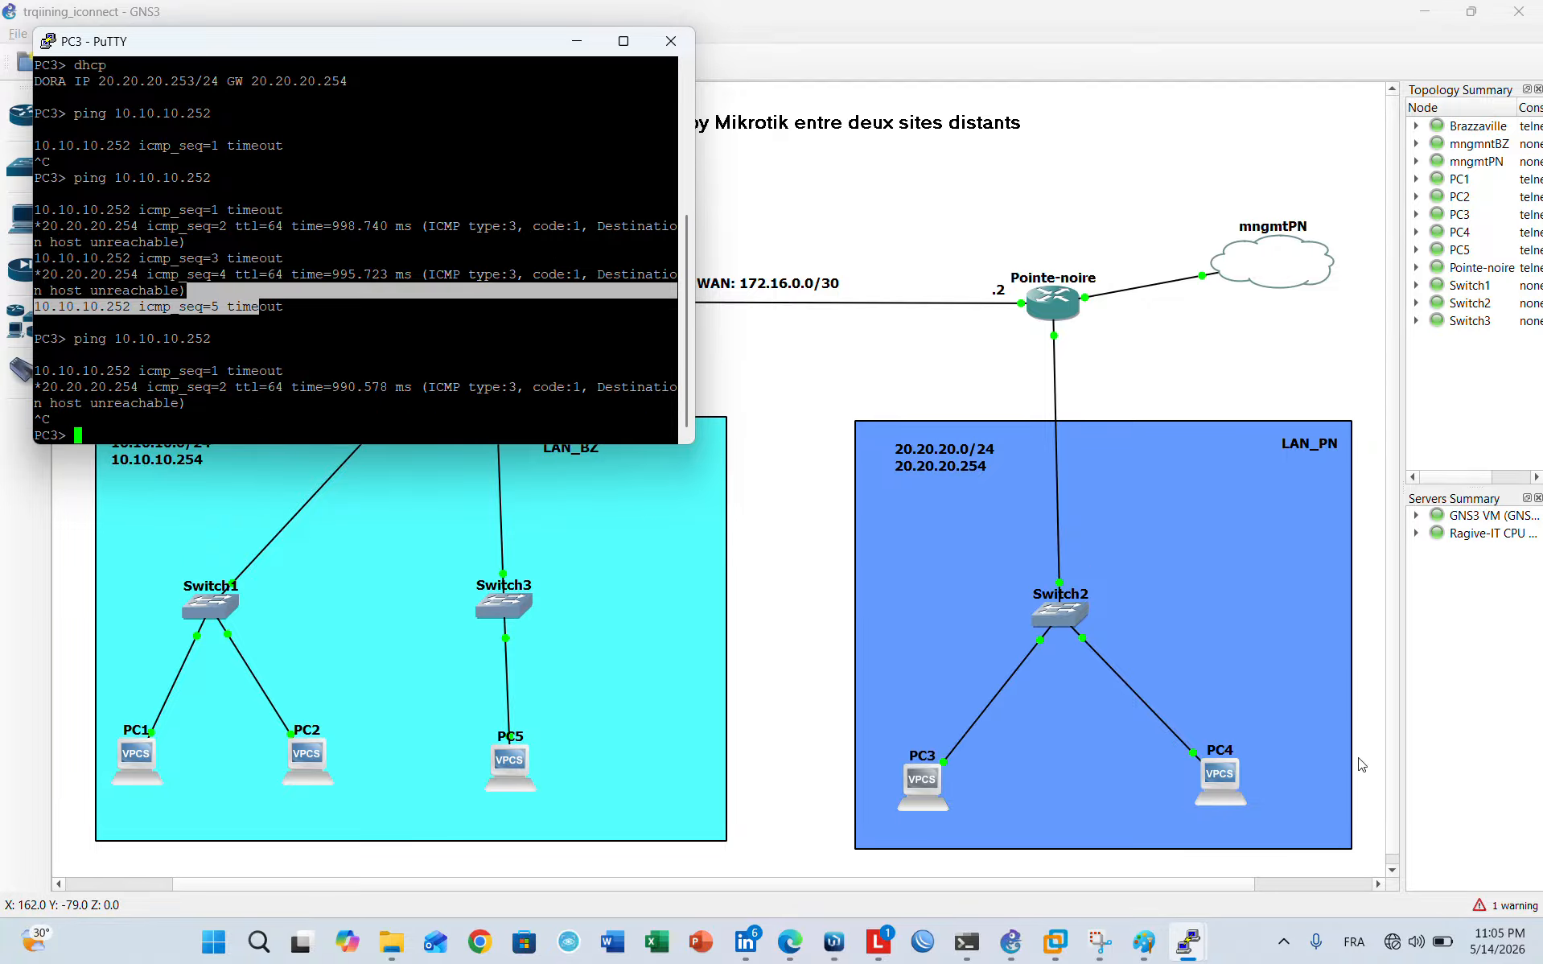
# Check PC4's address in its console, ping 20.20.20.252 from PC3 and review the ping history in the console
pyautogui.doubleClick(1219, 778)
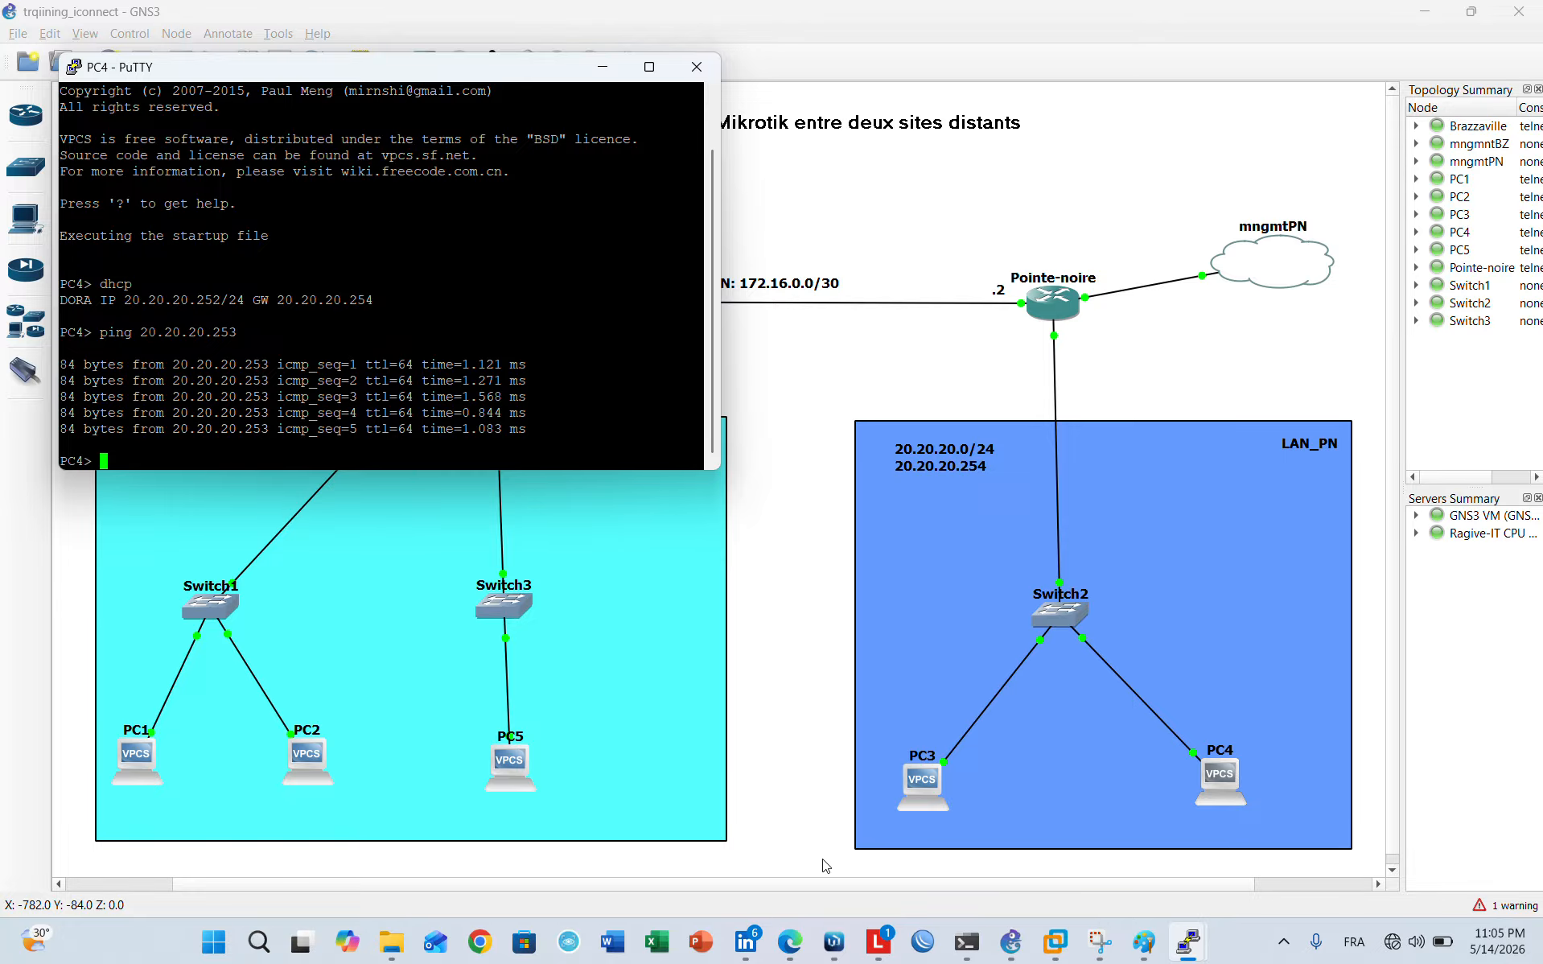
pyautogui.doubleClick(936, 769)
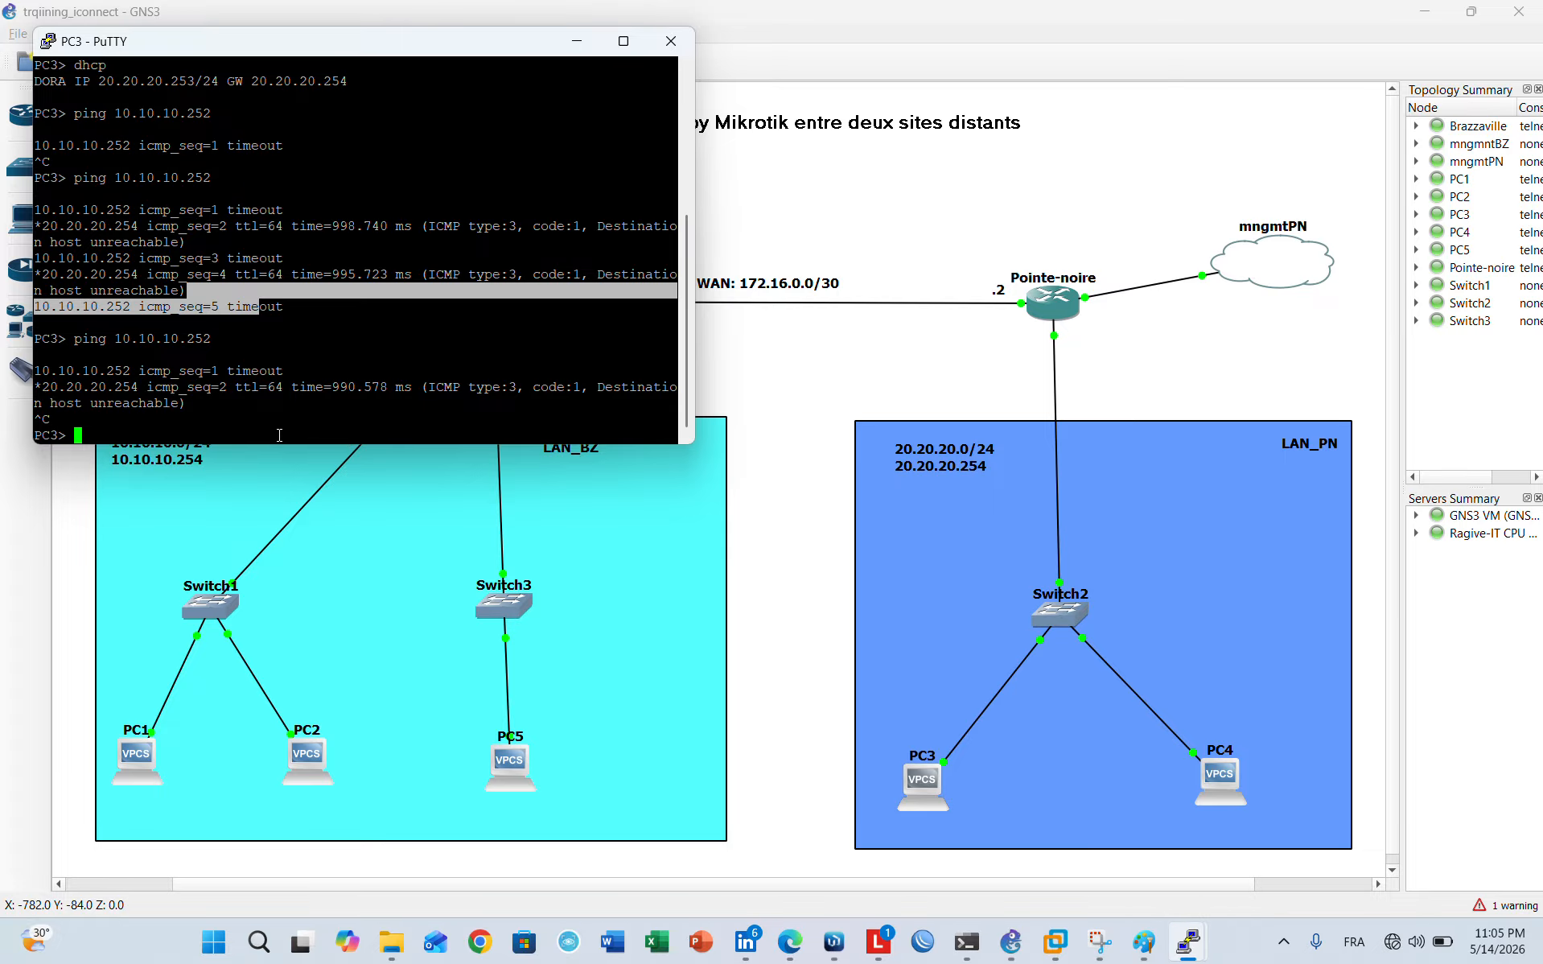
pyautogui.write('ping 20.20.20.252')
pyautogui.press('Return')
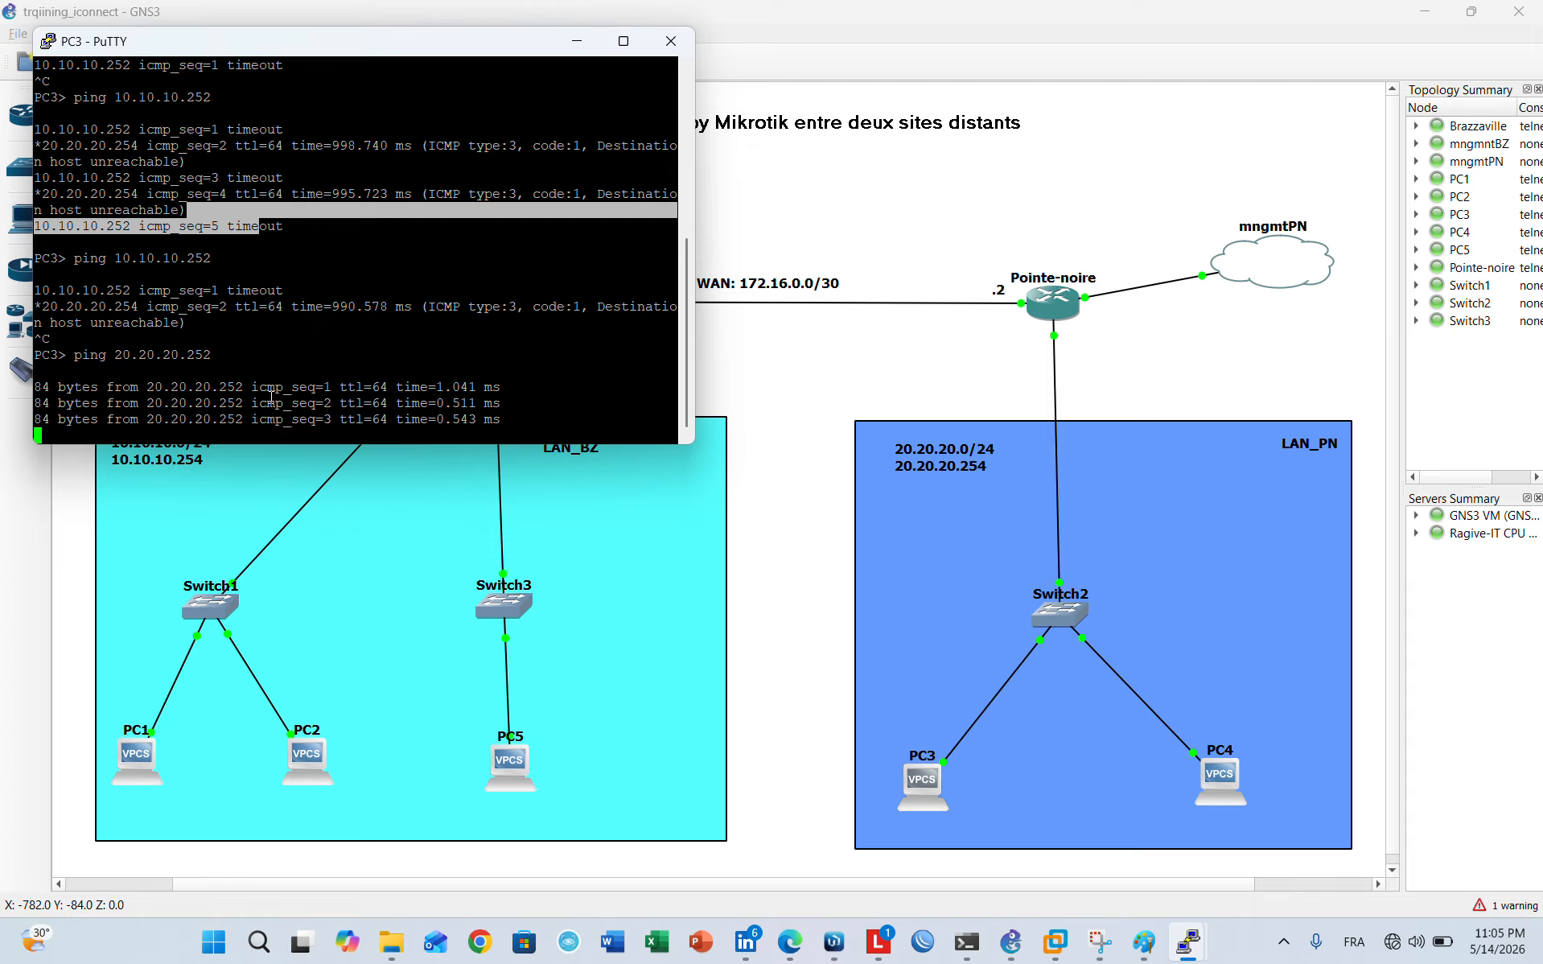
pyautogui.scroll(4, 306, 360)
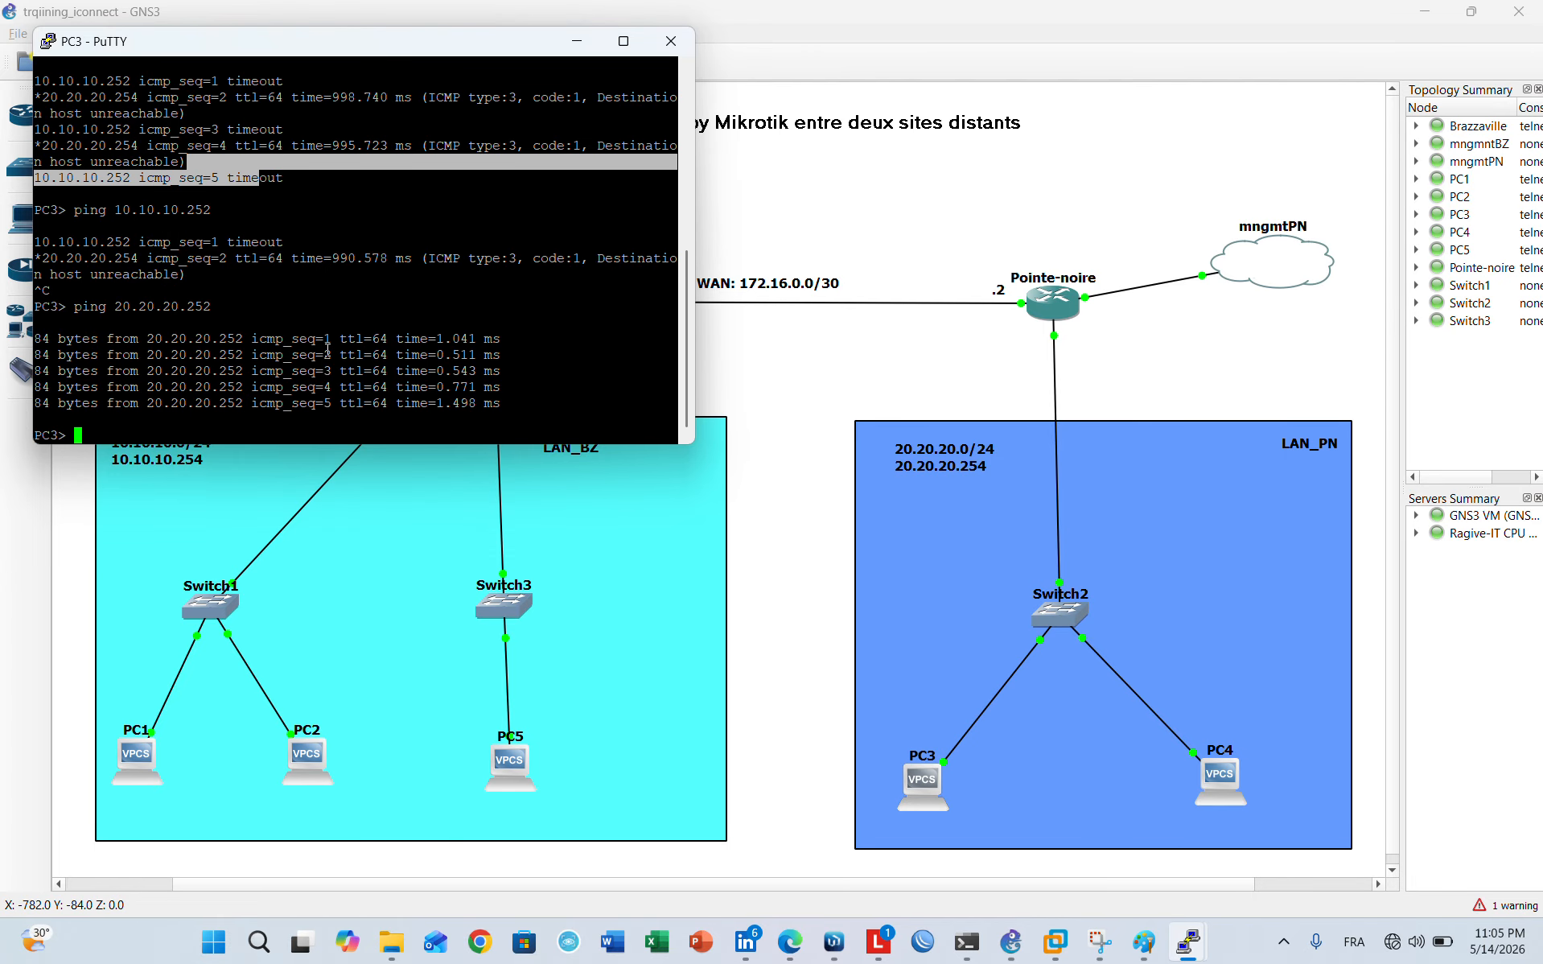
pyautogui.scroll(8, 328, 347)
pyautogui.scroll(-4, 328, 352)
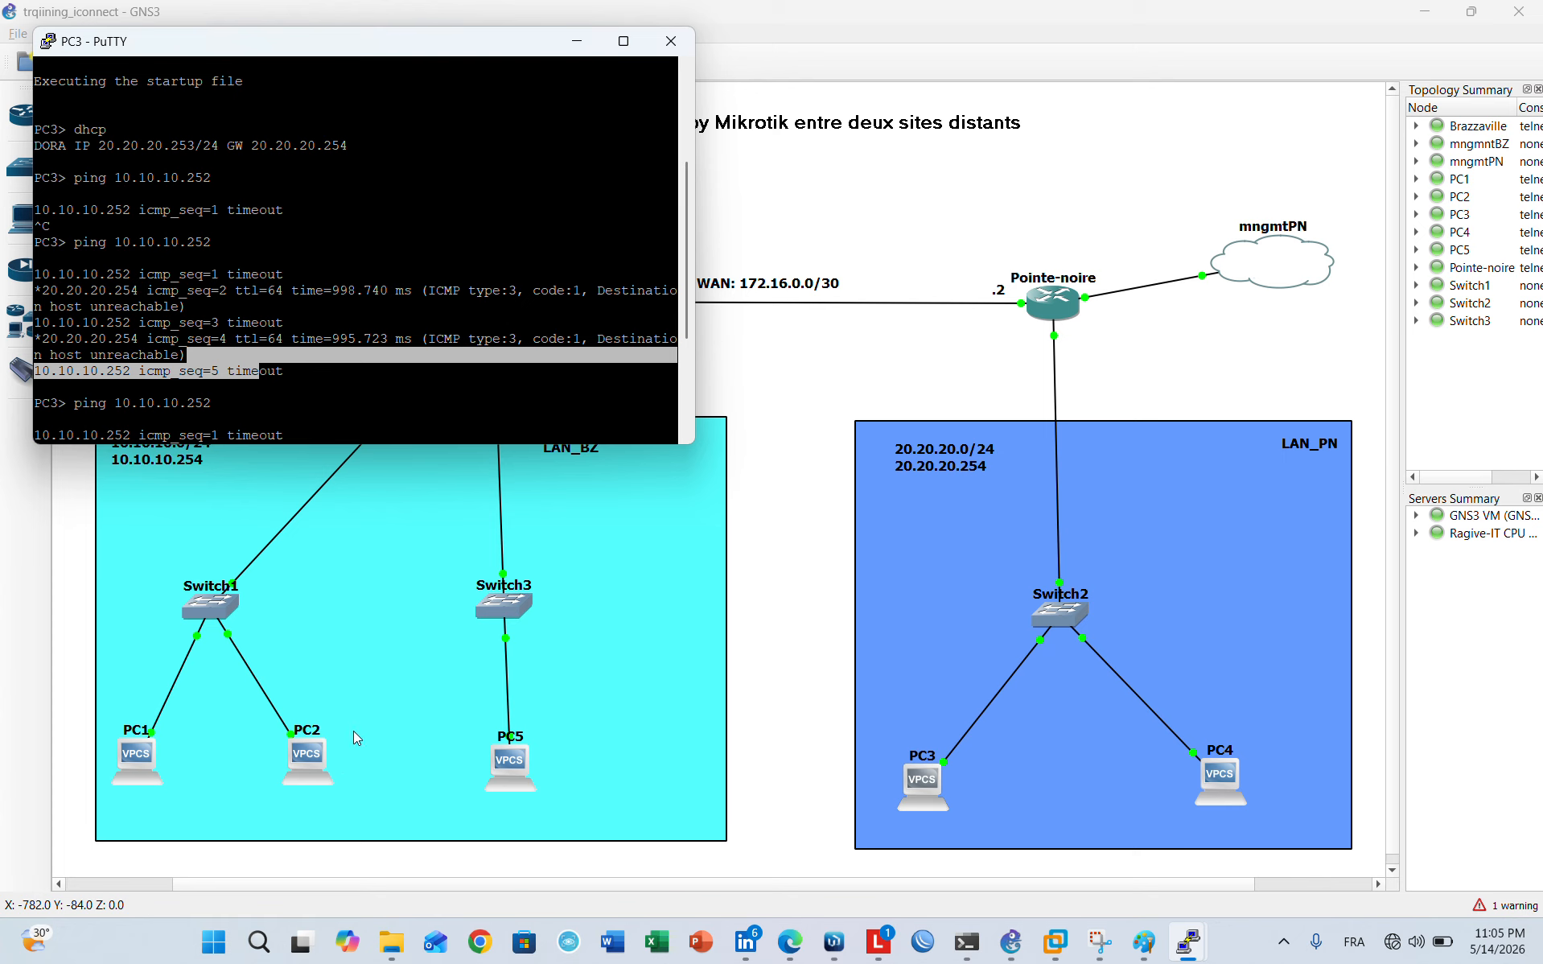
pyautogui.scroll(4, 390, 341)
pyautogui.scroll(-4, 391, 341)
# Maximize PC3's console, trace the route to 10.10.10.252 with the trace command and minimize the console
pyautogui.click(603, 44)
pyautogui.write('p')
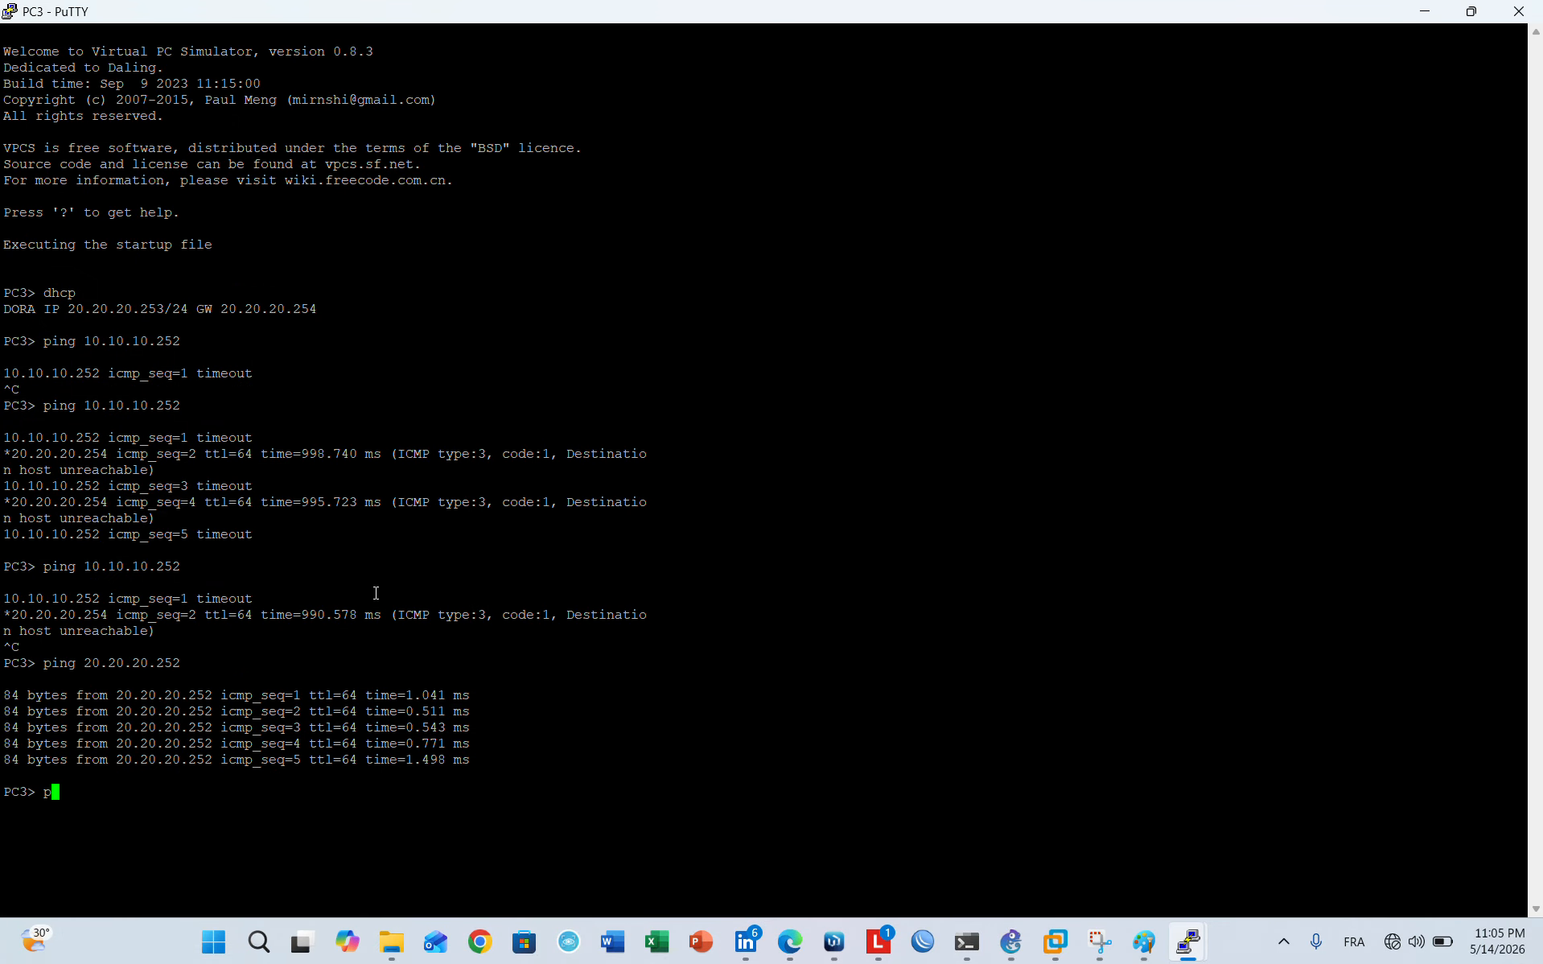
pyautogui.write('in')
pyautogui.press('BackSpace')
pyautogui.press('BackSpace')
pyautogui.press('BackSpace')
pyautogui.press('Up')
pyautogui.press('Left')
pyautogui.press('Left')
pyautogui.press('Left')
pyautogui.press('Left')
pyautogui.press('Left')
pyautogui.press('Left')
pyautogui.press('Left')
pyautogui.press('Left')
pyautogui.press('Left')
pyautogui.press('Left')
pyautogui.press('Left')
pyautogui.press('Left')
pyautogui.press('BackSpace')
pyautogui.press('BackSpace')
pyautogui.press('BackSpace')
pyautogui.press('BackSpace')
pyautogui.press('BackSpace')
pyautogui.write('trace')
pyautogui.press('Return')
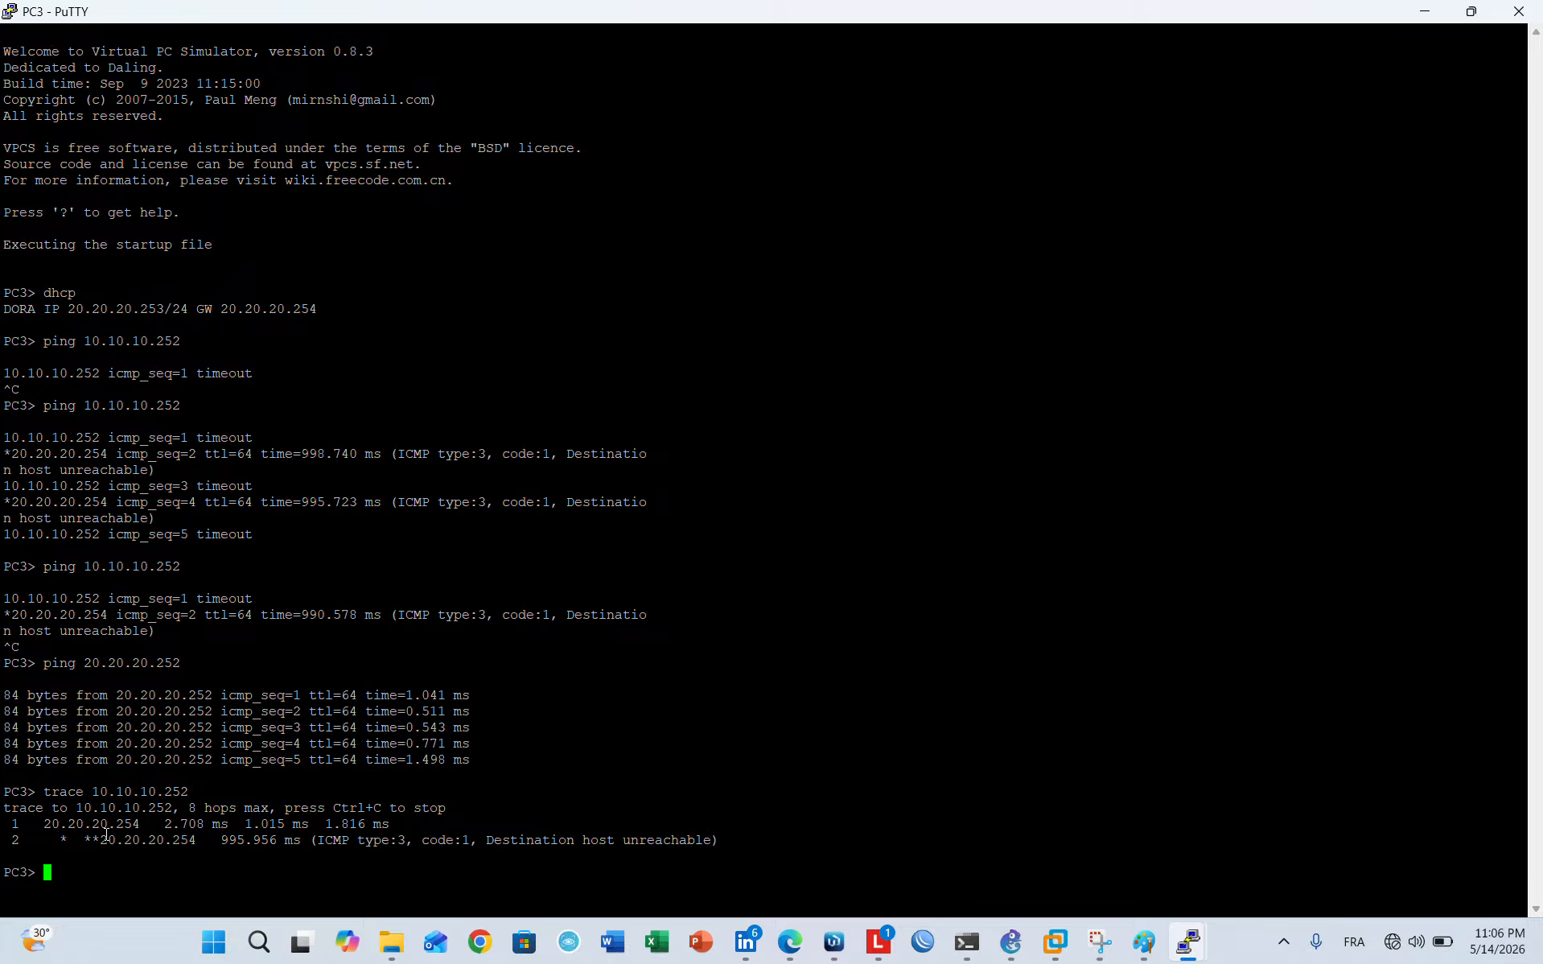
pyautogui.click(1421, 8)
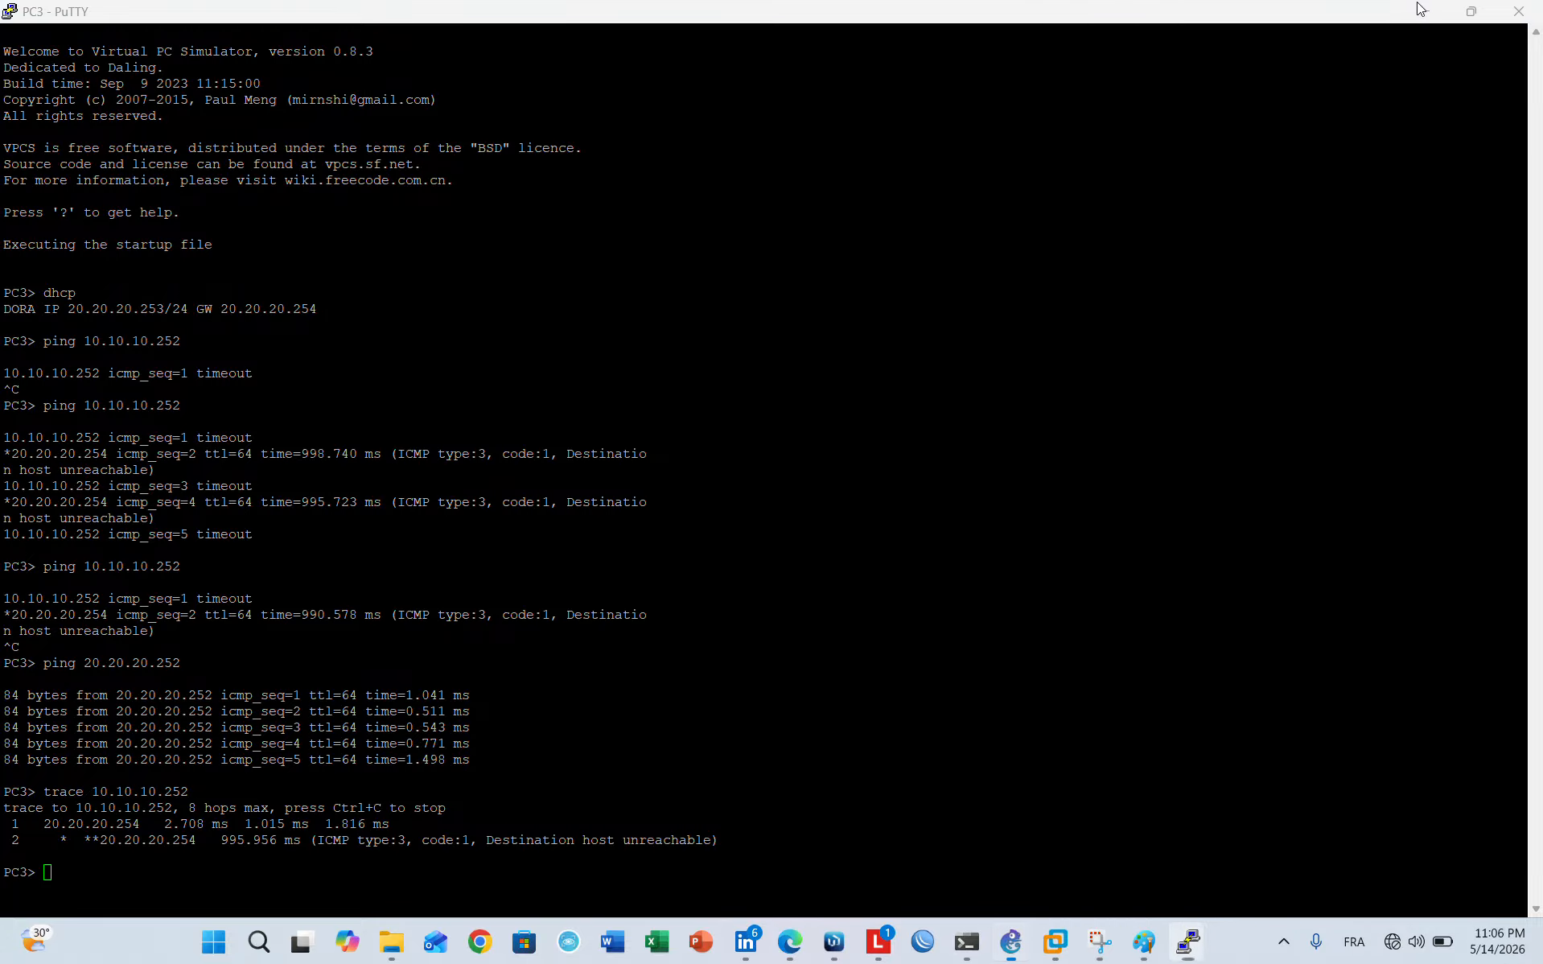